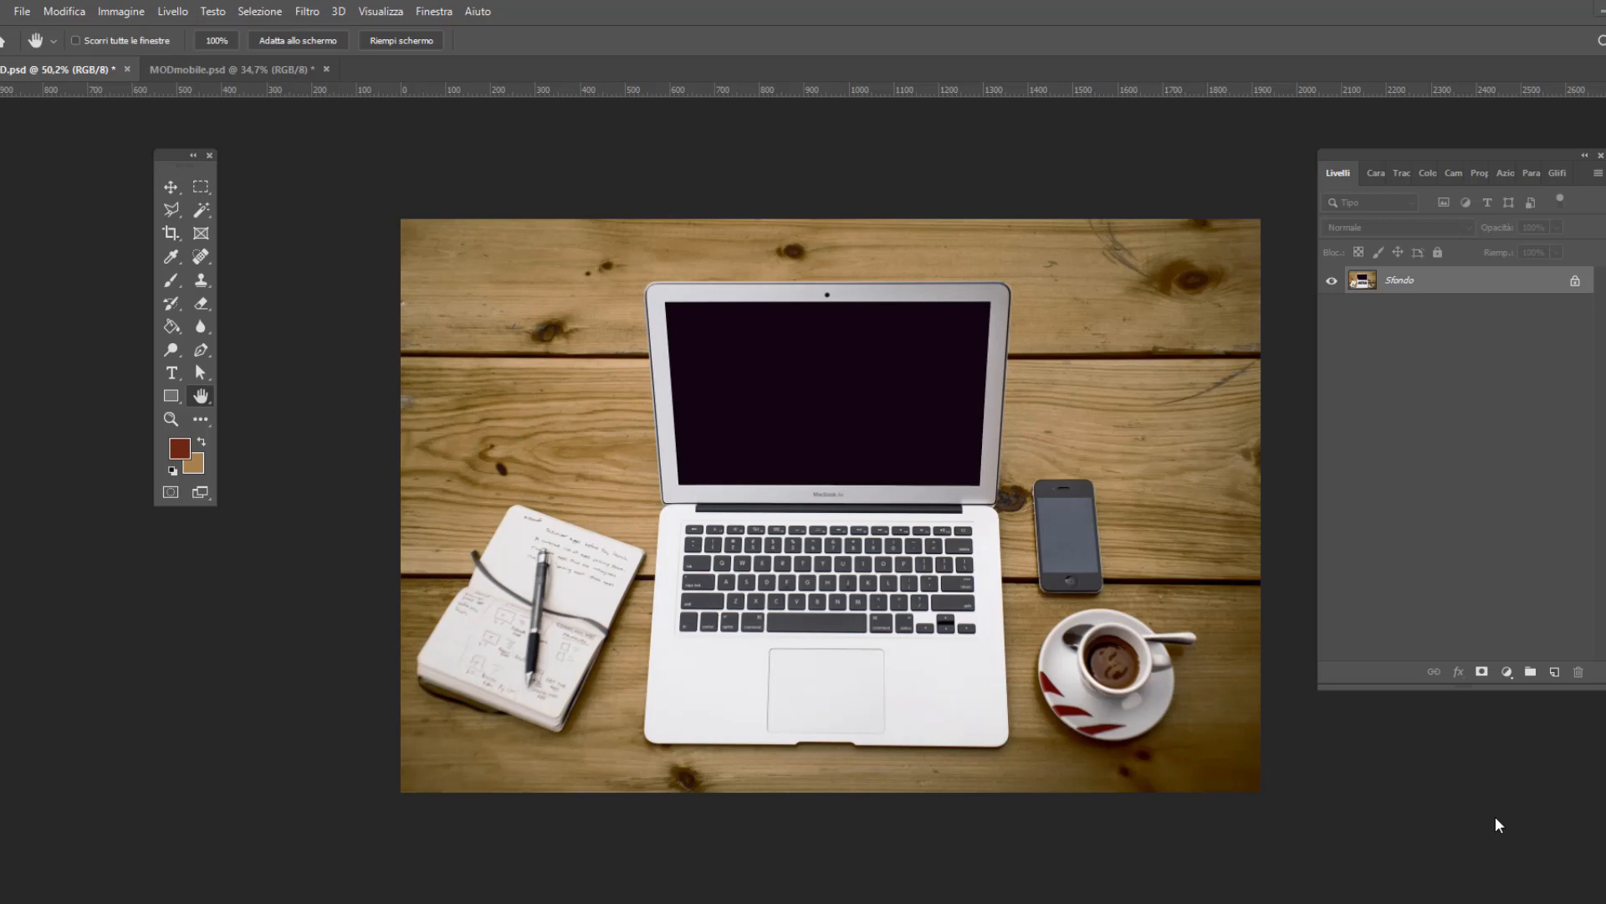
# Step: Duplicate the Sfondo layer and draw a white rectangle about 756 × 440 px over the laptop's screen
pyautogui.moveTo(1433, 153); pyautogui.dragTo(1418, 152)
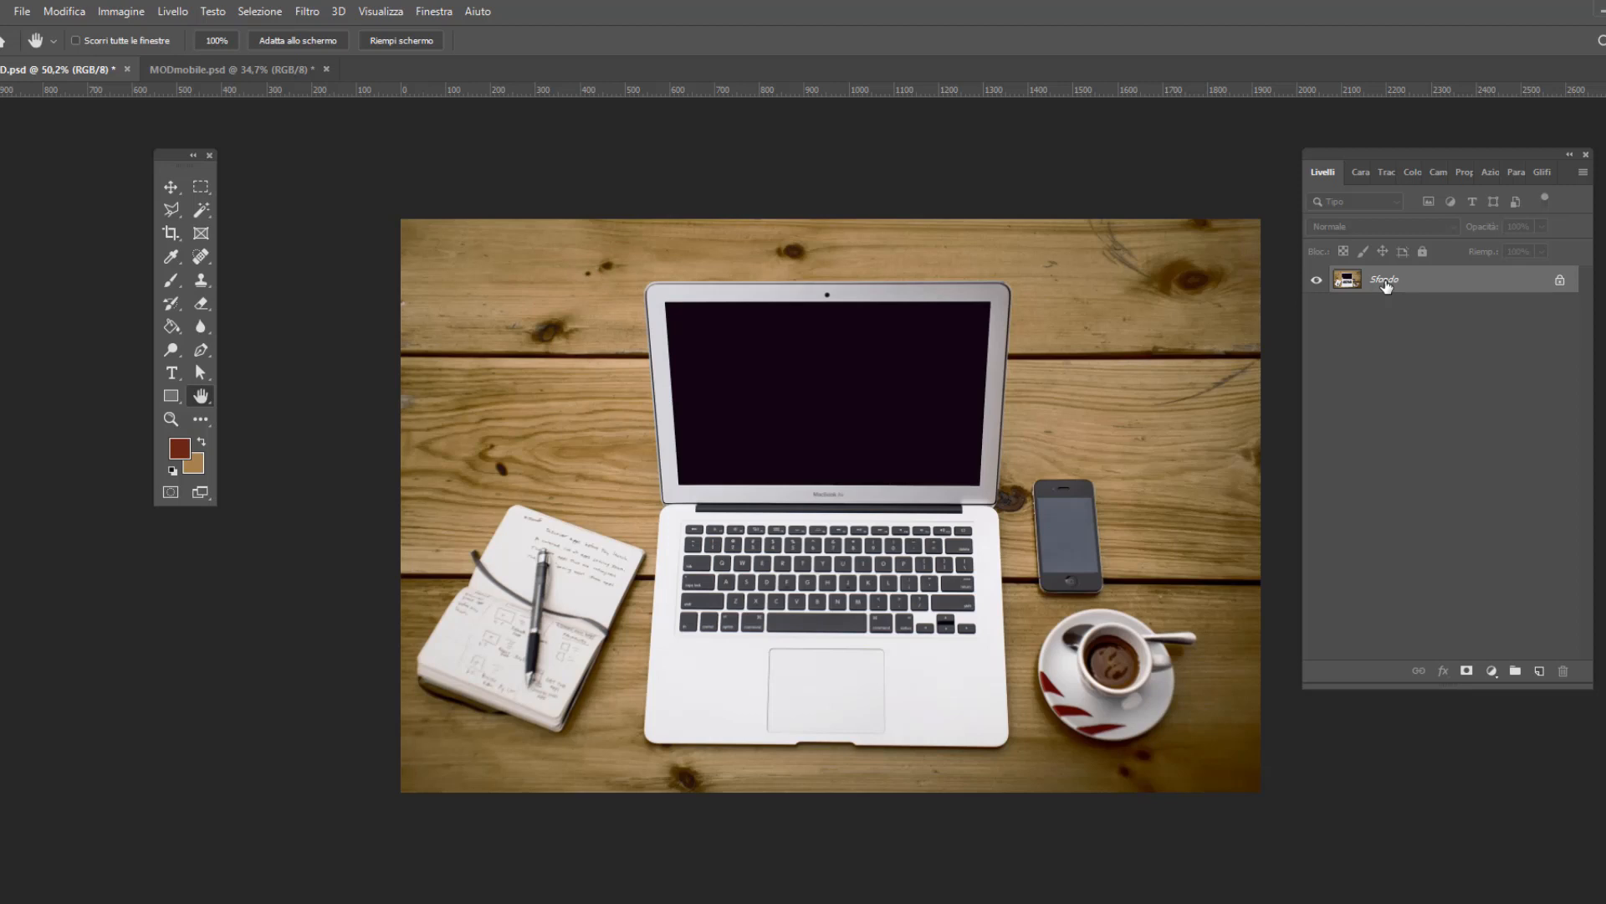
pyautogui.moveTo(1386, 285); pyautogui.dragTo(1540, 675)
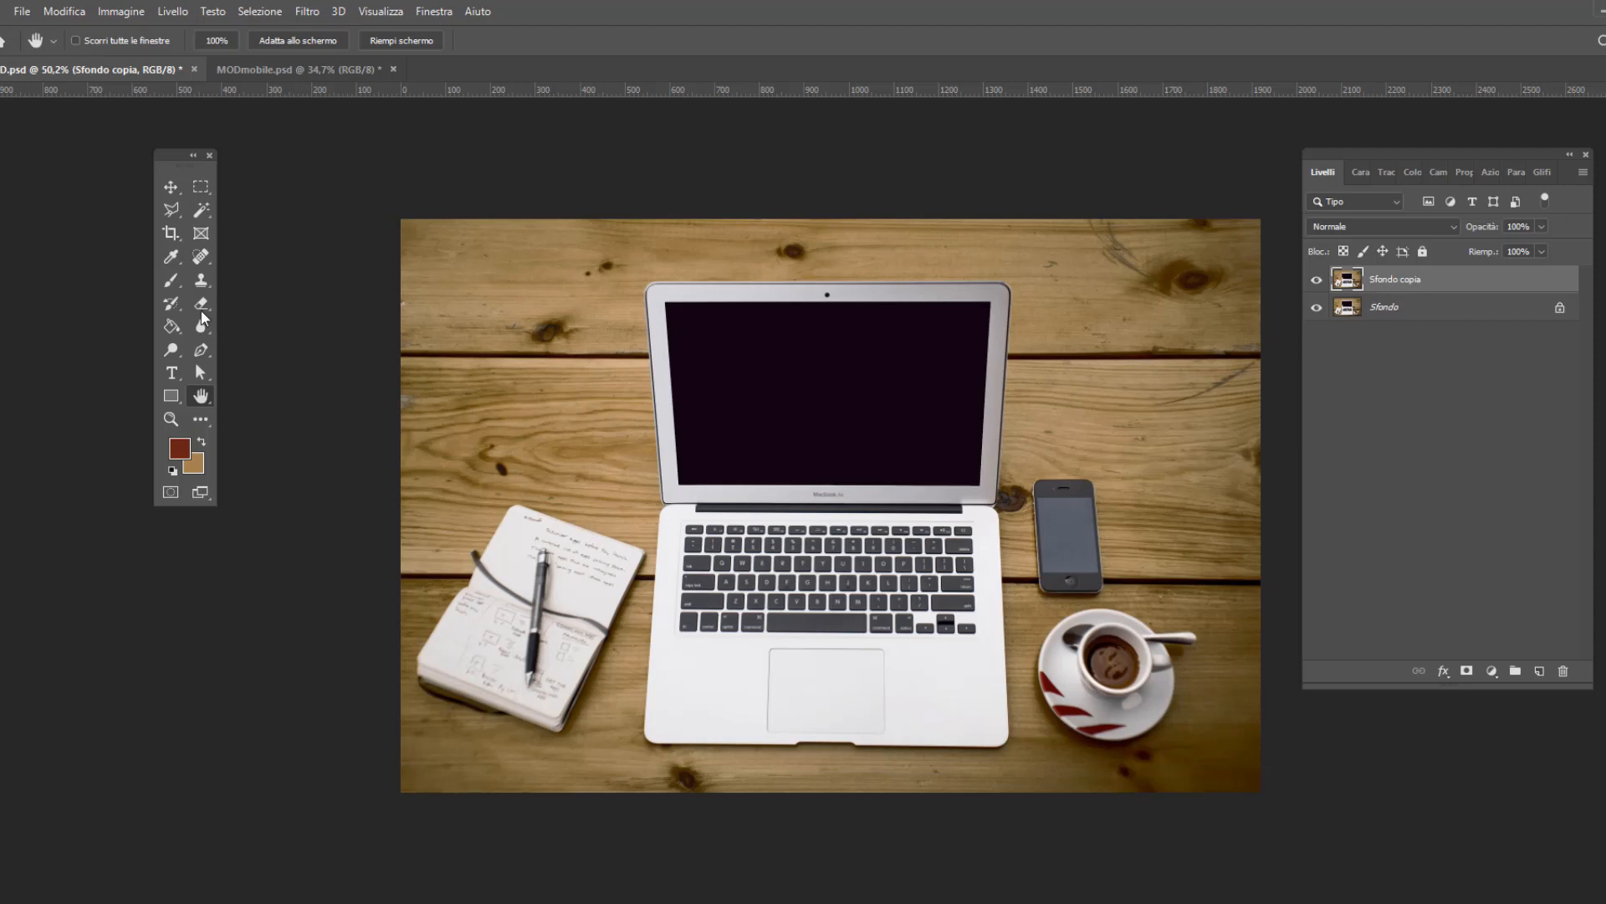
pyautogui.click(168, 395)
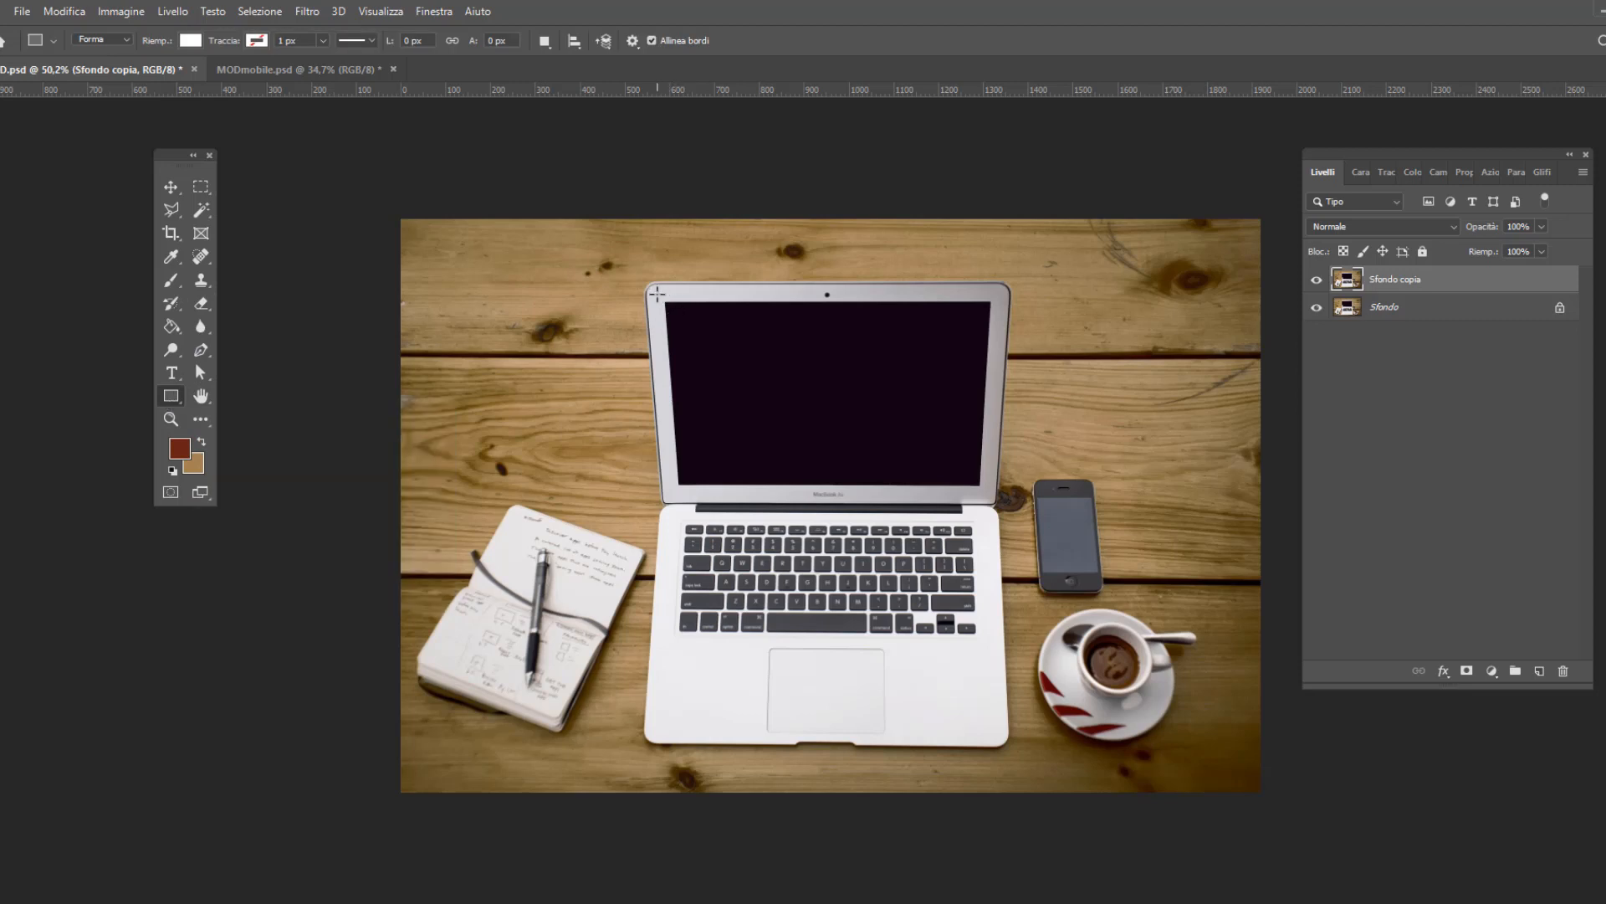
pyautogui.moveTo(661, 295); pyautogui.dragTo(996, 490)
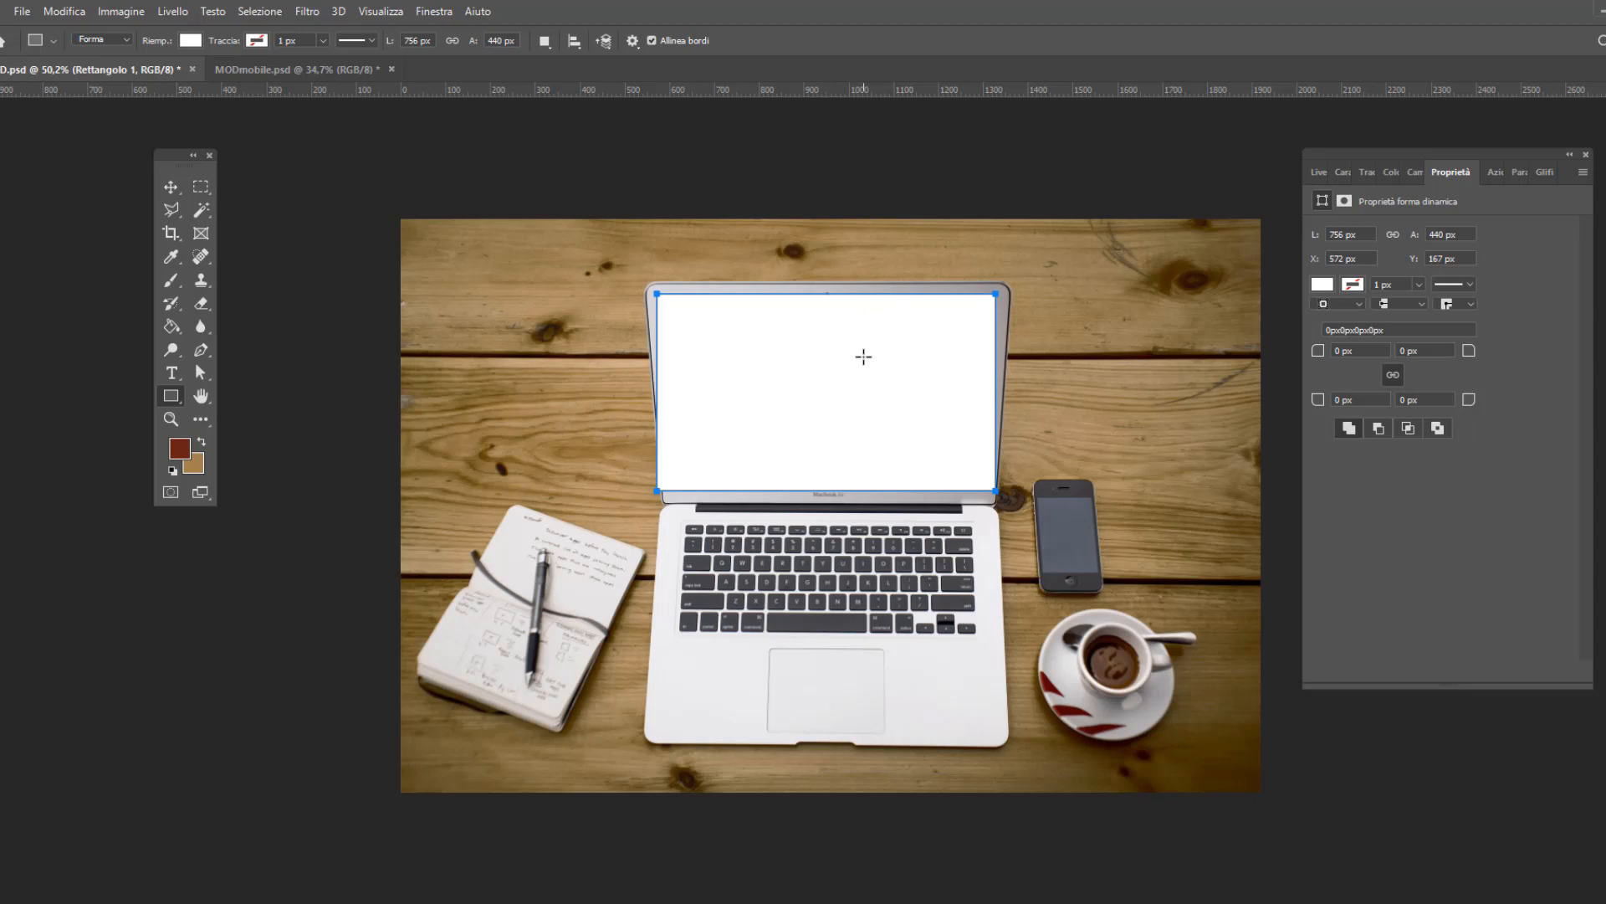
pyautogui.press('F7')
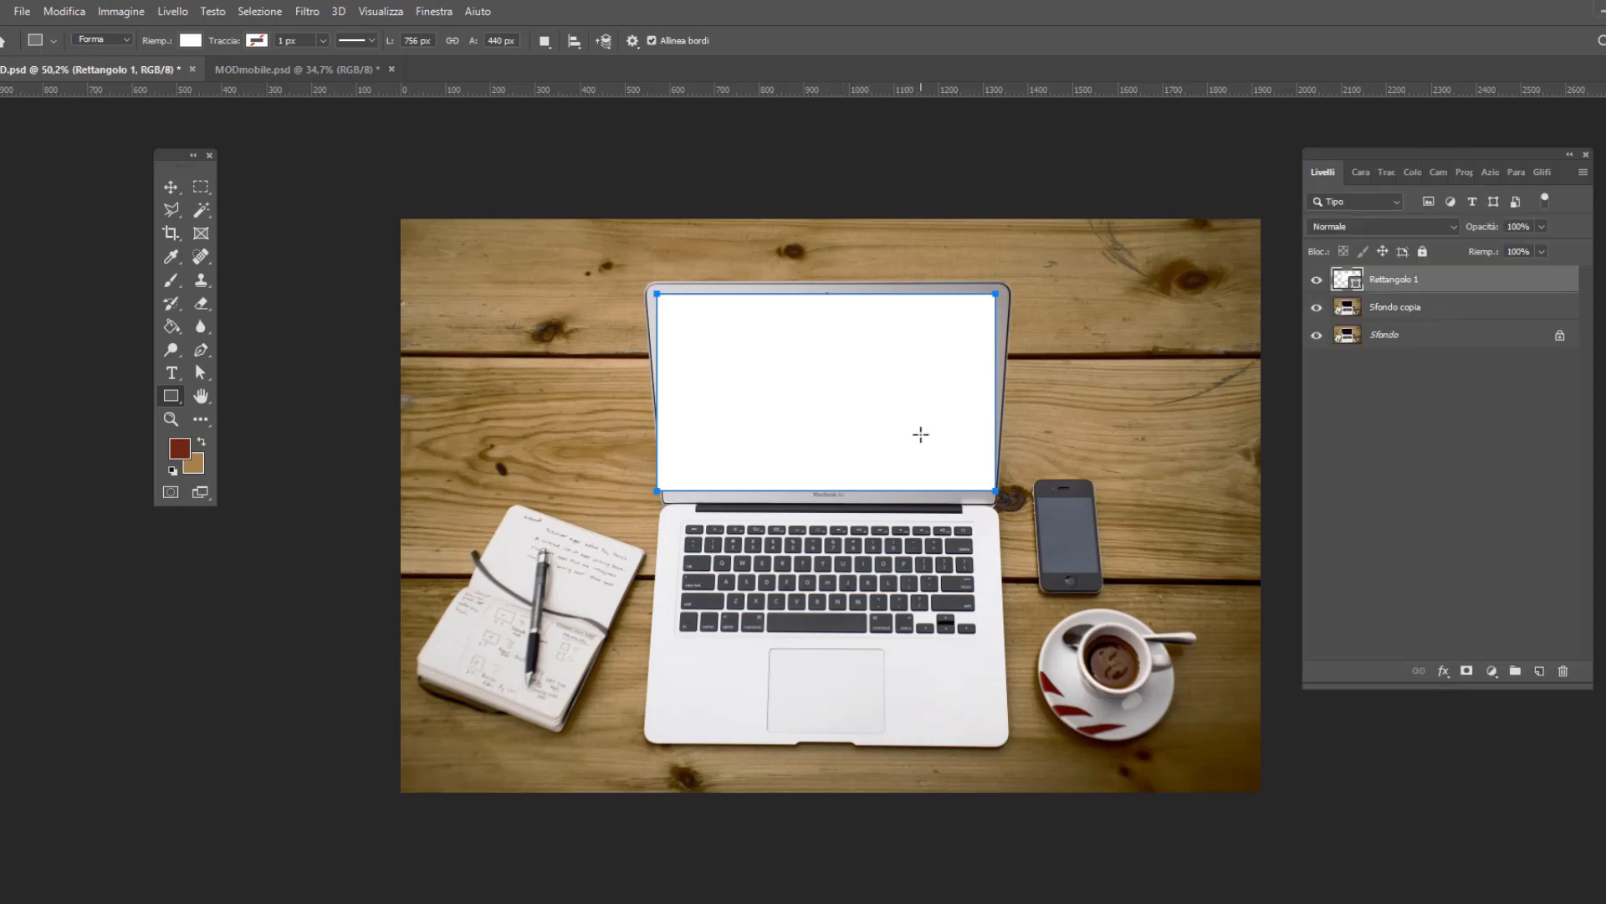
# Step: Convert the rectangle layer to a smart object and rename it "la tua grafica qui"
pyautogui.rightClick(1403, 283)
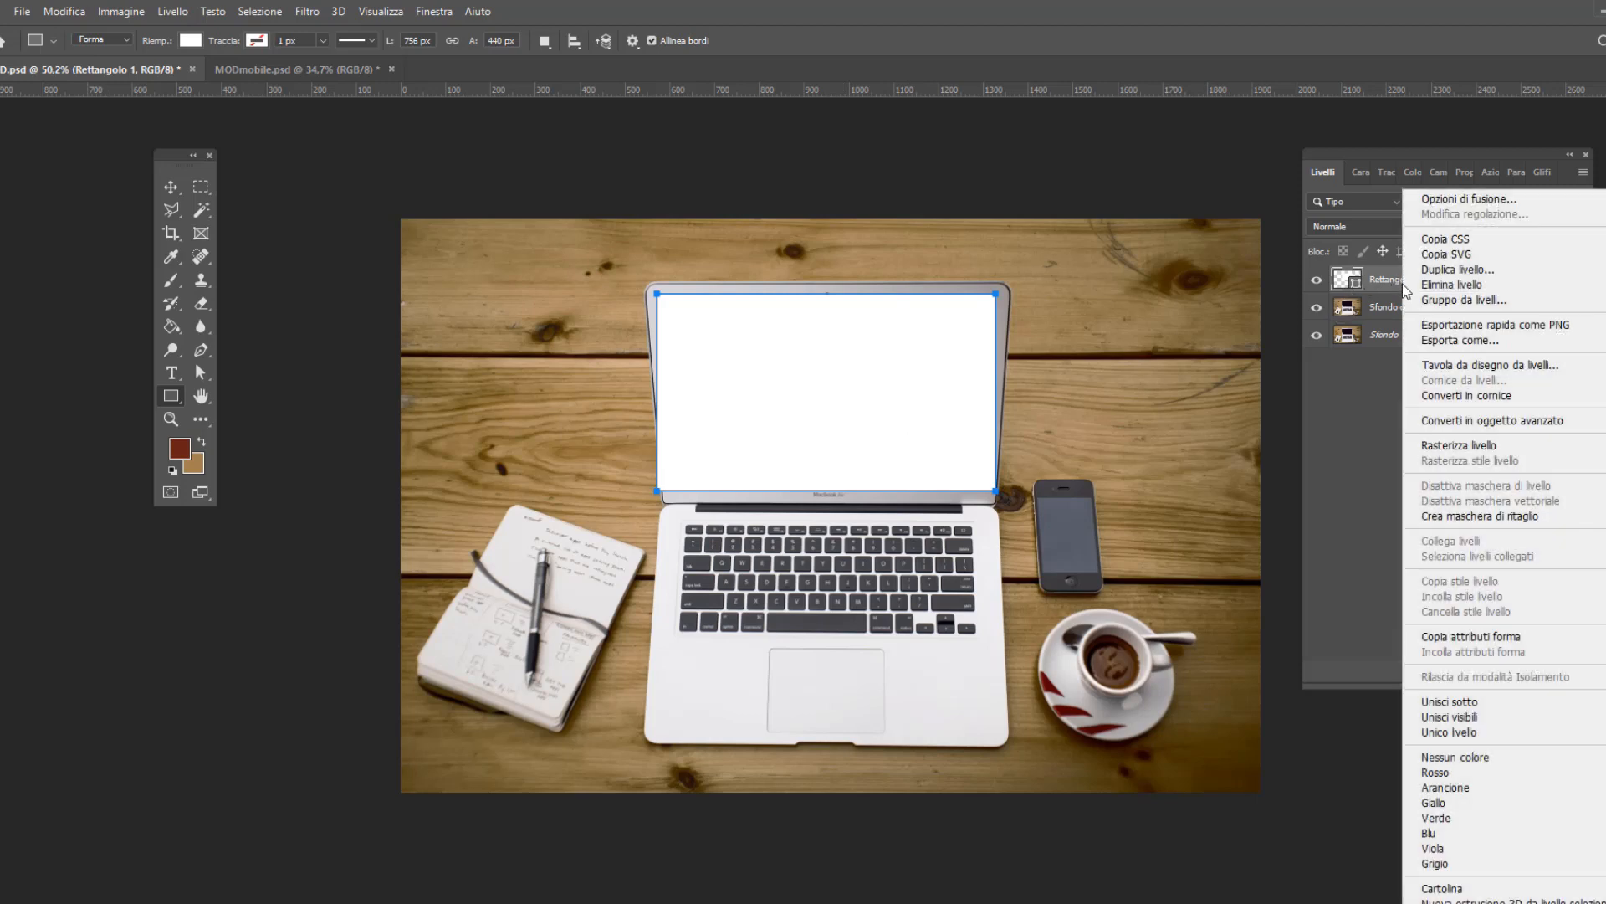
pyautogui.click(1464, 422)
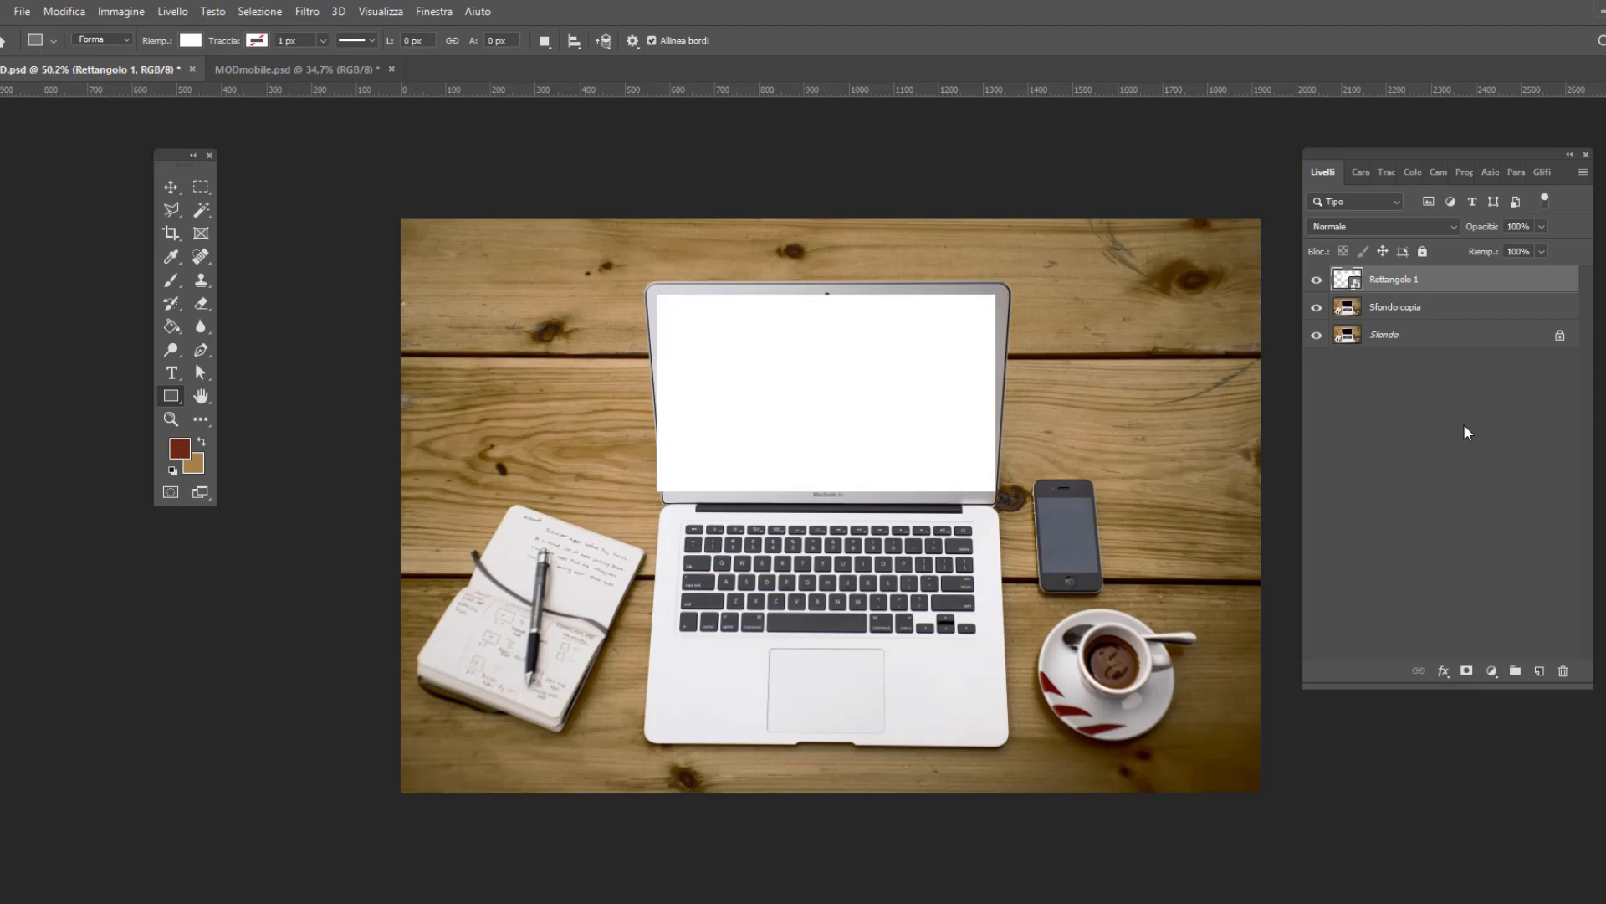
pyautogui.click(171, 187)
pyautogui.doubleClick(1393, 279)
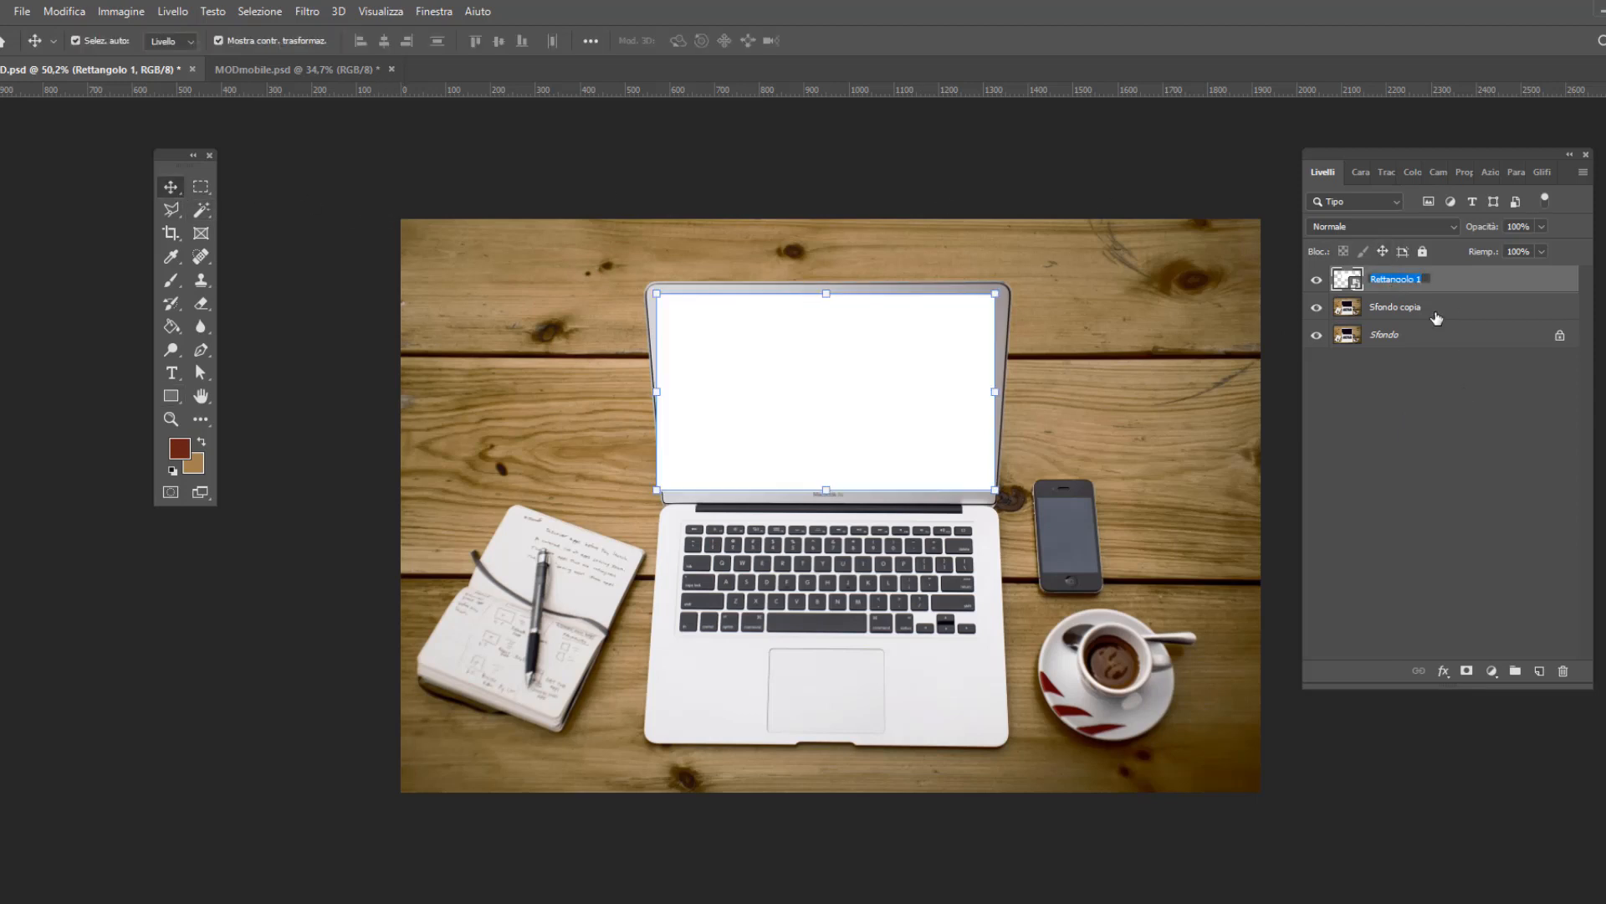
pyautogui.write('la tua grafica qui')
pyautogui.press('Return')
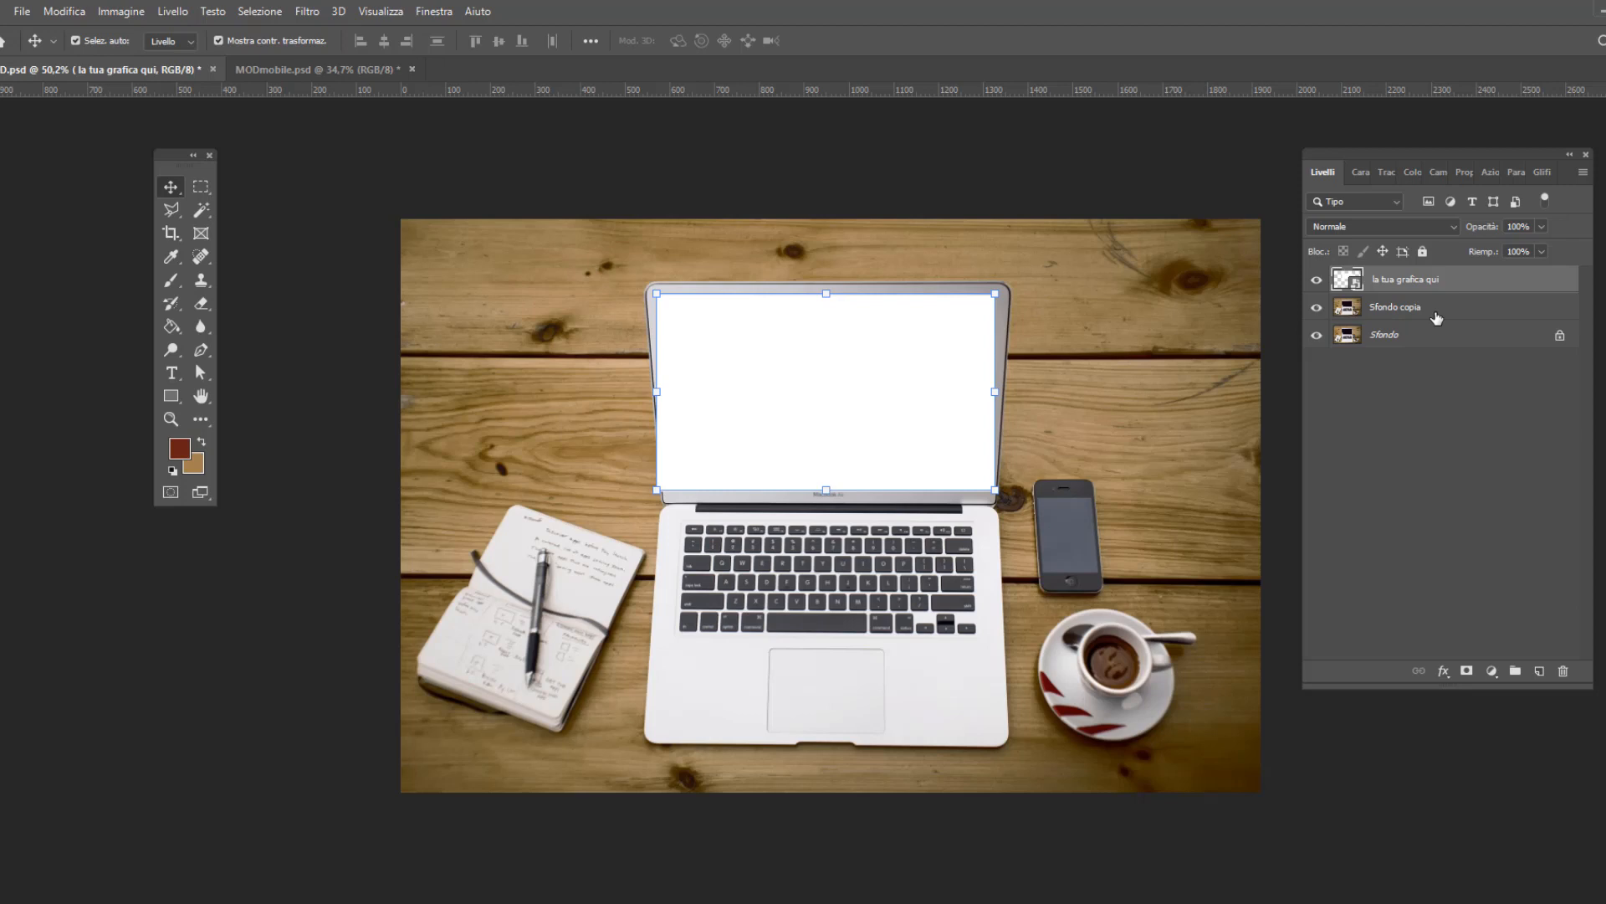
# Step: Distort the white smart object so its four corners match the corners of the laptop's display
pyautogui.moveTo(811, 412)
pyautogui.mouseDown()
pyautogui.moveTo(1188, 416)
pyautogui.moveTo(808, 408)
pyautogui.mouseUp()
pyautogui.click(64, 12)
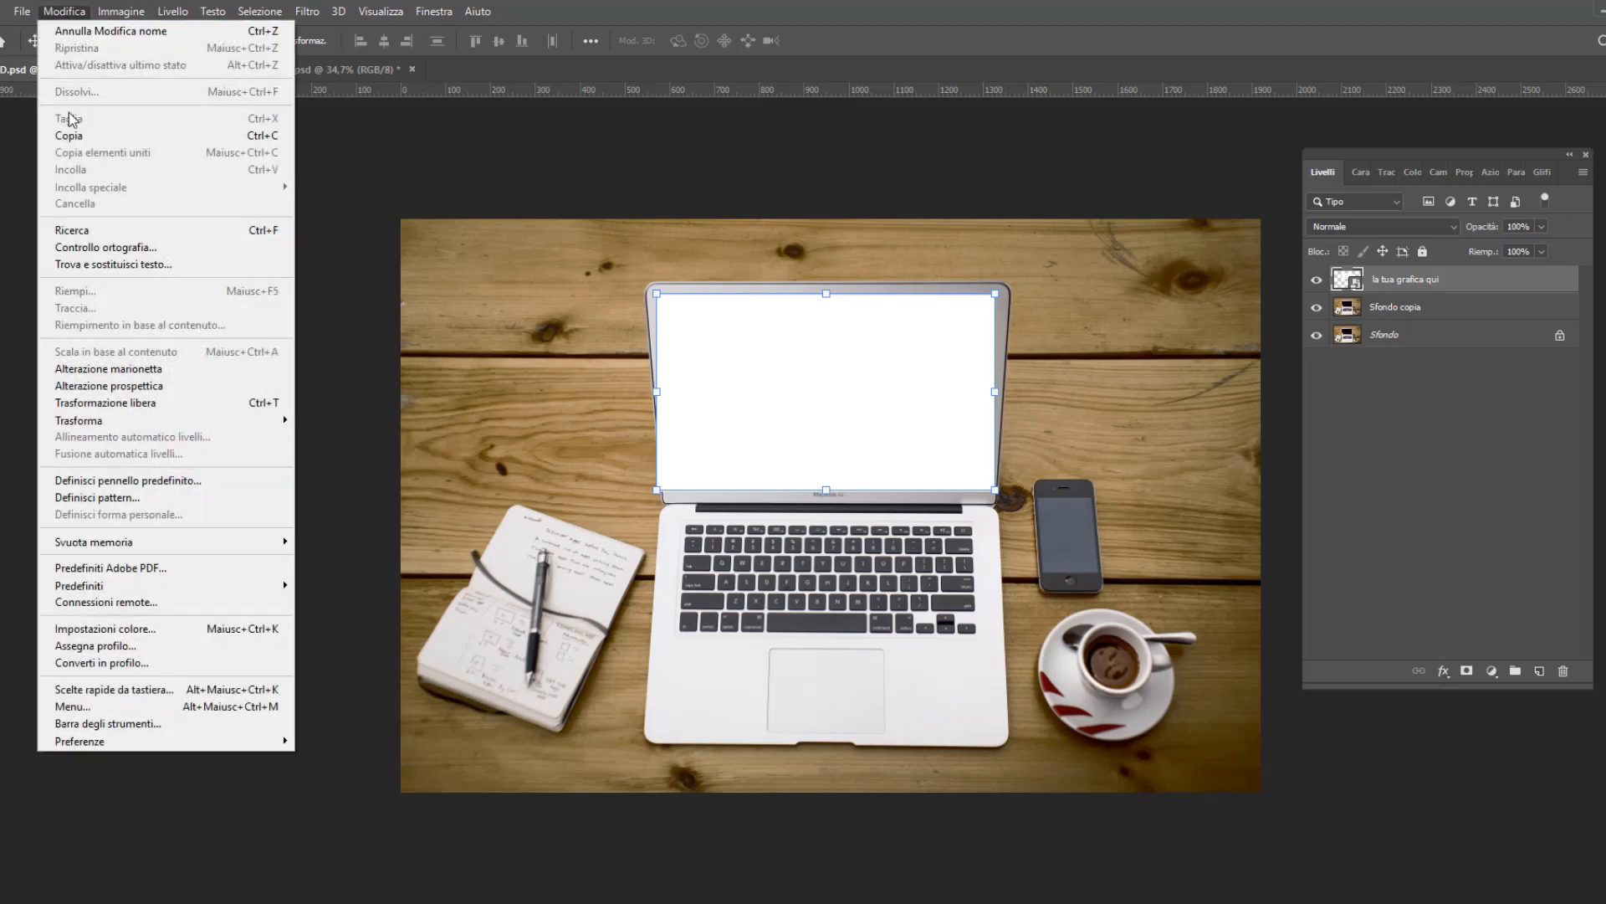
pyautogui.moveTo(173, 423)
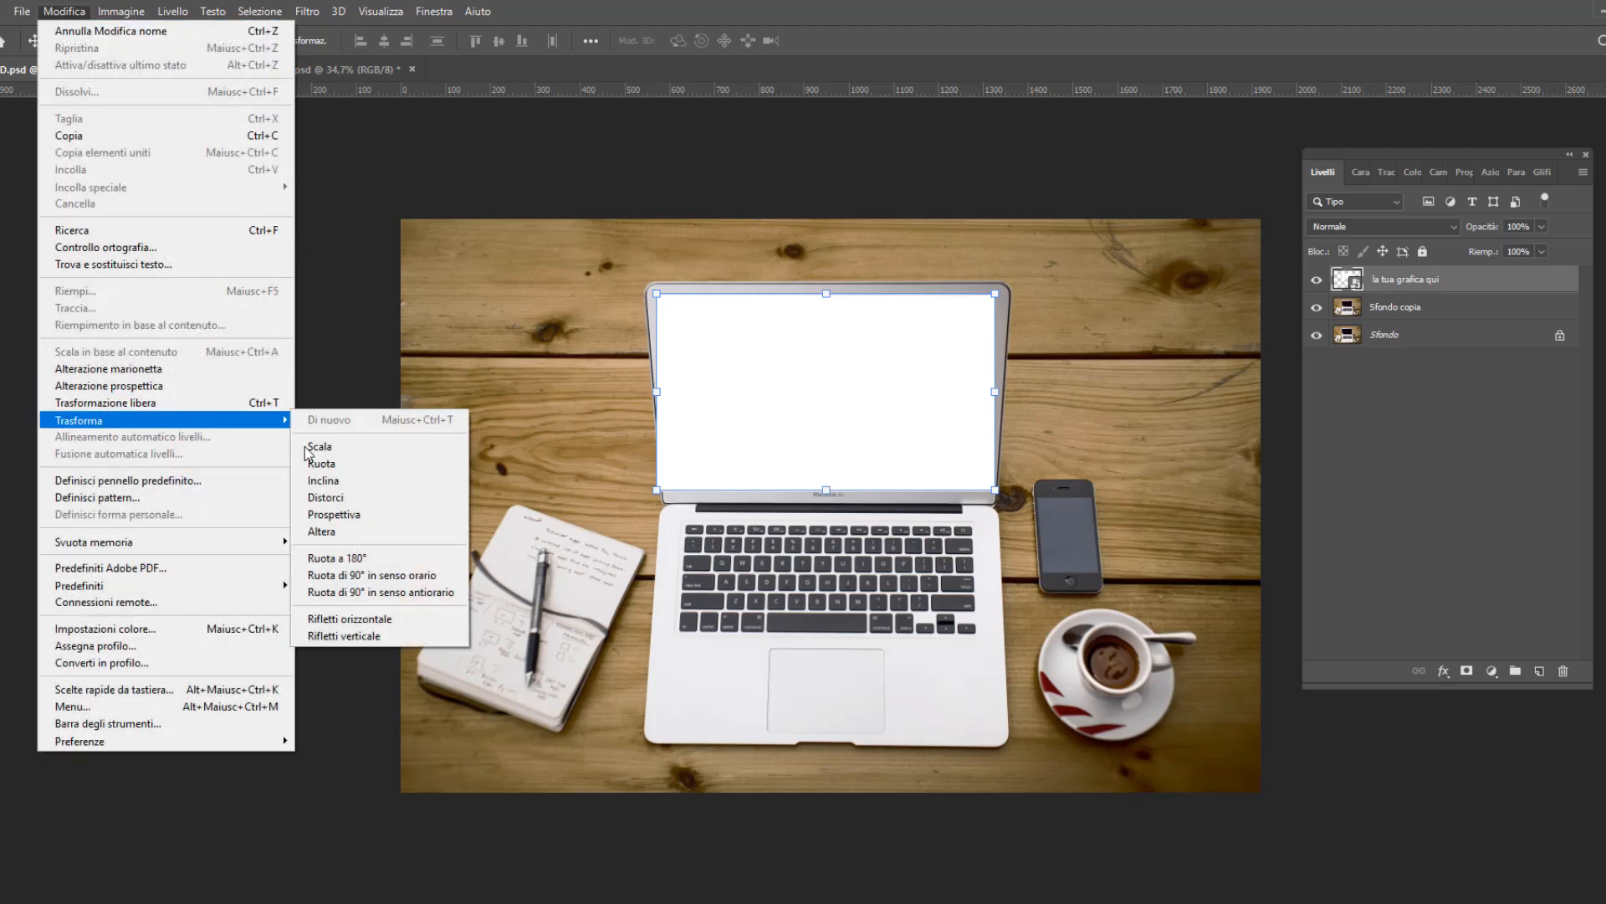
pyautogui.click(325, 497)
pyautogui.scroll(3, 921, 447)
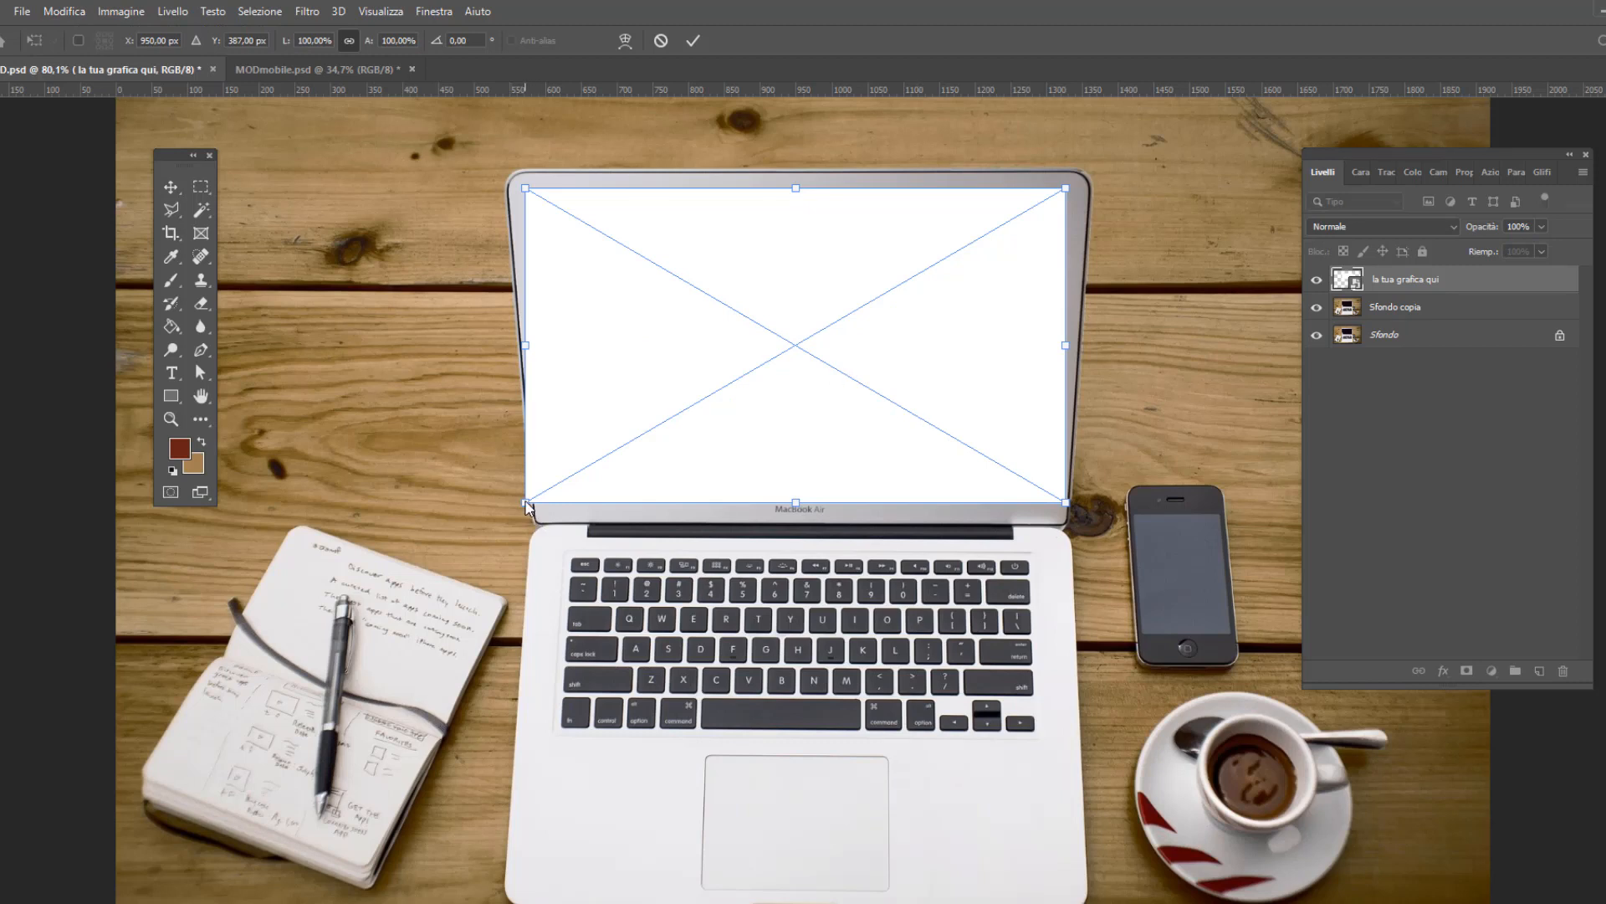
pyautogui.moveTo(526, 503)
pyautogui.mouseDown()
pyautogui.moveTo(623, 472)
pyautogui.moveTo(556, 497)
pyautogui.mouseUp()
pyautogui.moveTo(526, 189); pyautogui.dragTo(540, 205)
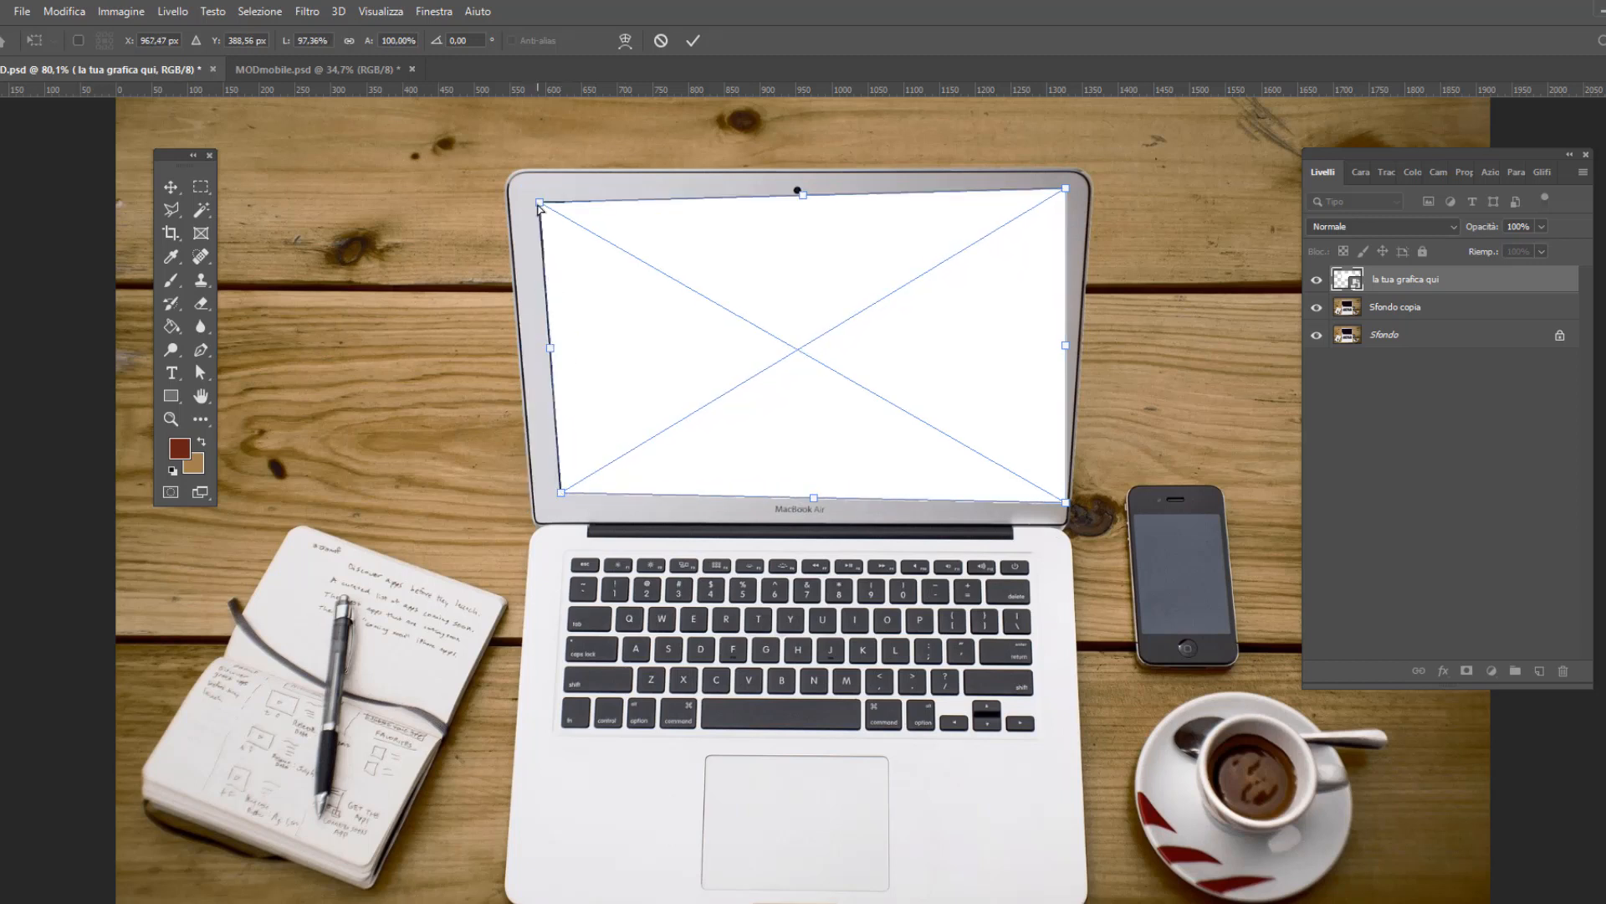
pyautogui.moveTo(540, 205); pyautogui.dragTo(539, 204)
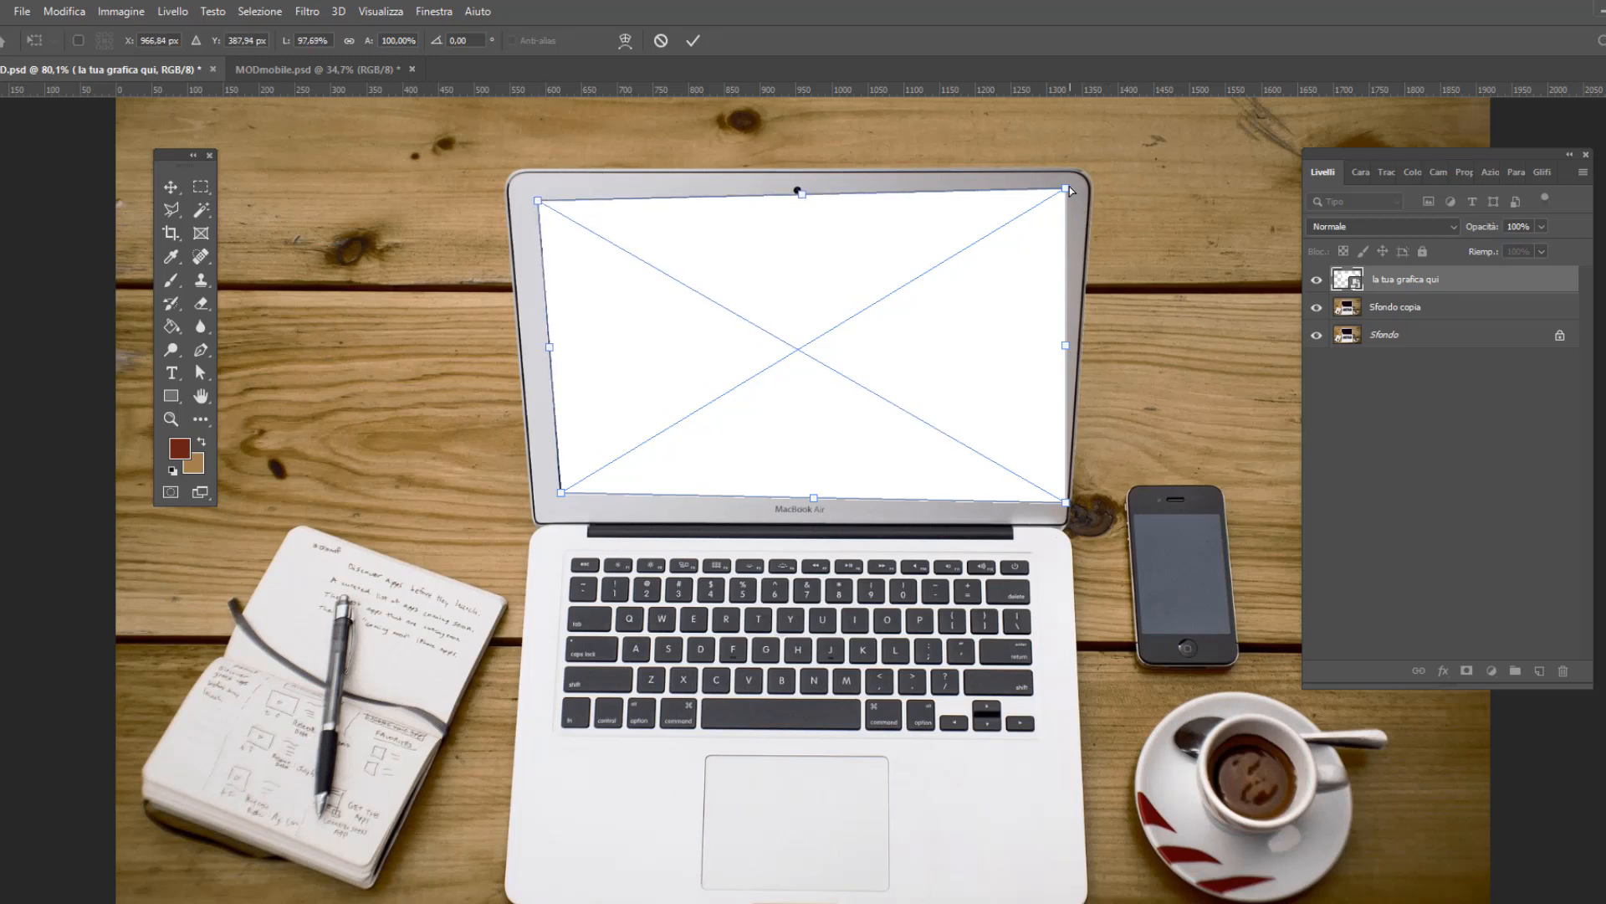
pyautogui.moveTo(1065, 188)
pyautogui.mouseDown()
pyautogui.moveTo(1044, 216)
pyautogui.moveTo(1060, 205)
pyautogui.mouseUp()
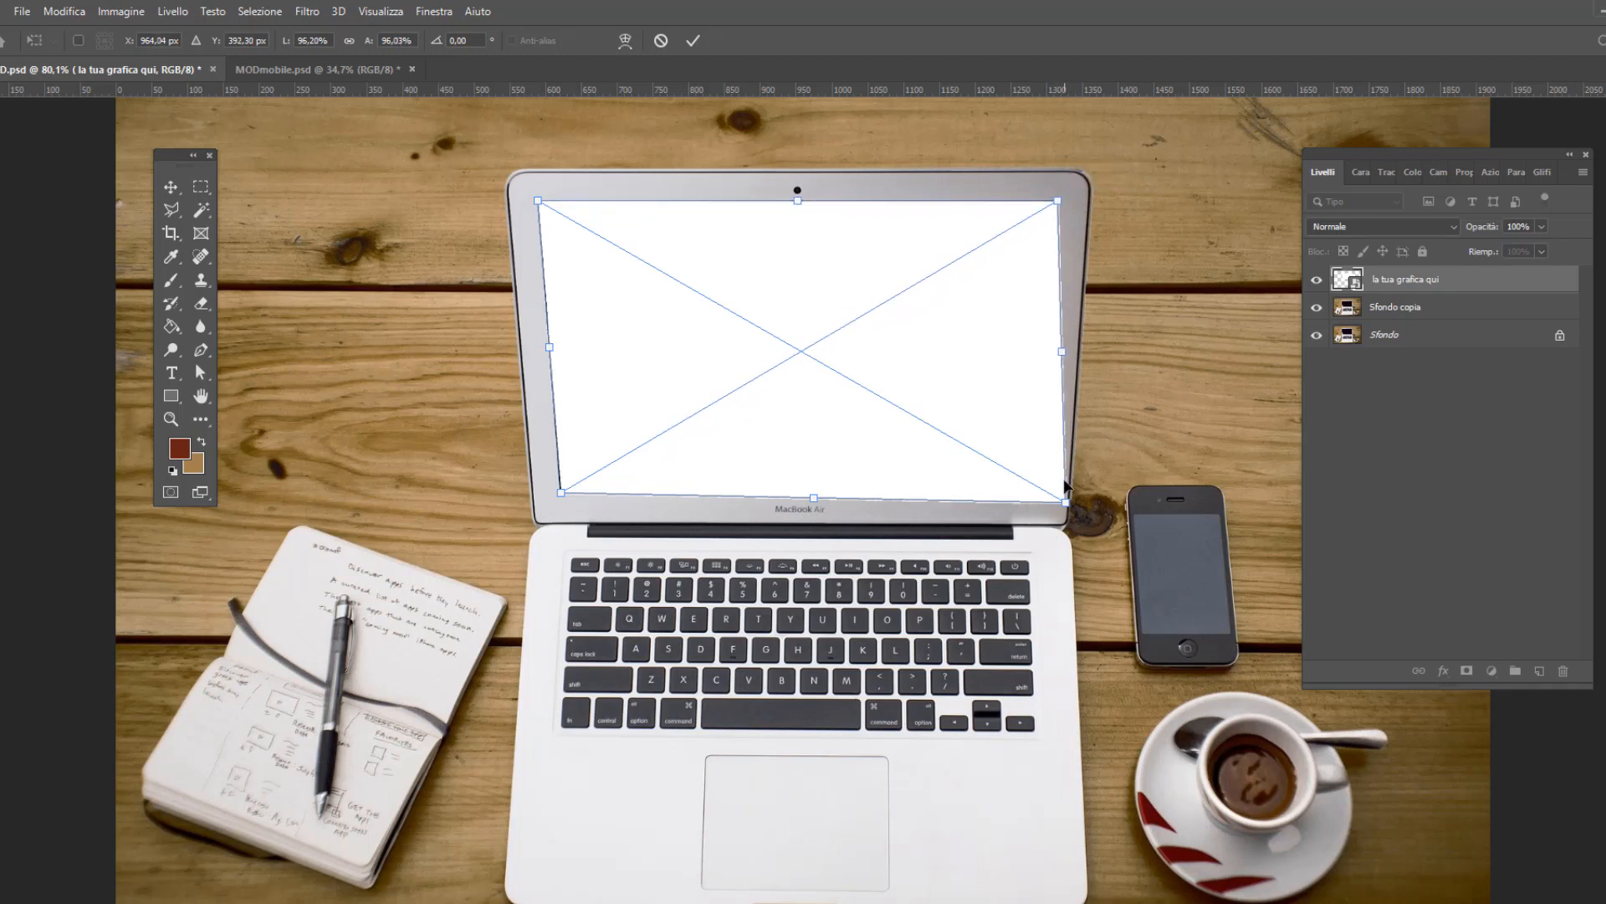
pyautogui.moveTo(1066, 502); pyautogui.dragTo(1039, 493)
pyautogui.click(693, 41)
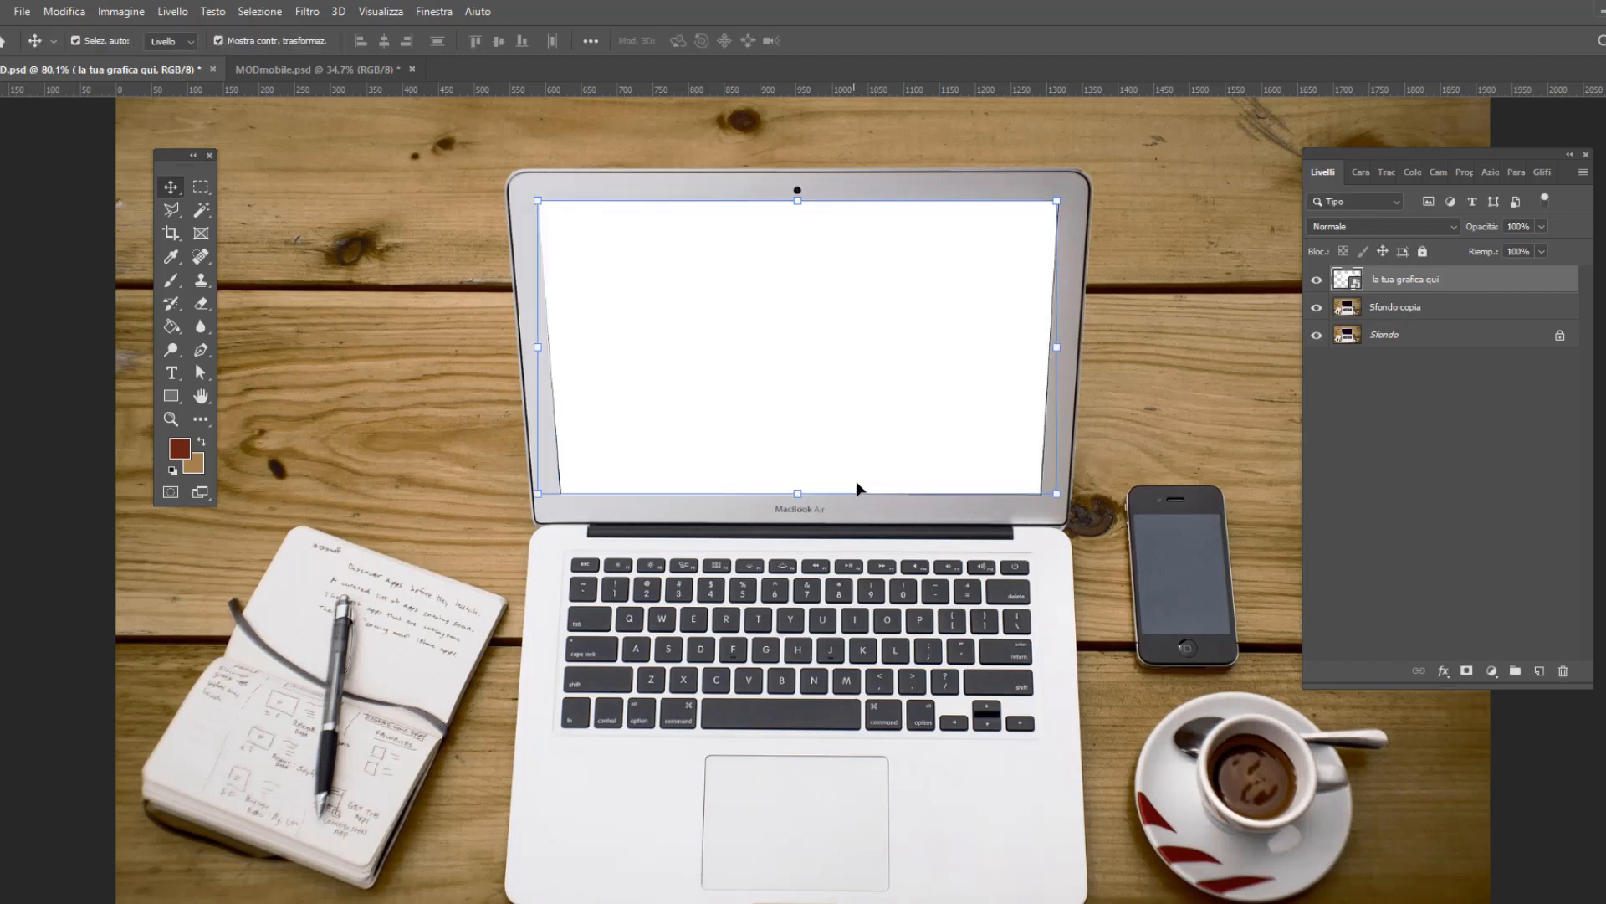
# Step: Refine the smart object's upper-left corner with a Perspective transform so it meets the display's corner
pyautogui.click(1427, 307)
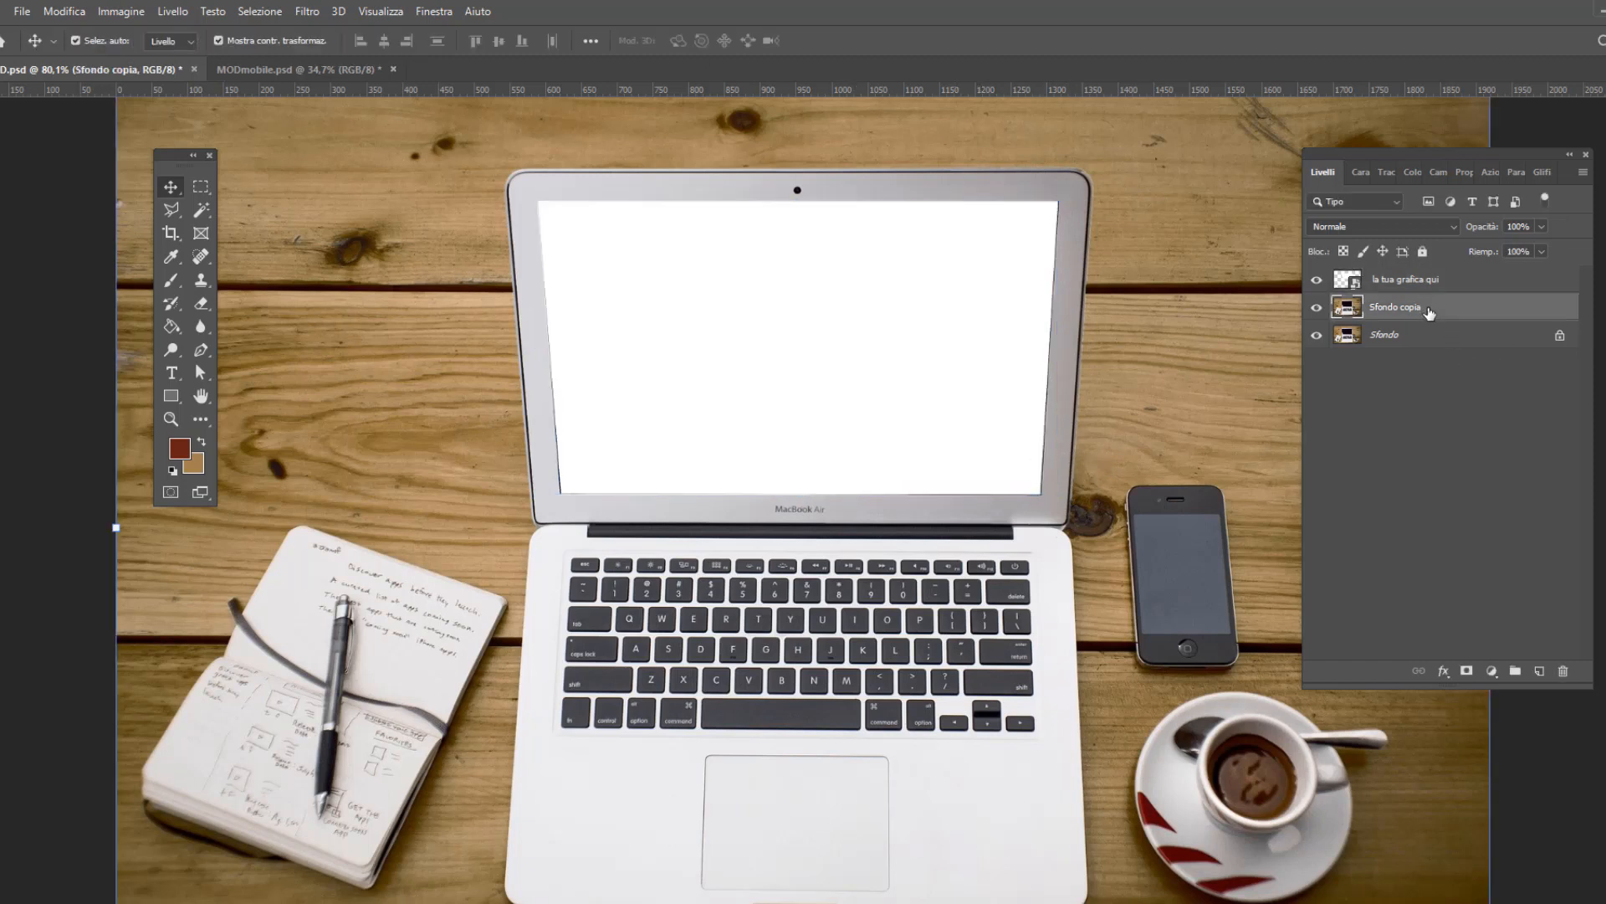
pyautogui.click(1391, 284)
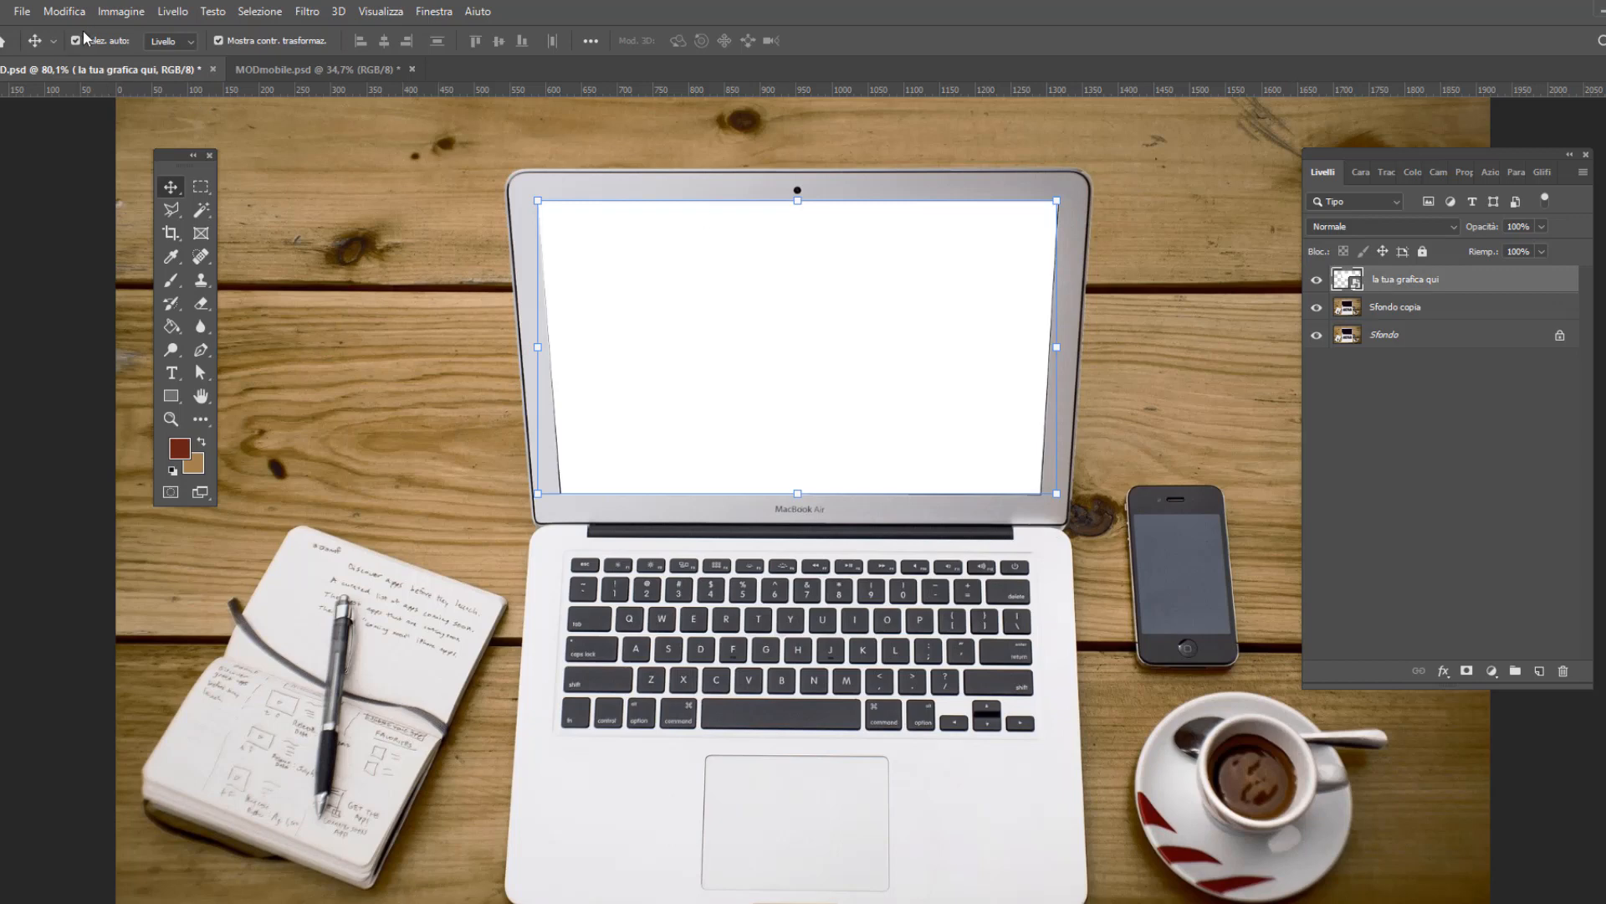
pyautogui.click(64, 11)
pyautogui.moveTo(143, 425)
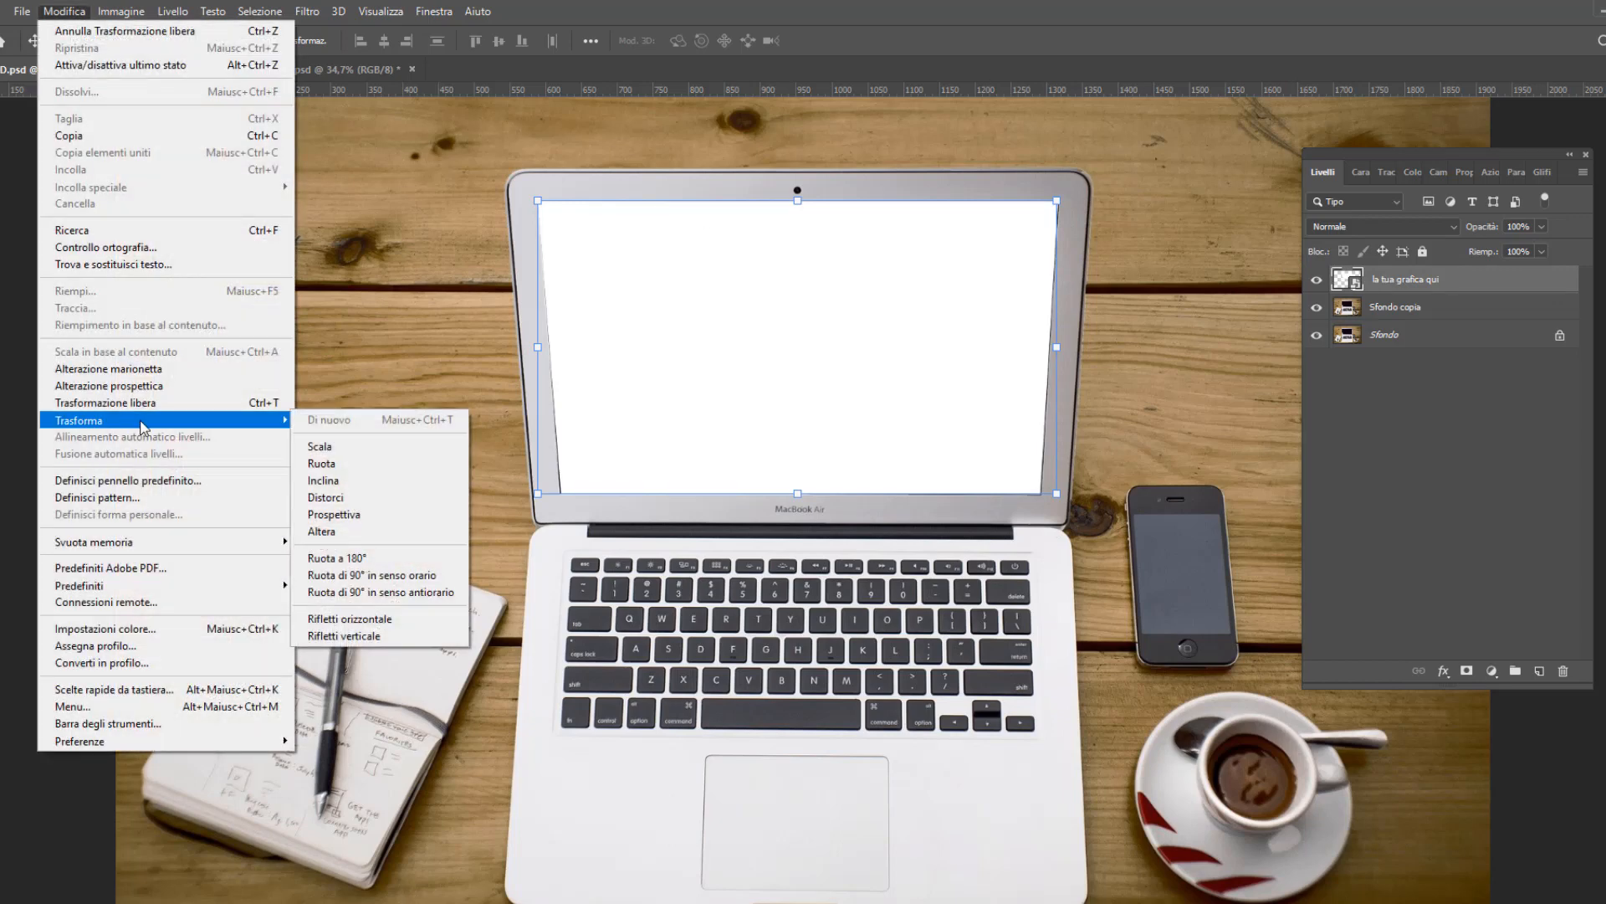
pyautogui.click(333, 514)
pyautogui.scroll(5, 530, 183)
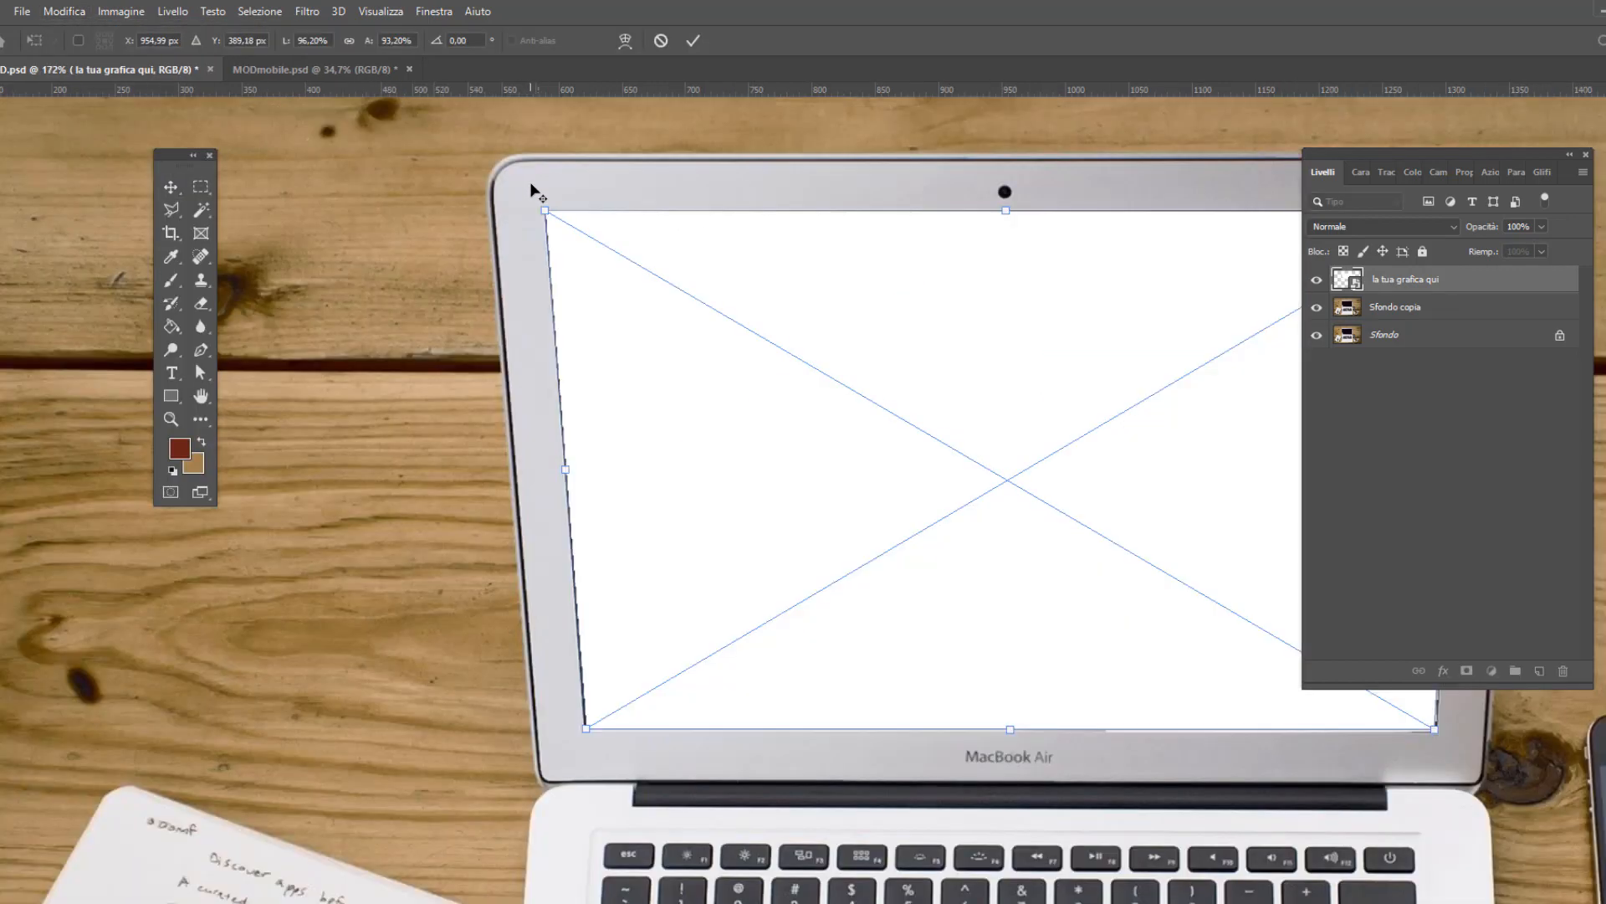
pyautogui.scroll(3, 529, 182)
pyautogui.moveTo(563, 243); pyautogui.dragTo(563, 243)
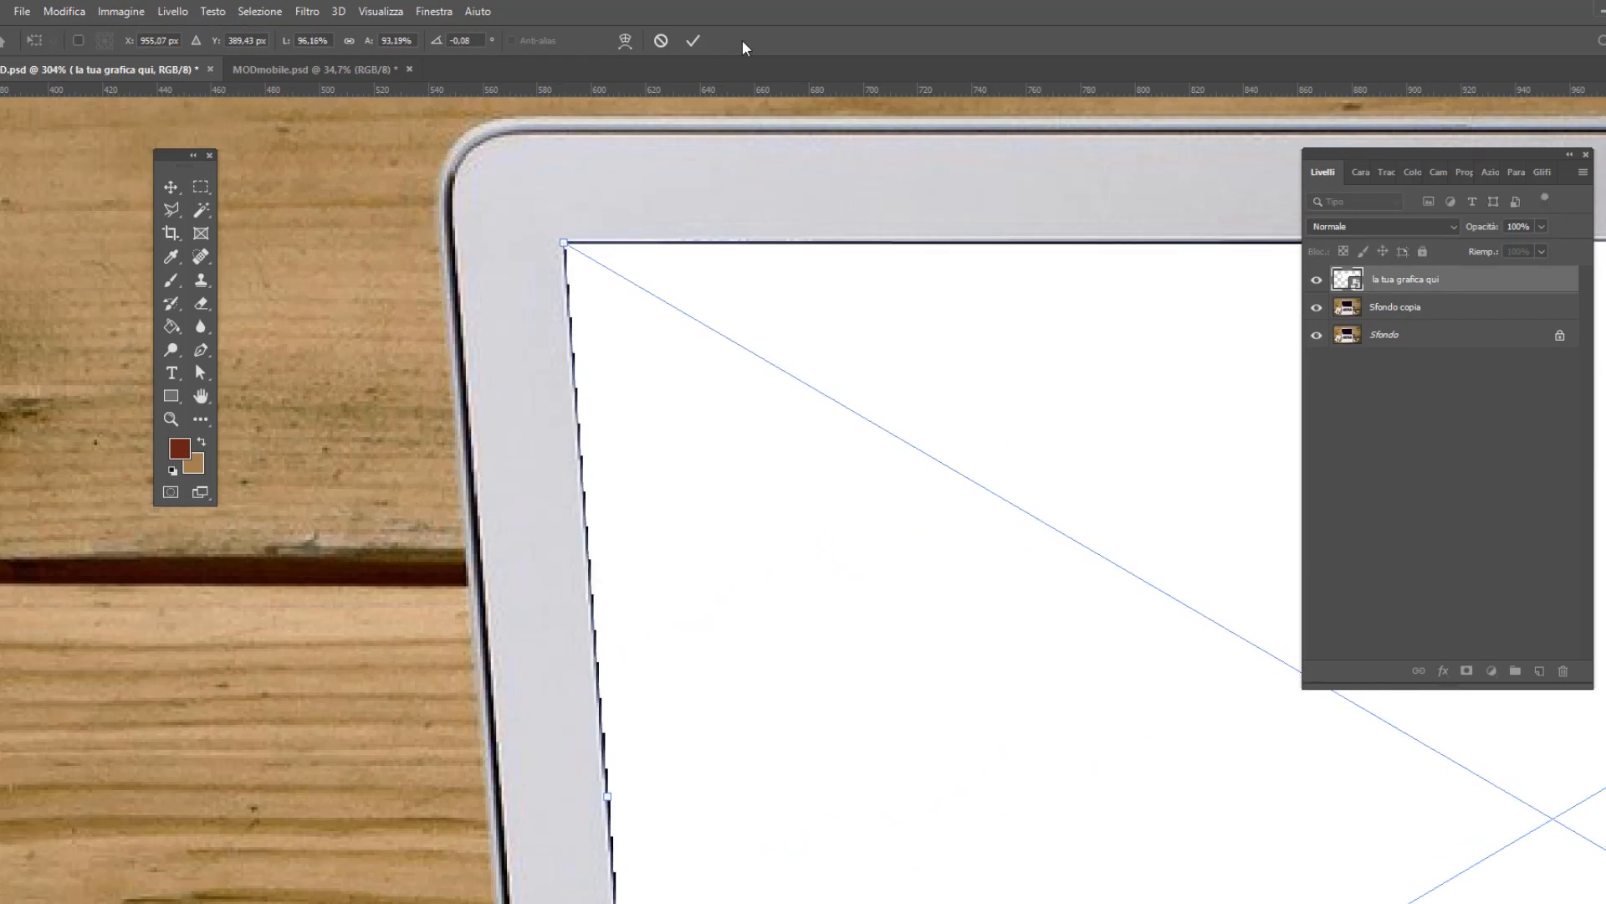
pyautogui.click(692, 41)
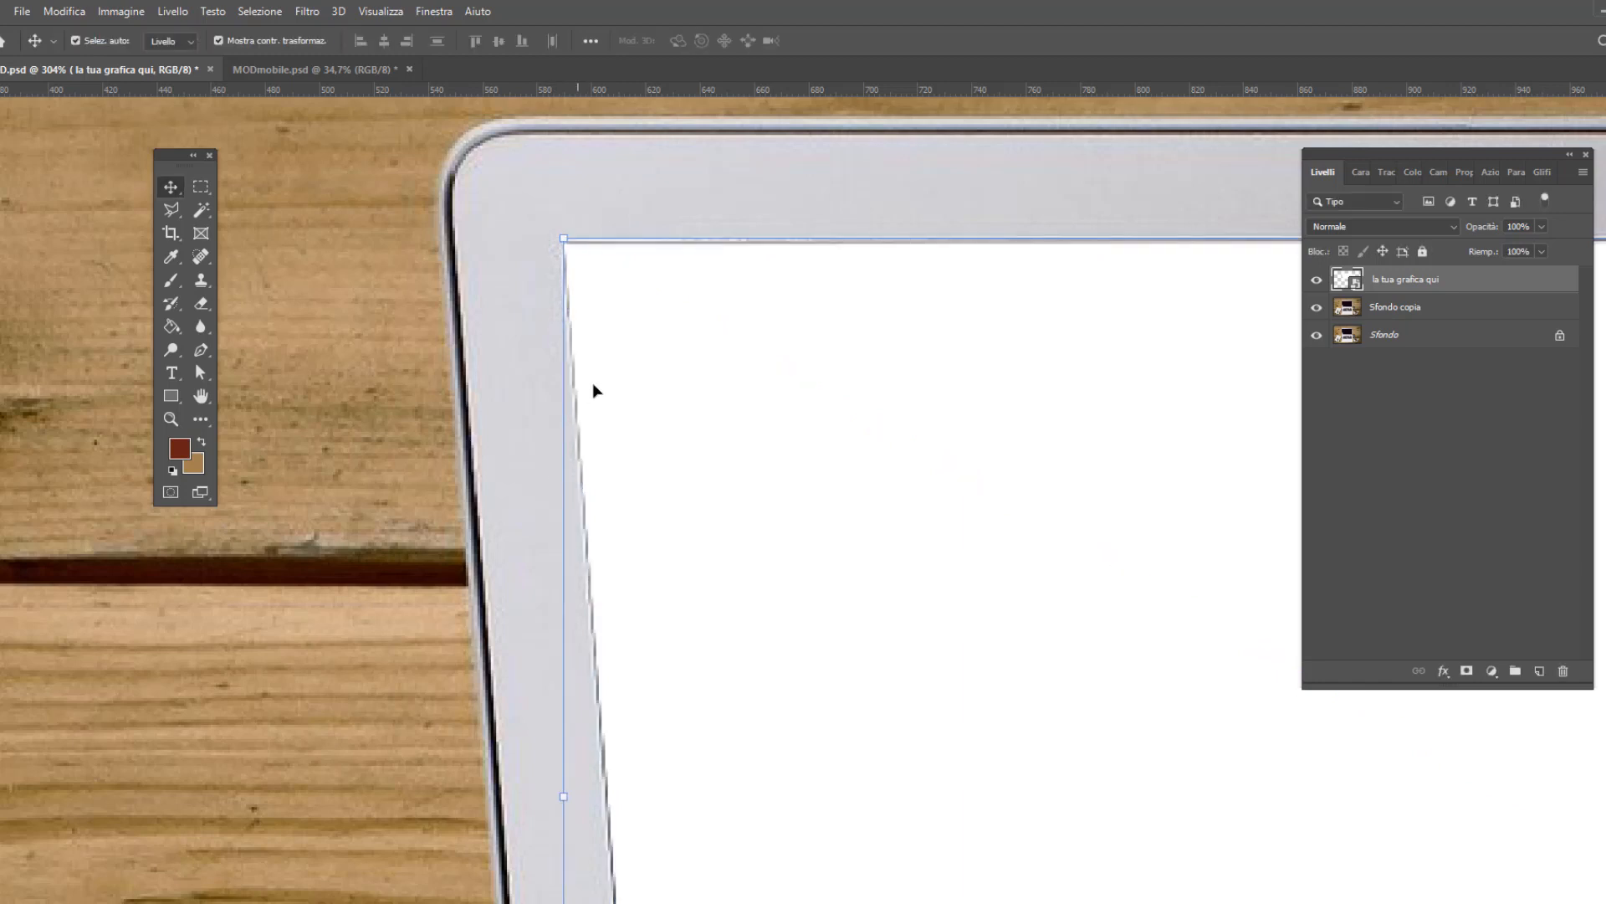
# Step: Open the contents of the "la tua grafica qui" smart object, place that document directly after the laptop mockup, and return to the mockup
pyautogui.scroll(-5, 486, 421)
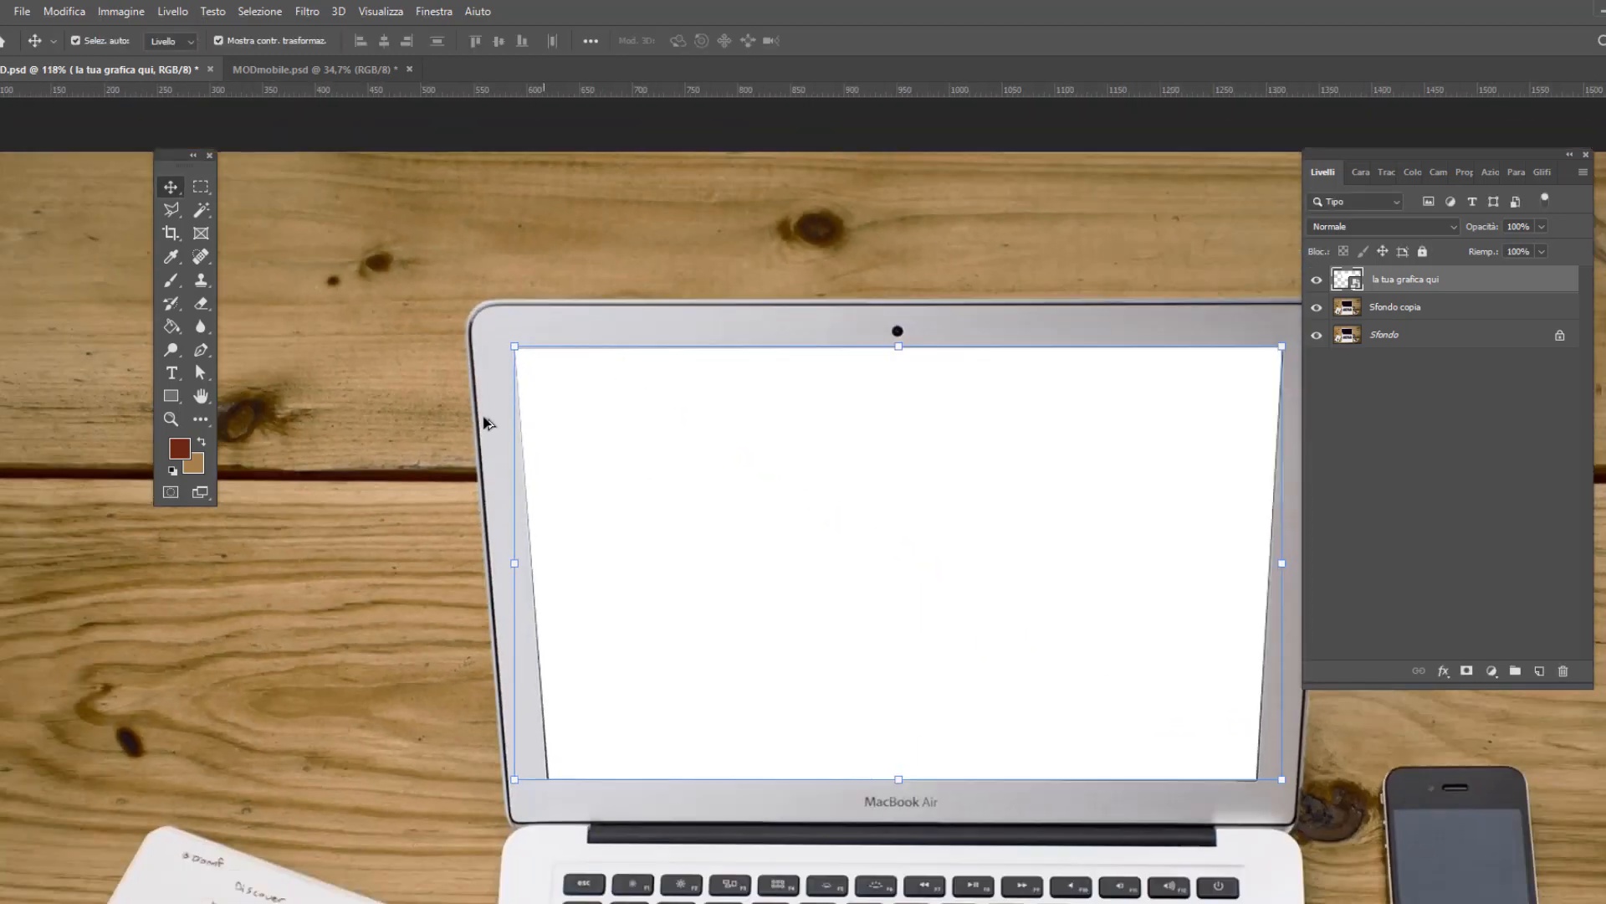
pyautogui.scroll(-1, 485, 421)
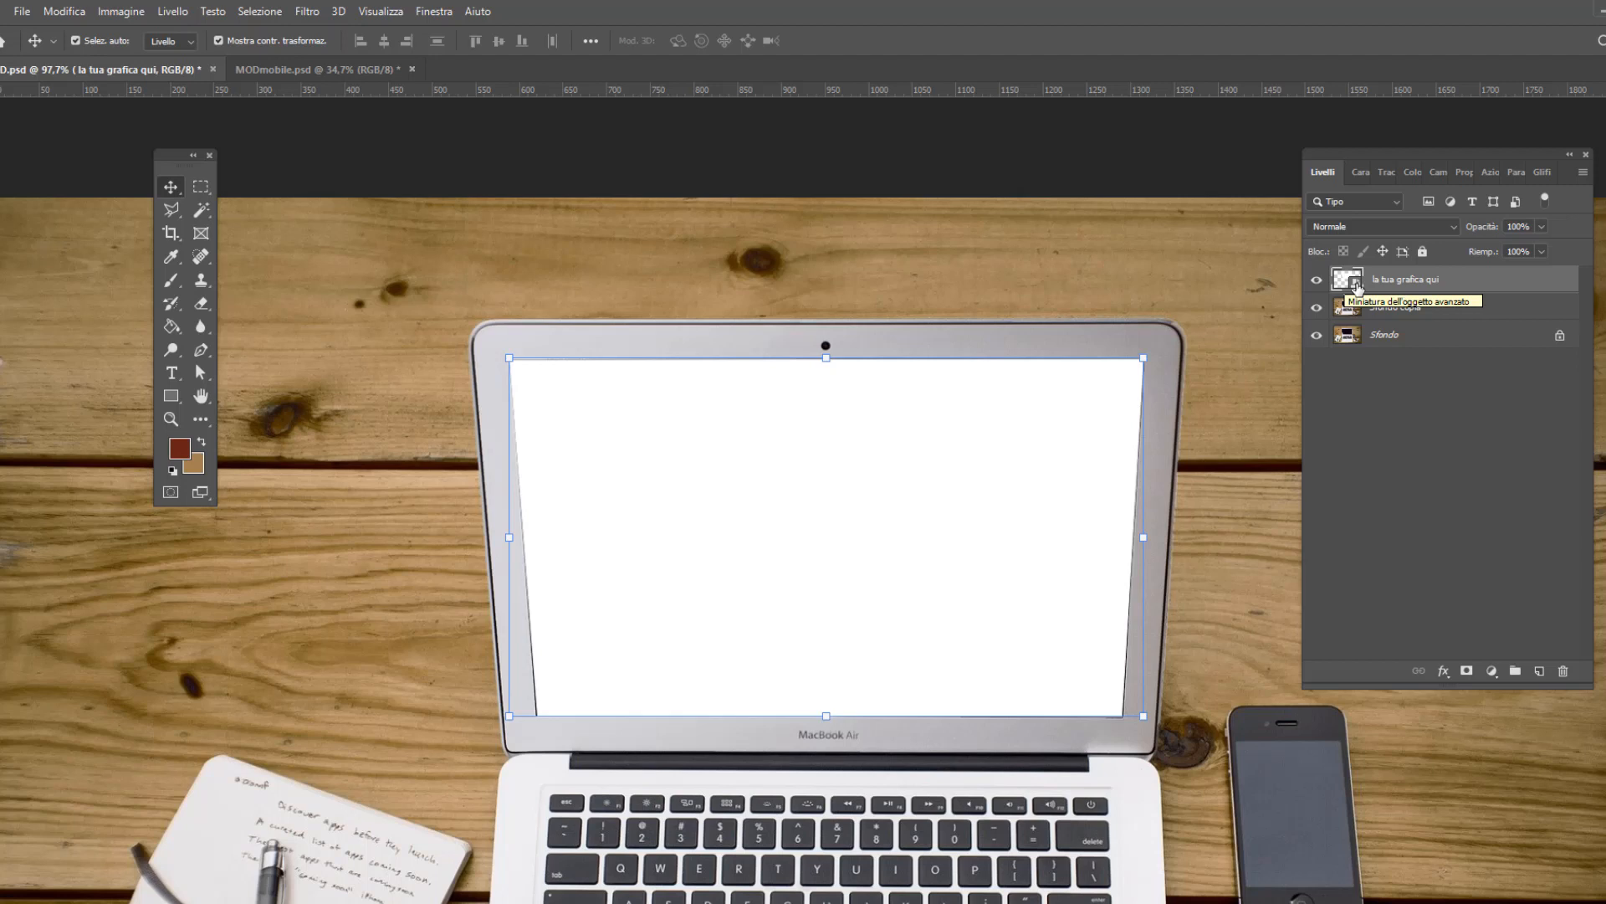
pyautogui.doubleClick(1356, 287)
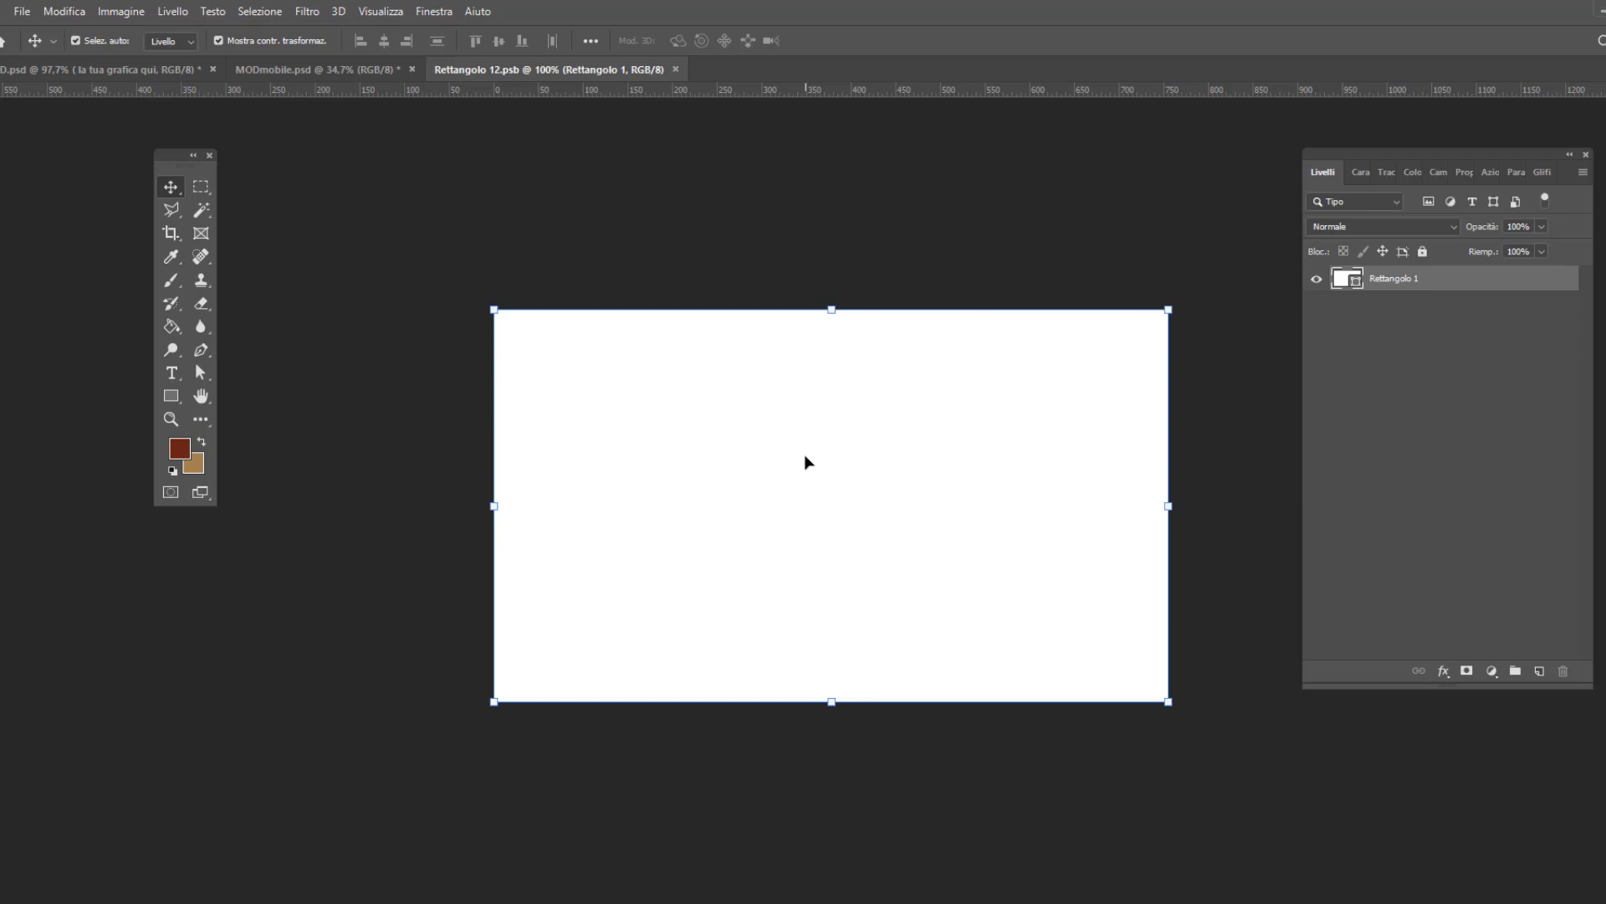
pyautogui.click(73, 73)
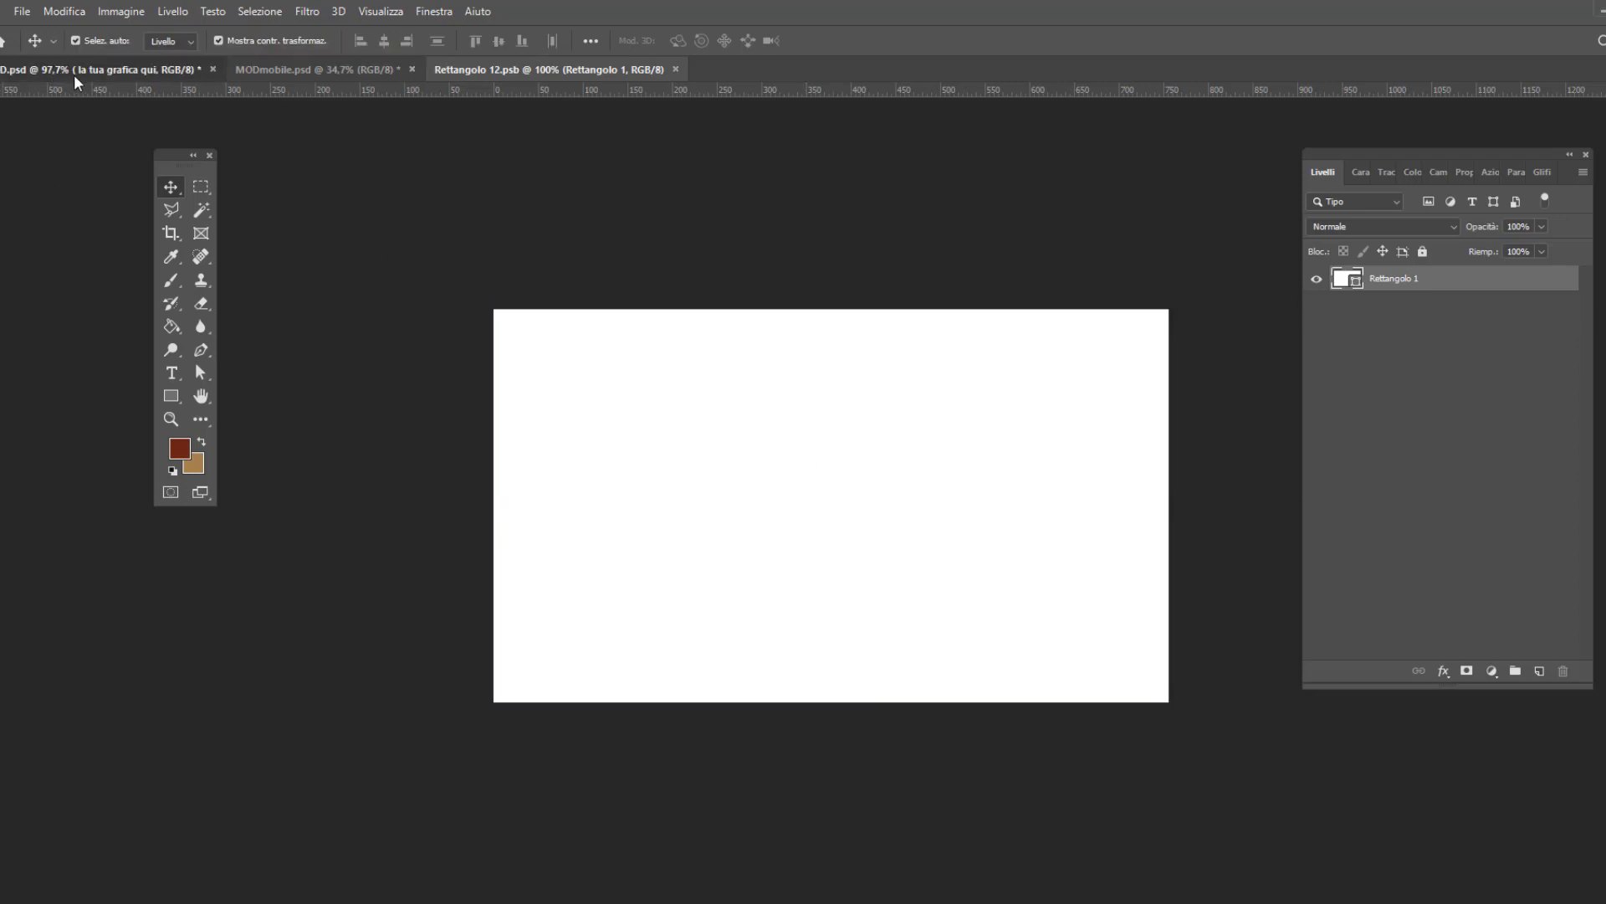
pyautogui.moveTo(441, 77); pyautogui.dragTo(393, 75)
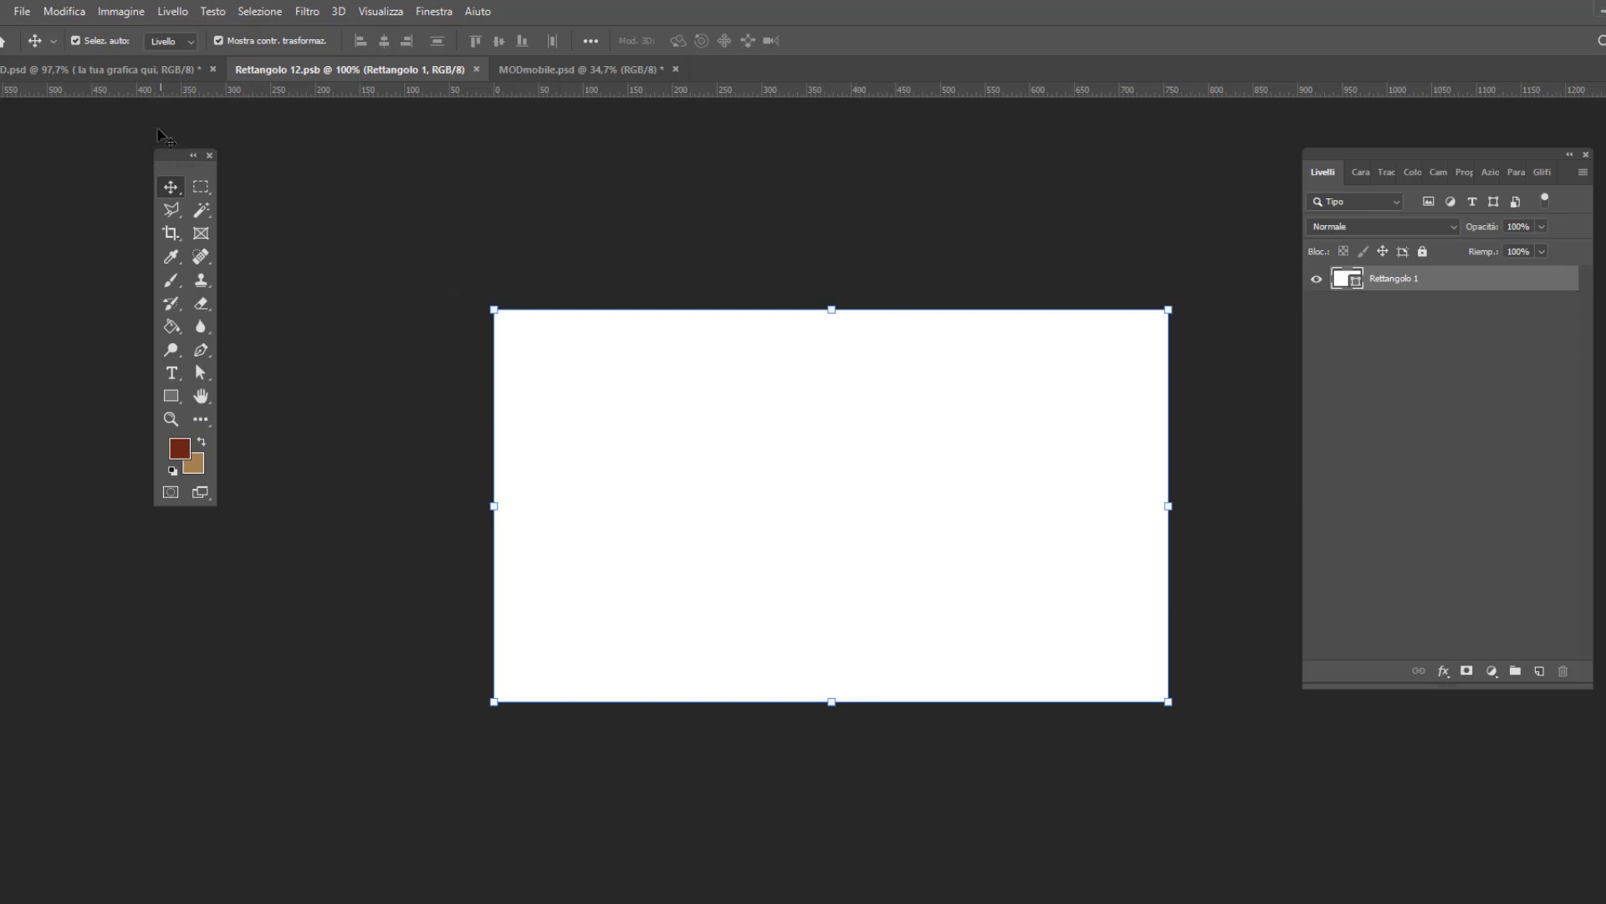
pyautogui.click(123, 68)
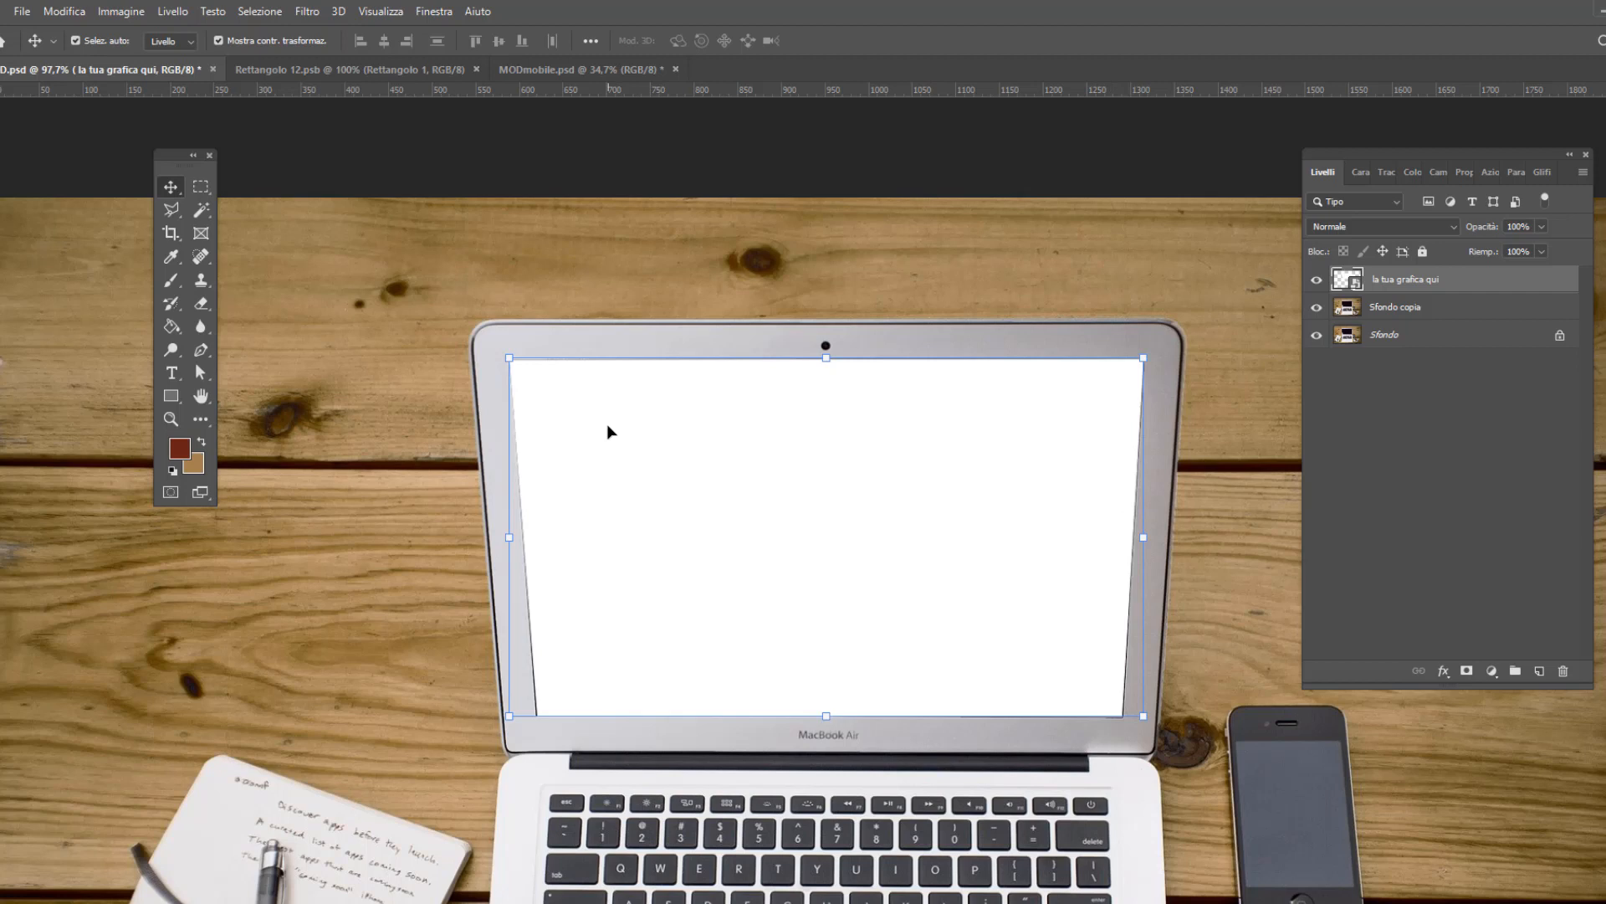
# Step: In Rettangolo 12.psb, draw a rectangle about 330 × 328 px on the left half of the canvas and fill it with orange
pyautogui.click(321, 71)
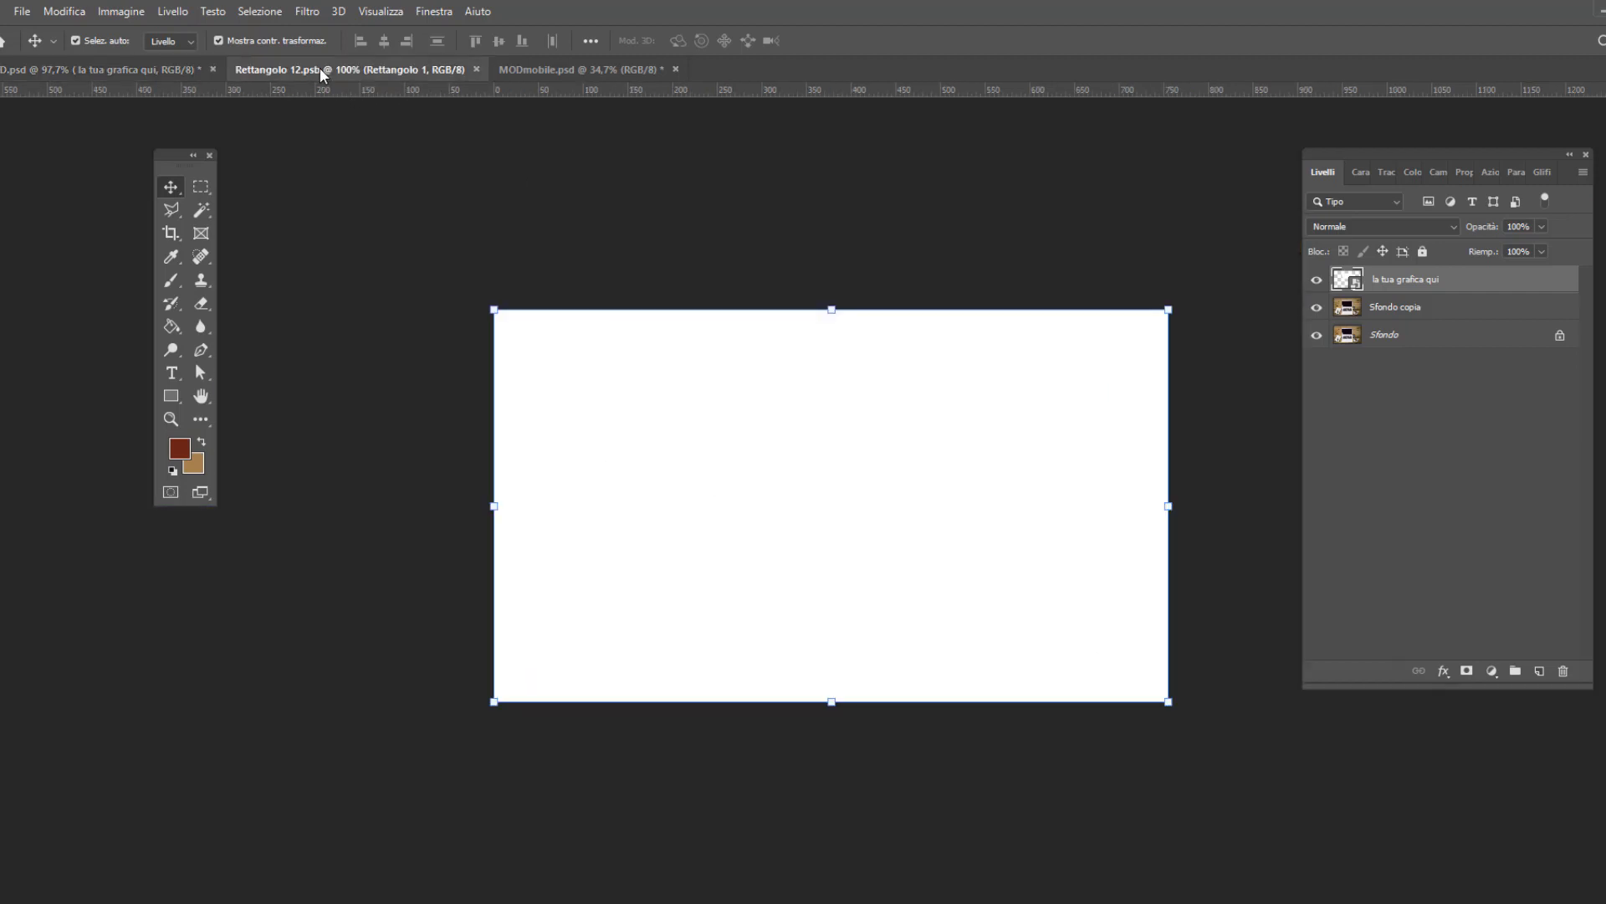
pyautogui.click(170, 395)
pyautogui.moveTo(544, 364); pyautogui.dragTo(840, 656)
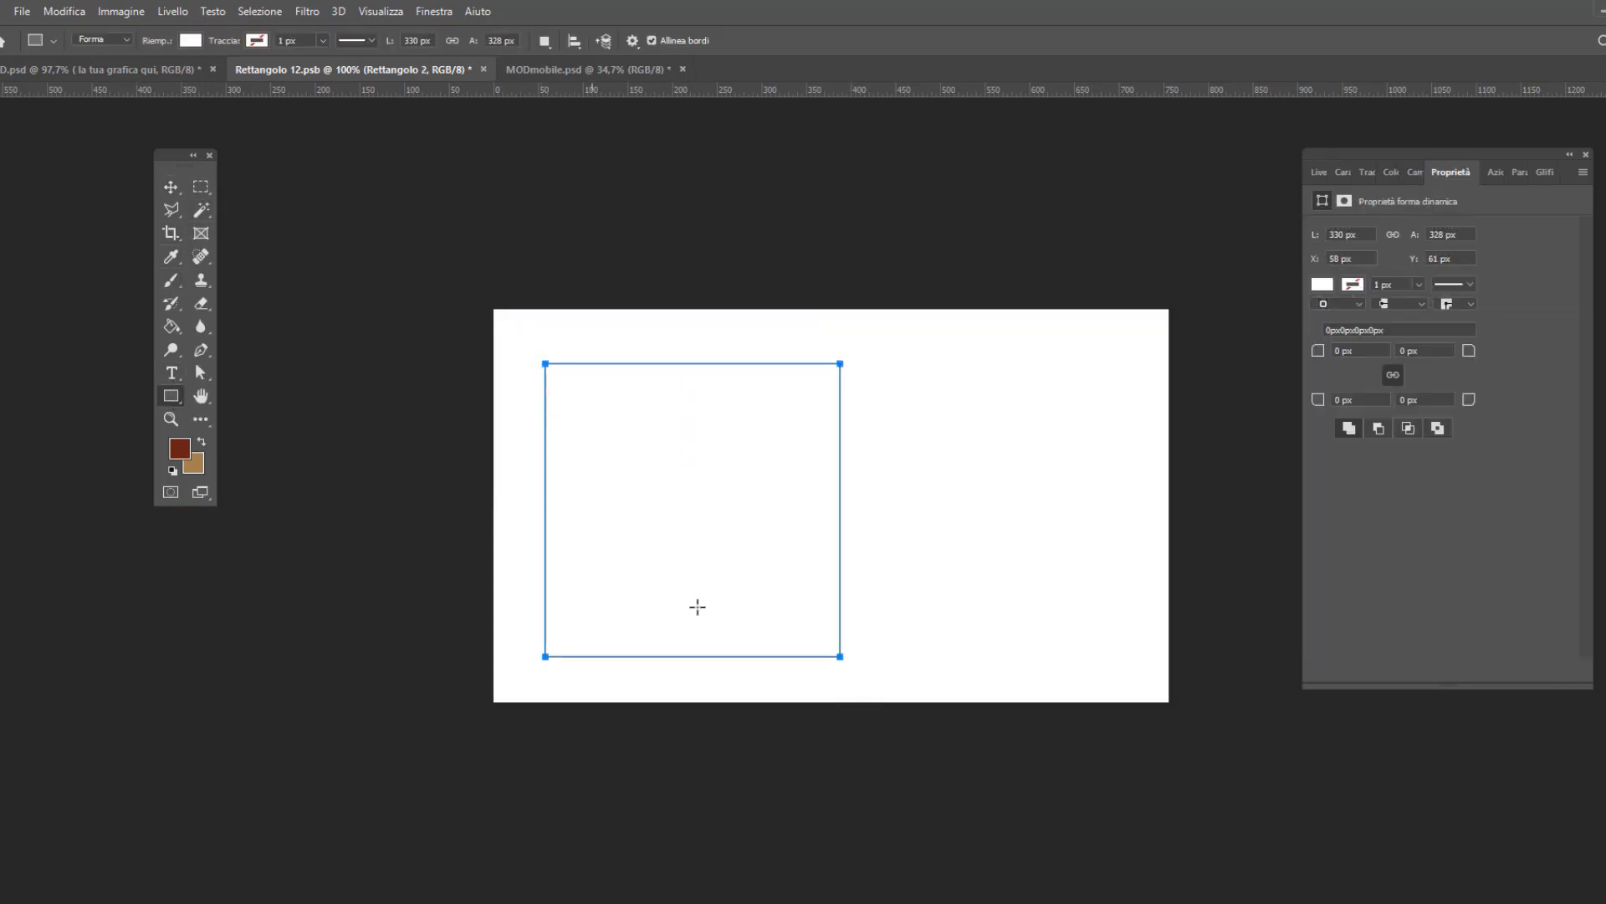
pyautogui.click(1321, 287)
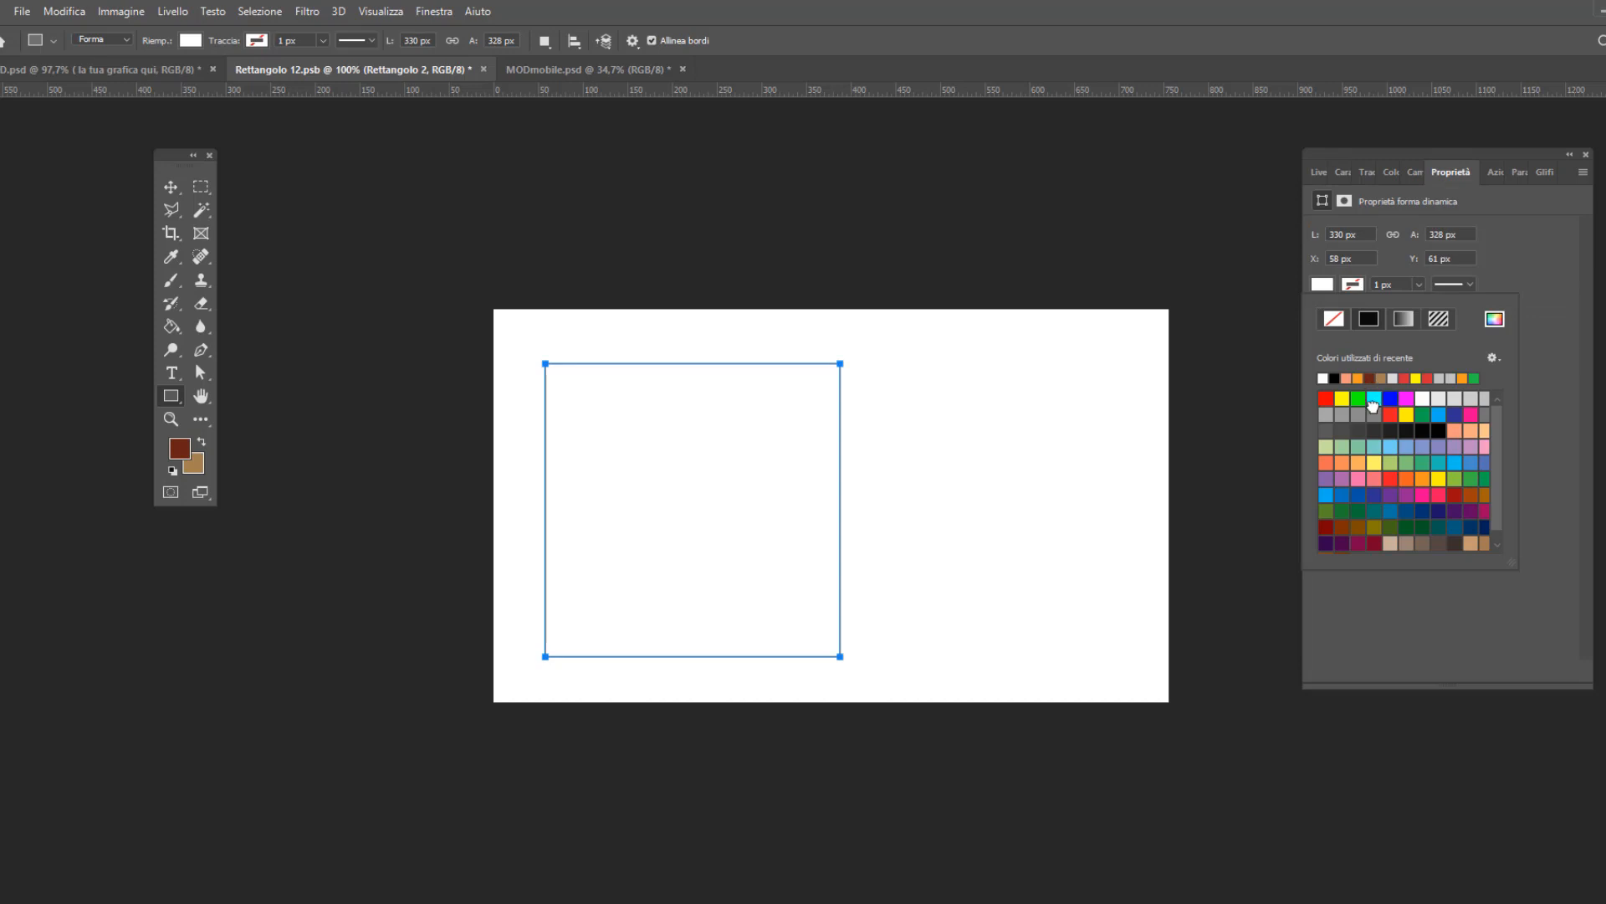
pyautogui.click(1374, 411)
pyautogui.click(1369, 378)
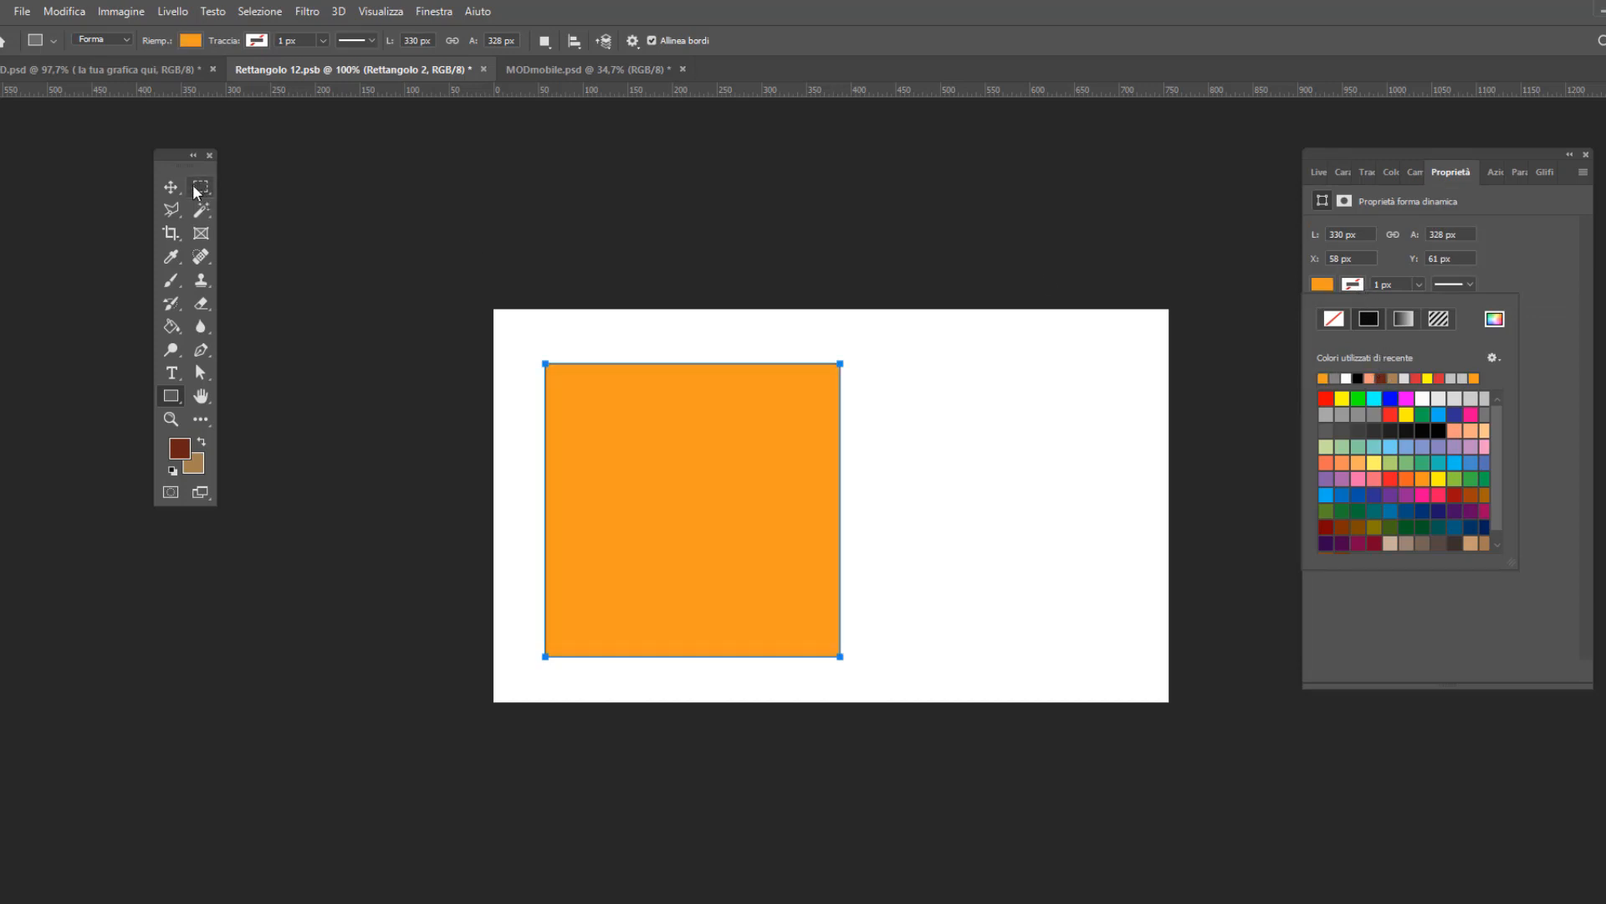
# Step: Add the text "PROVA" in the white area beside the orange square
pyautogui.click(171, 372)
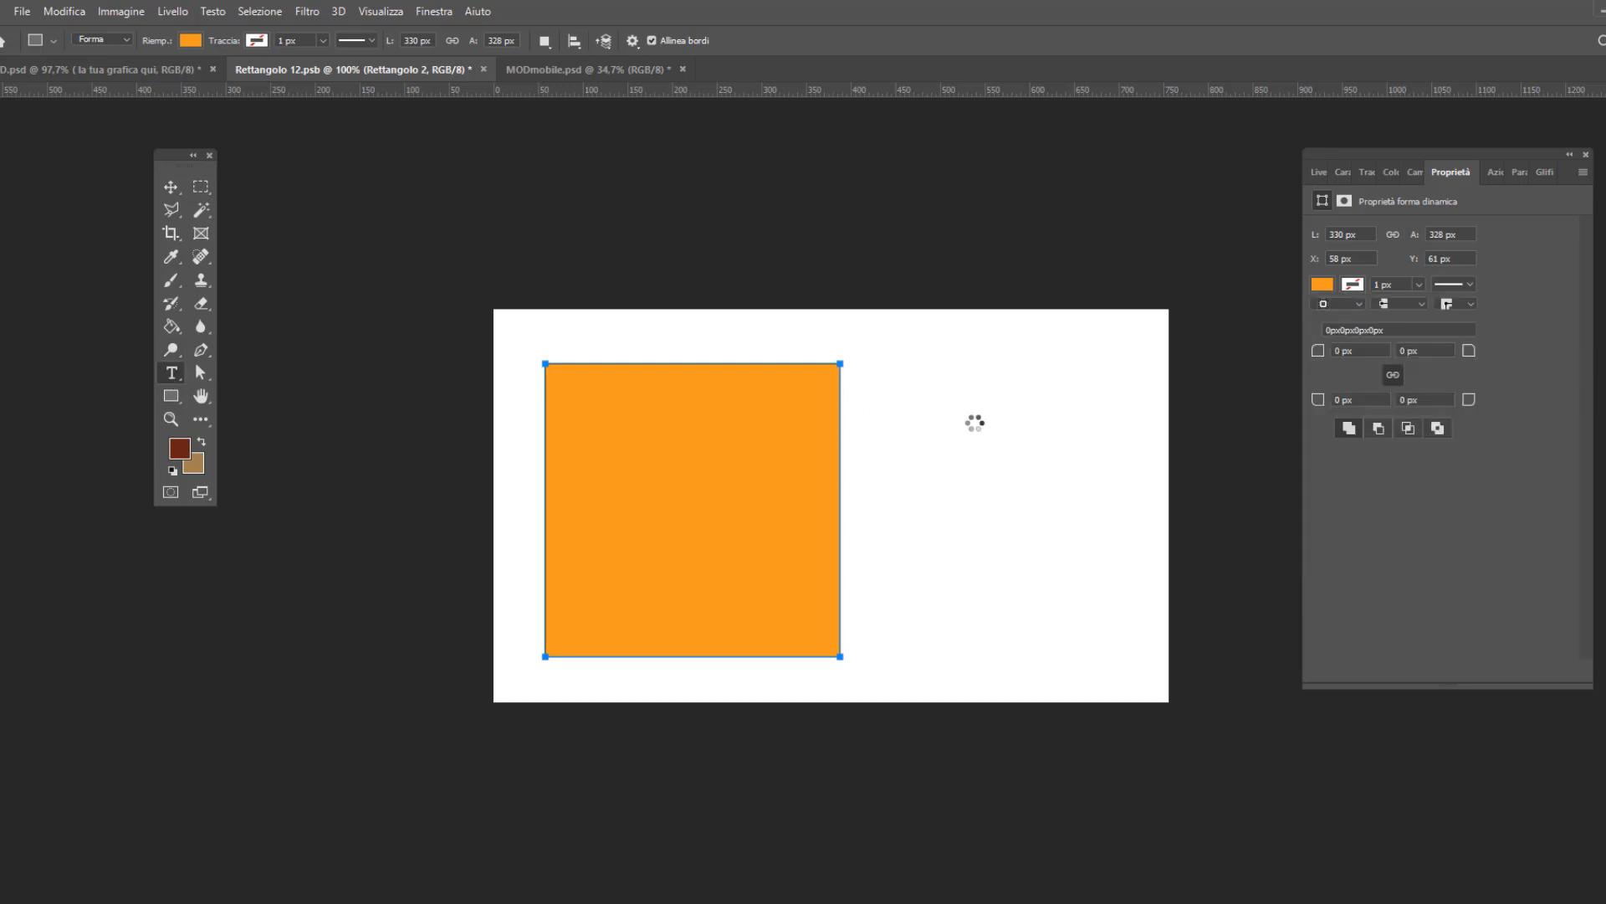
pyautogui.click(974, 421)
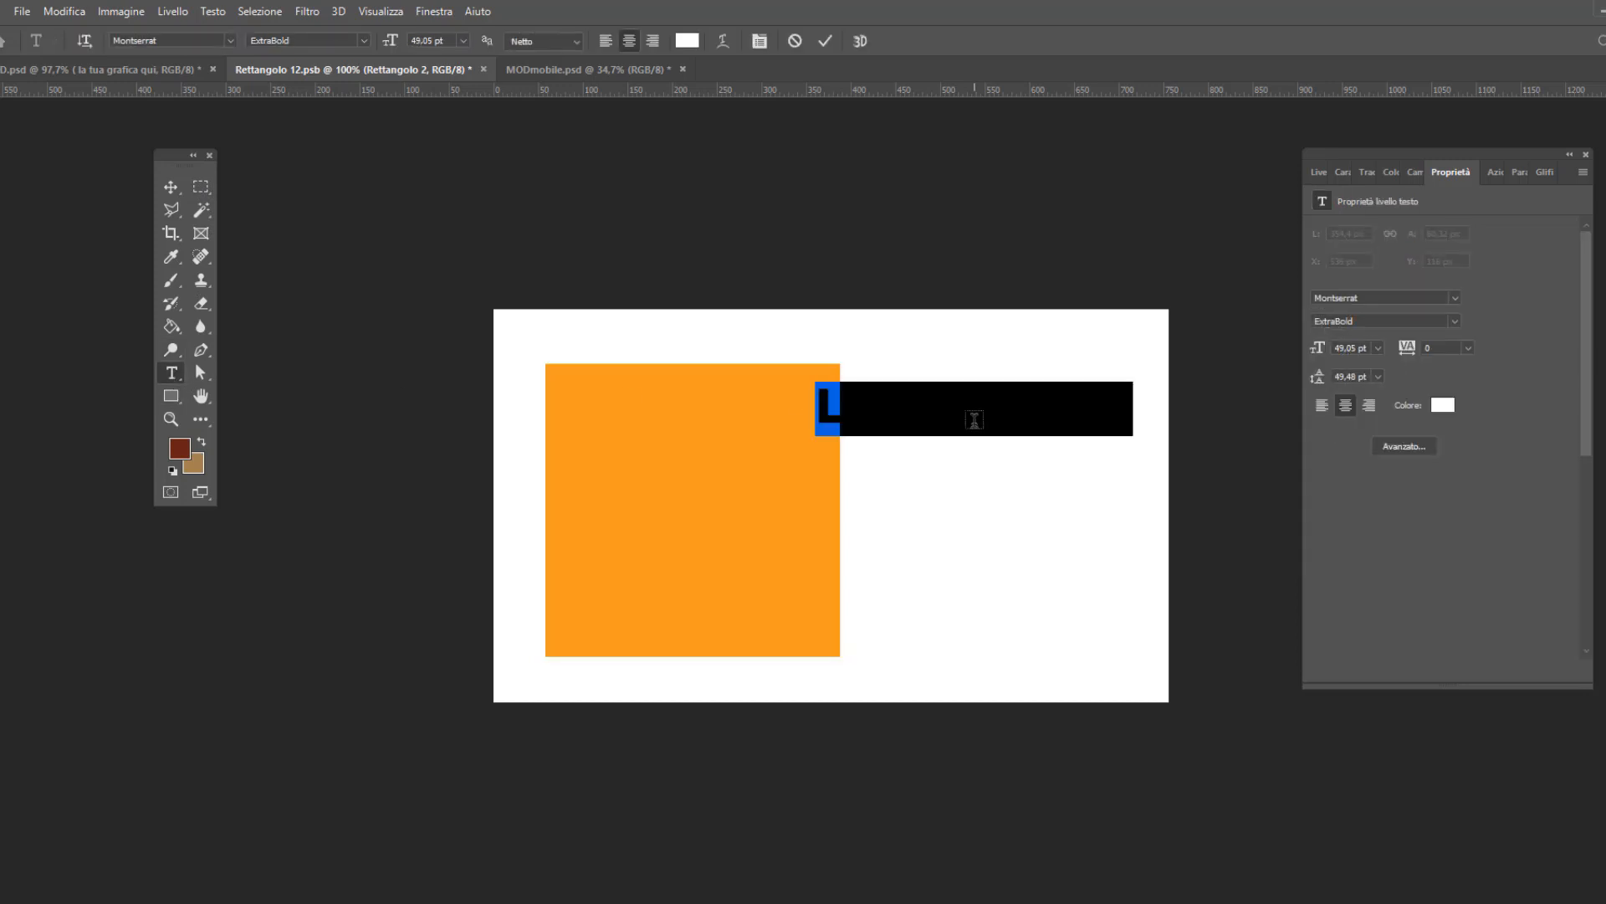
pyautogui.press('BackSpace')
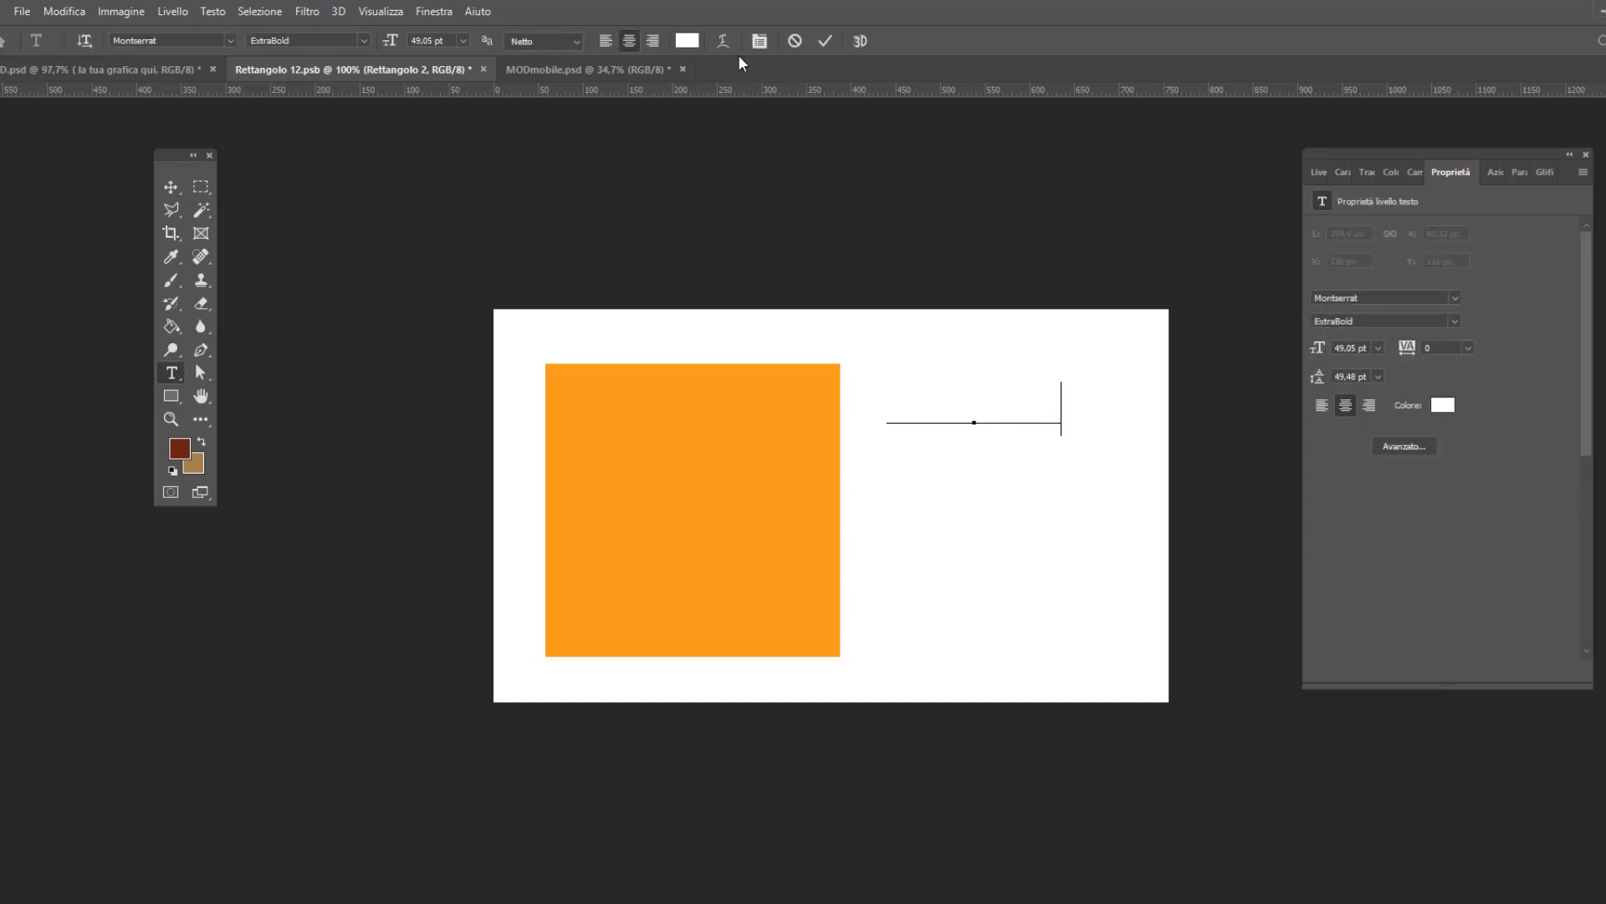
pyautogui.click(818, 47)
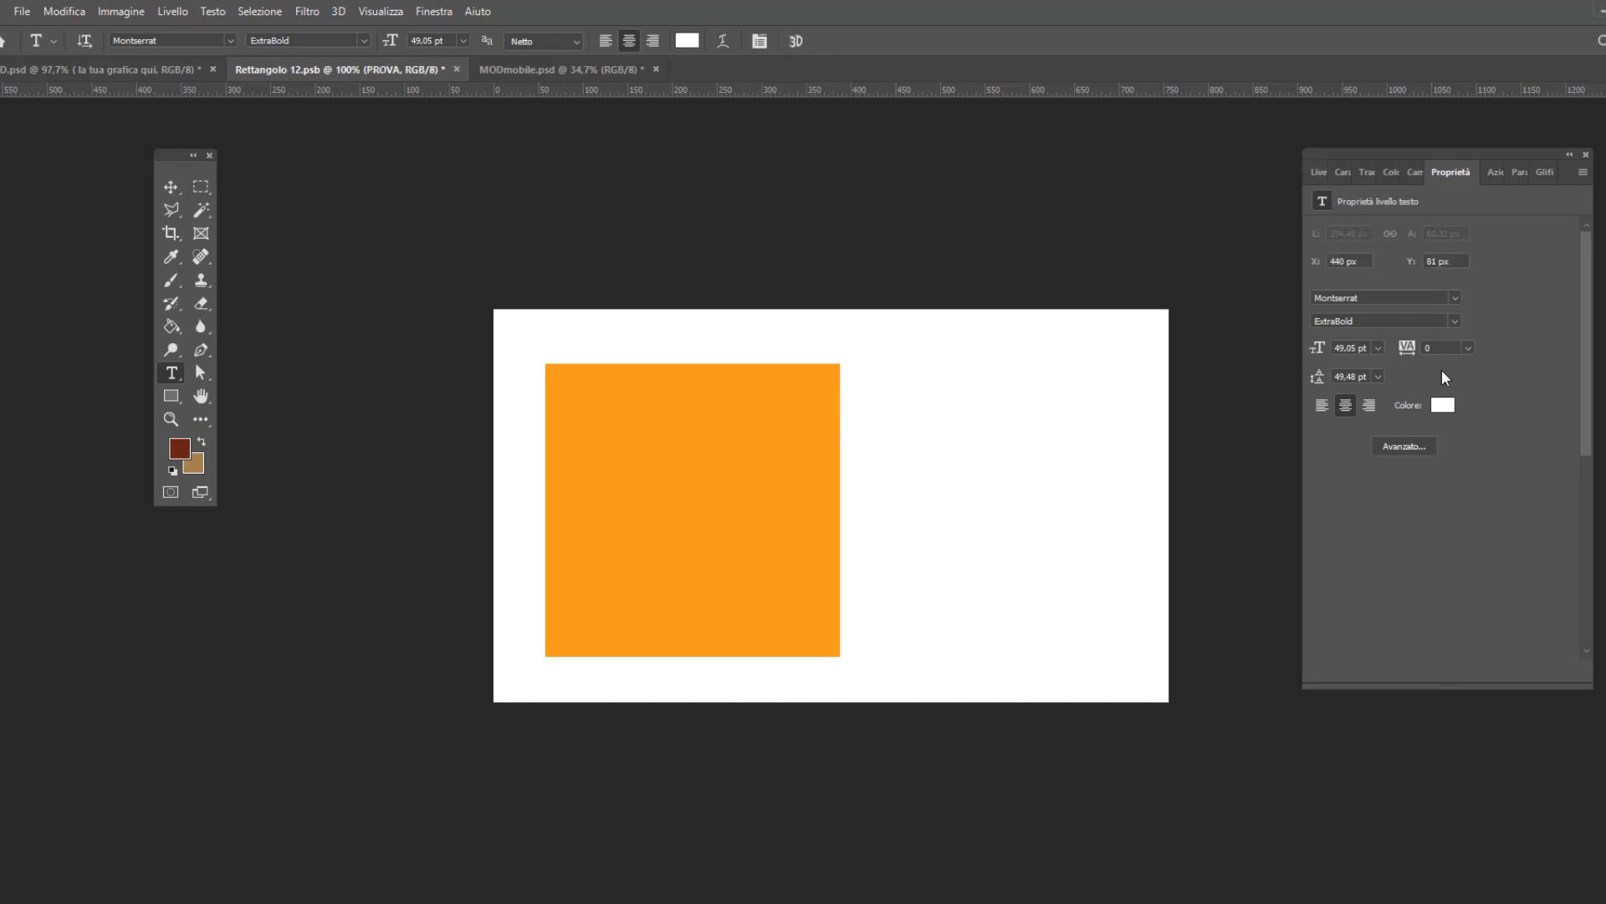
# Step: Color the PROVA text red (#c14c4c) and move it slightly lower in the white area beside the orange square
pyautogui.click(1443, 404)
pyautogui.click(1252, 309)
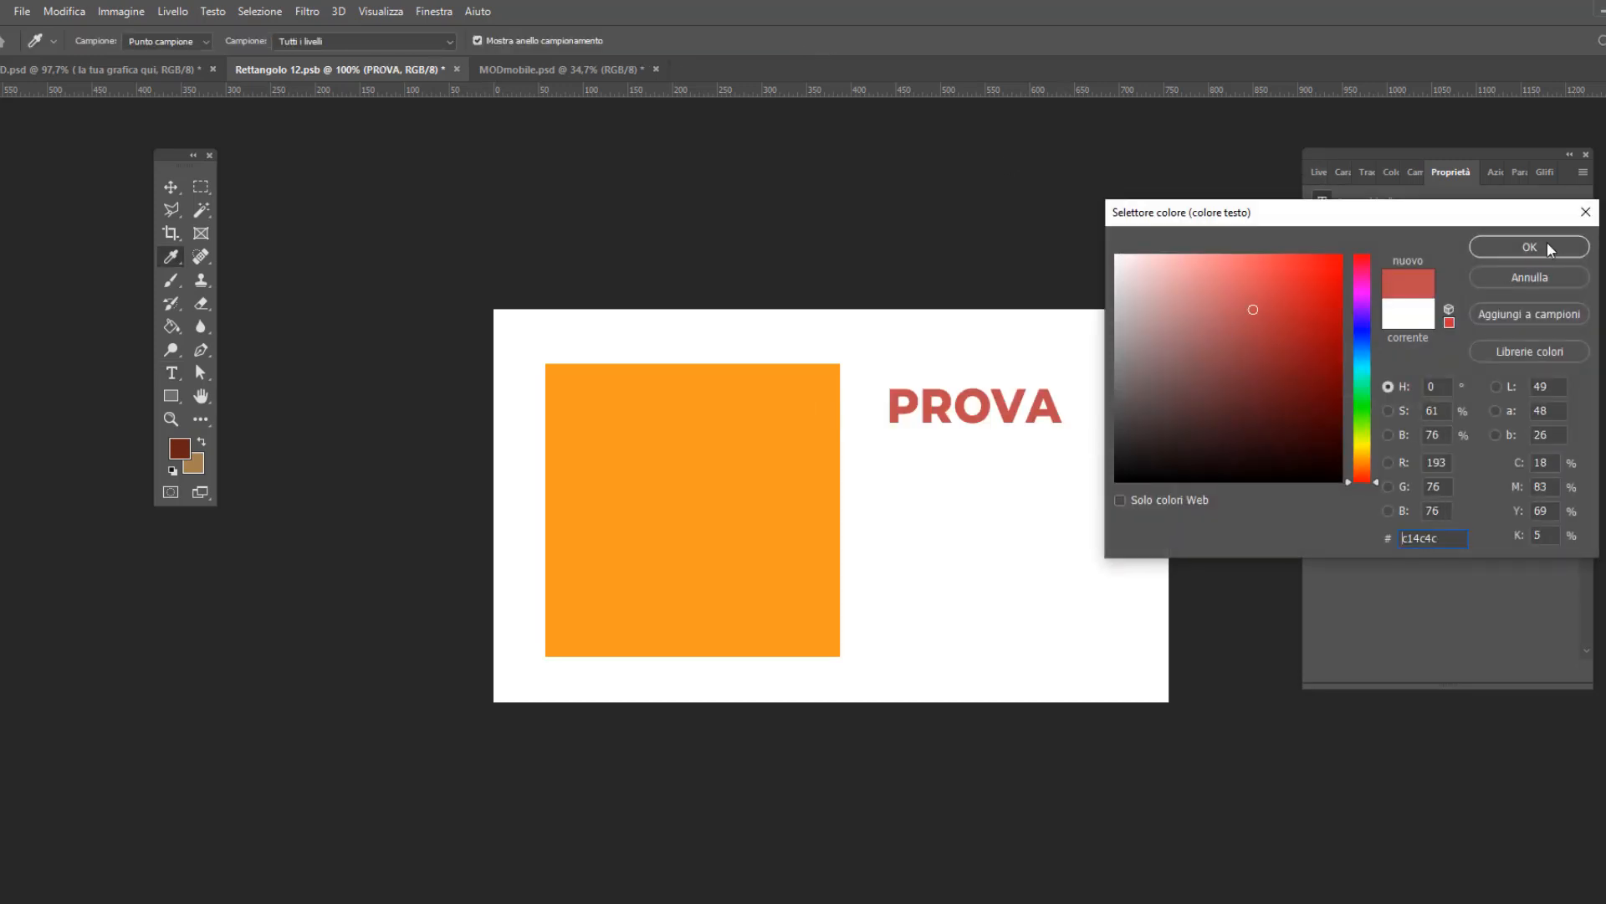
pyautogui.click(1548, 248)
pyautogui.click(1319, 172)
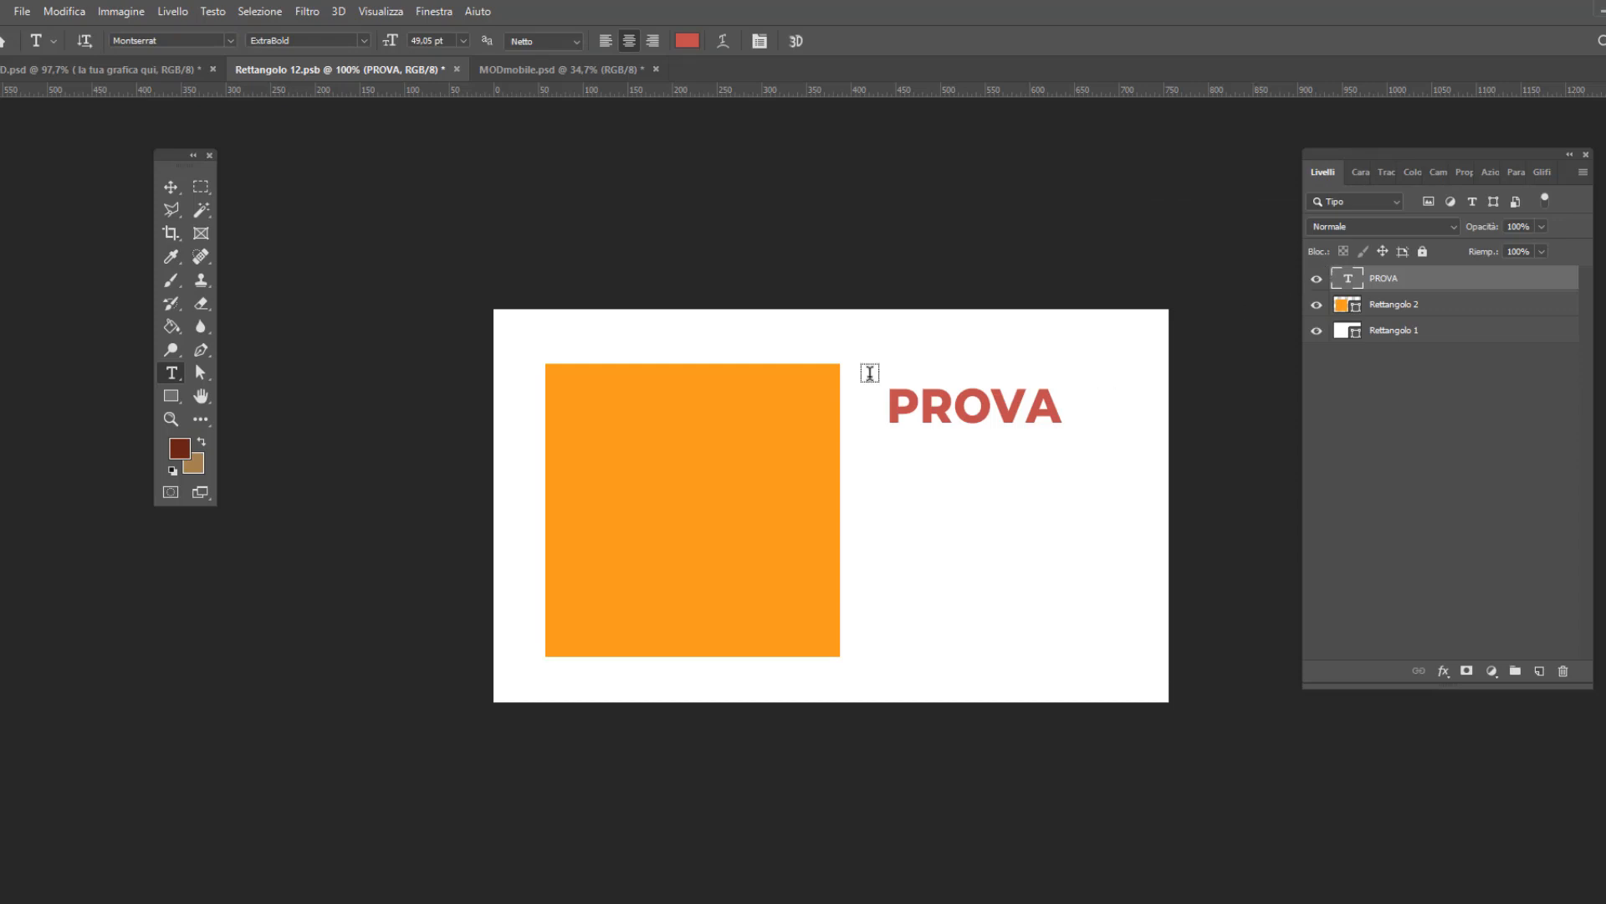
pyautogui.click(170, 186)
pyautogui.moveTo(1007, 433); pyautogui.dragTo(1050, 469)
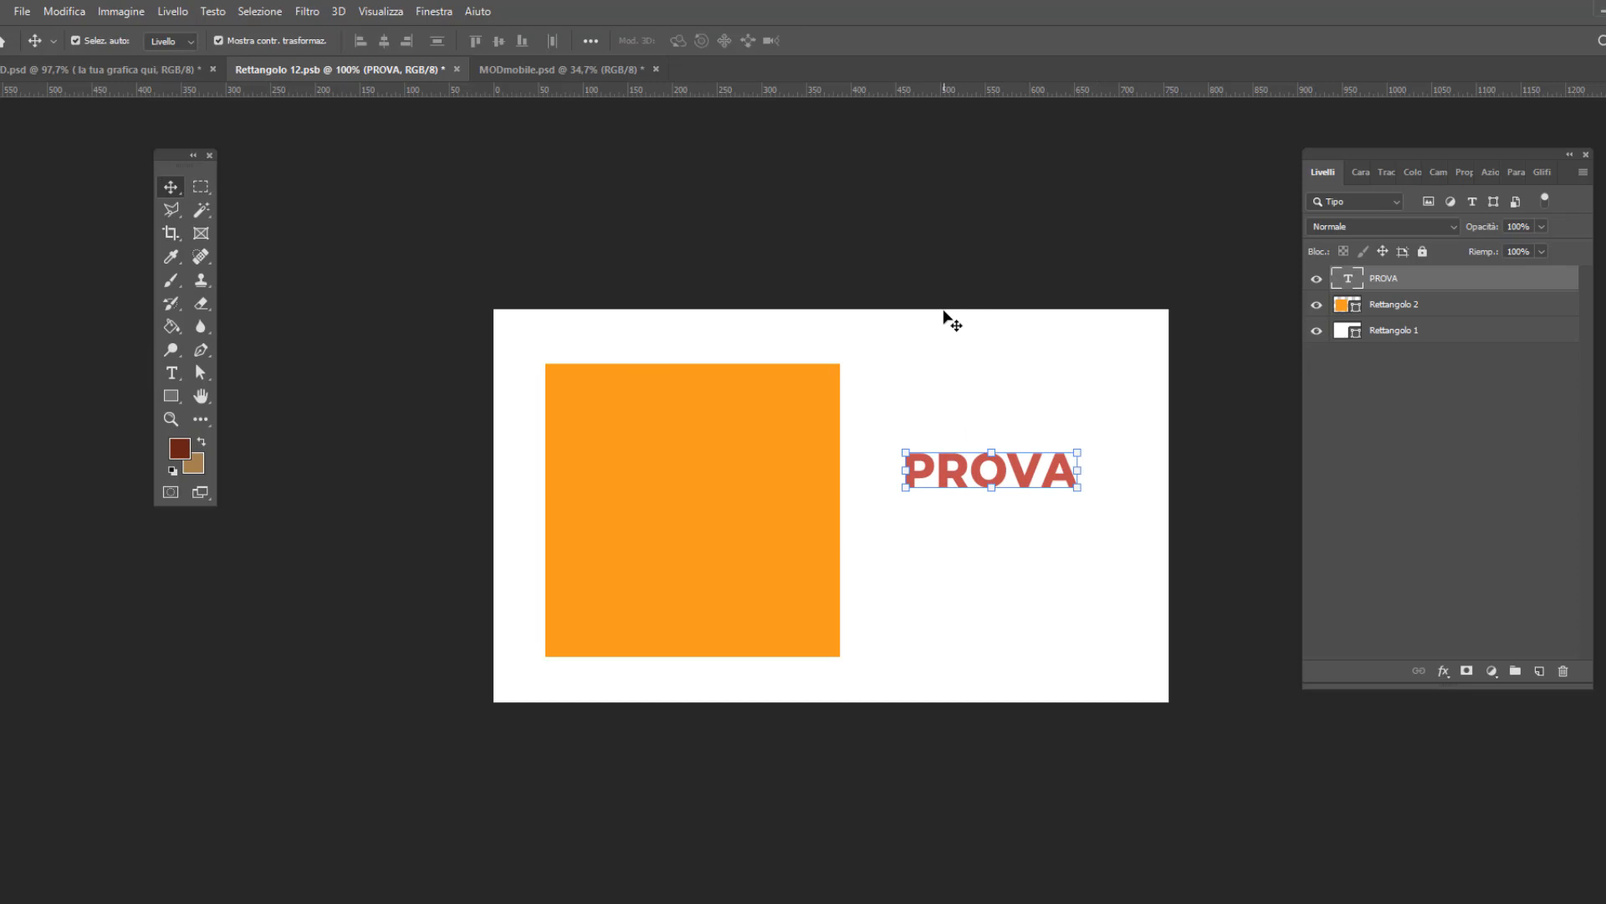
# Step: Save Rettangolo 12.psb with the square and PROVA text, and return to the laptop mockup
pyautogui.click(21, 11)
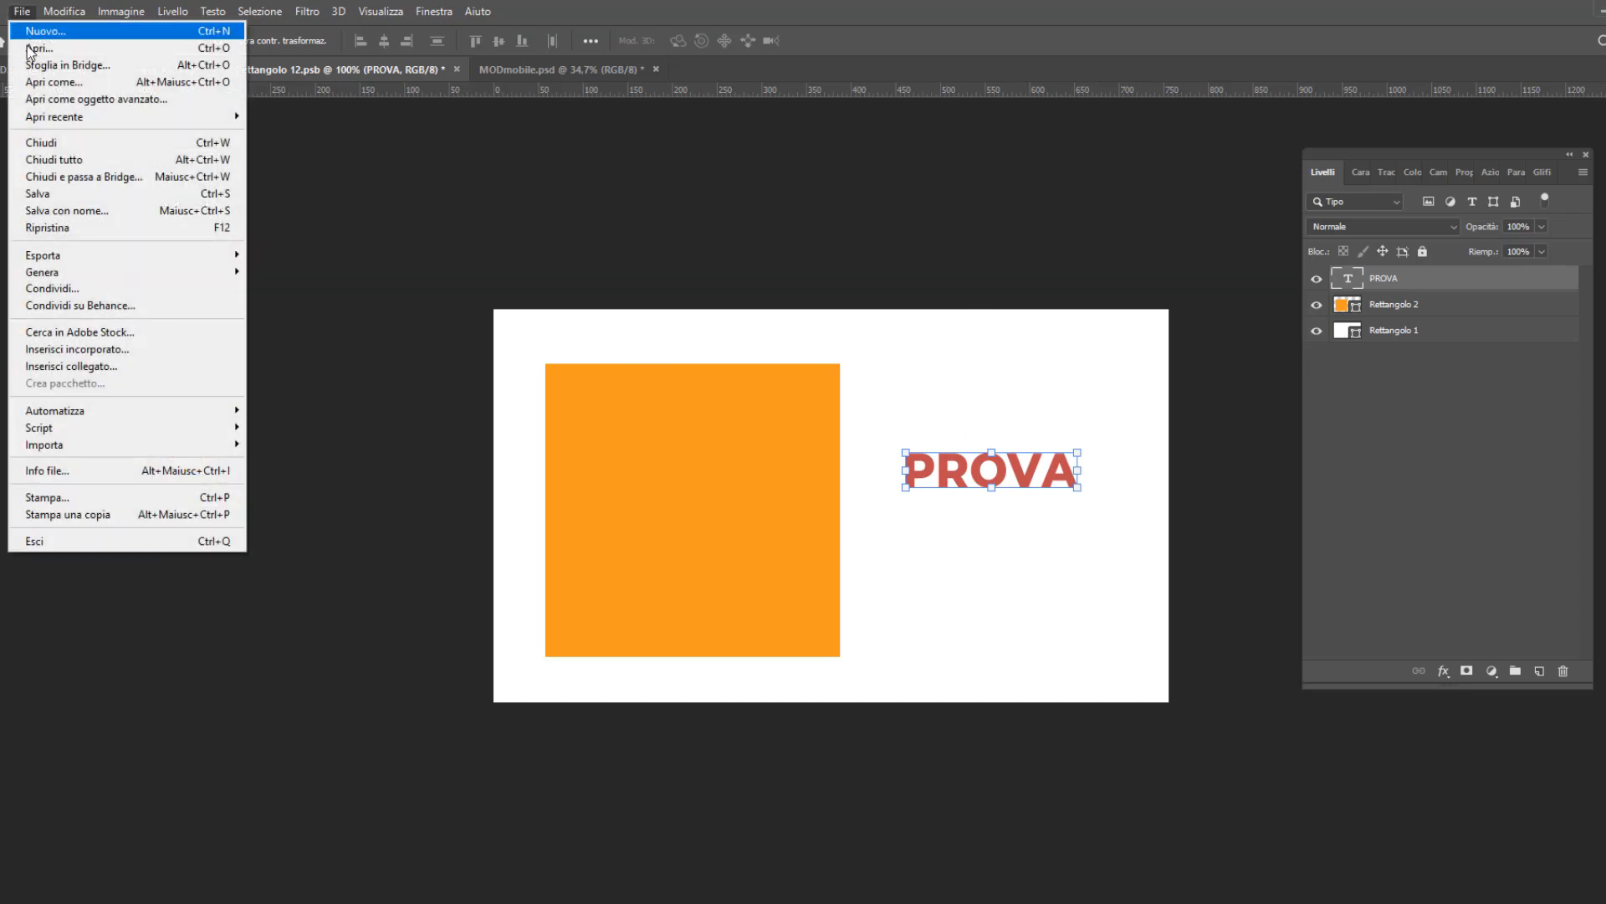
pyautogui.click(52, 199)
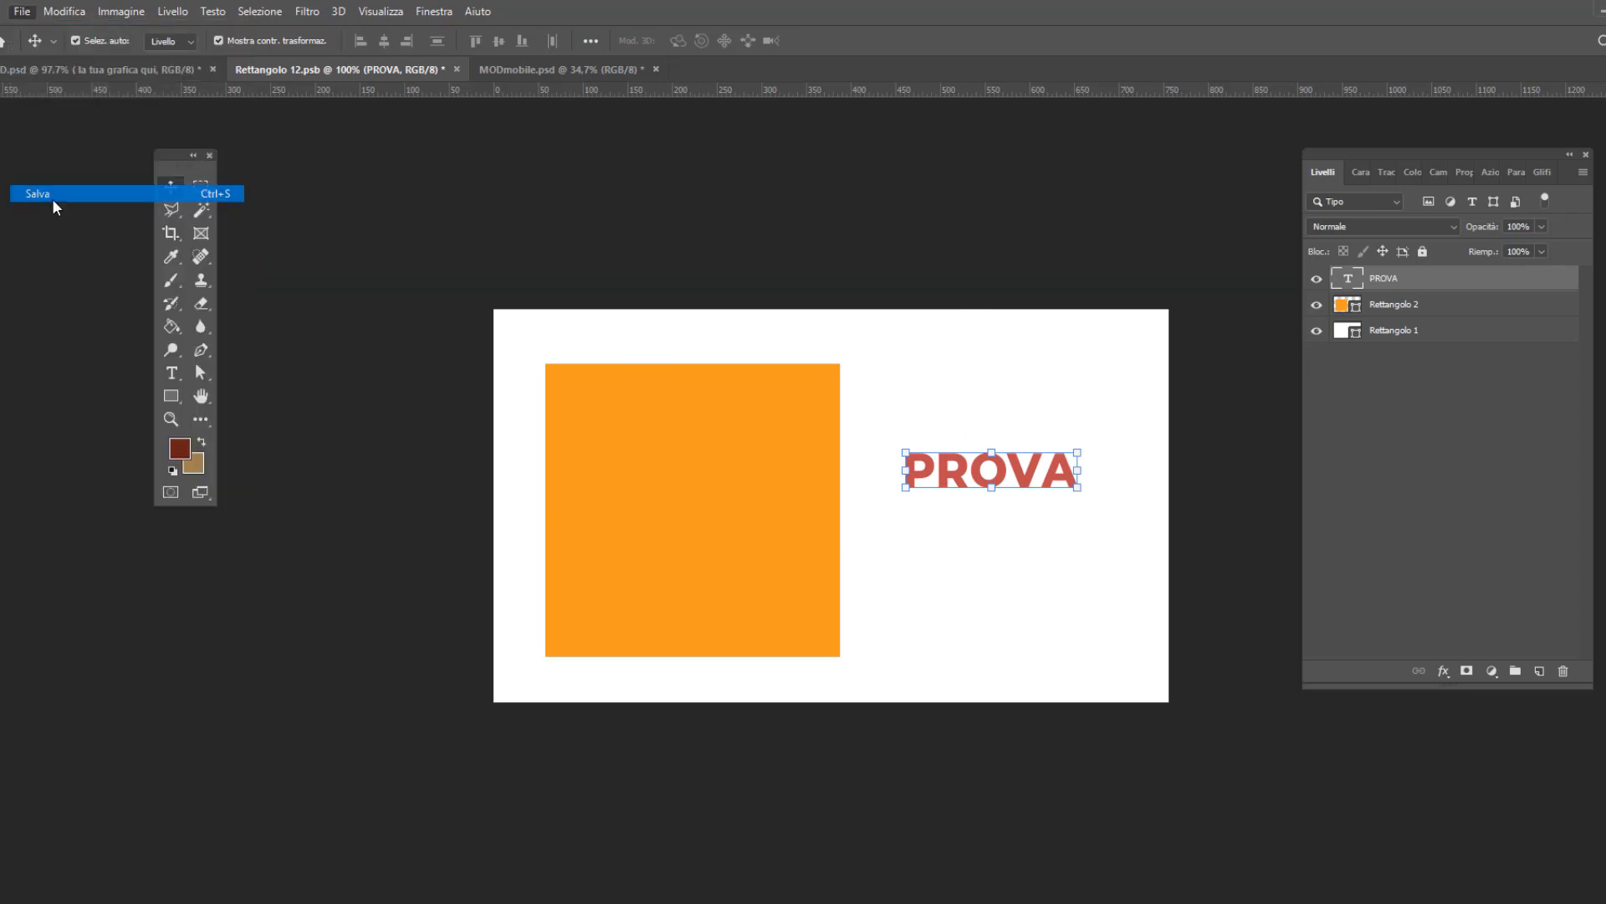
pyautogui.click(104, 68)
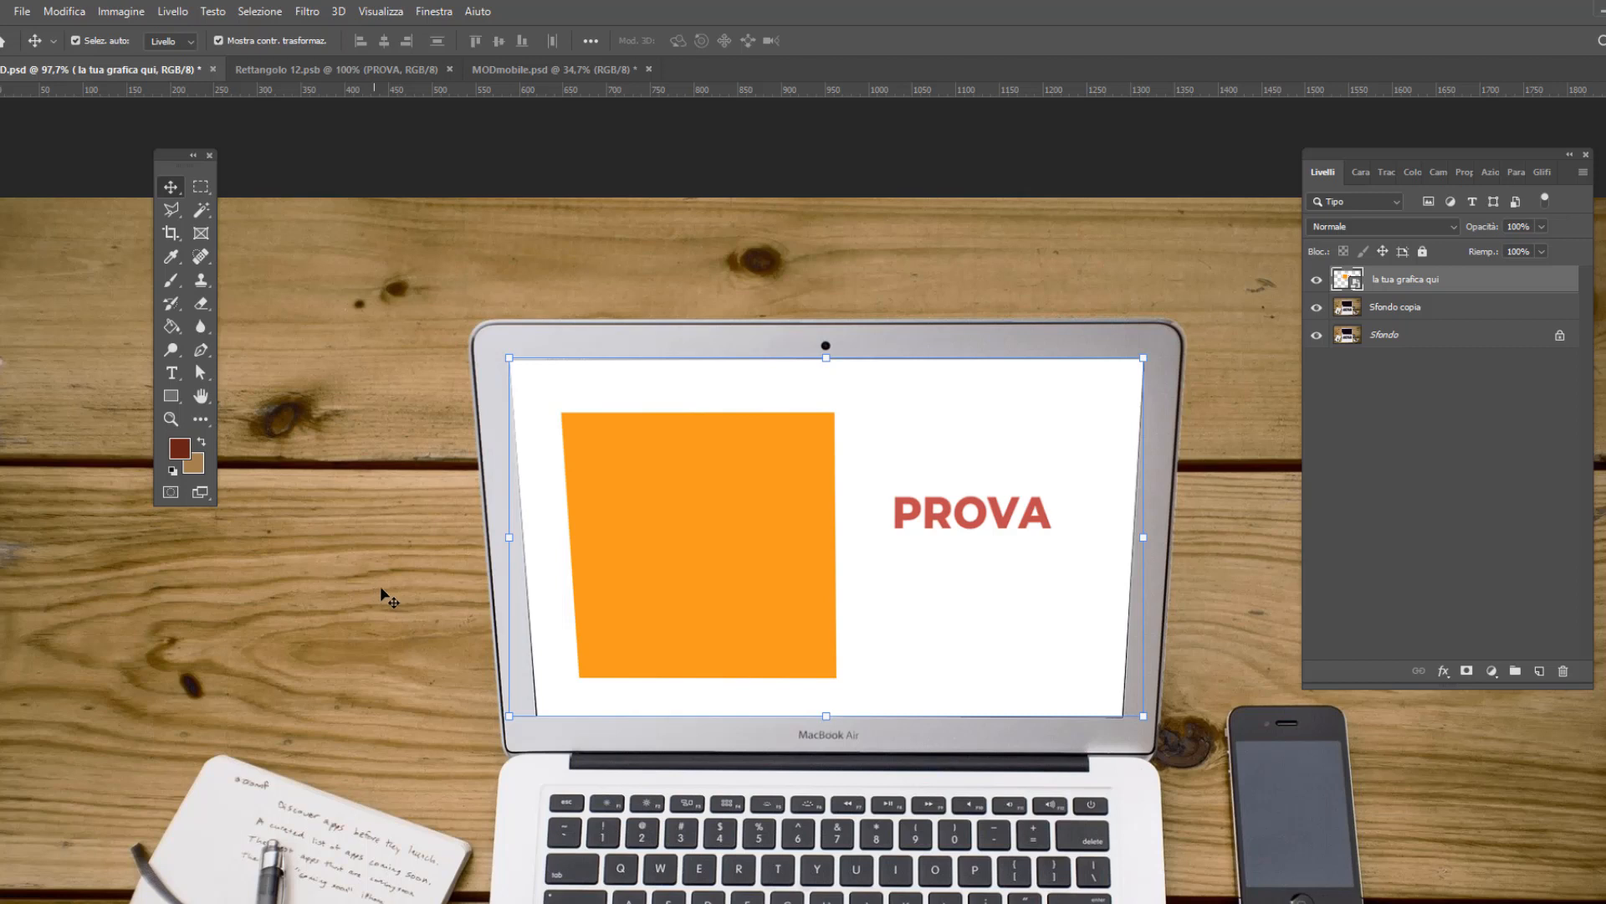
# Step: In Rettangolo 12.psb, hide the PROVA text layer and enlarge the orange rectangle until it covers the whole canvas
pyautogui.click(353, 65)
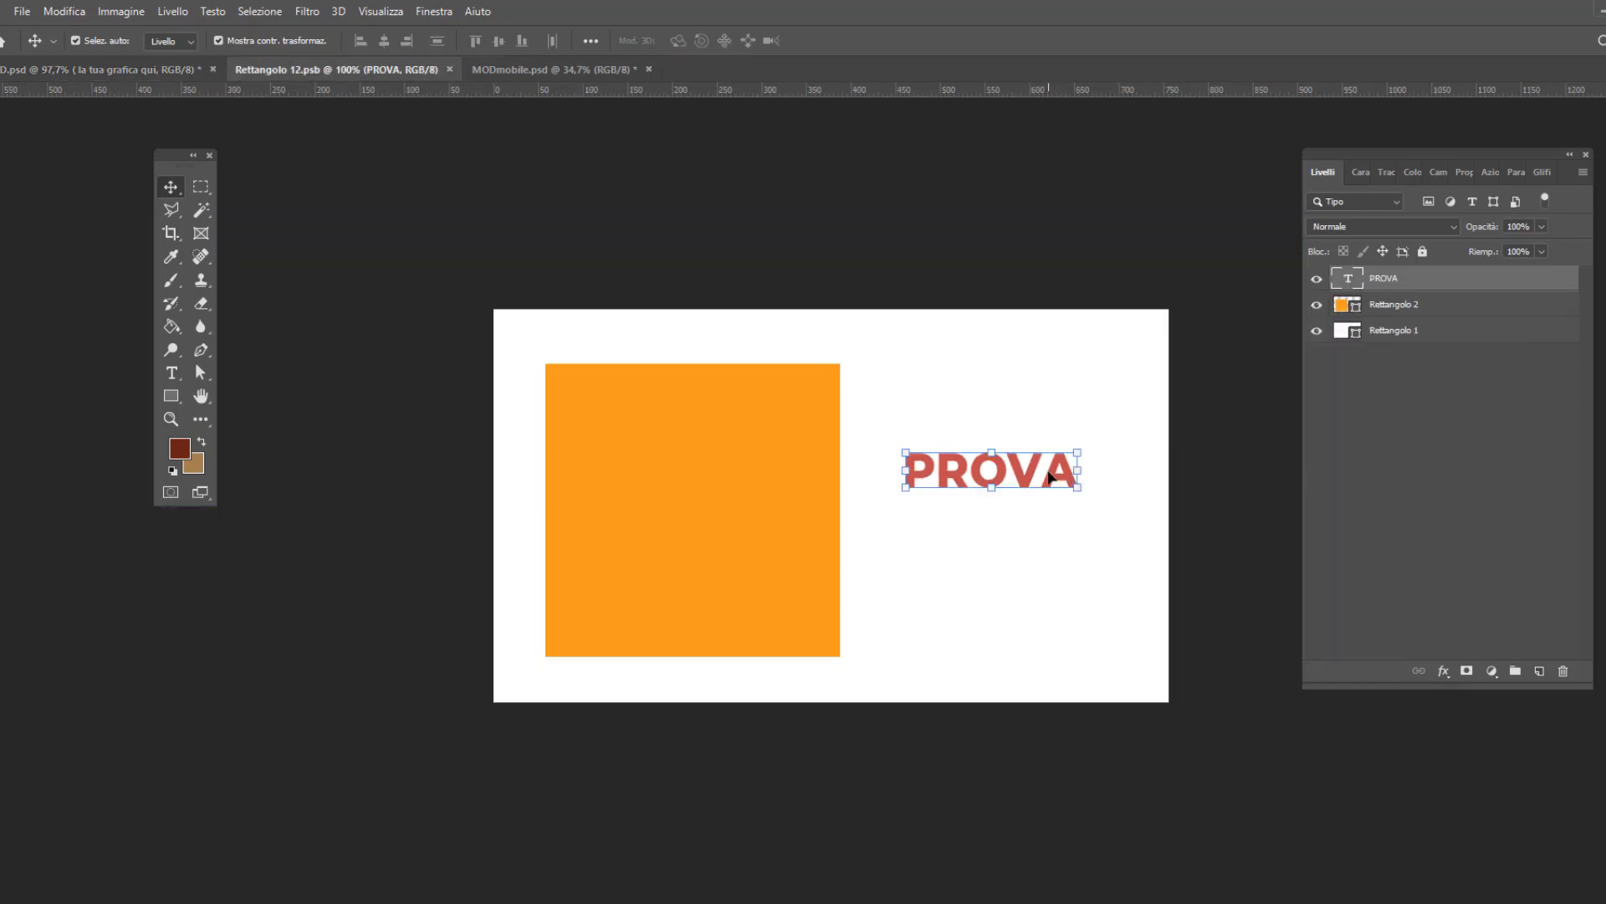
pyautogui.click(1317, 278)
pyautogui.click(787, 449)
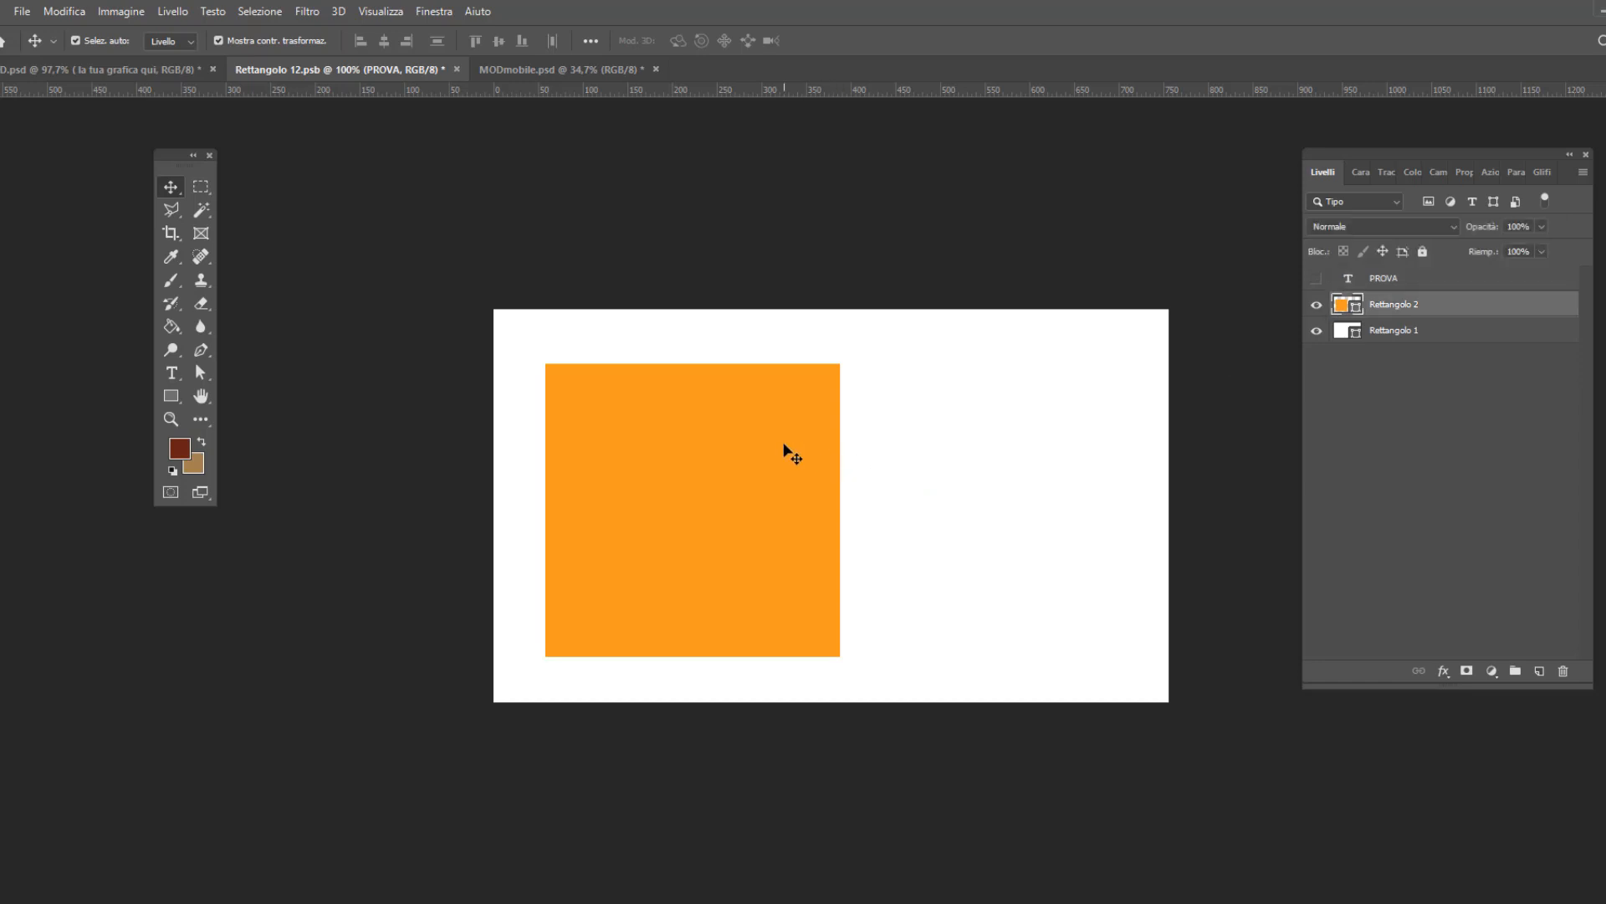
pyautogui.moveTo(840, 364); pyautogui.dragTo(1213, 293)
pyautogui.moveTo(545, 656); pyautogui.dragTo(475, 720)
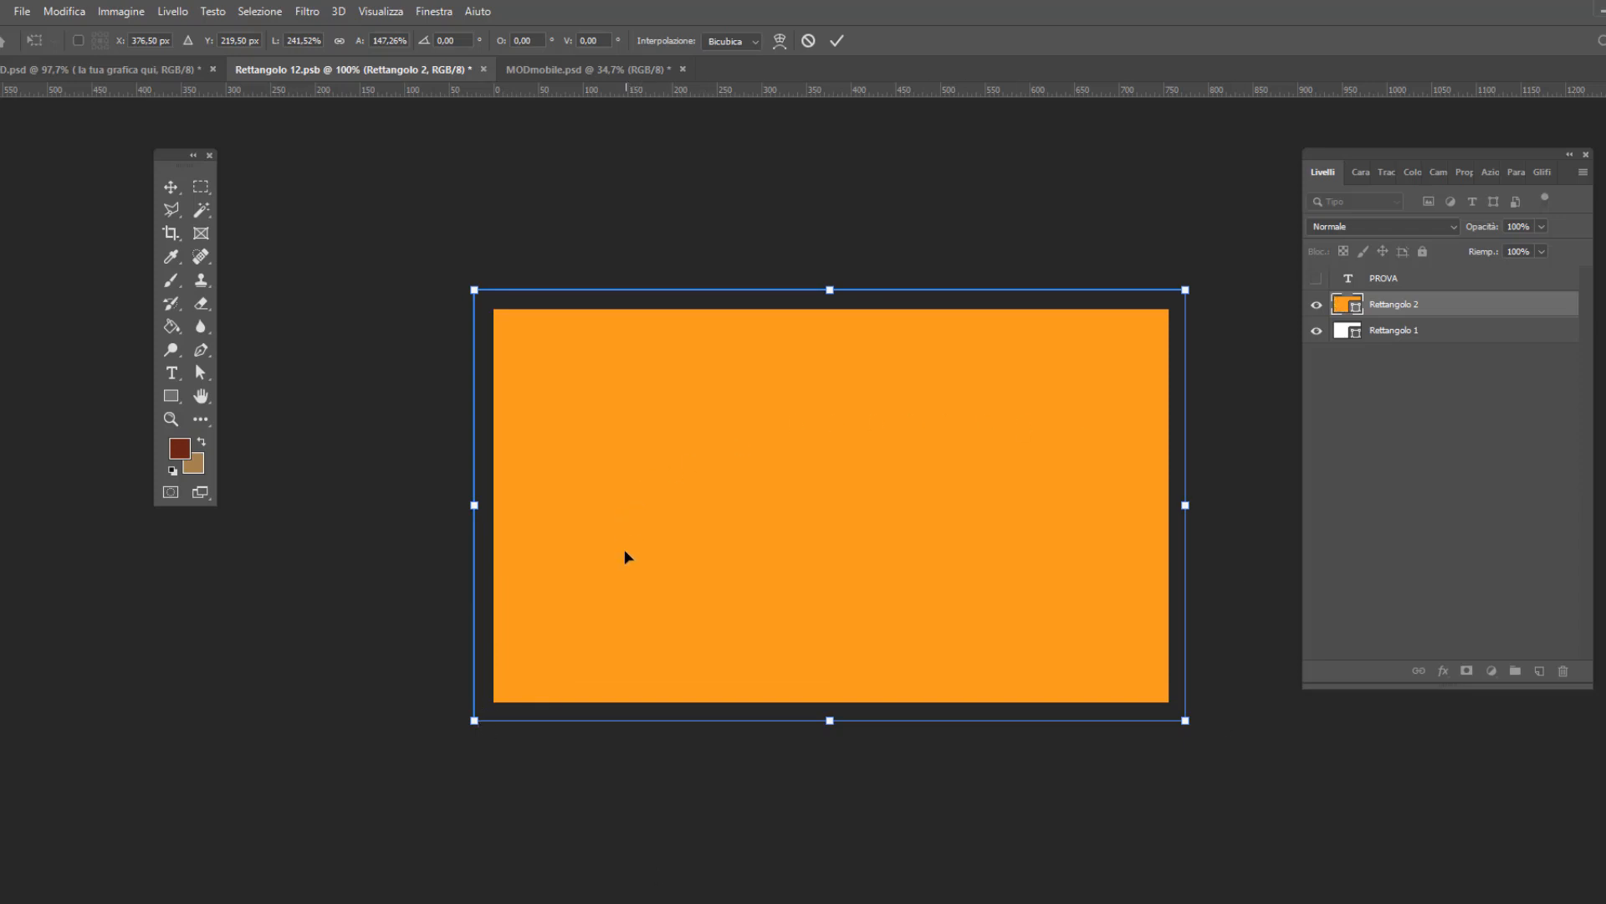
pyautogui.click(839, 40)
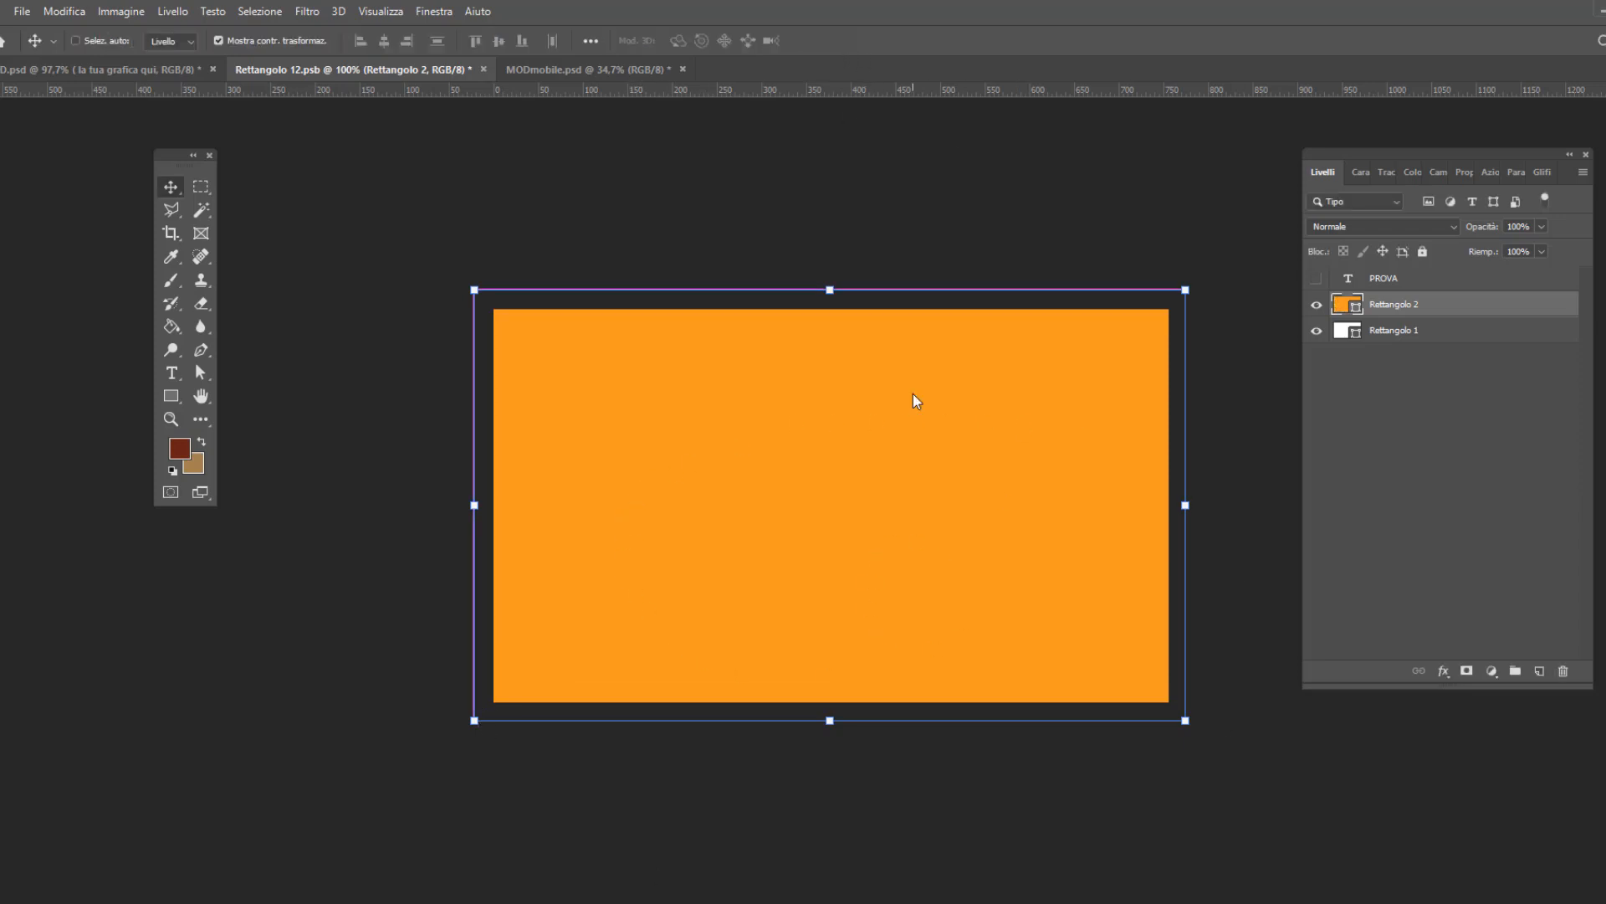
# Step: Save the full-canvas orange graphic and switch back to the laptop mockup document
pyautogui.hotkey('ctrl', 's')
pyautogui.click(128, 70)
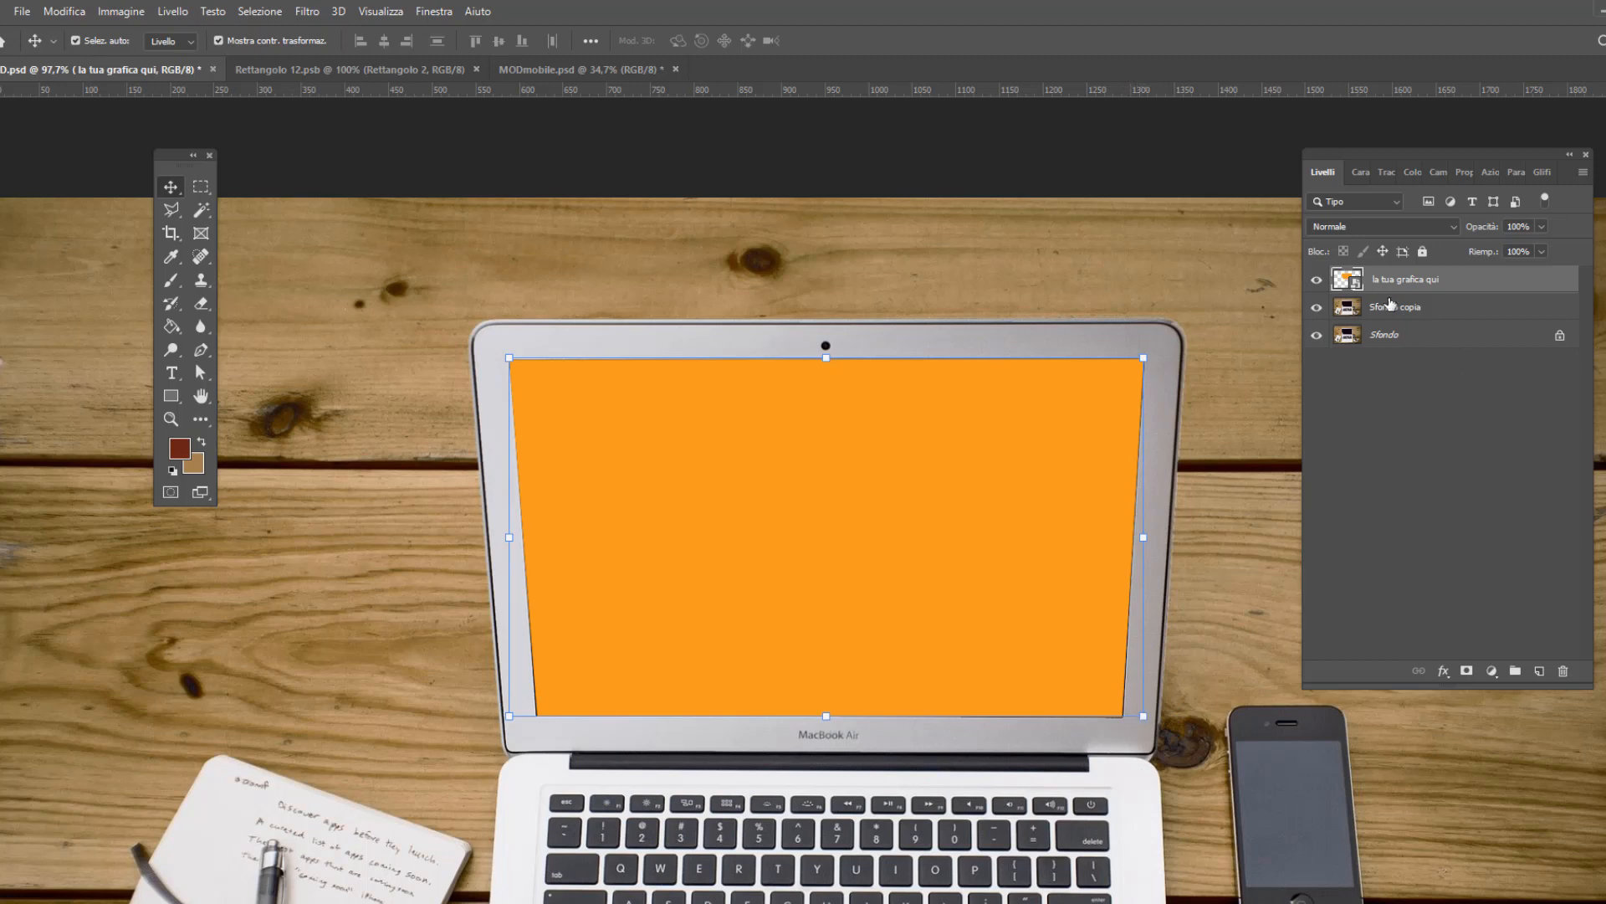
pyautogui.moveTo(1142, 713); pyautogui.dragTo(1164, 634)
pyautogui.hotkey('ctrl', 'z')
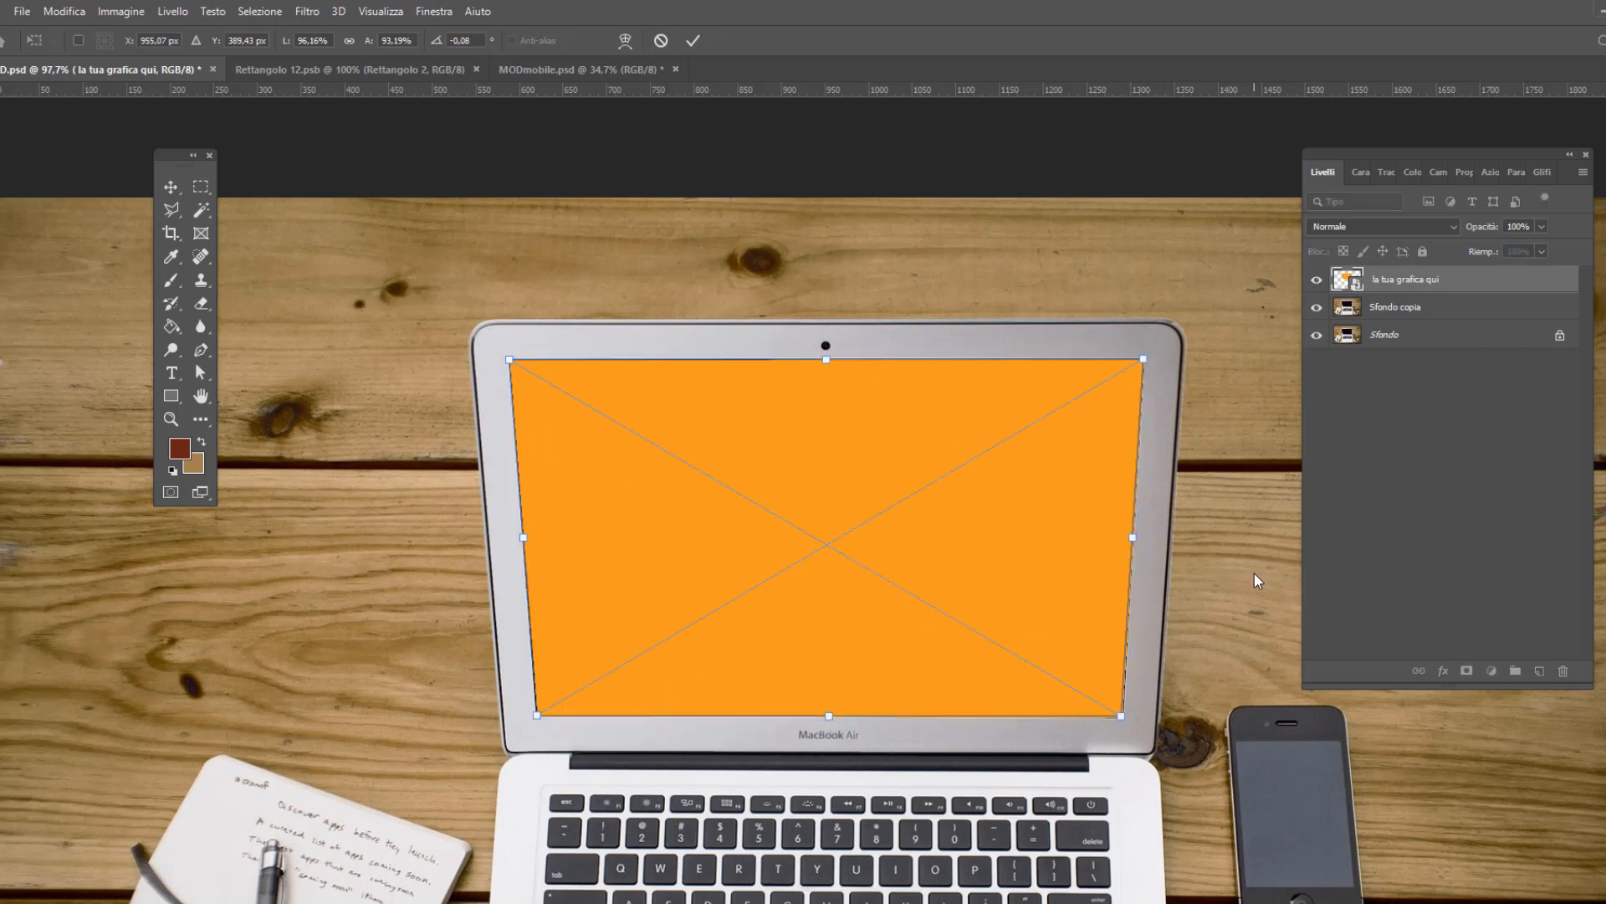
pyautogui.click(693, 40)
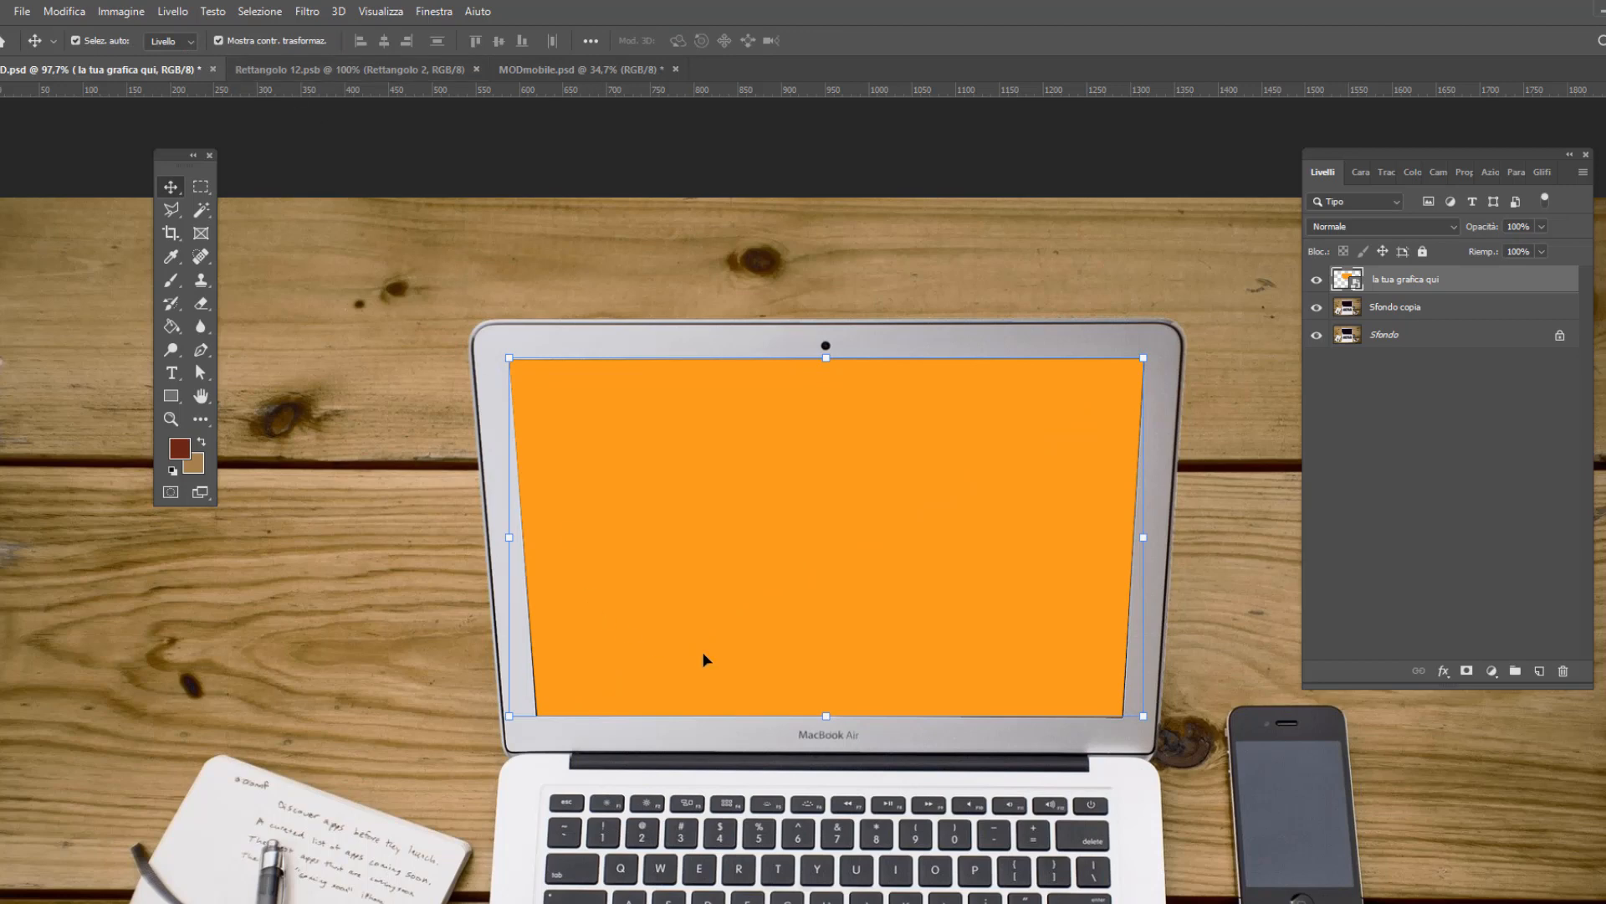
# Step: In Rettangolo 12.psb, insert placeholder Lorem ipsum text inside the orange rectangle and hide that text layer
pyautogui.click(349, 70)
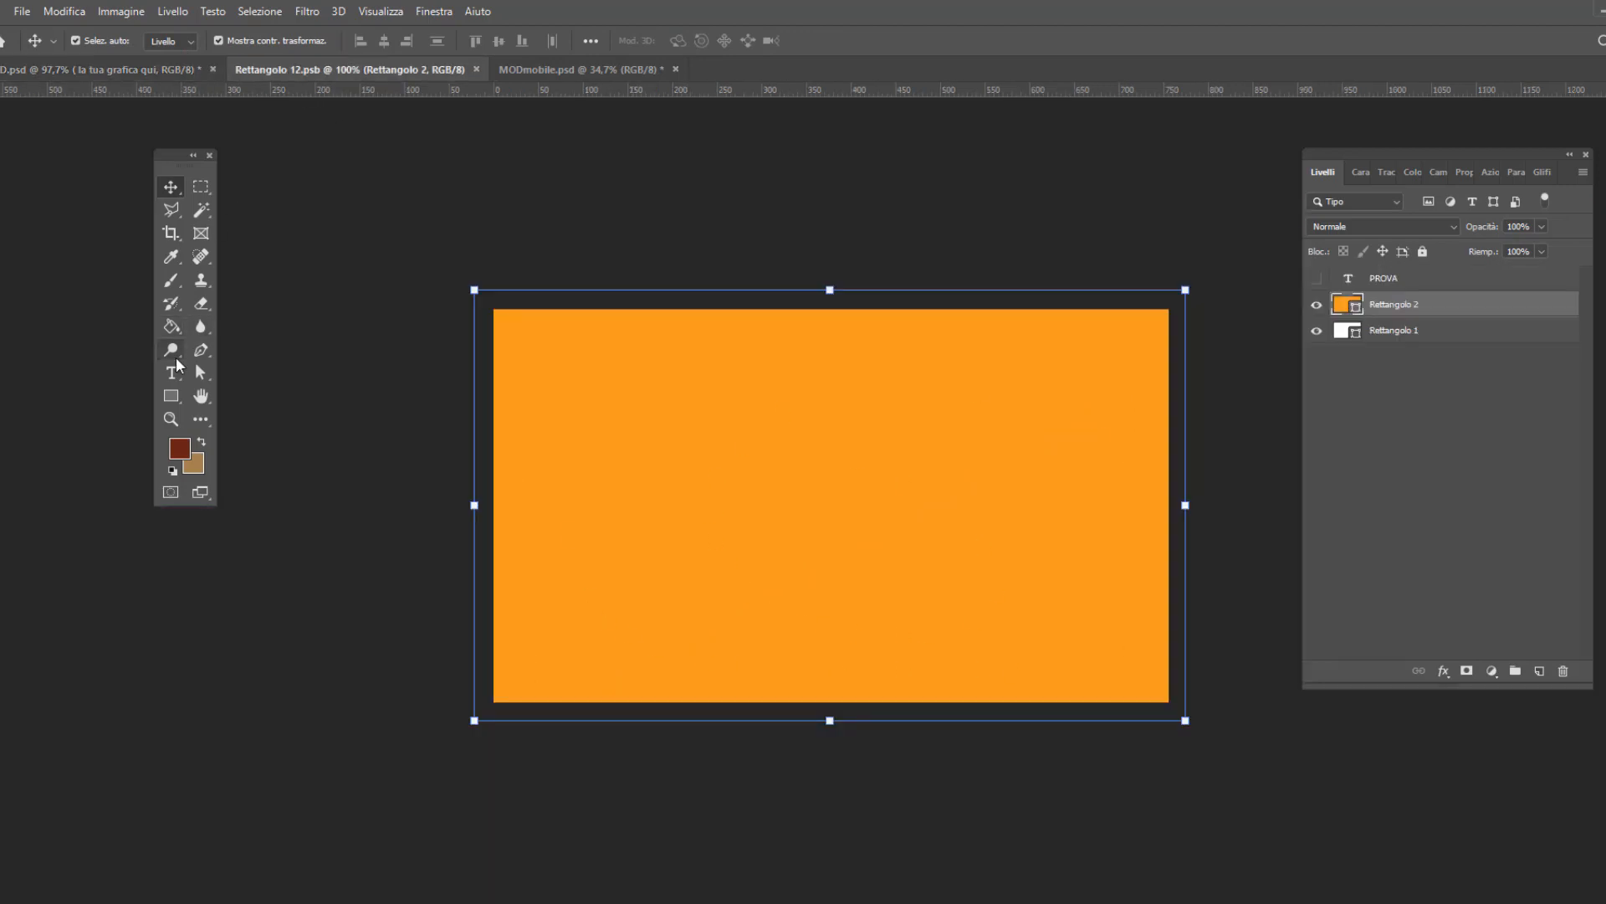
pyautogui.click(171, 372)
pyautogui.click(716, 443)
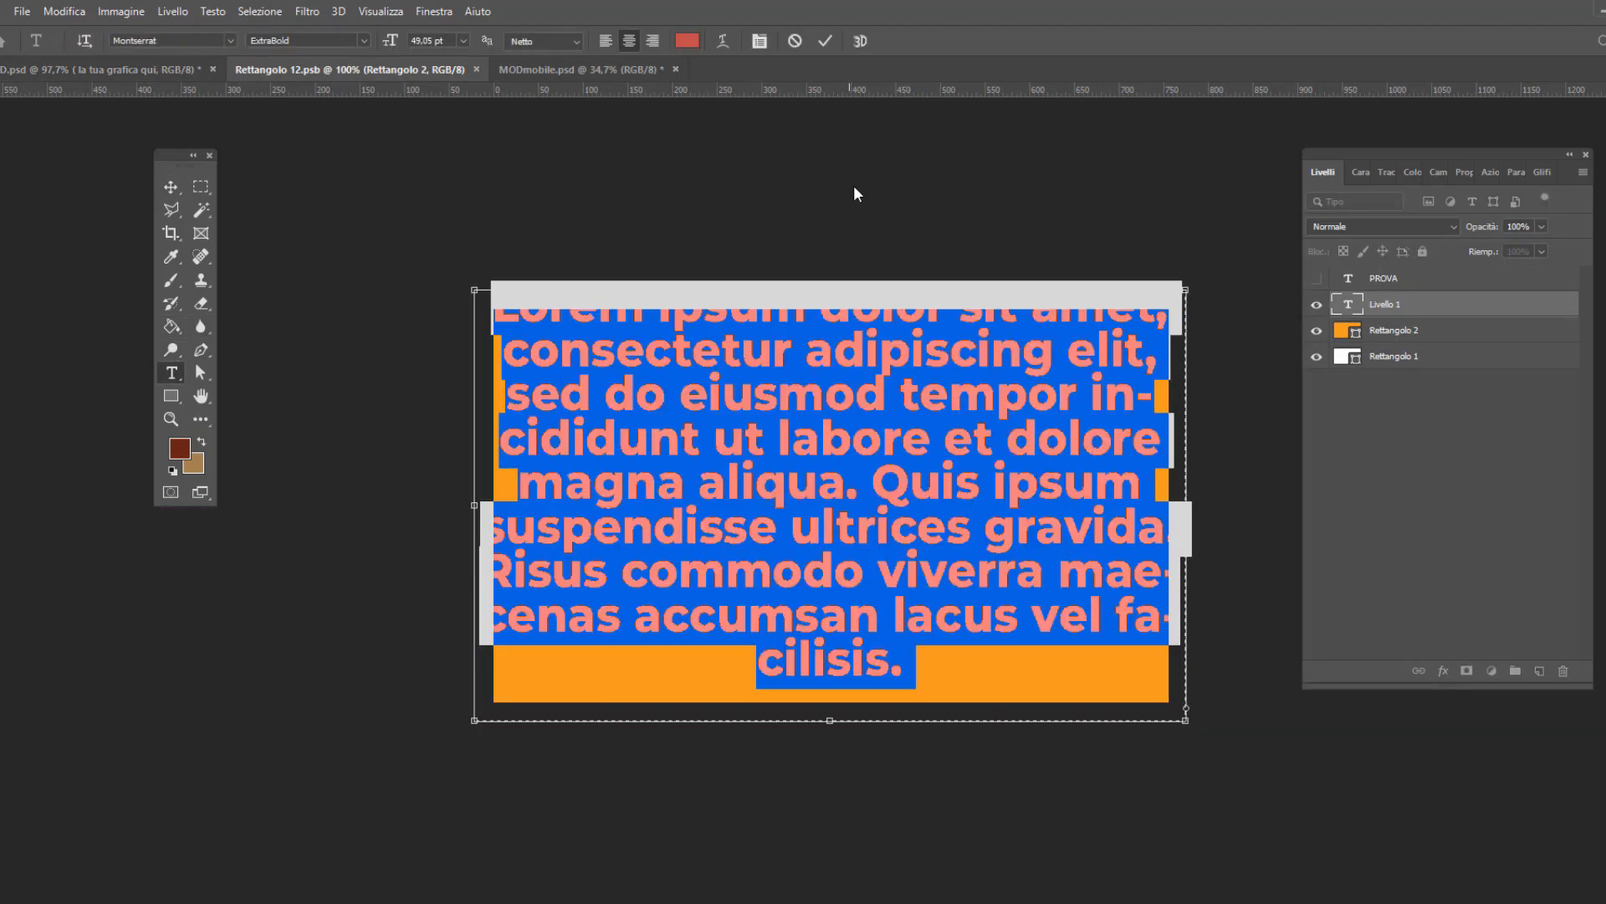
pyautogui.click(823, 41)
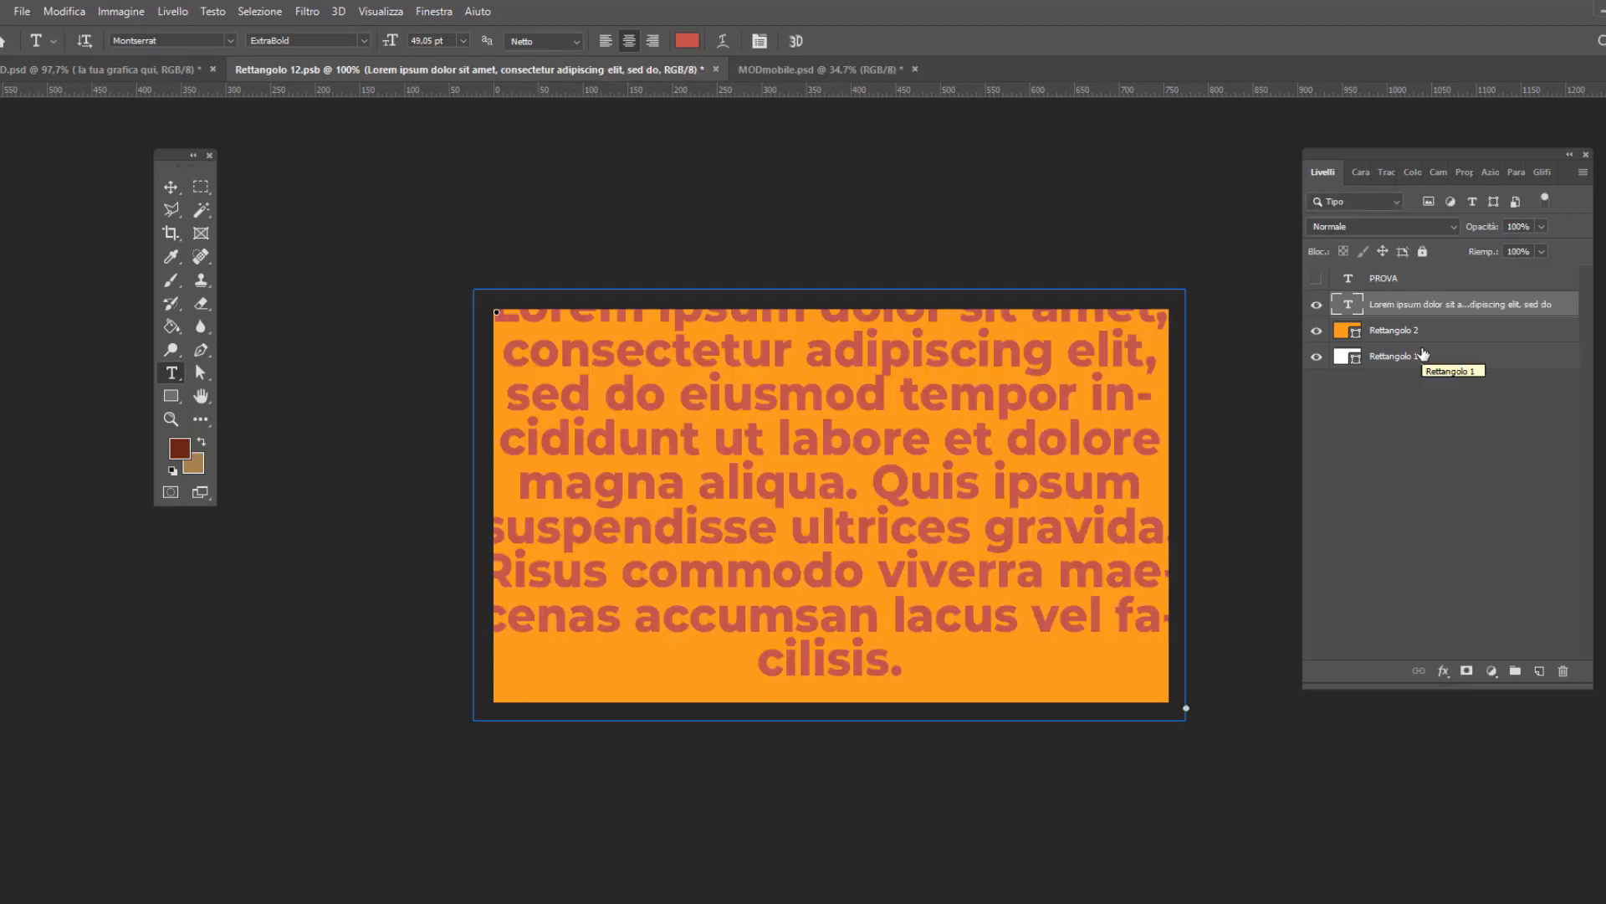
pyautogui.click(1316, 305)
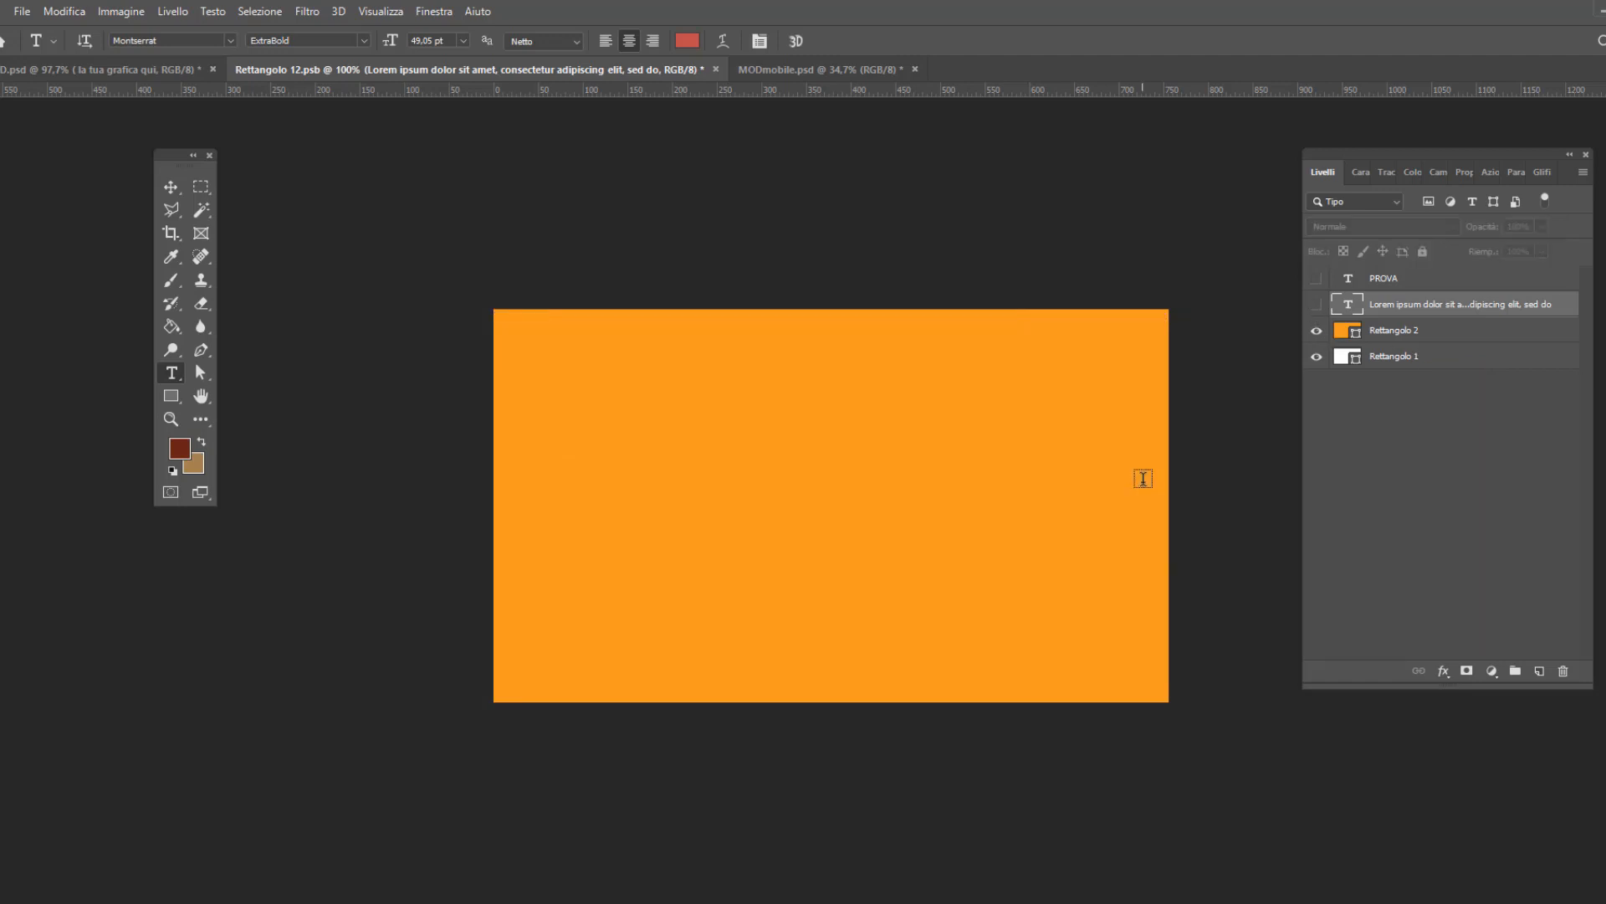
# Step: Lock the Rettangolo 2 layer and add the text "mockup" near the upper-left corner of the orange canvas
pyautogui.click(1410, 331)
pyautogui.click(1421, 251)
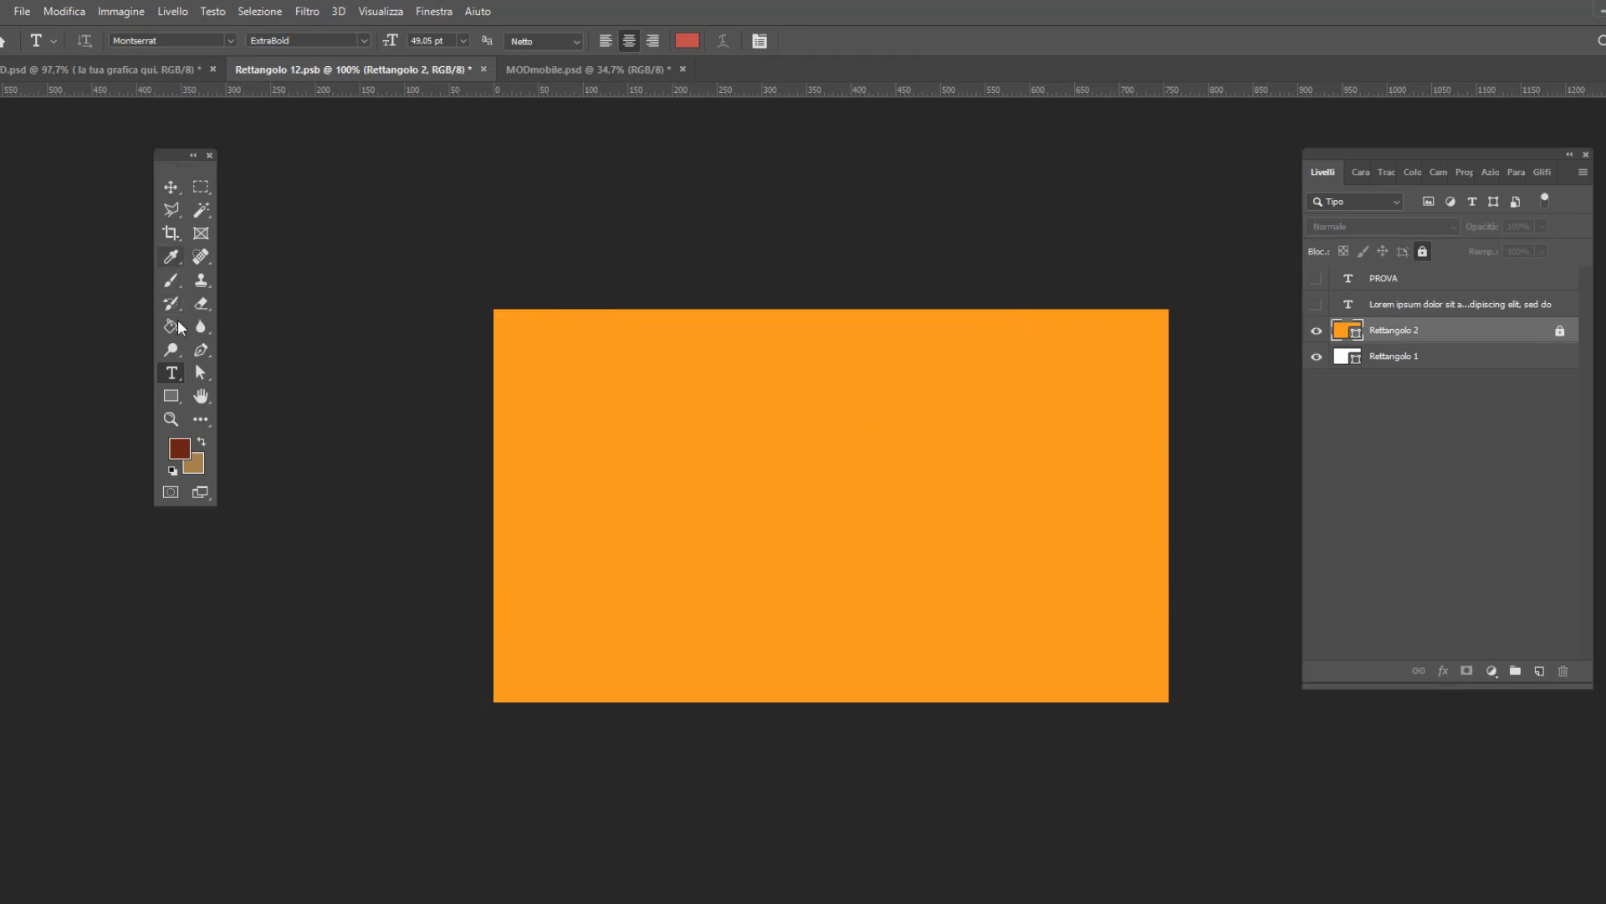
pyautogui.click(592, 408)
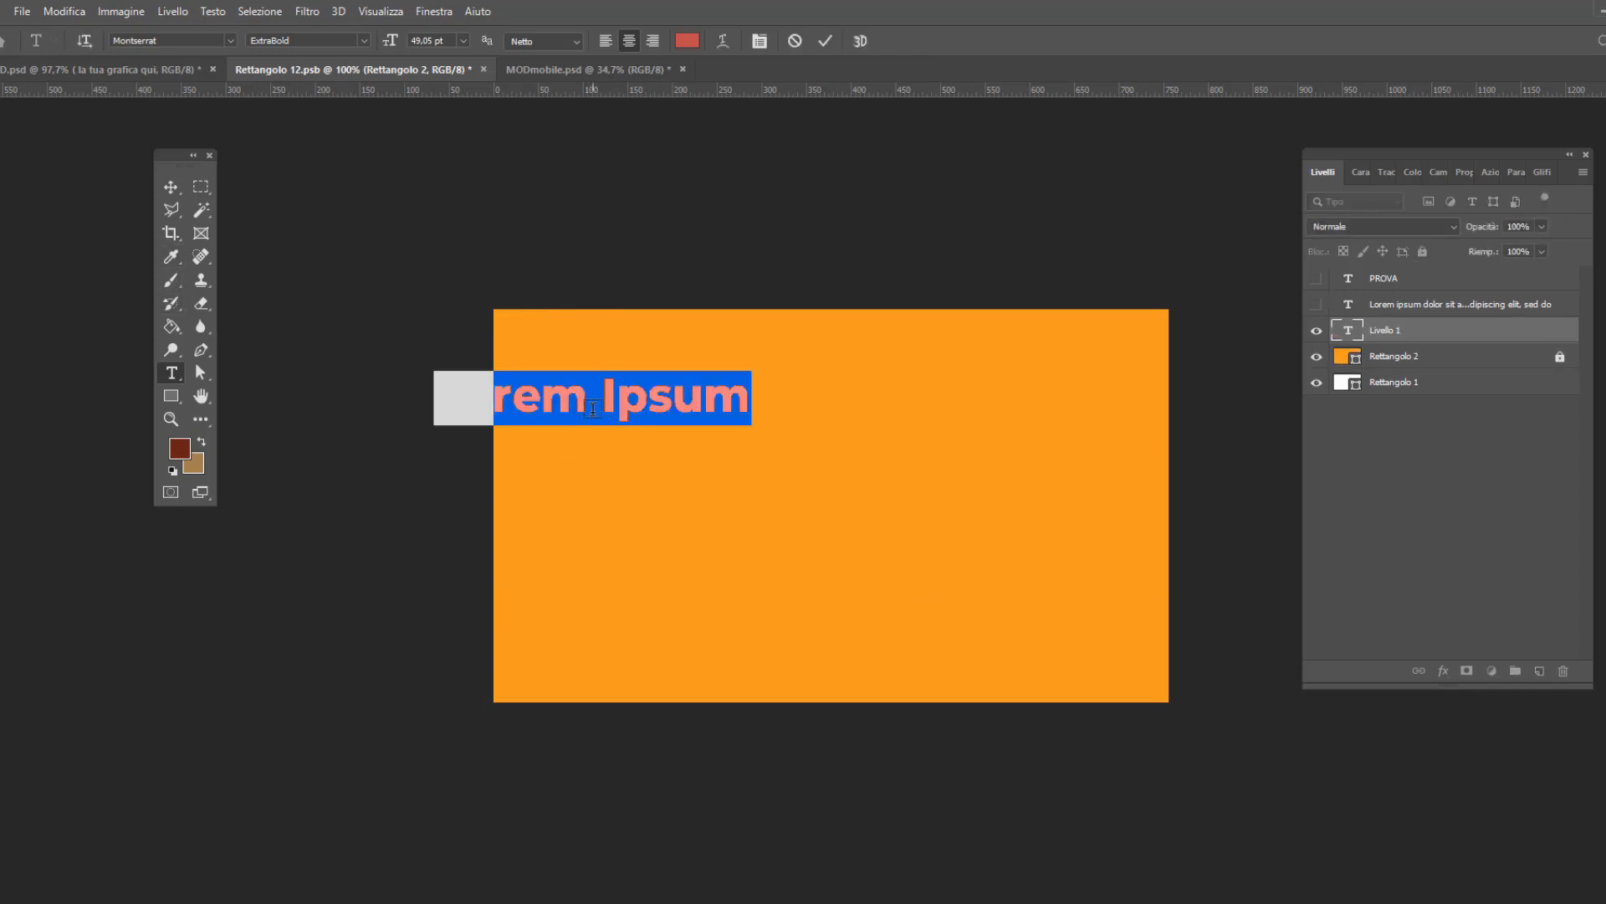
pyautogui.write('mockup')
# Step: Change the color of the whole "mockup" text to dark grey #1f1f1f
pyautogui.hotkey('ctrl', 'a')
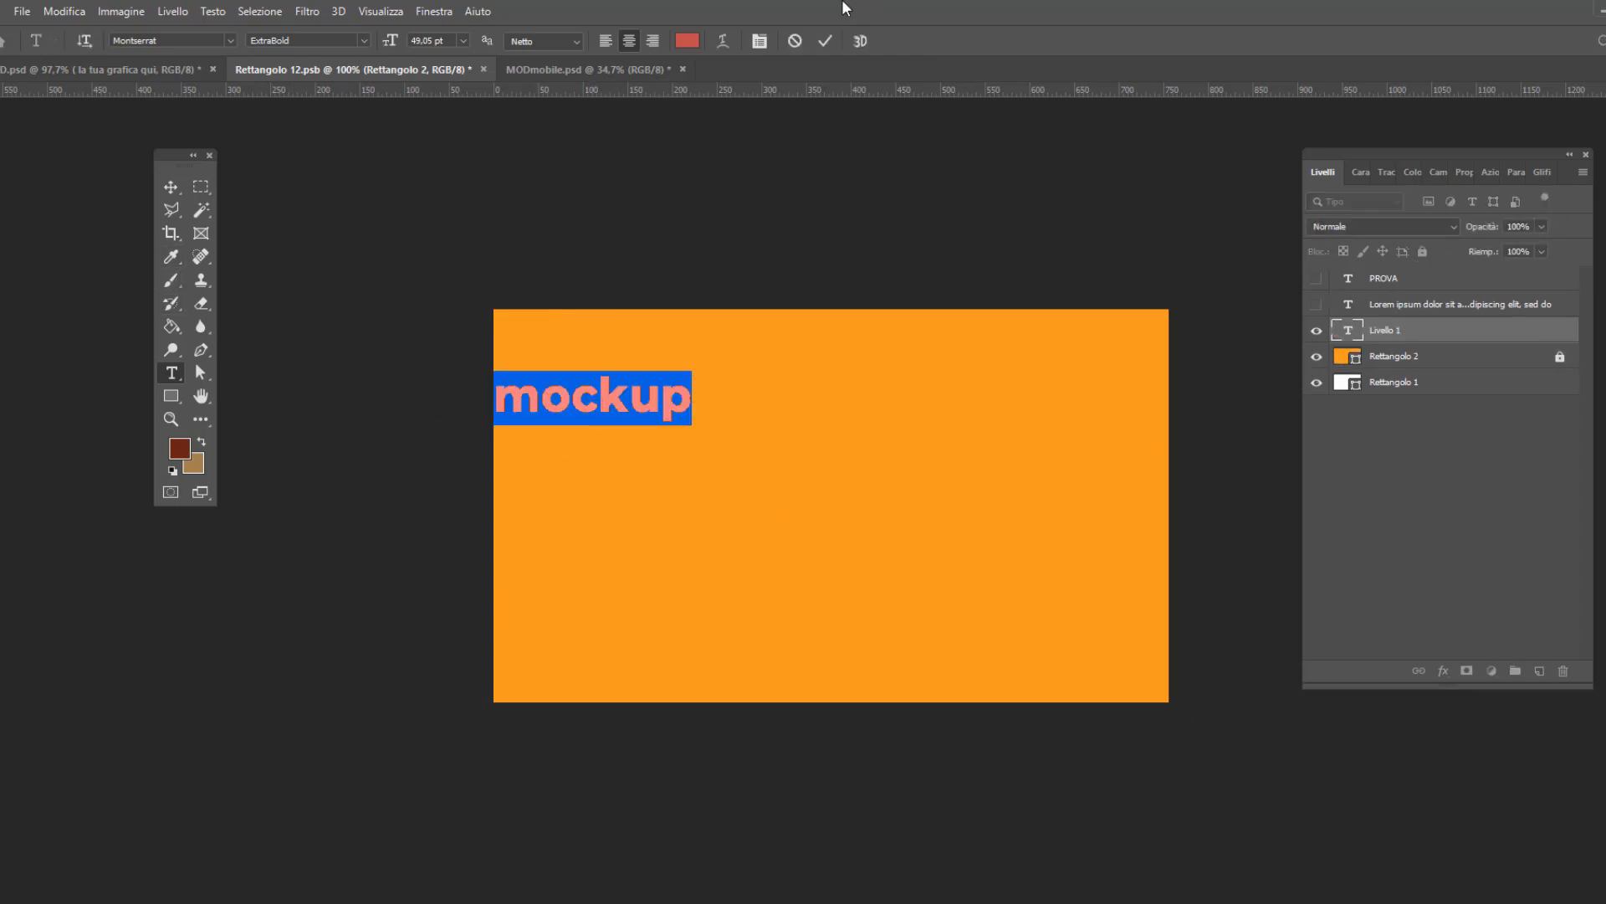
pyautogui.click(699, 44)
pyautogui.write('1f1f1f')
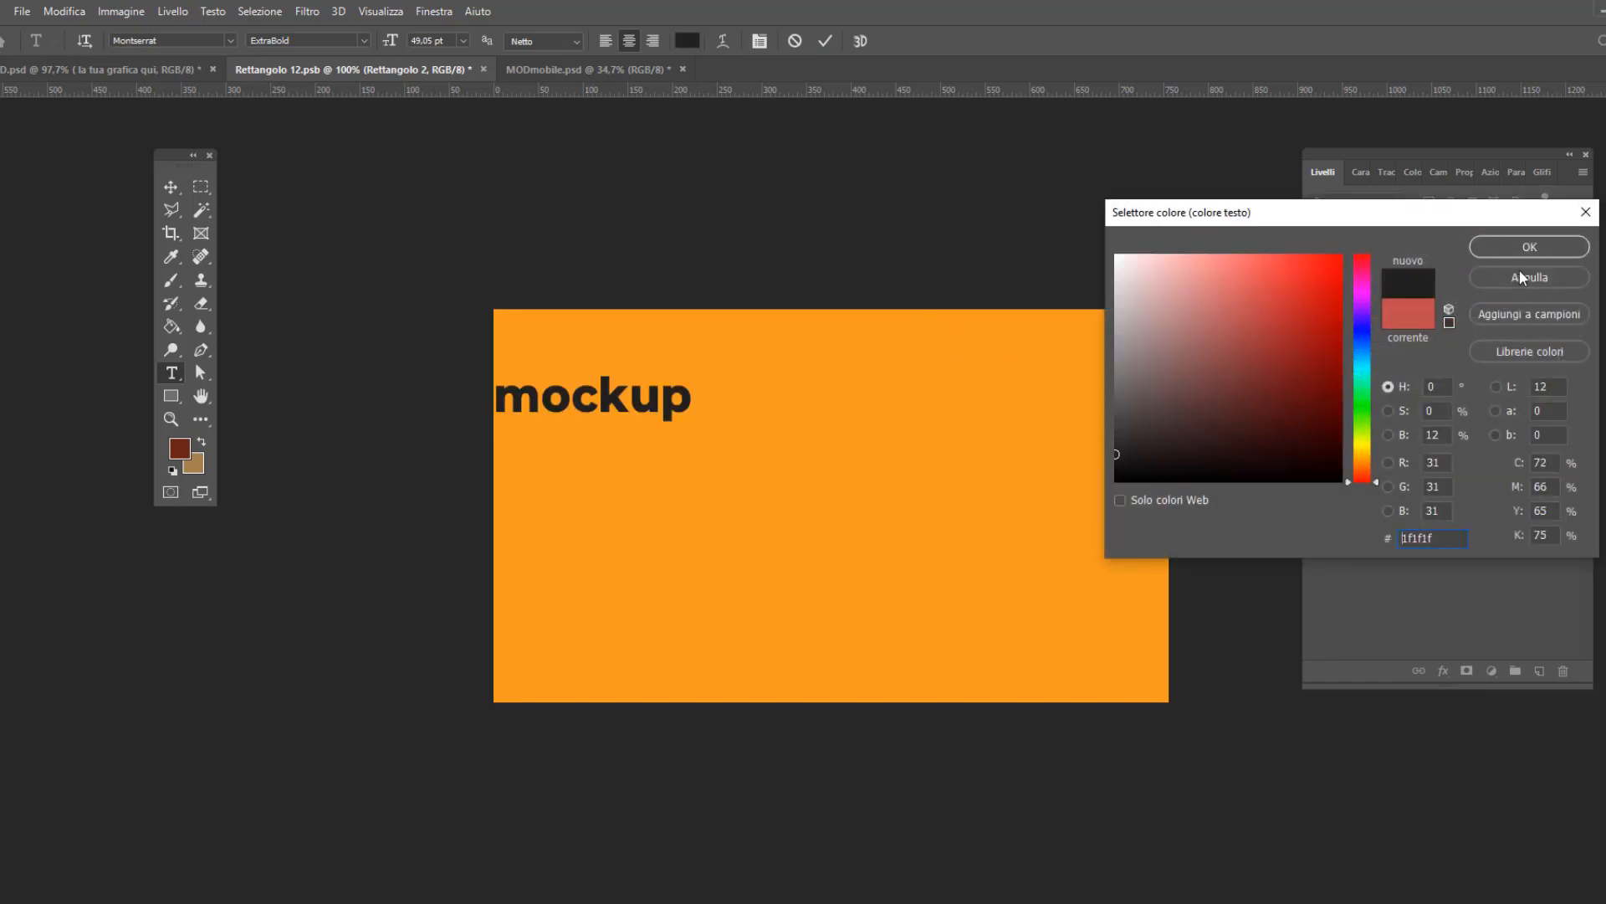
pyautogui.press('Return')
# Step: Scale the "mockup" text to about 270% width and 395% height and center it on the canvas
pyautogui.click(172, 185)
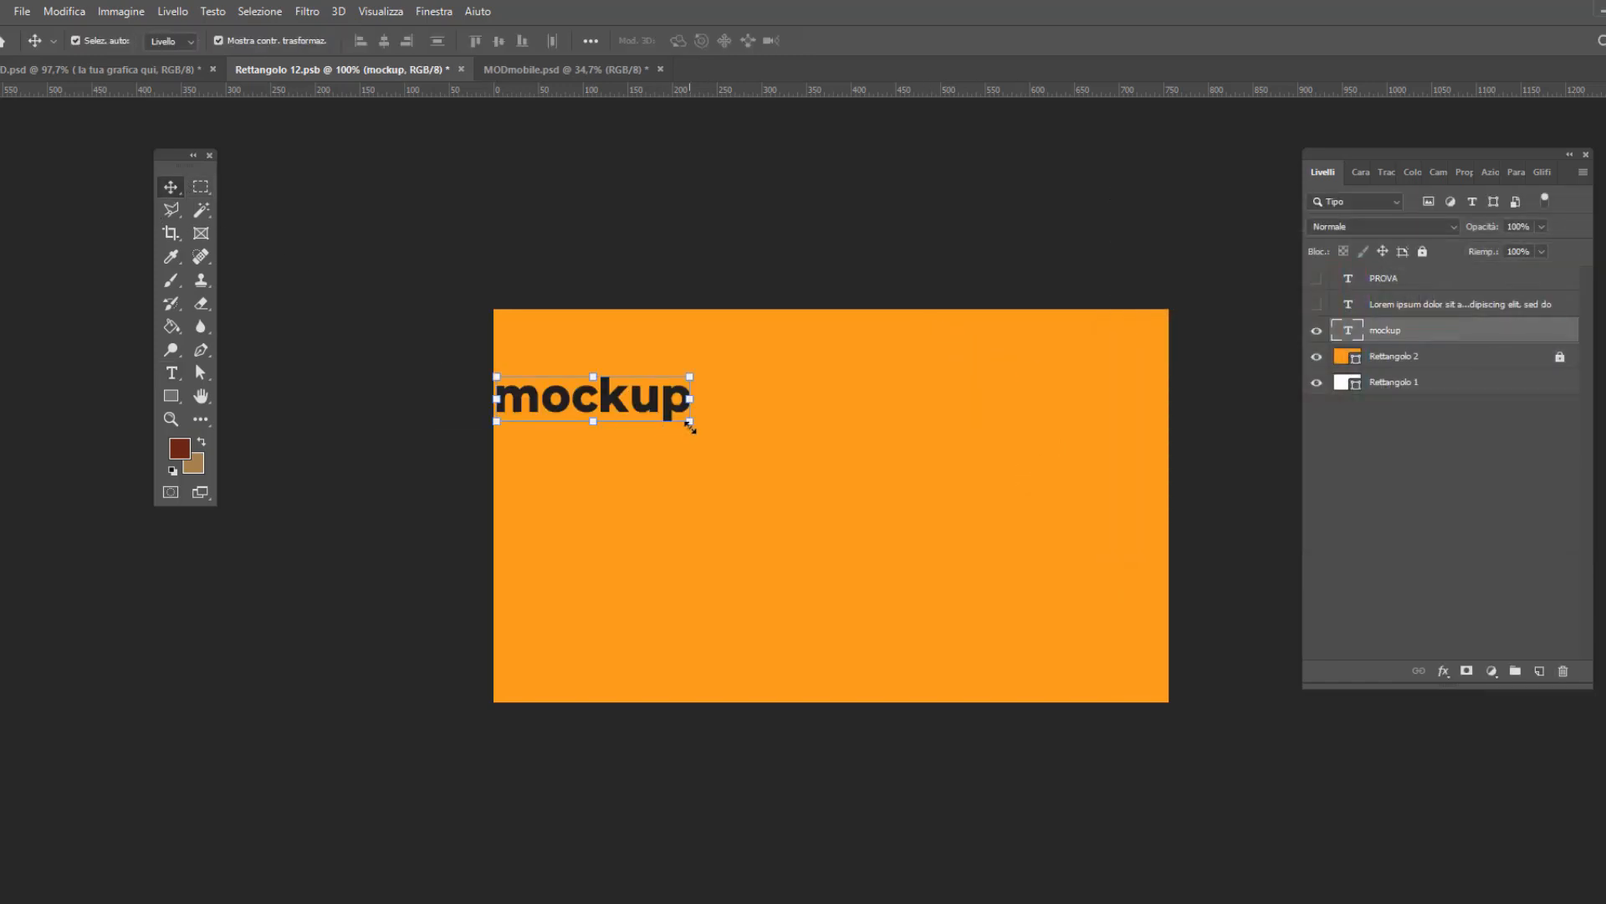
pyautogui.moveTo(691, 425); pyautogui.dragTo(1029, 585)
pyautogui.moveTo(946, 483); pyautogui.dragTo(1022, 508)
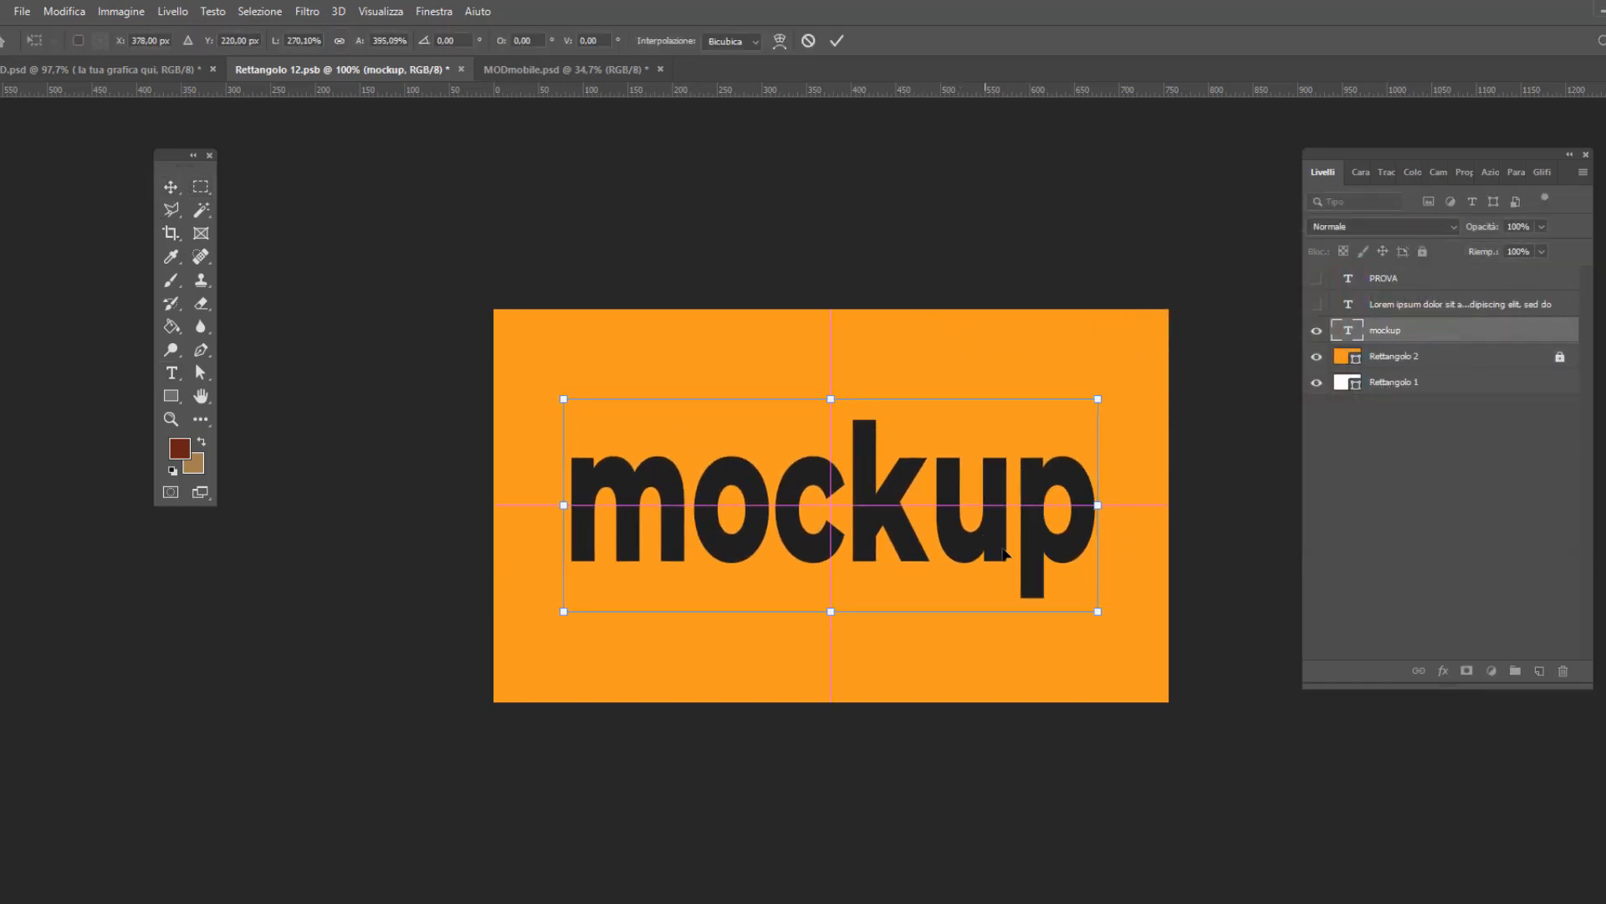
pyautogui.click(837, 41)
# Step: Save the smart object contents with the "mockup" text and show the entire laptop mockup image
pyautogui.hotkey('ctrl', 's')
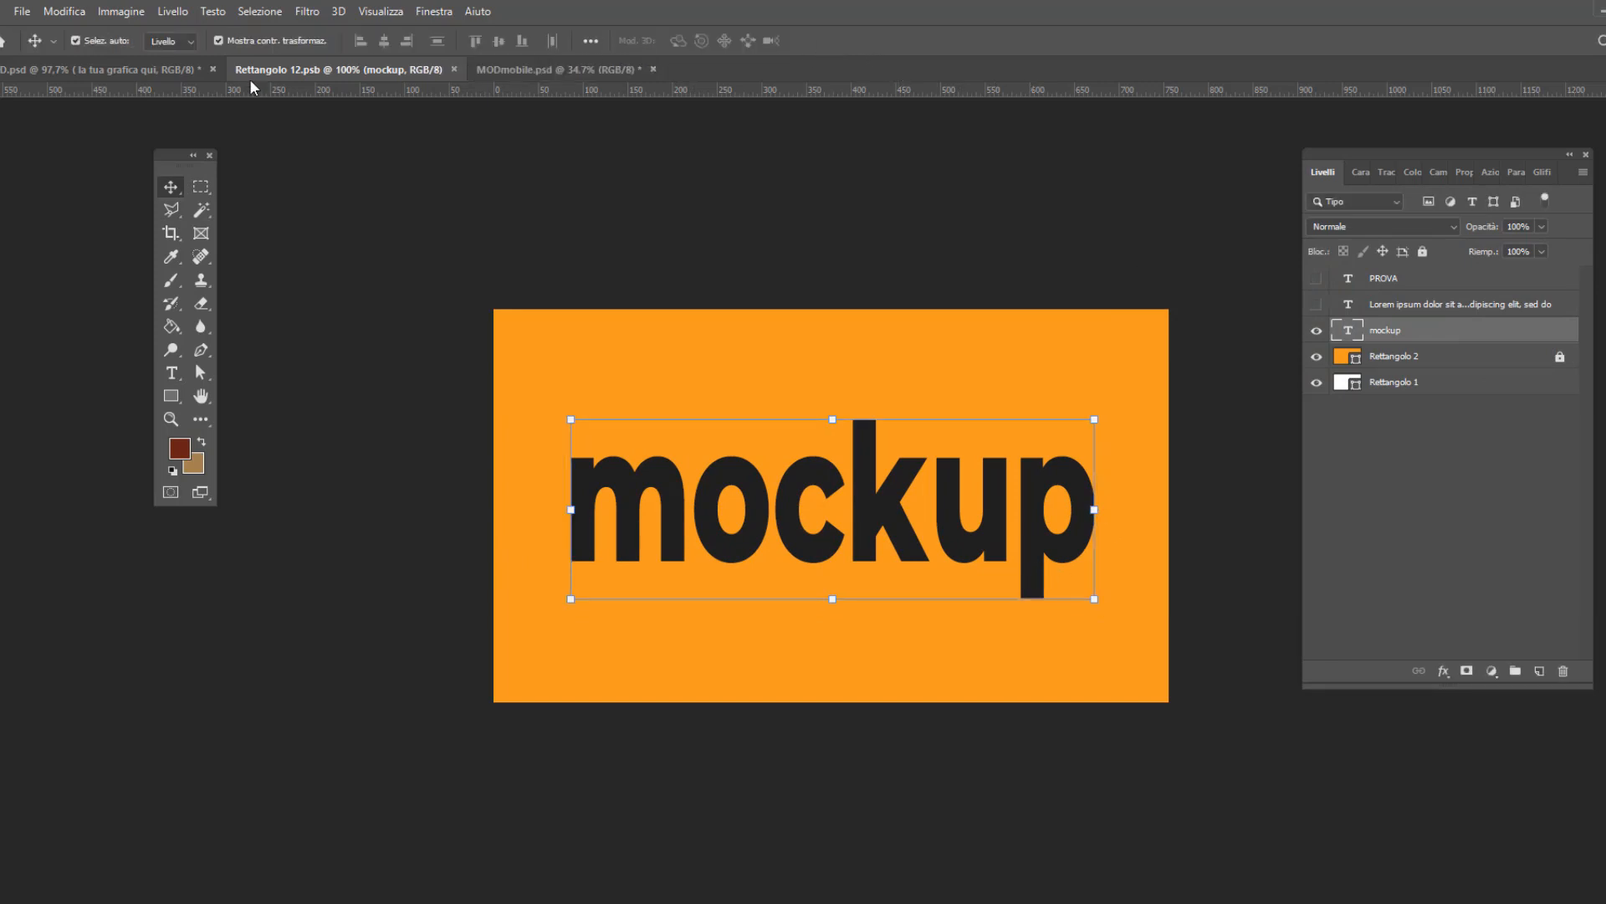
pyautogui.click(124, 67)
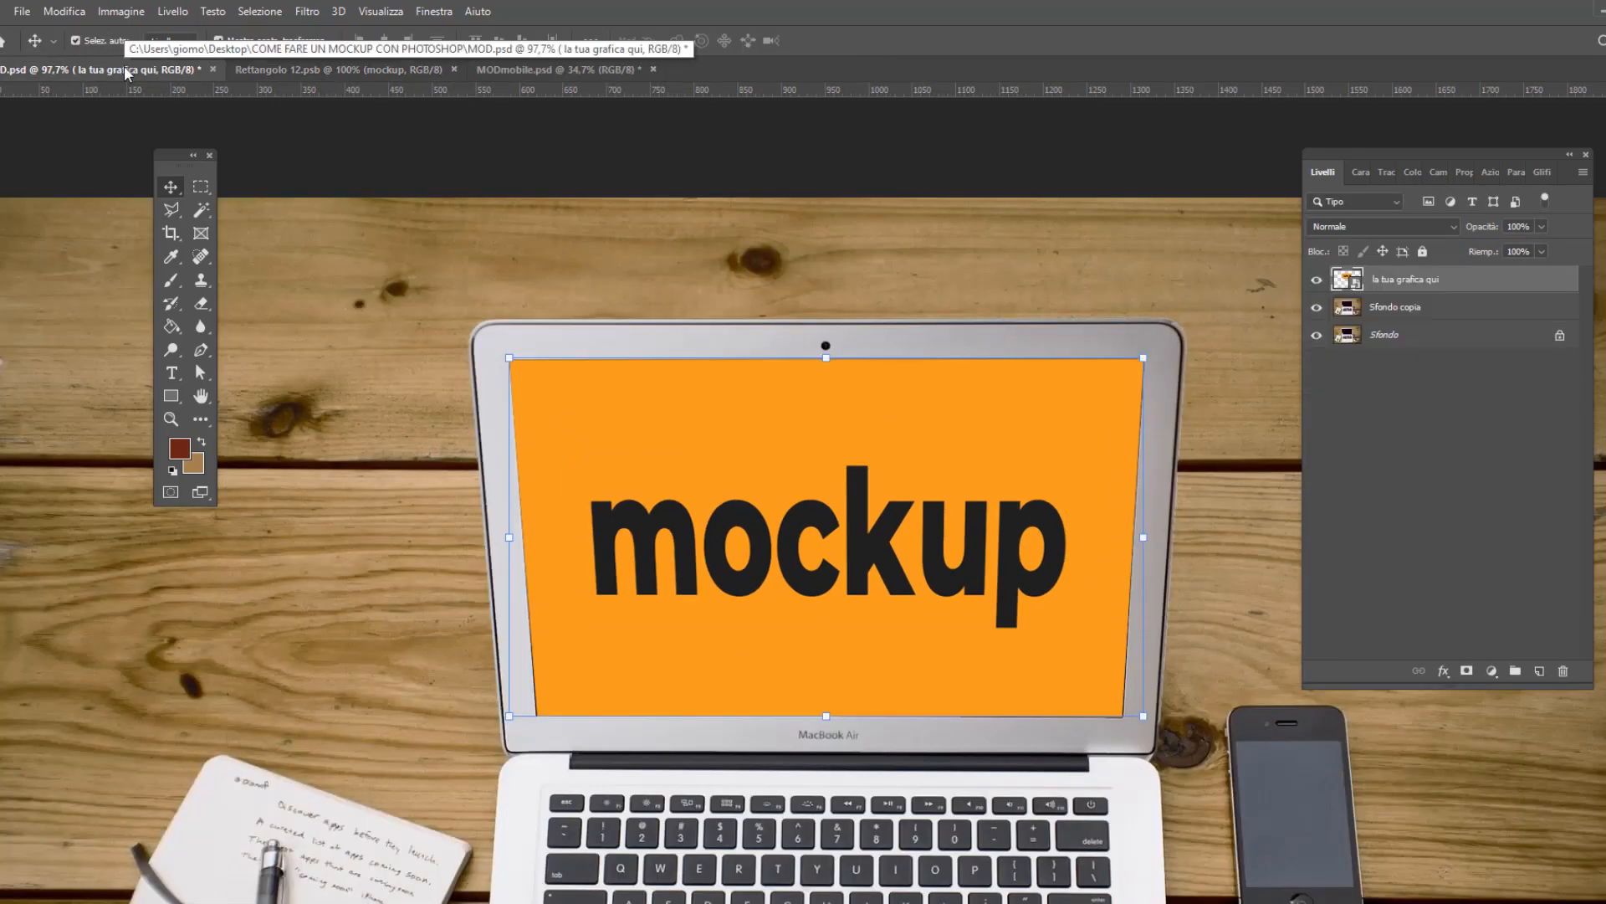
pyautogui.hotkey('ctrl', '0')
# Step: Draw a white rectangle about 148 × 180 px over the screen of the phone beside the laptop
pyautogui.scroll(15, 1217, 549)
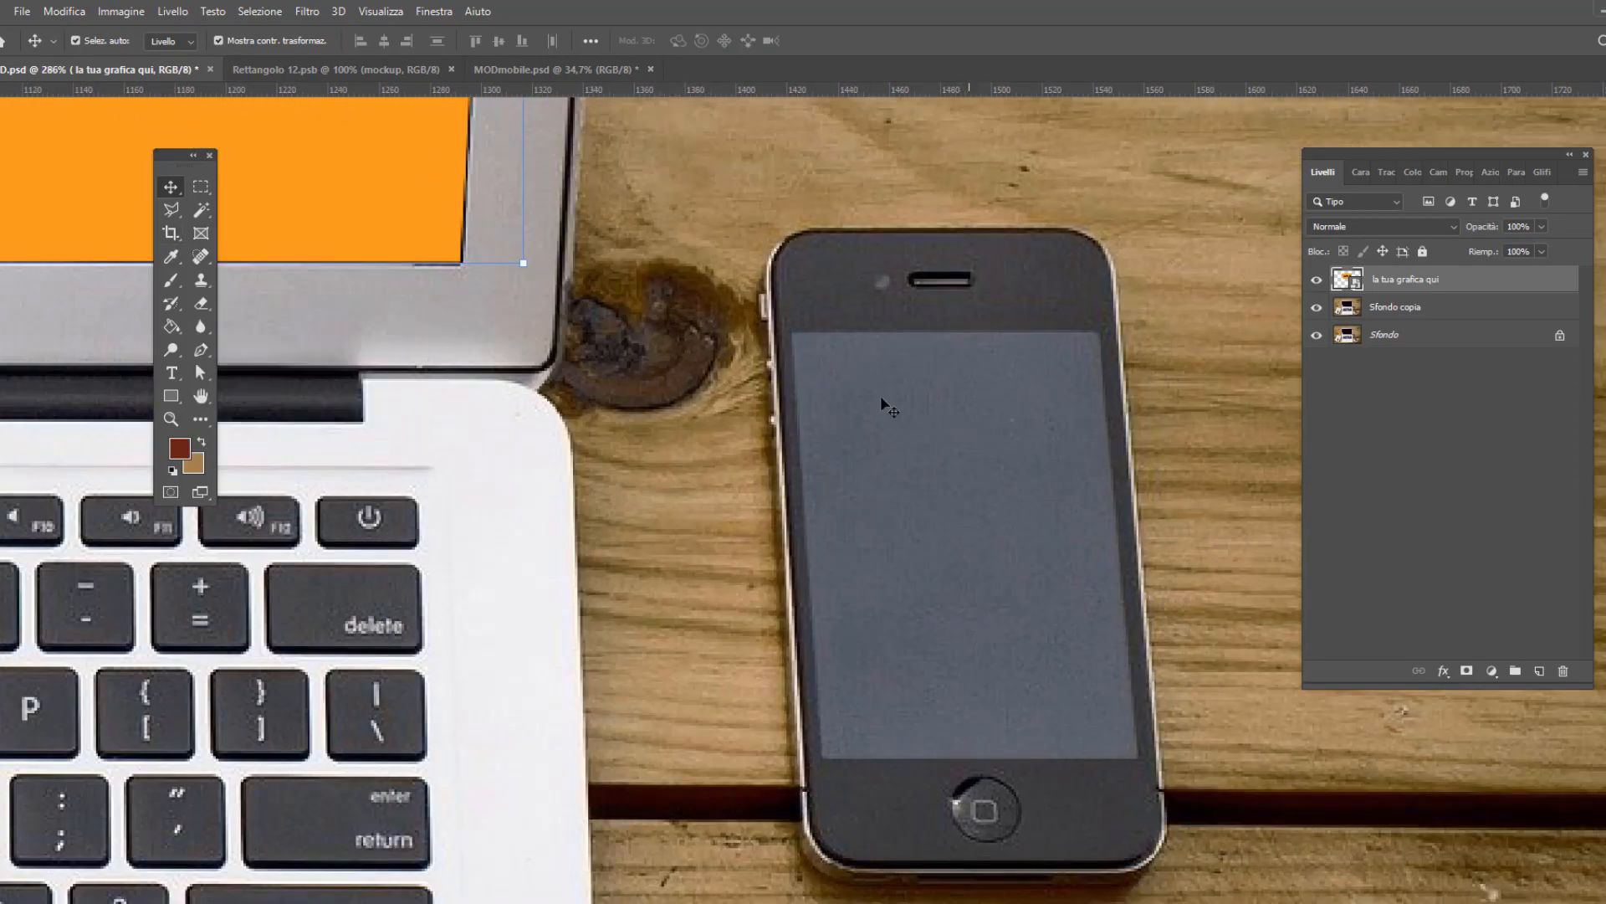
pyautogui.click(164, 397)
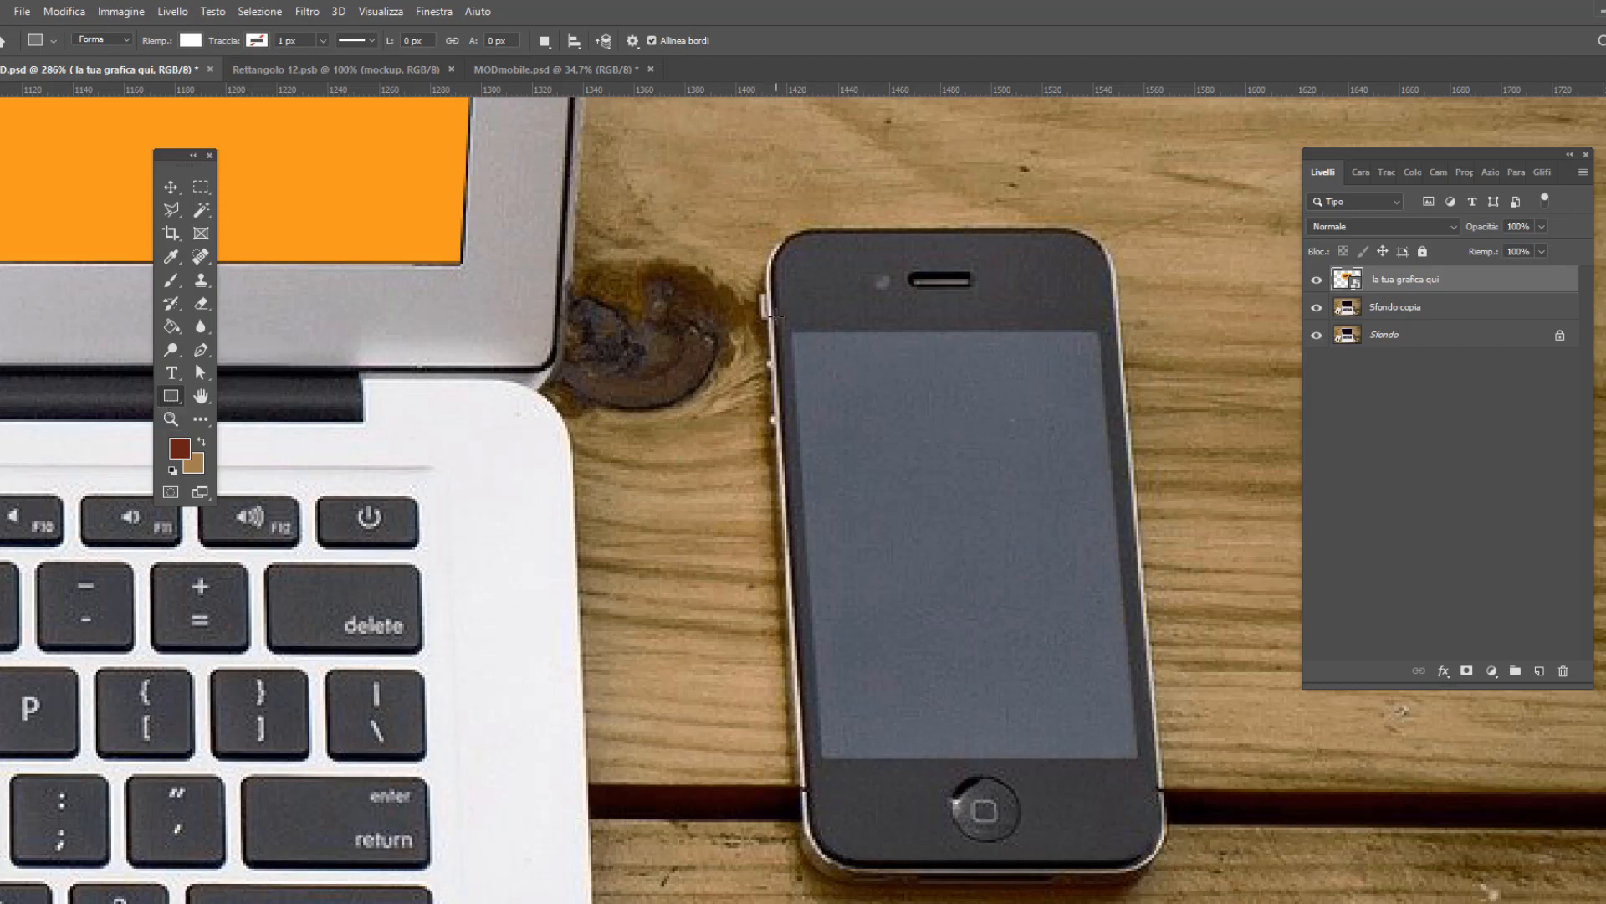
pyautogui.moveTo(776, 316); pyautogui.dragTo(1151, 771)
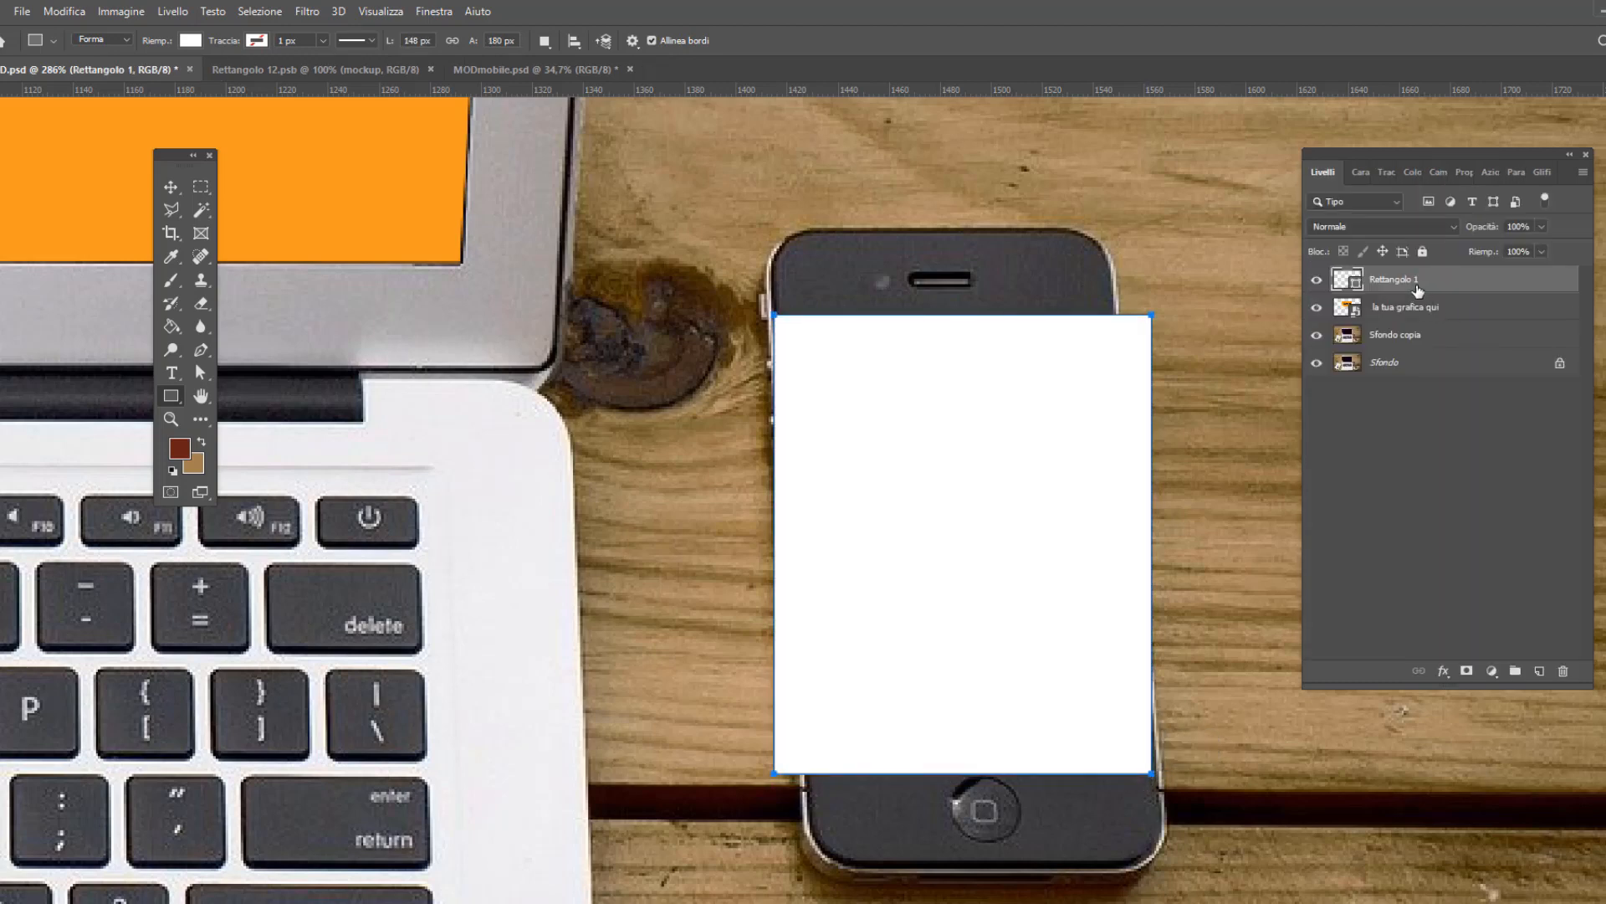
# Step: Convert the white rectangle over the phone screen to a smart object and lower its opacity to 54%
pyautogui.rightClick(1417, 289)
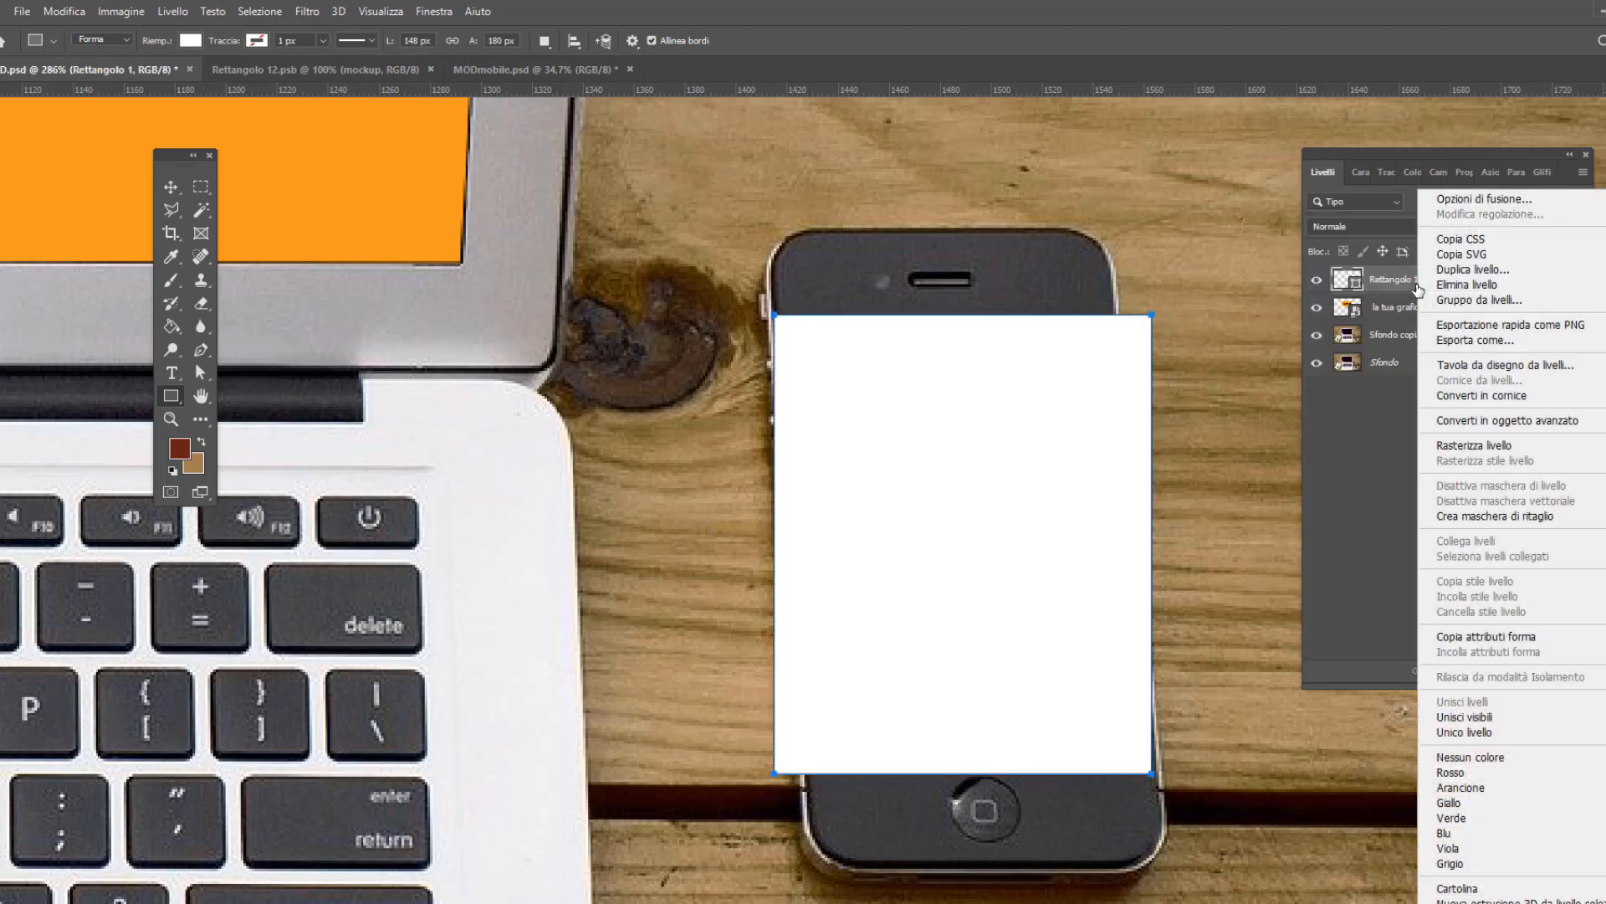
pyautogui.click(1384, 280)
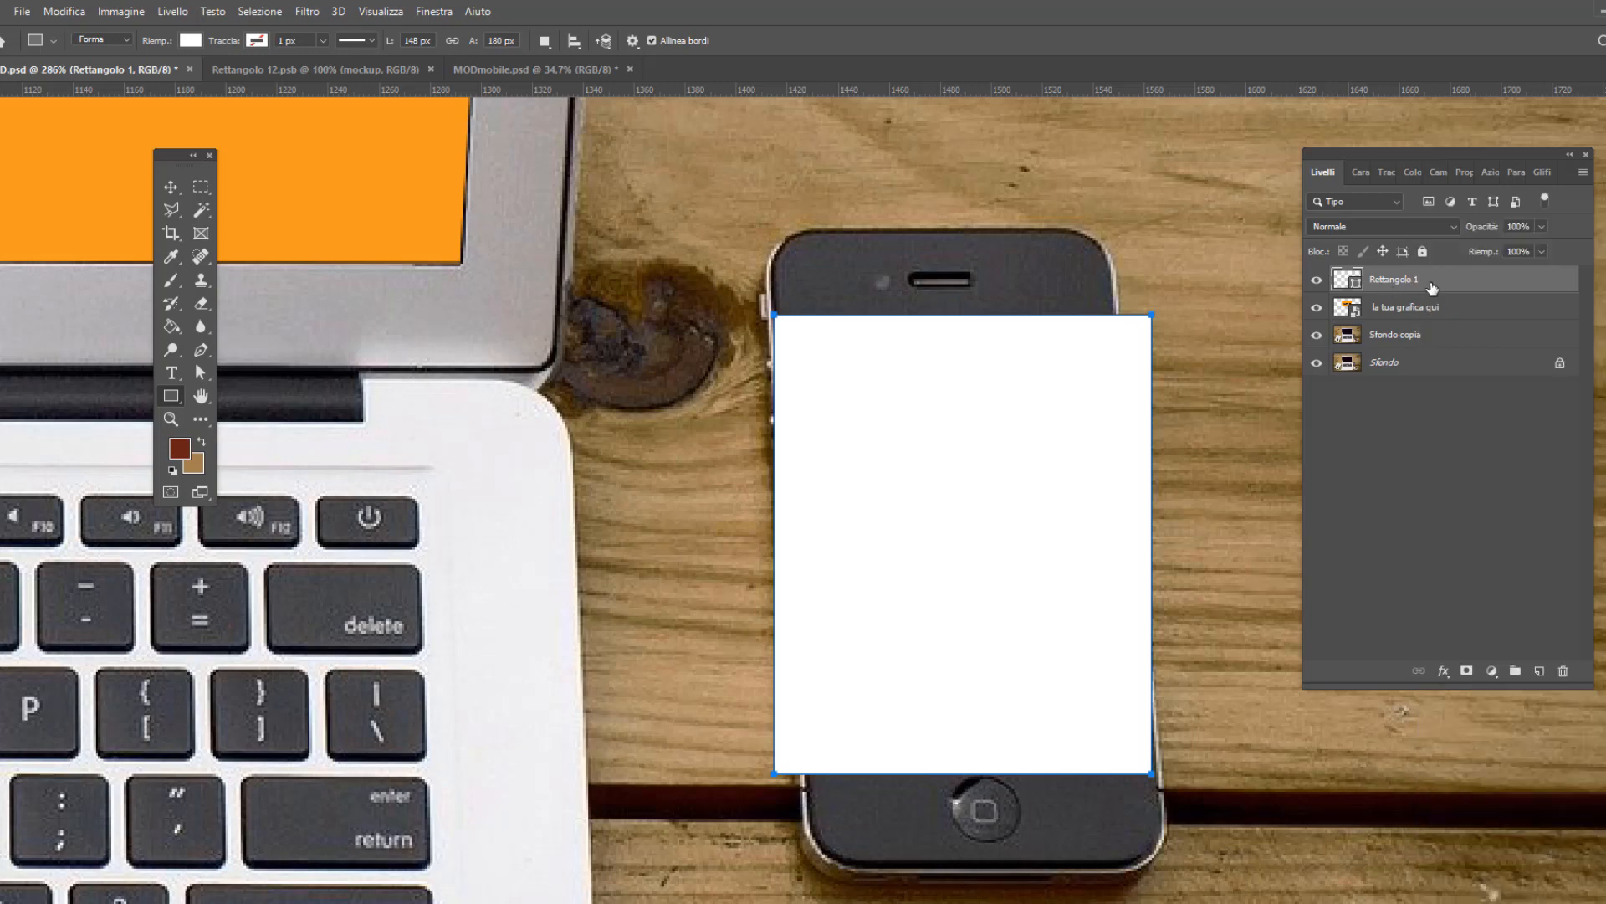
pyautogui.rightClick(1432, 287)
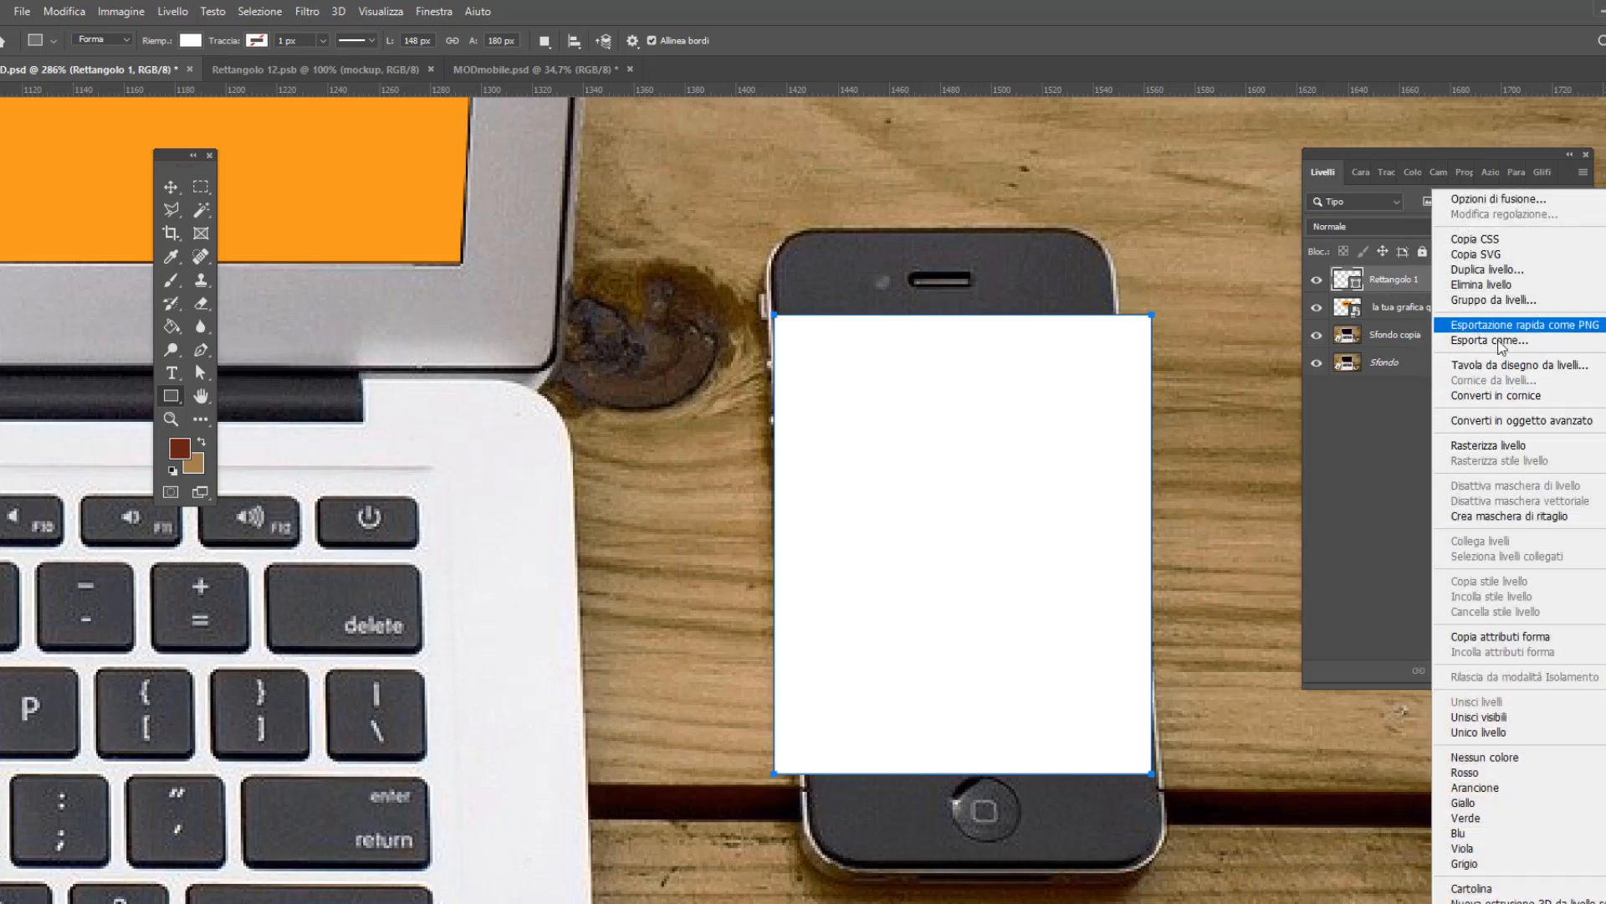
pyautogui.click(1519, 415)
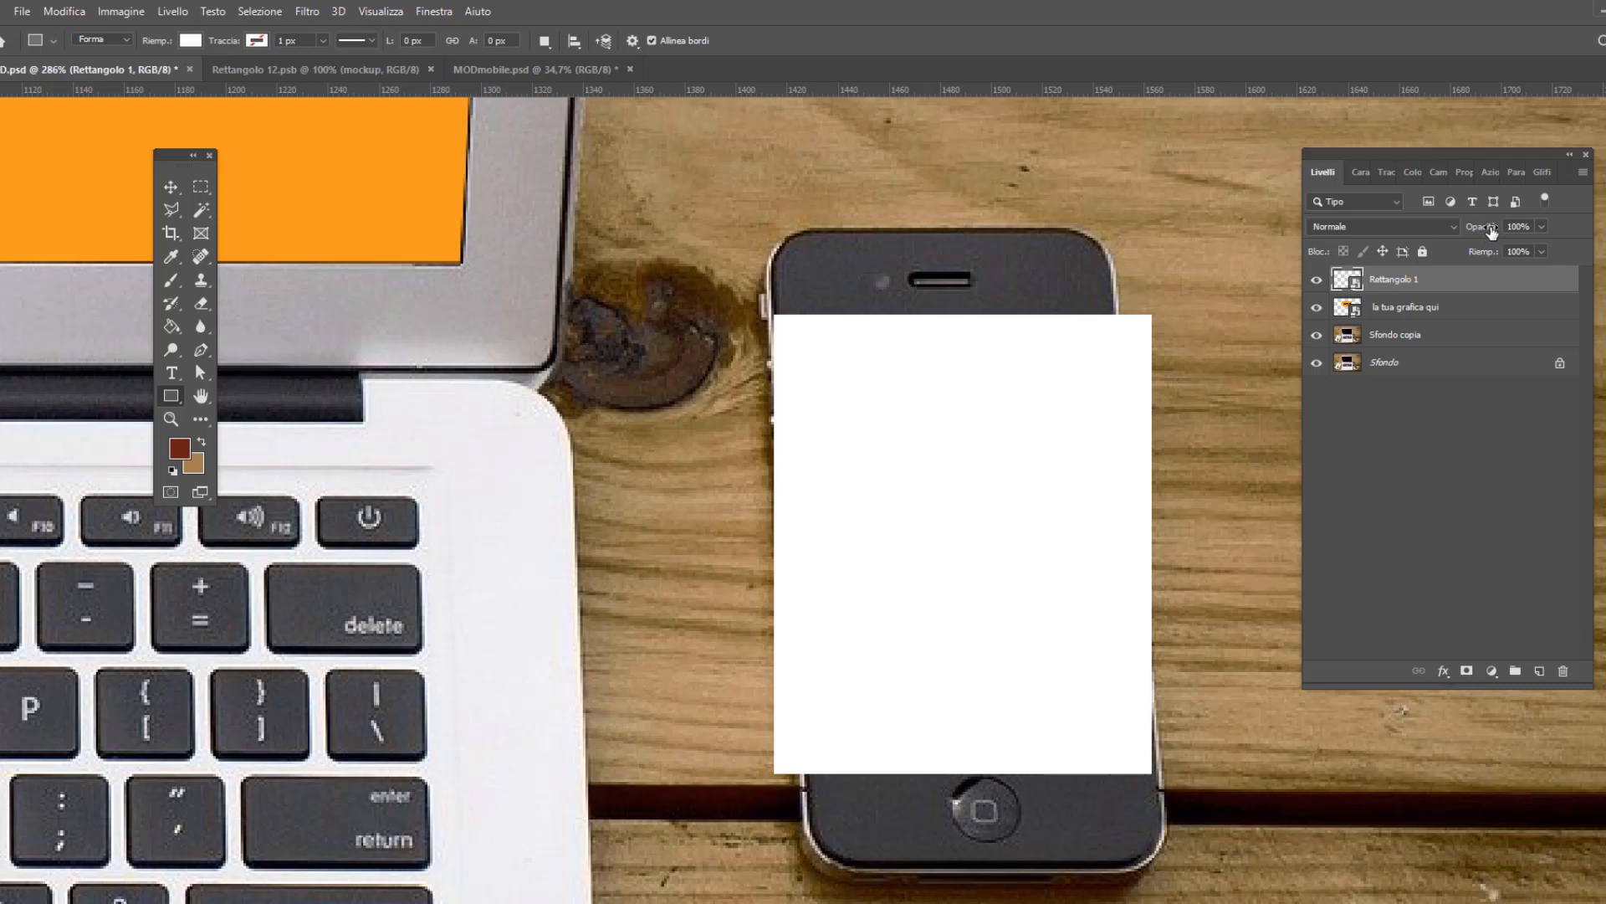
pyautogui.moveTo(1491, 232); pyautogui.dragTo(1428, 232)
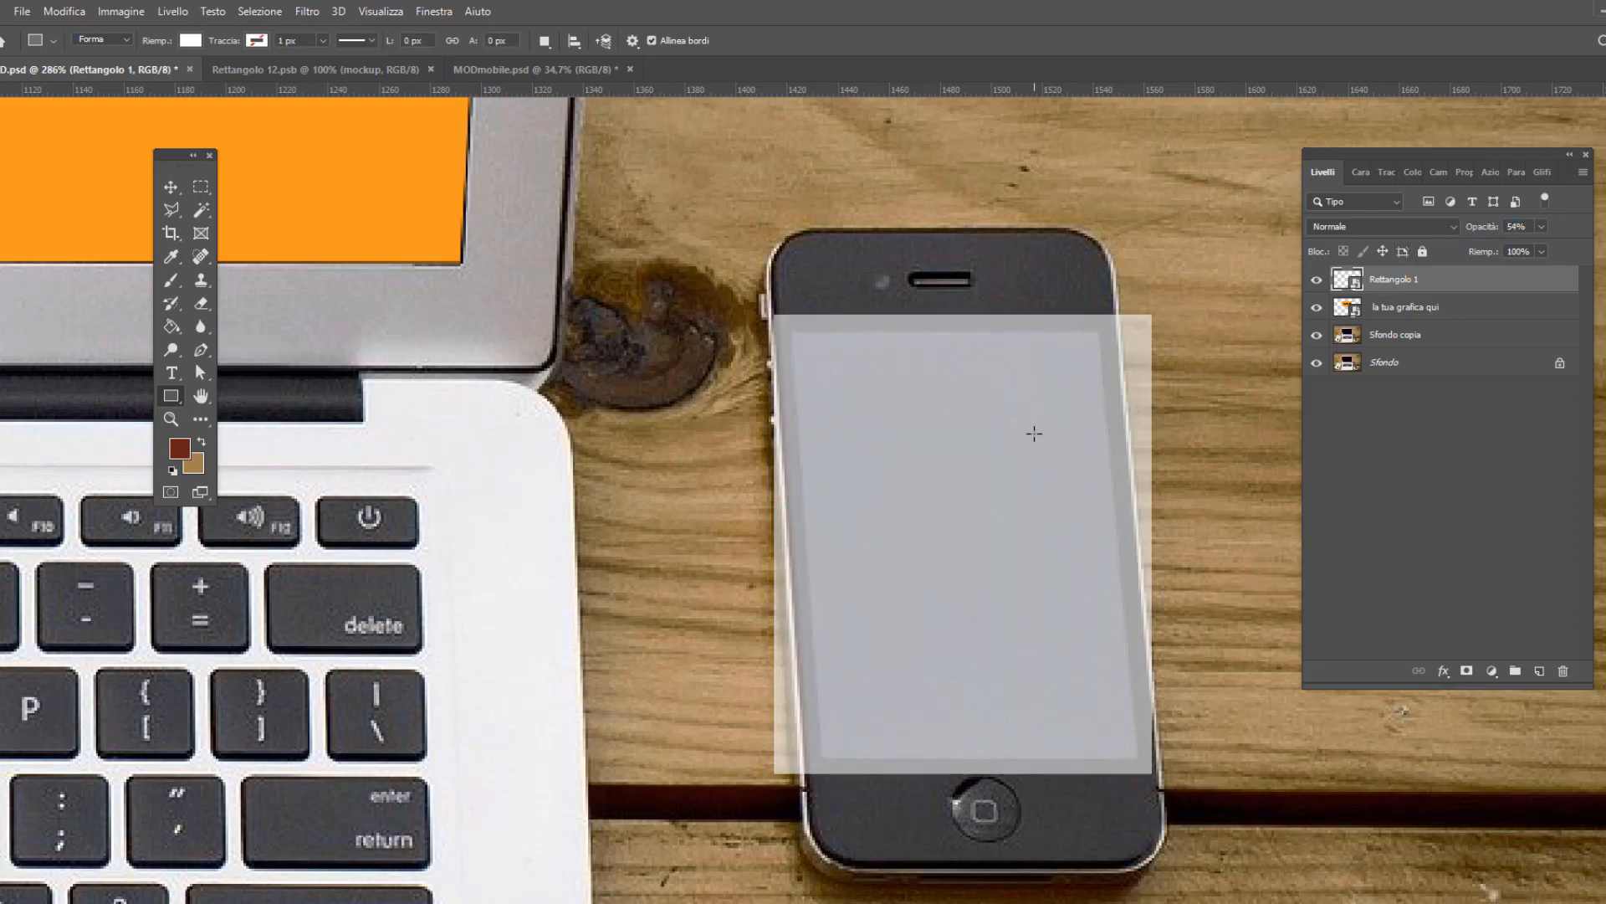
# Step: Distort the rectangle so its four corners match the phone's screen corners, and restore its opacity to 100%
pyautogui.press('v')
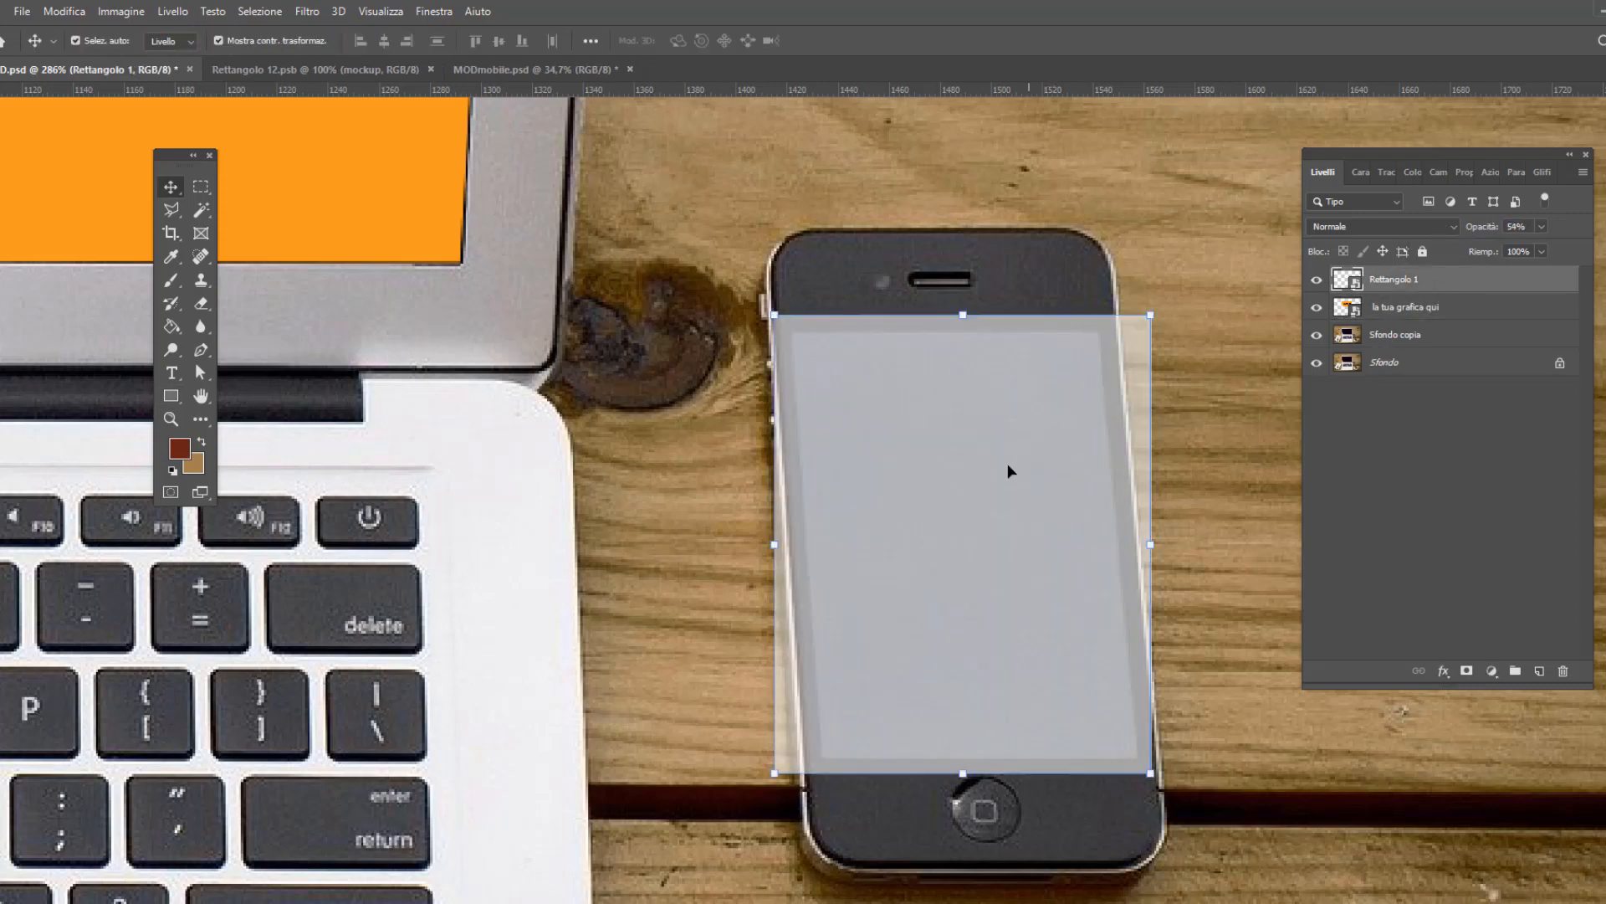
pyautogui.click(77, 12)
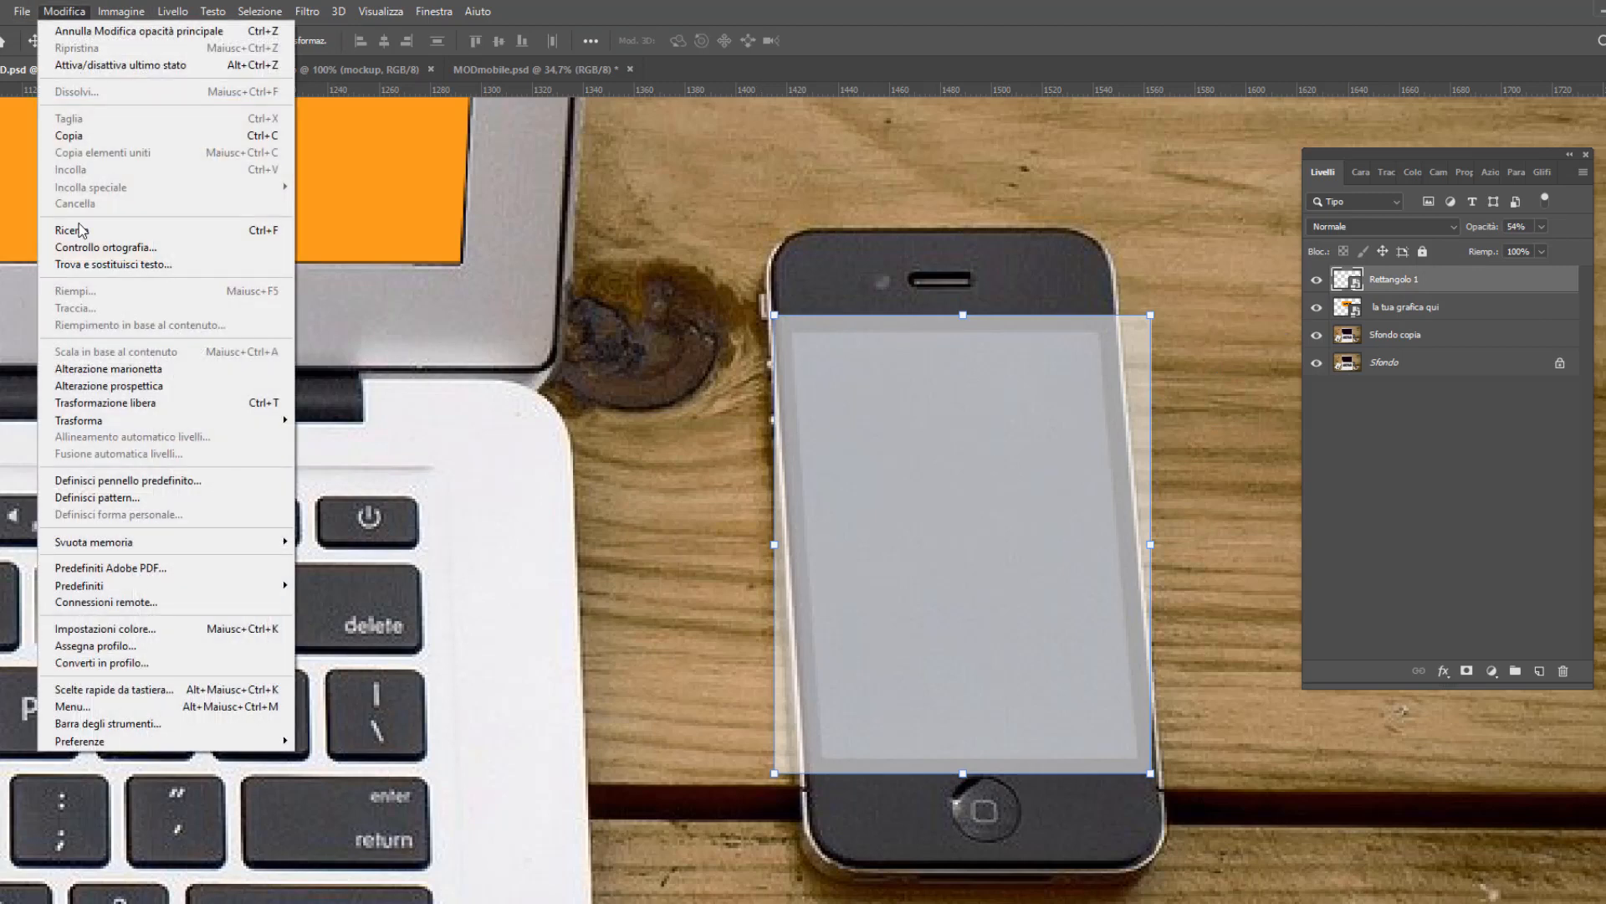
pyautogui.moveTo(184, 427)
pyautogui.click(351, 500)
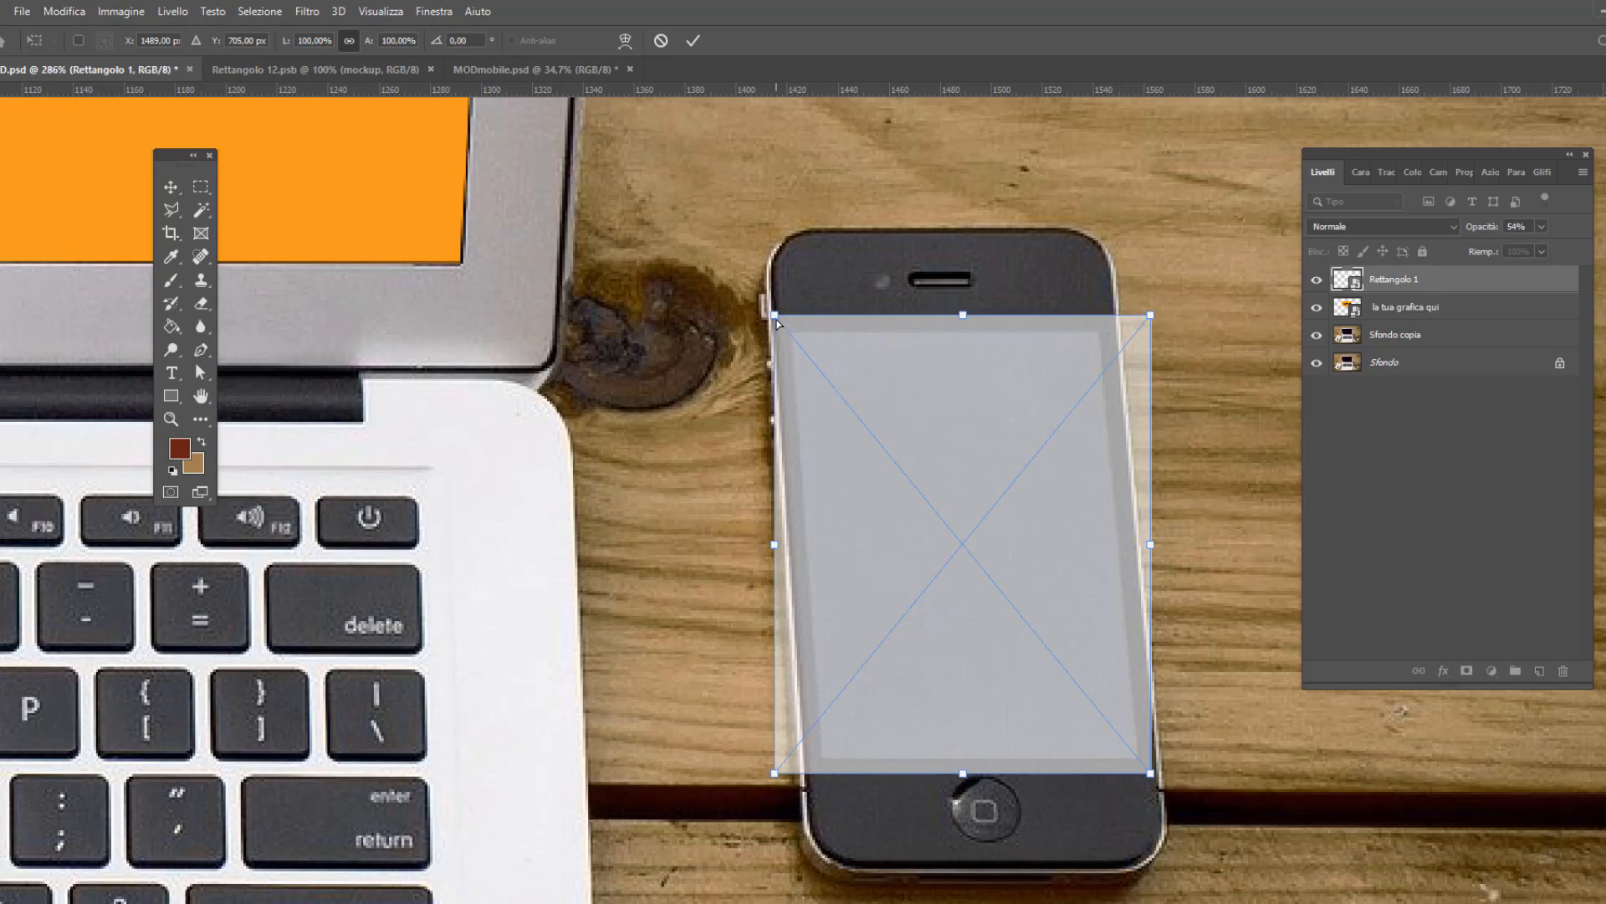
pyautogui.moveTo(777, 319); pyautogui.dragTo(795, 334)
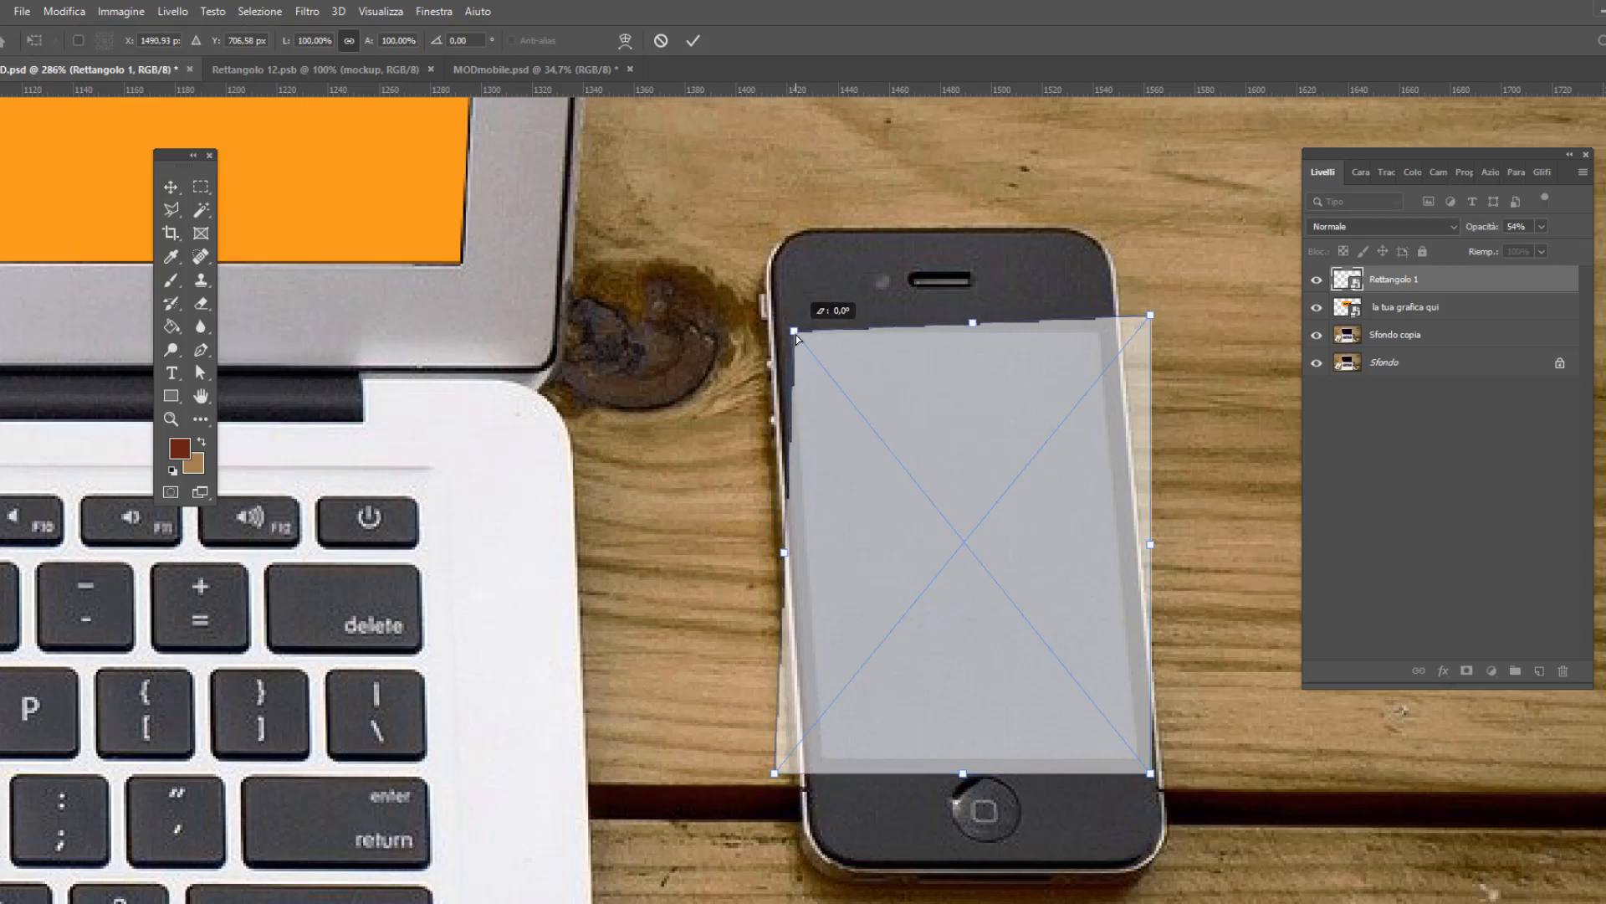
pyautogui.moveTo(775, 773); pyautogui.dragTo(825, 760)
pyautogui.moveTo(1151, 774); pyautogui.dragTo(1135, 760)
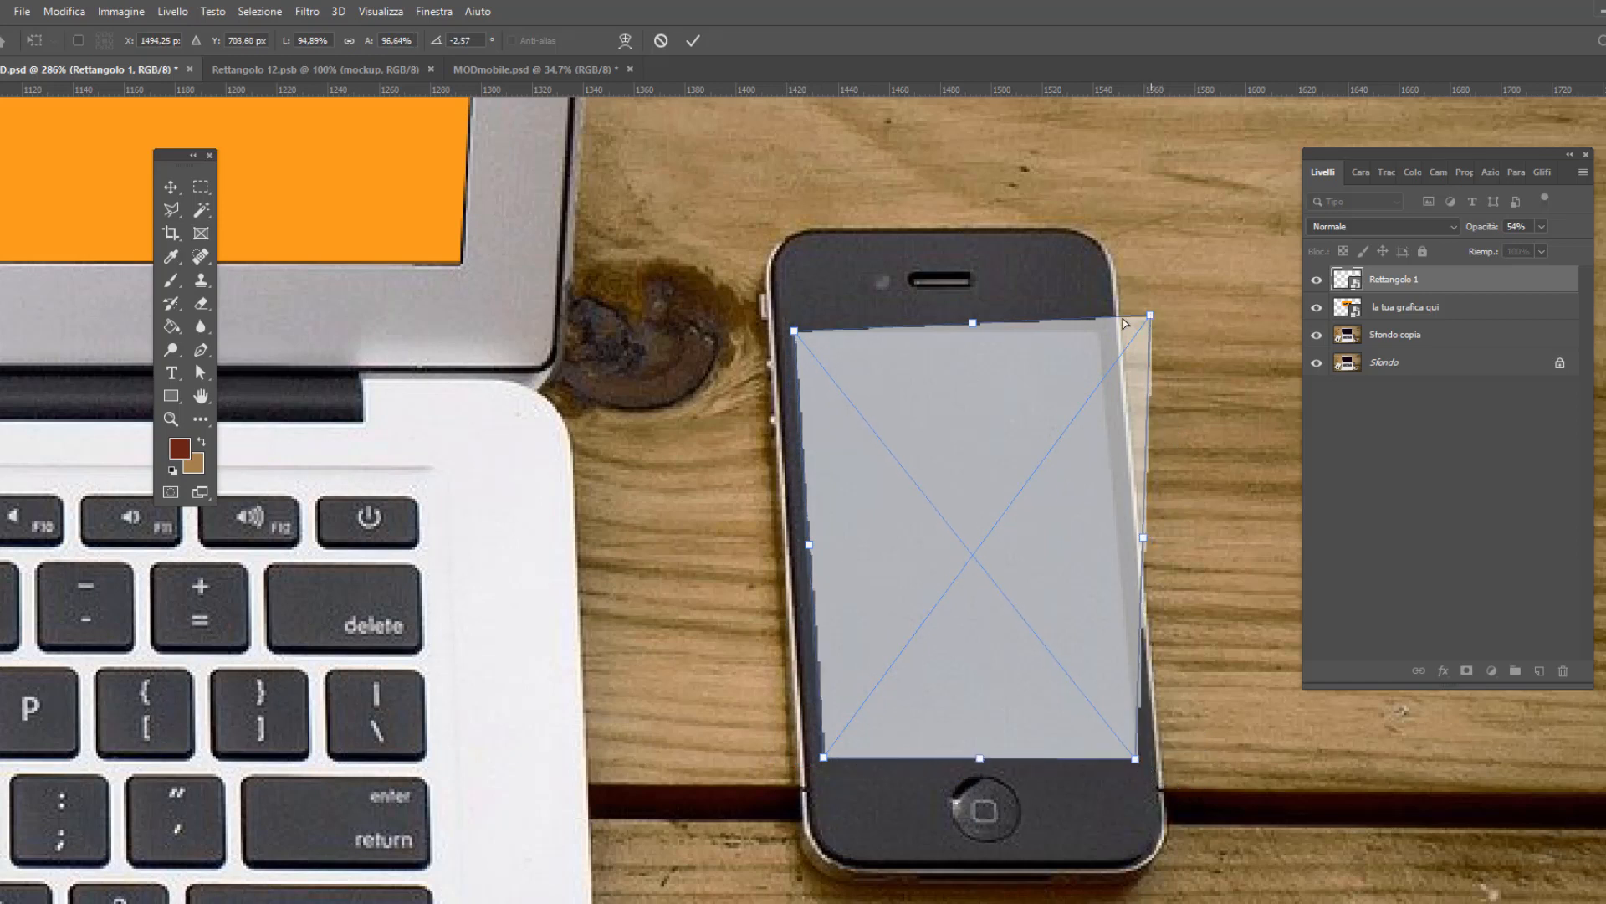
pyautogui.moveTo(1150, 316); pyautogui.dragTo(1097, 333)
pyautogui.moveTo(795, 335); pyautogui.dragTo(795, 334)
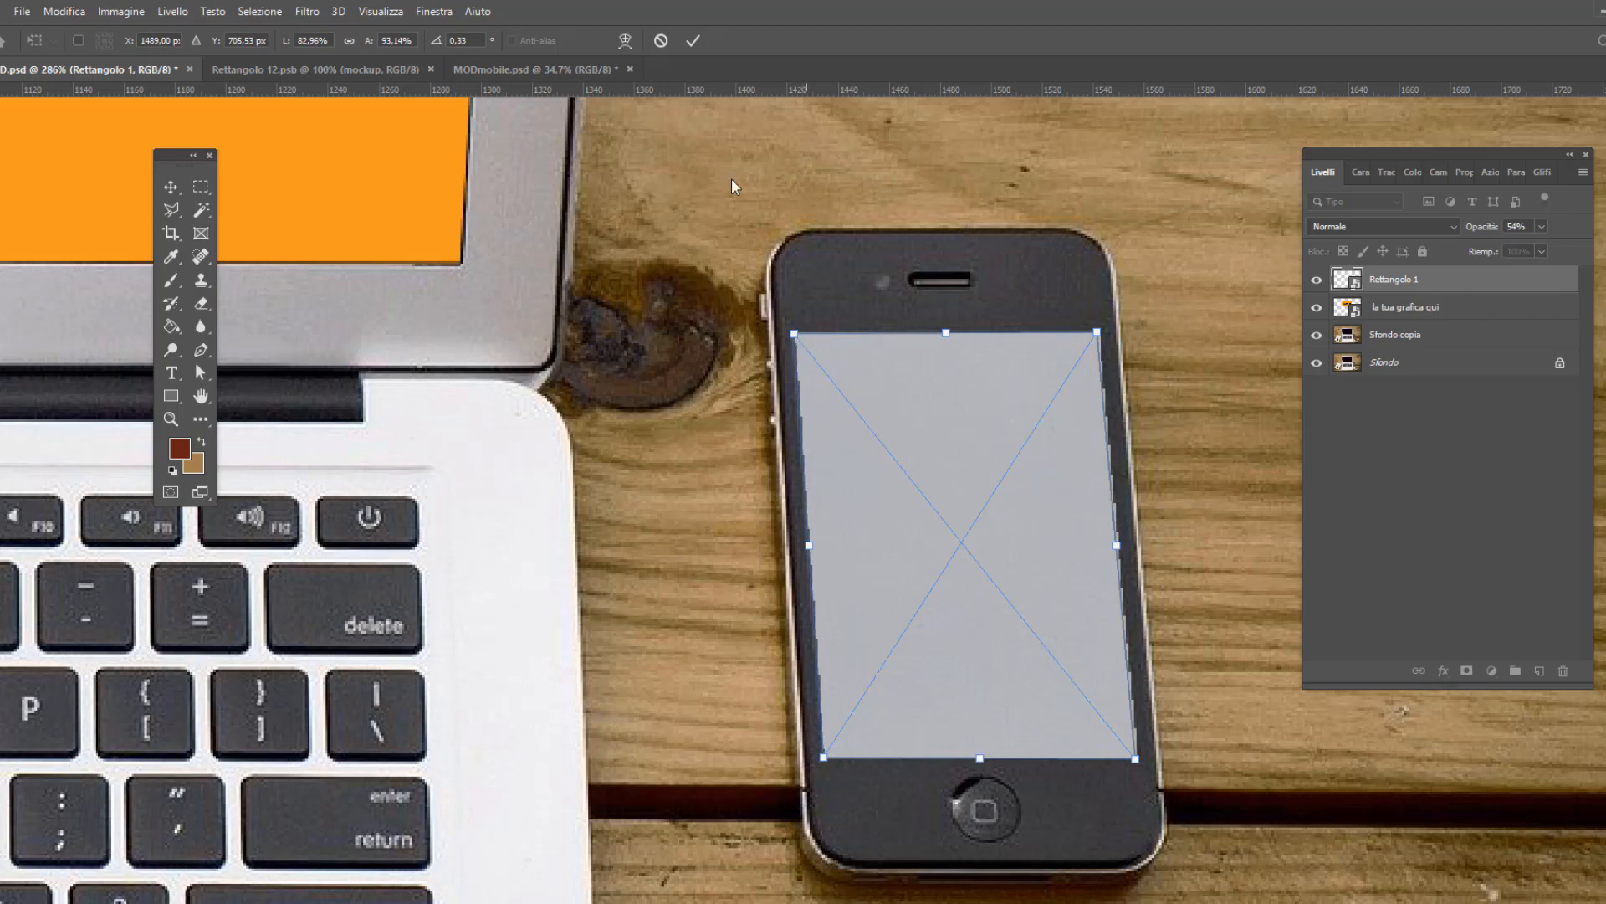
pyautogui.click(691, 39)
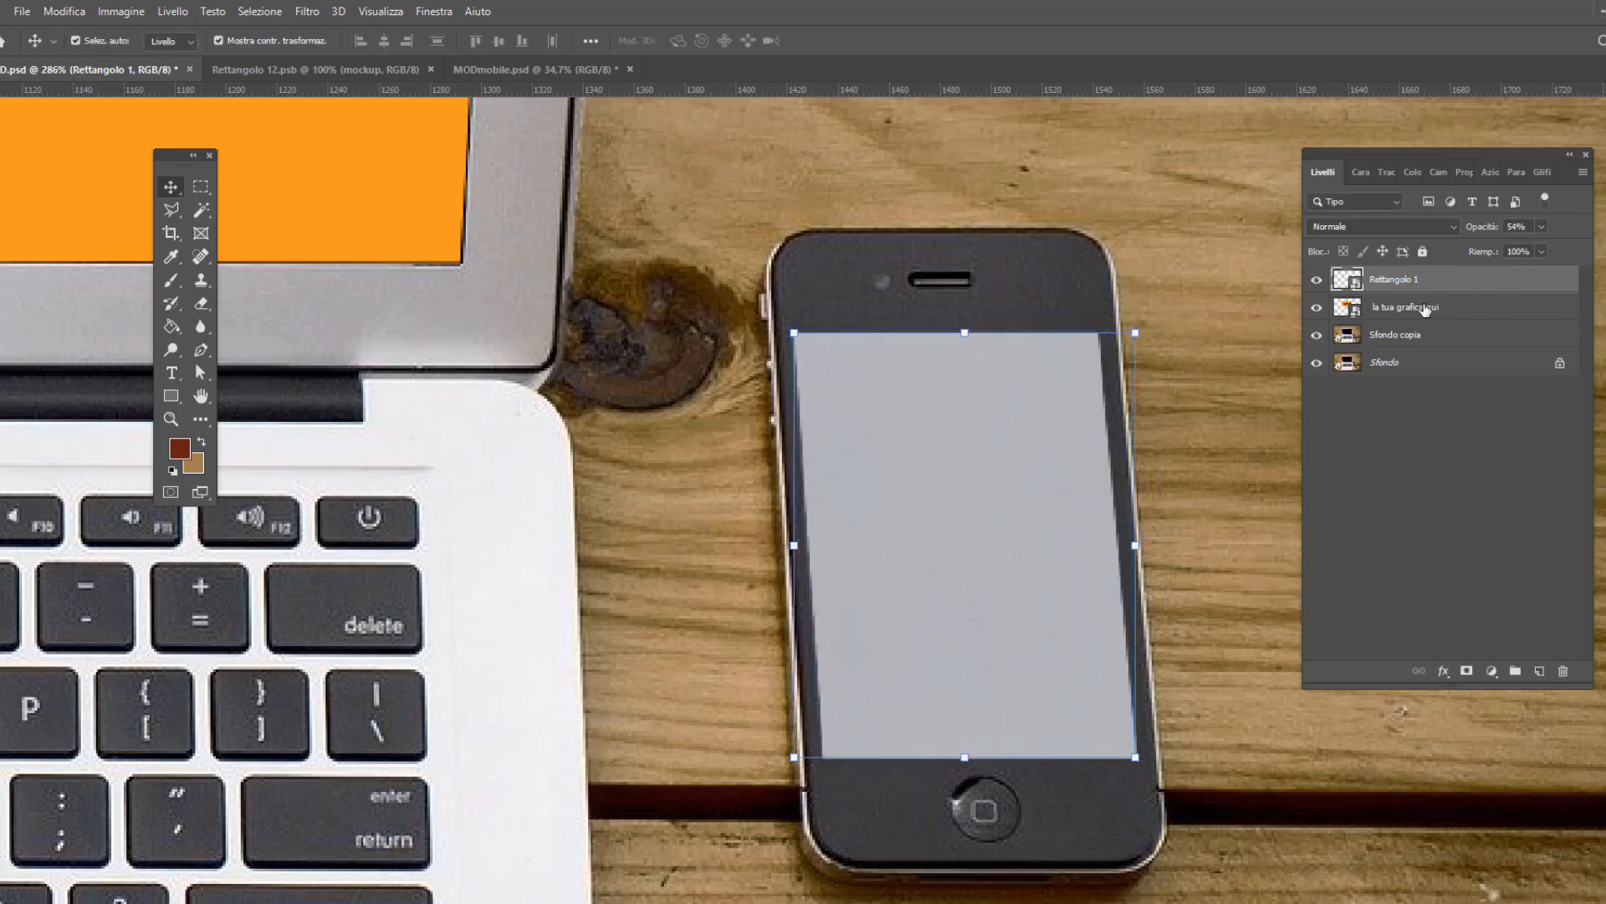
pyautogui.press('0')
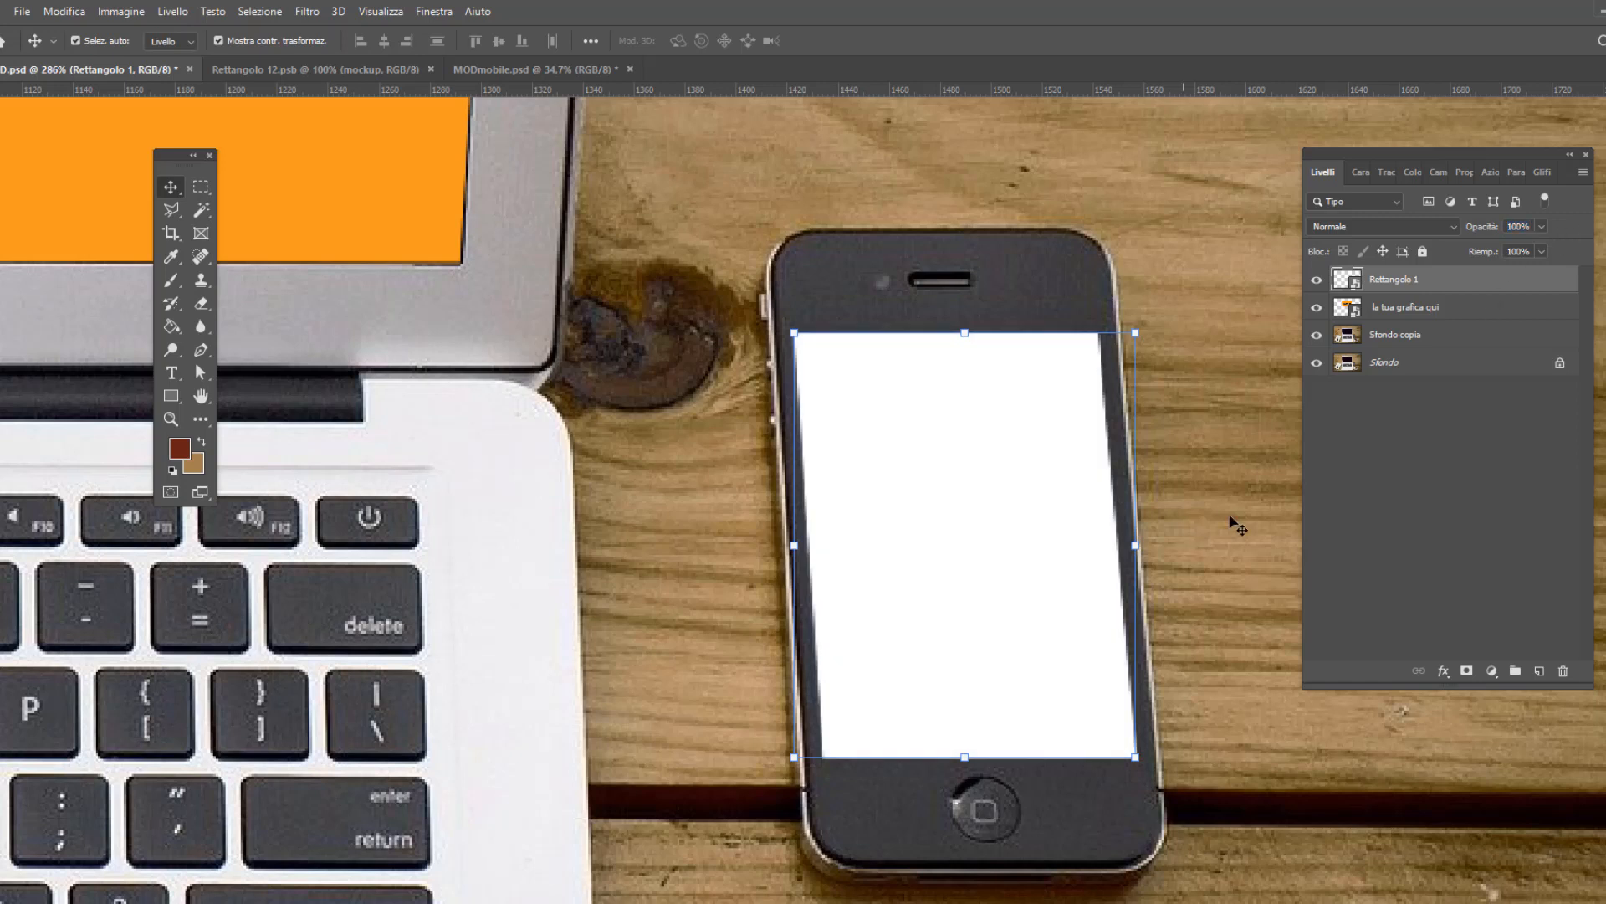
# Step: Open the phone smart object's contents, rasterize the white rectangle and fill it with the dark red foreground color
pyautogui.doubleClick(1355, 286)
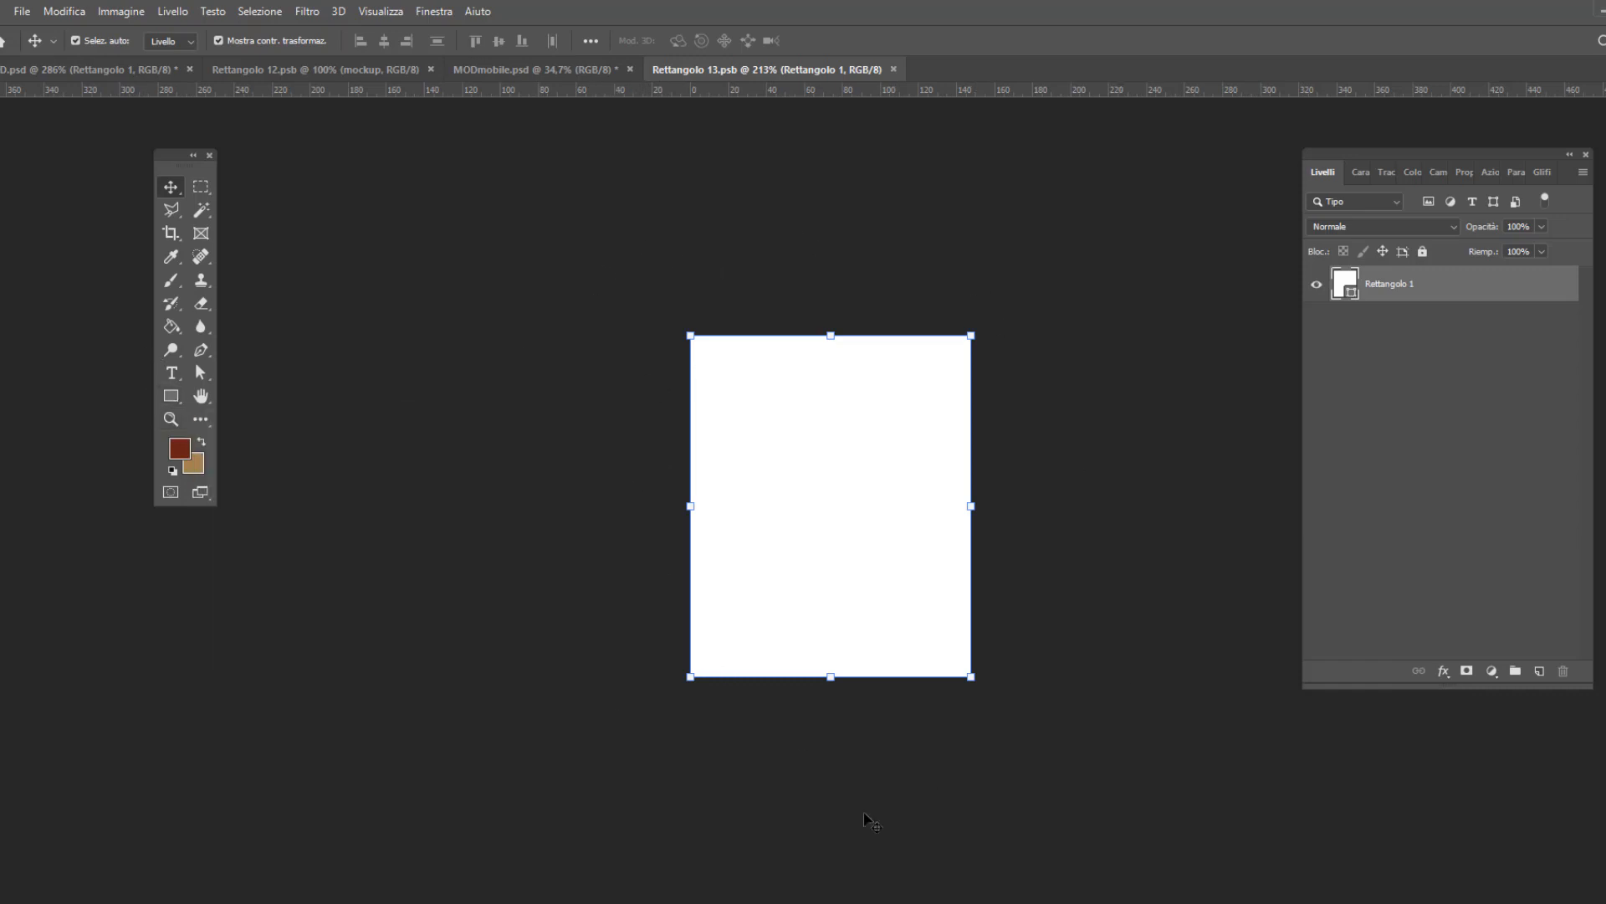
pyautogui.click(169, 325)
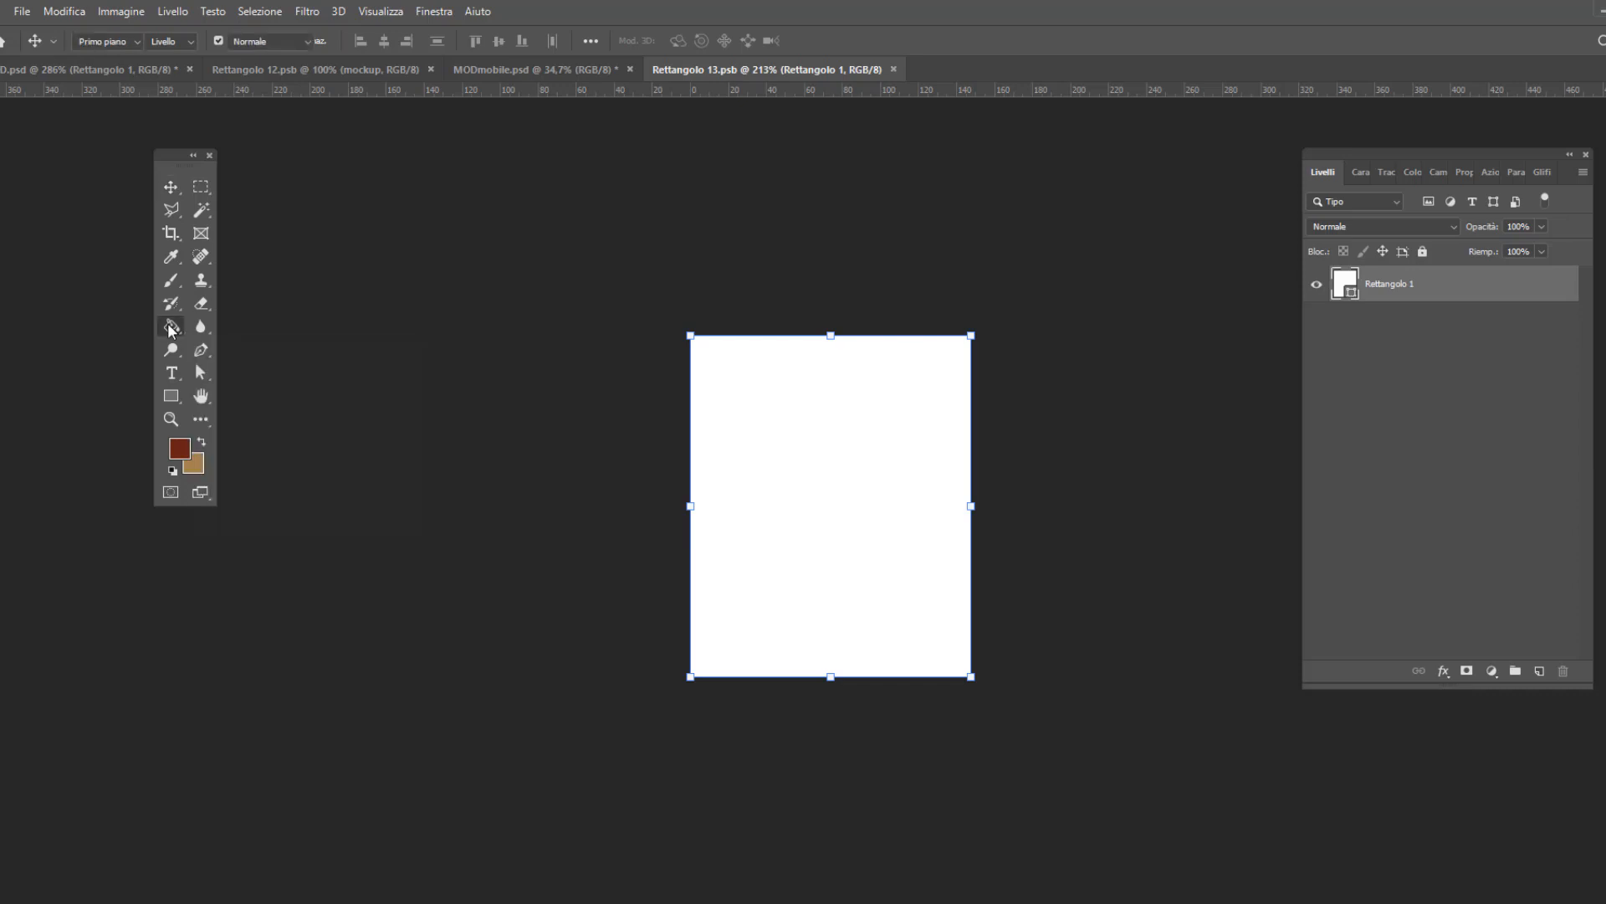
pyautogui.click(781, 471)
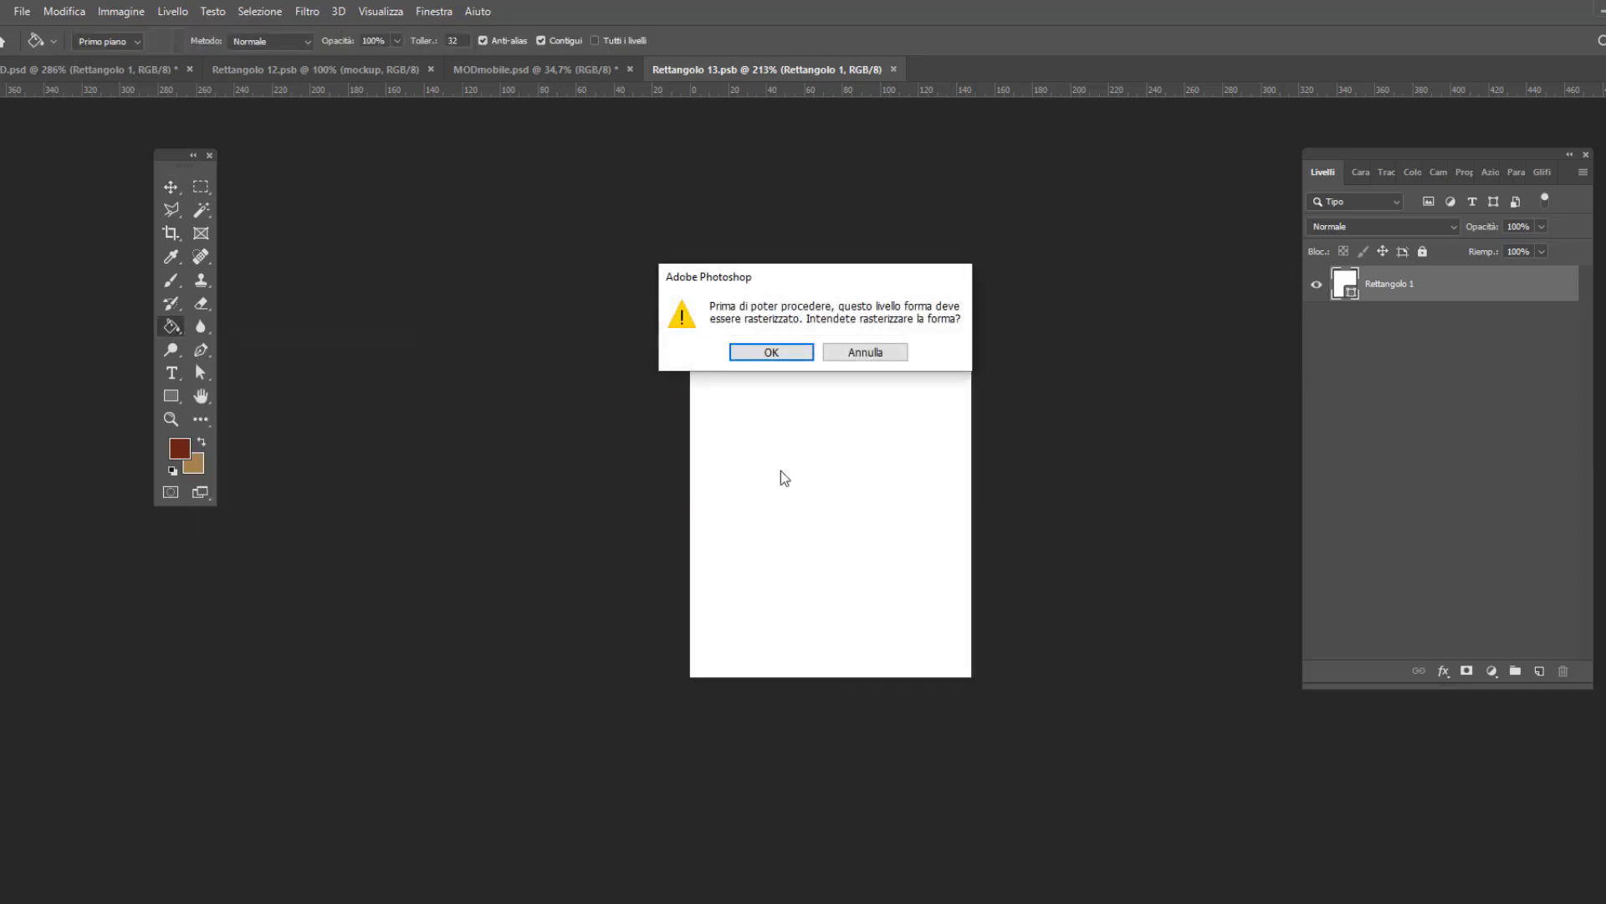
pyautogui.click(790, 352)
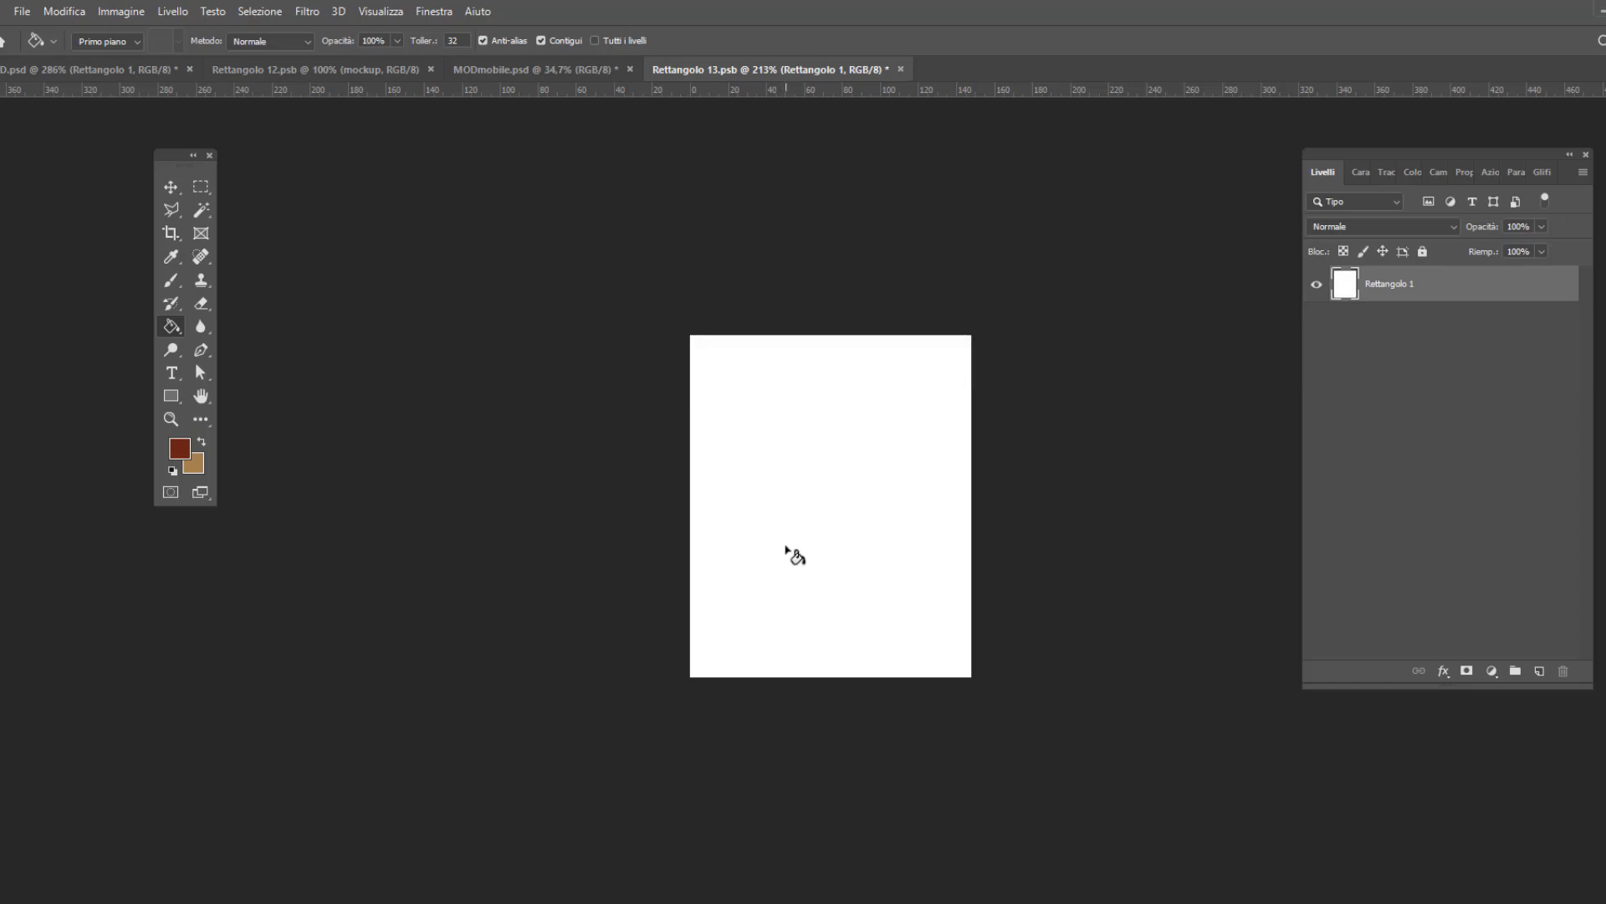
pyautogui.click(787, 454)
# Step: Add the white three-line text "MO CK UP" in Montserrat ExtraBold on the dark red background and save the smart object contents
pyautogui.press('t')
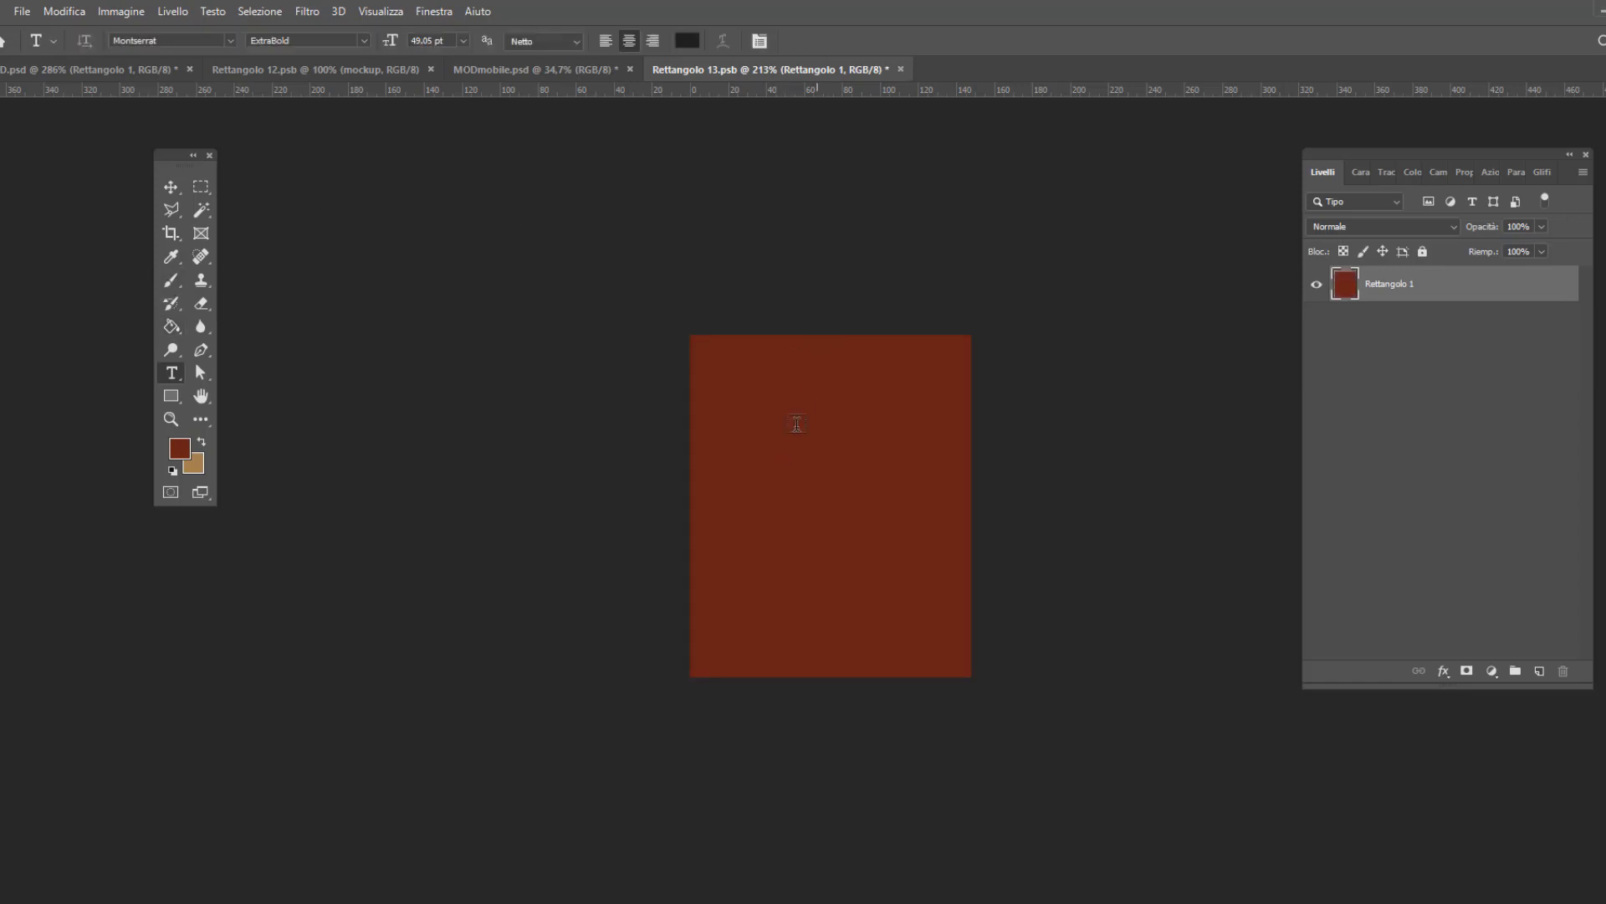
pyautogui.click(787, 445)
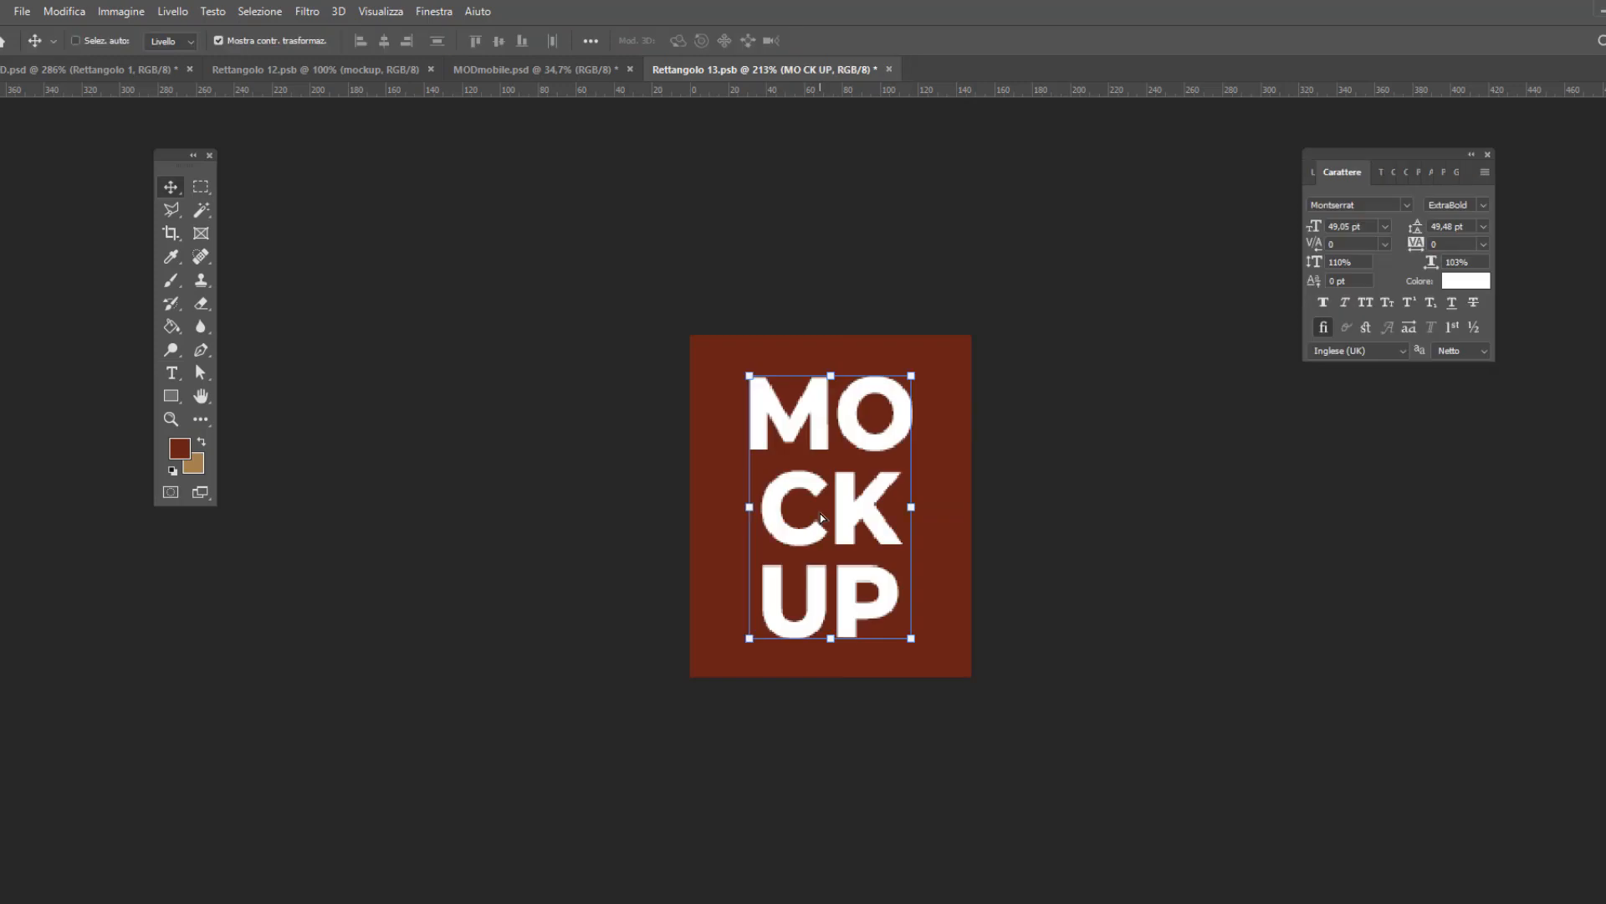
pyautogui.hotkey('ctrl', 's')
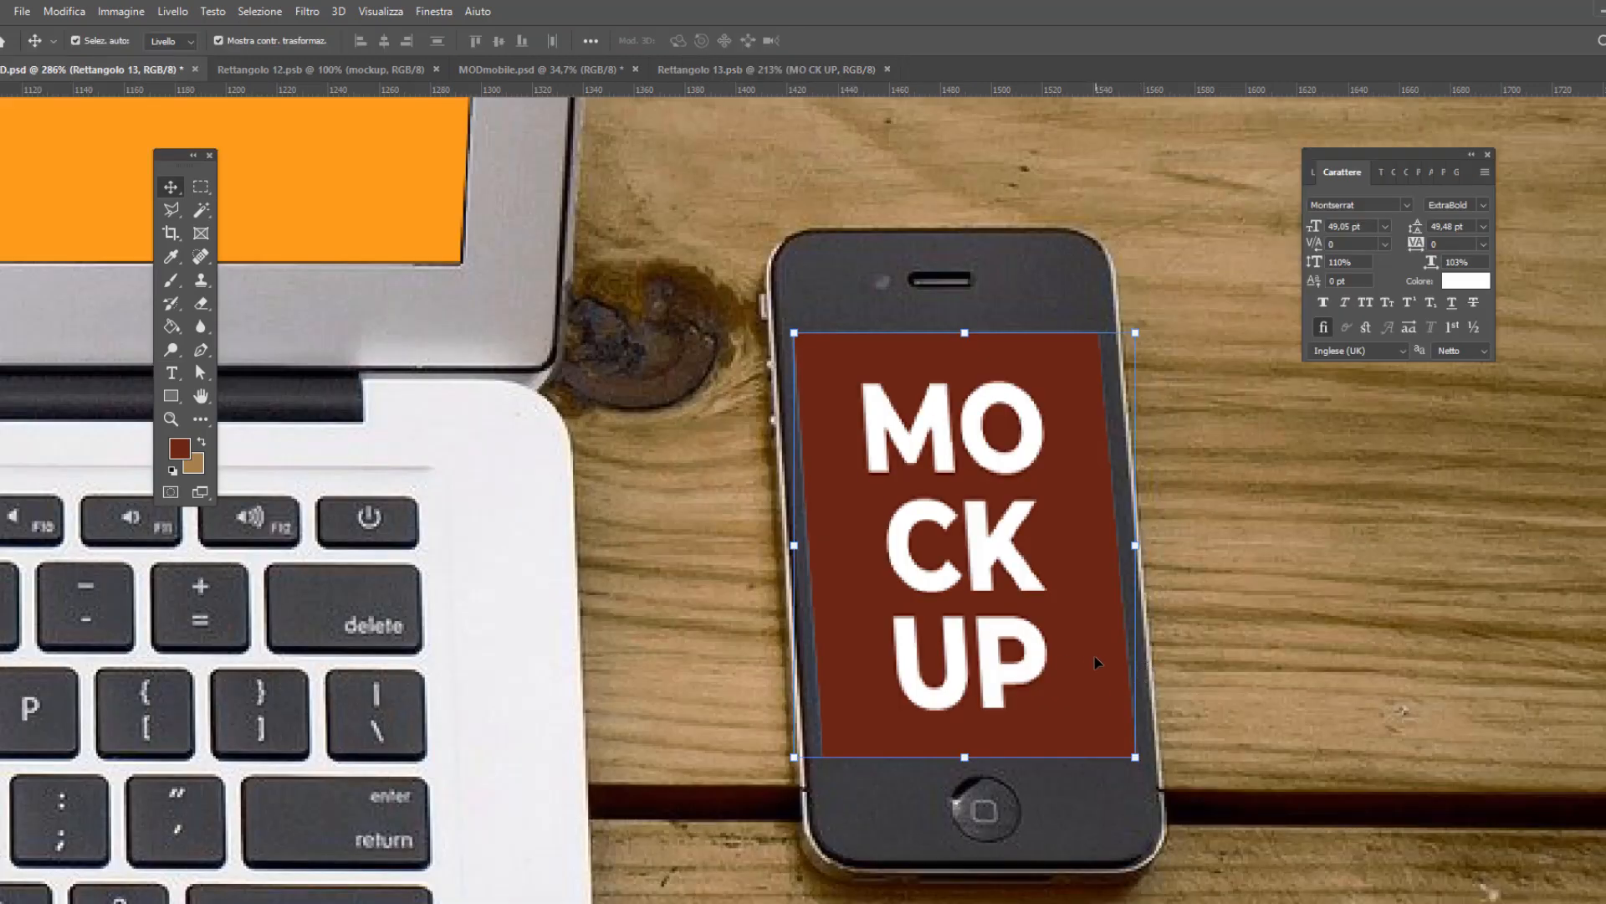
pyautogui.scroll(-5, 1098, 667)
pyautogui.scroll(-3, 1099, 667)
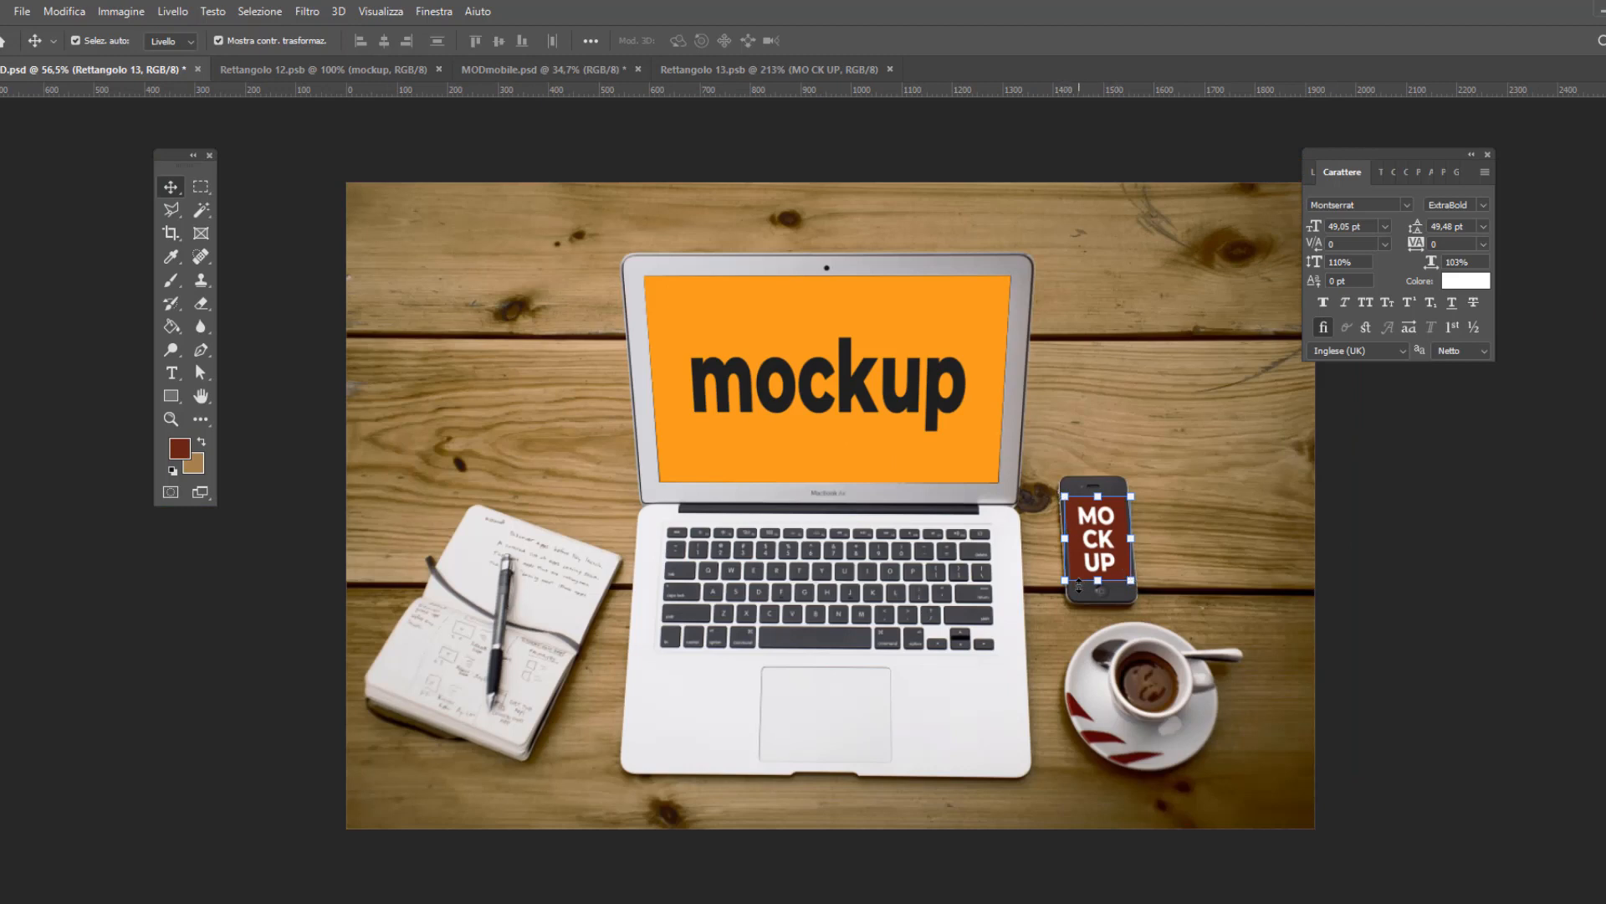
pyautogui.click(1308, 177)
pyautogui.click(1442, 337)
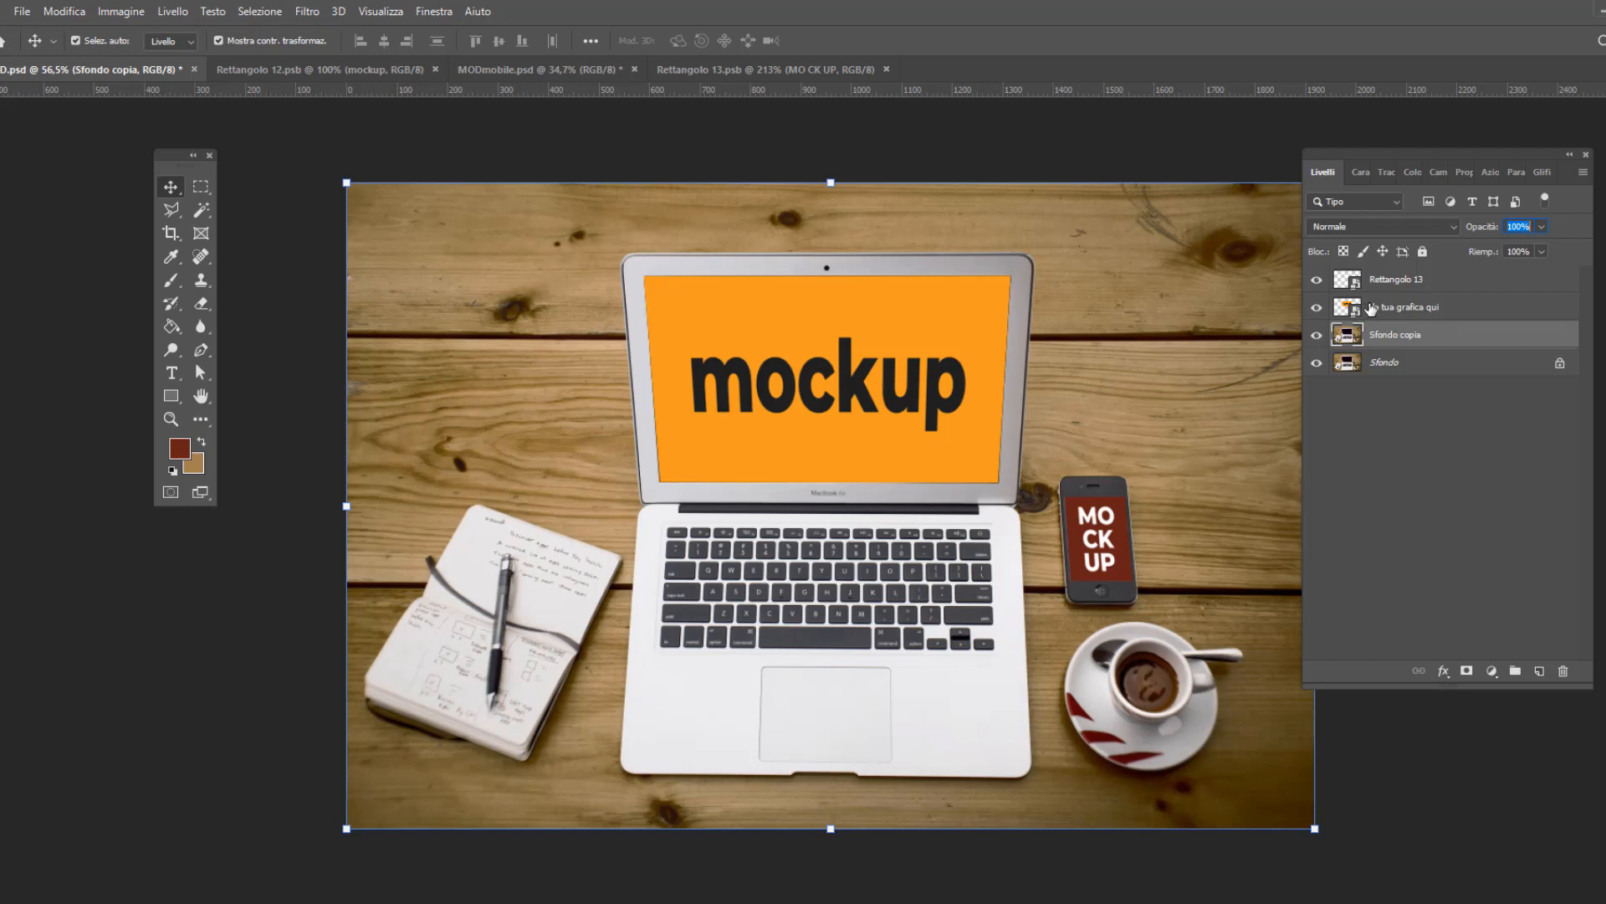
pyautogui.click(1370, 308)
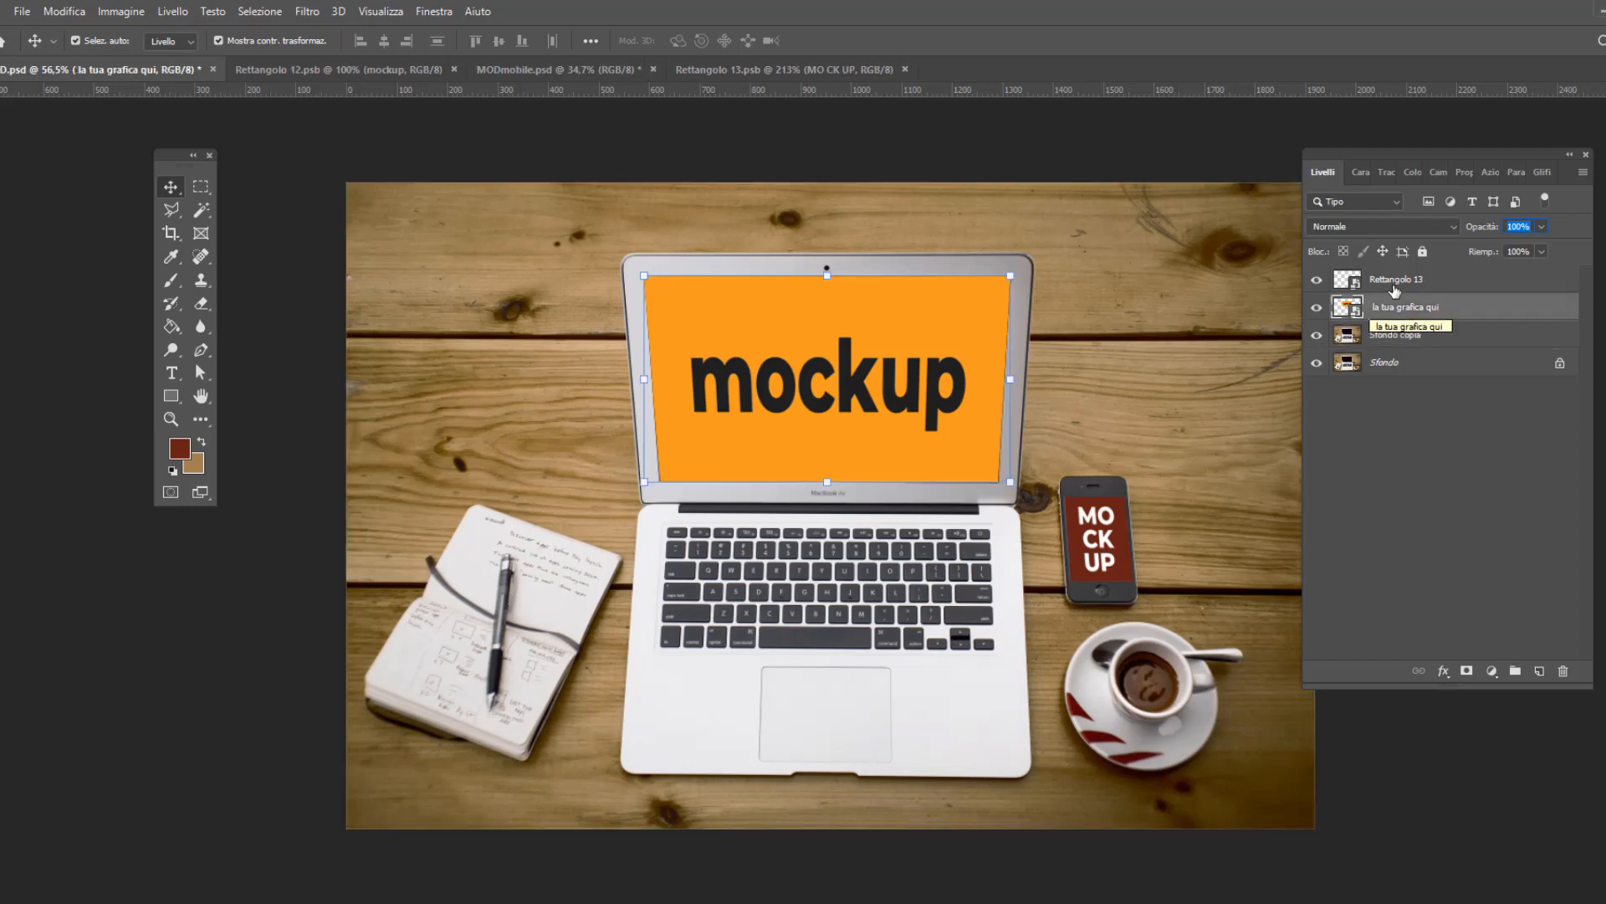
pyautogui.click(1395, 285)
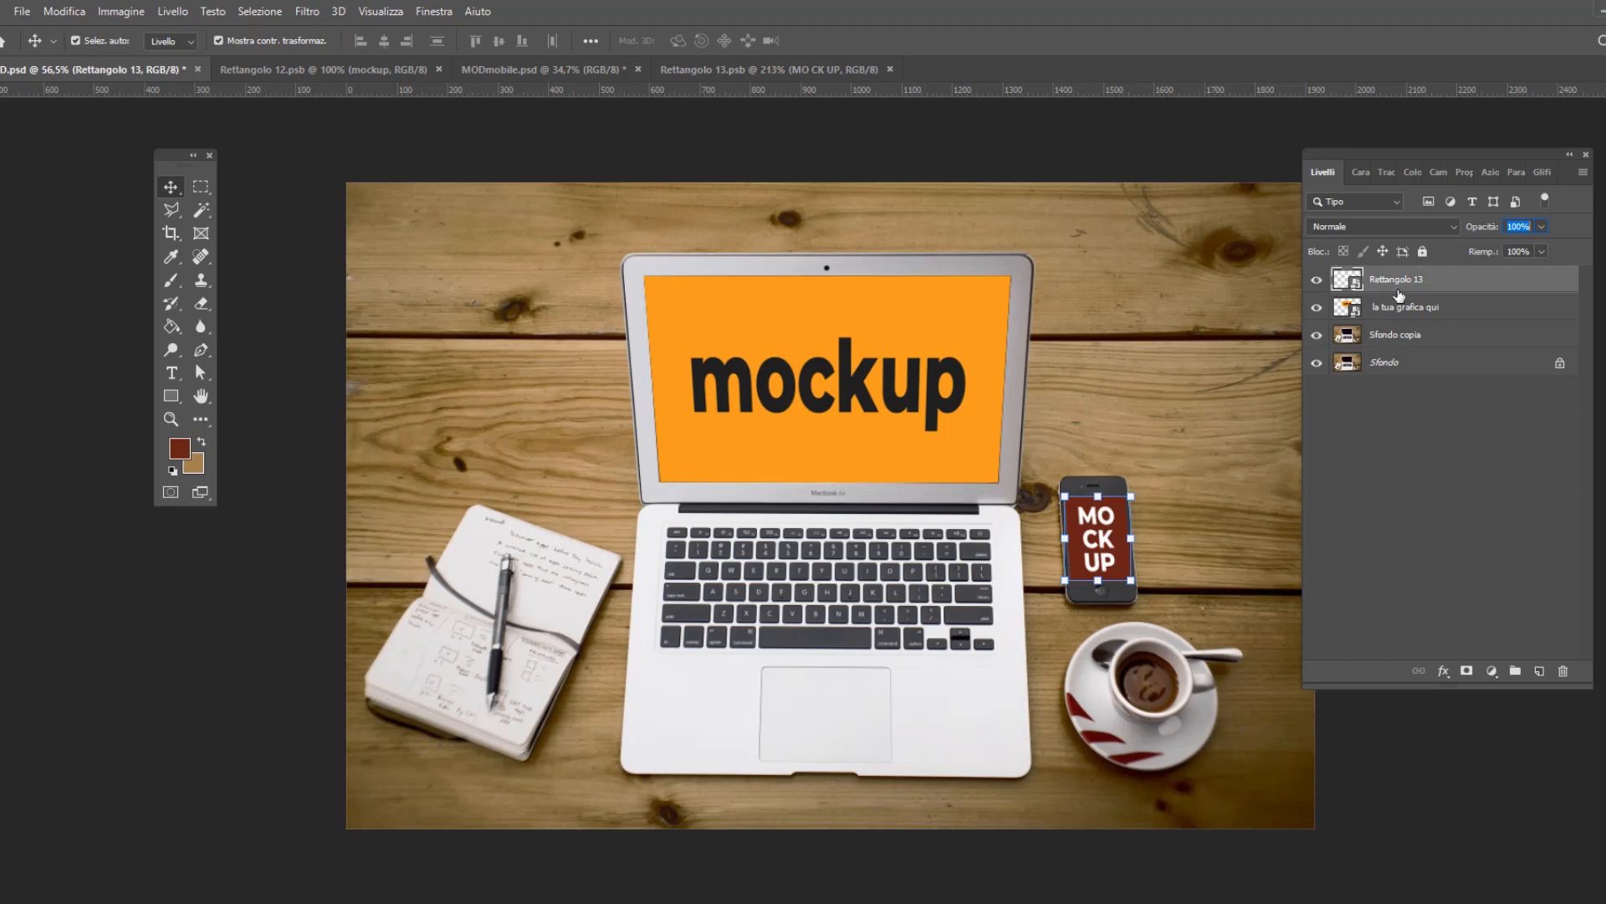
# Step: Switch to the MODmobile.psd document and duplicate the background layer with the handheld phone
pyautogui.click(544, 70)
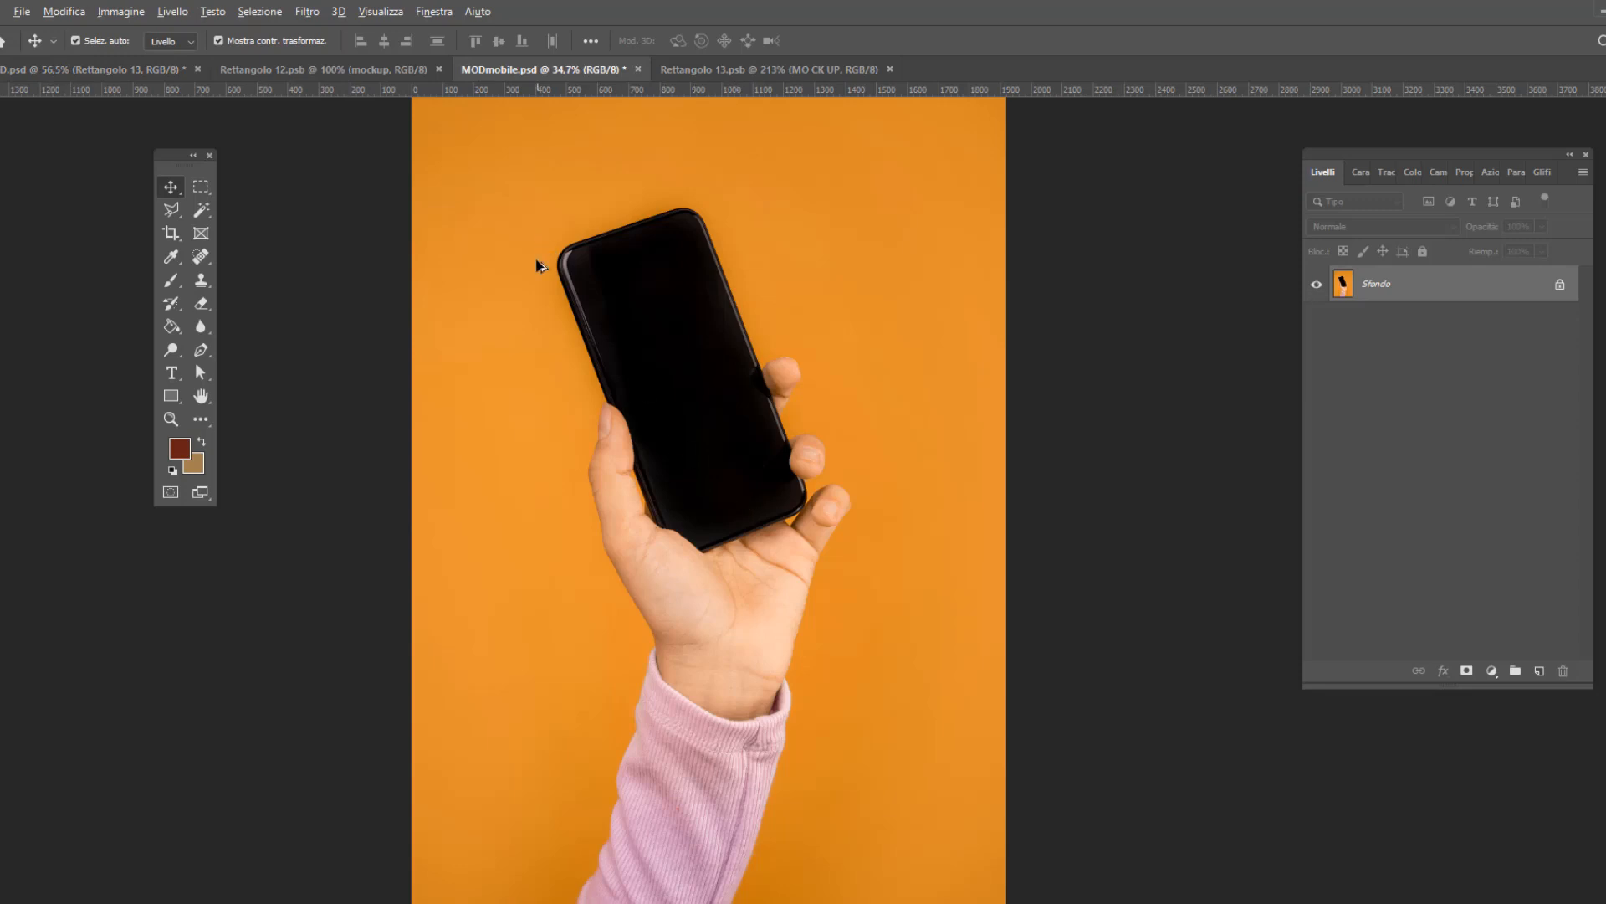
pyautogui.scroll(1, 534, 269)
pyautogui.scroll(2, 534, 269)
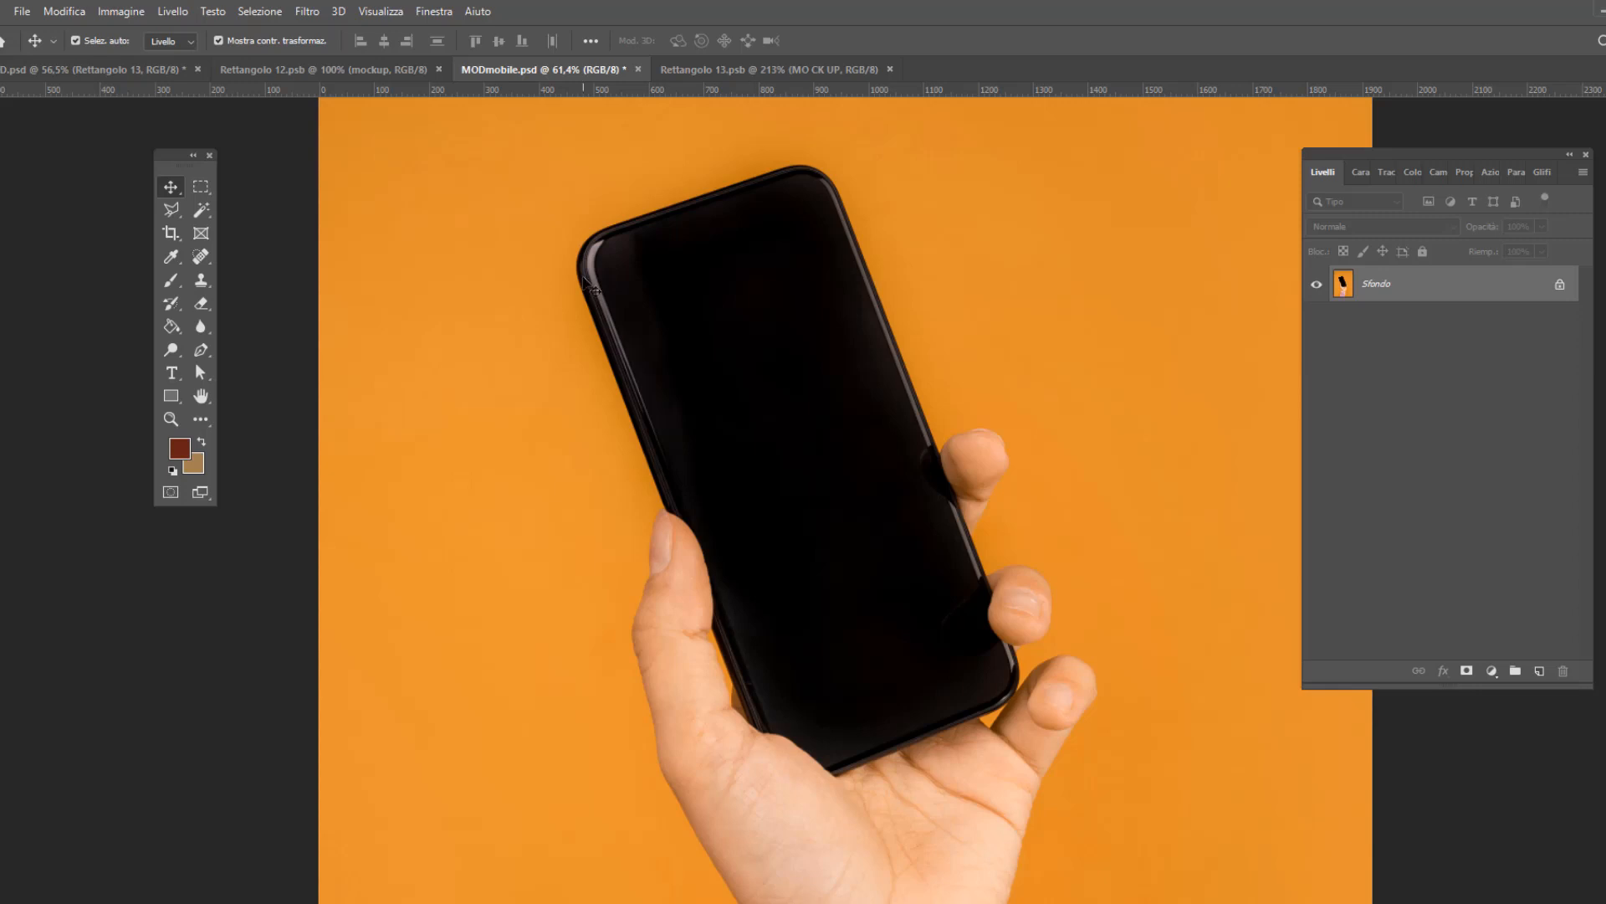
pyautogui.press('ctrl')
pyautogui.hotkey('ctrl', 'j')
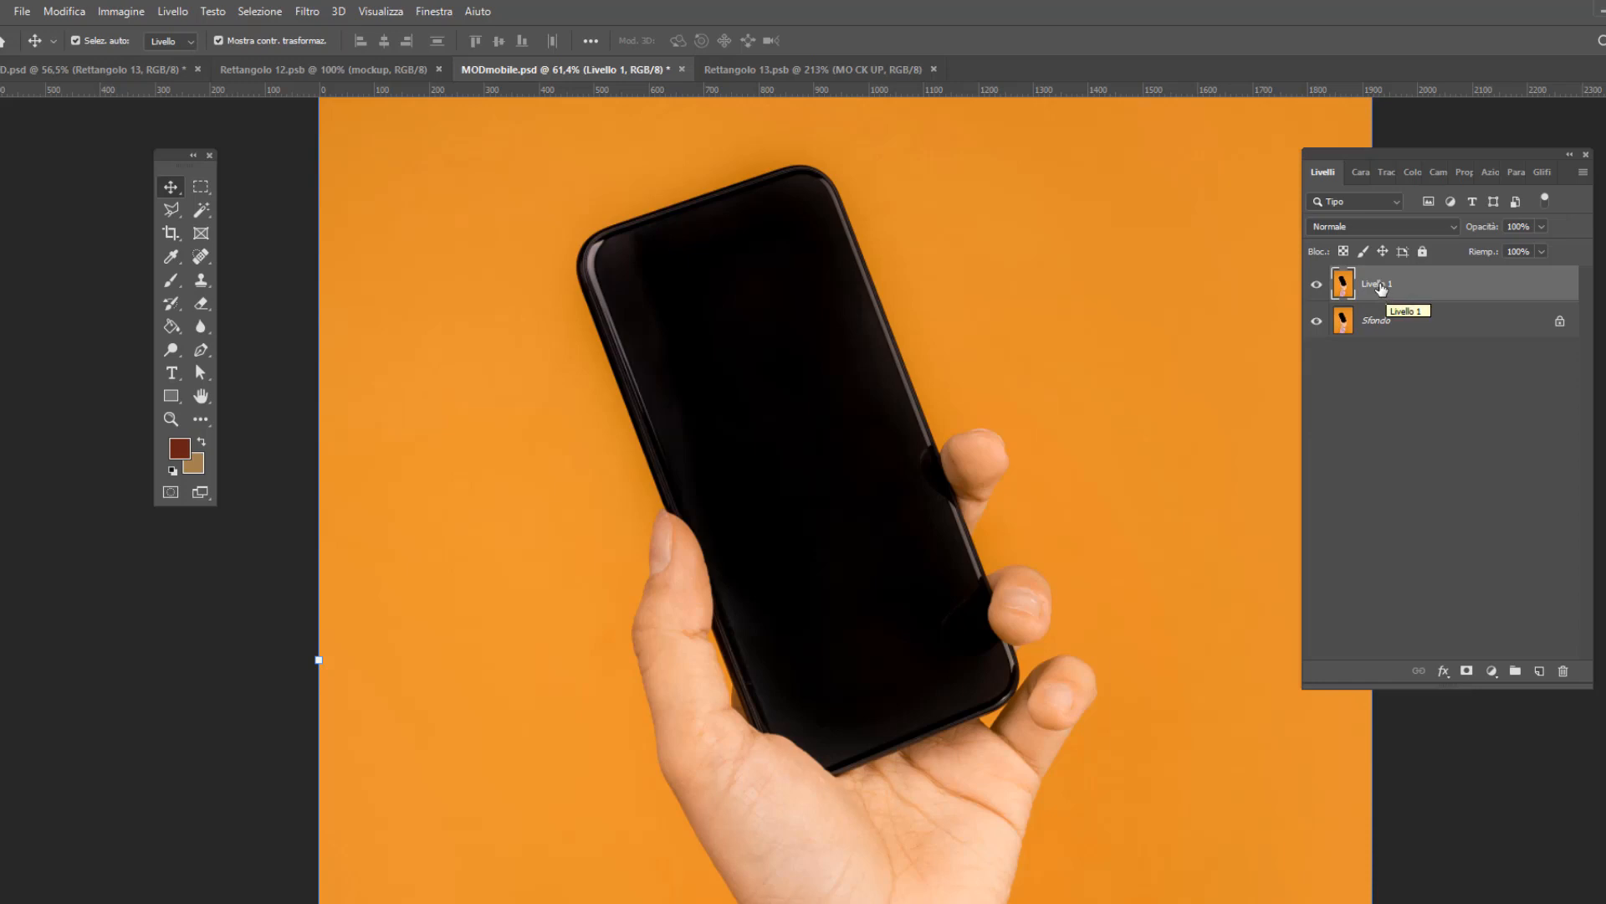
pyautogui.moveTo(1384, 320); pyautogui.dragTo(1422, 322)
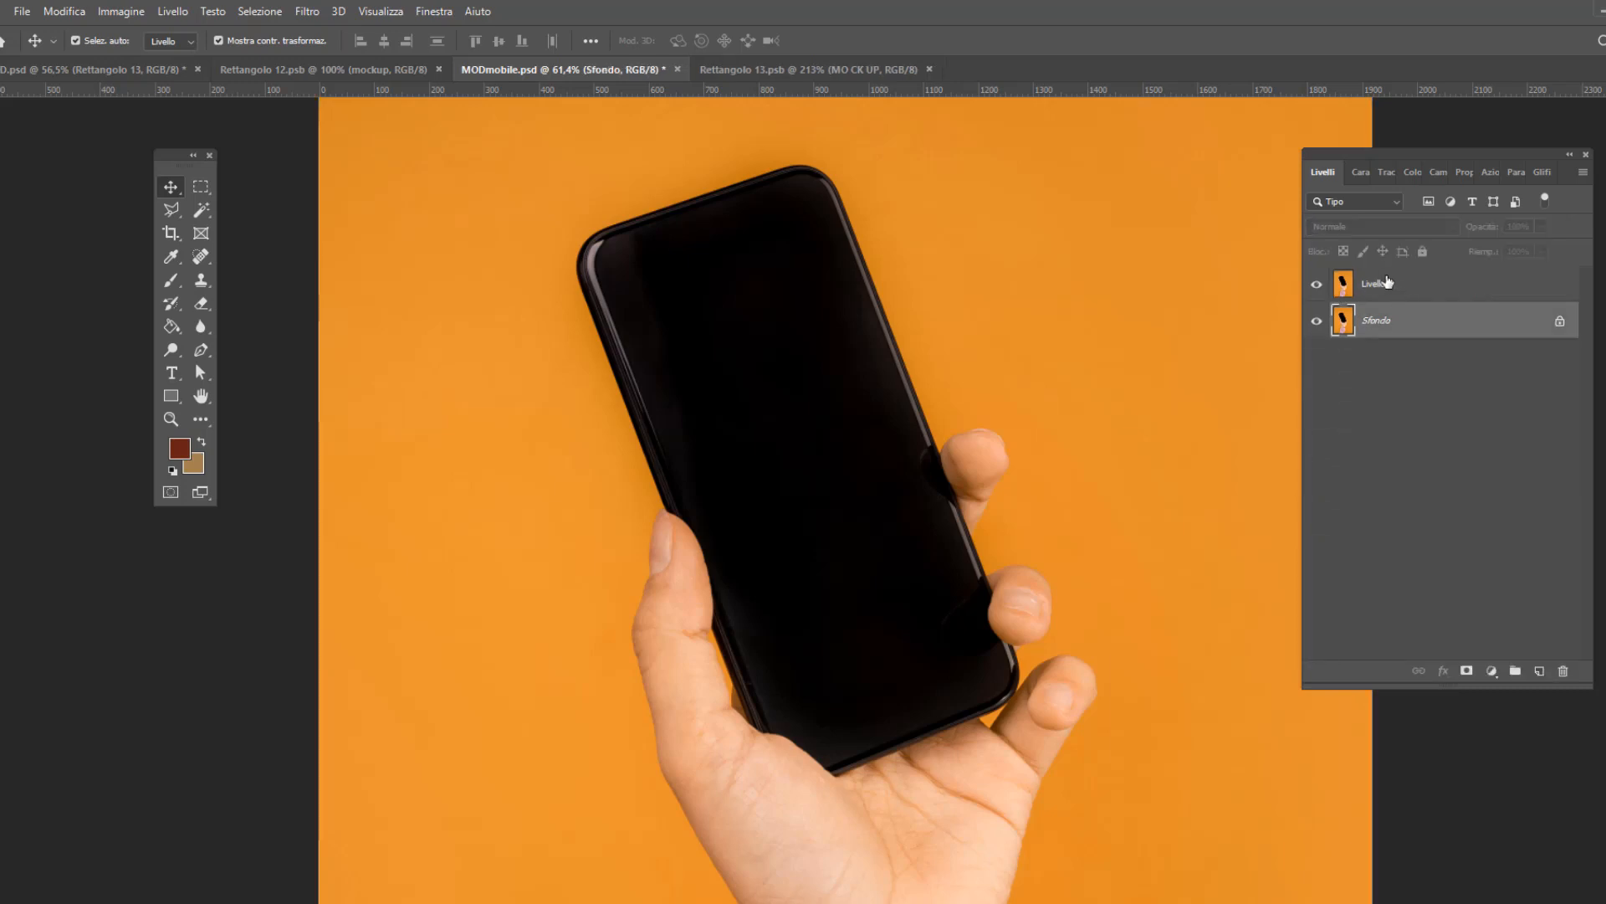
# Step: Draw a semi-transparent white rectangle about 864 × 1202 px over the handheld phone and convert it to a smart object
pyautogui.click(172, 396)
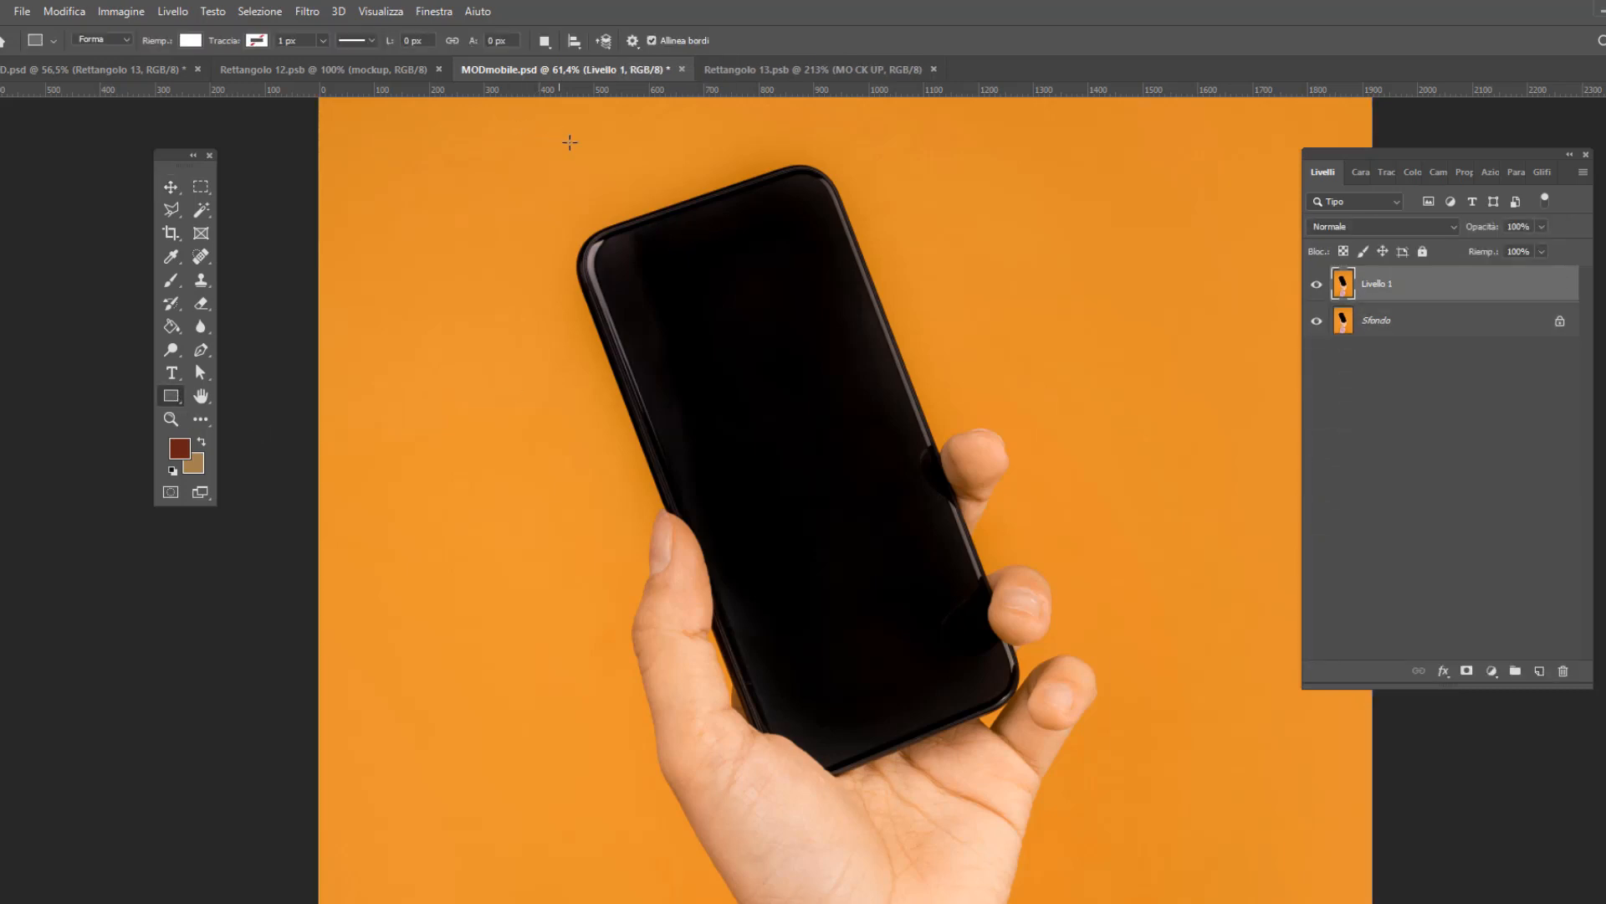
pyautogui.moveTo(562, 137); pyautogui.dragTo(1036, 797)
pyautogui.click(1322, 174)
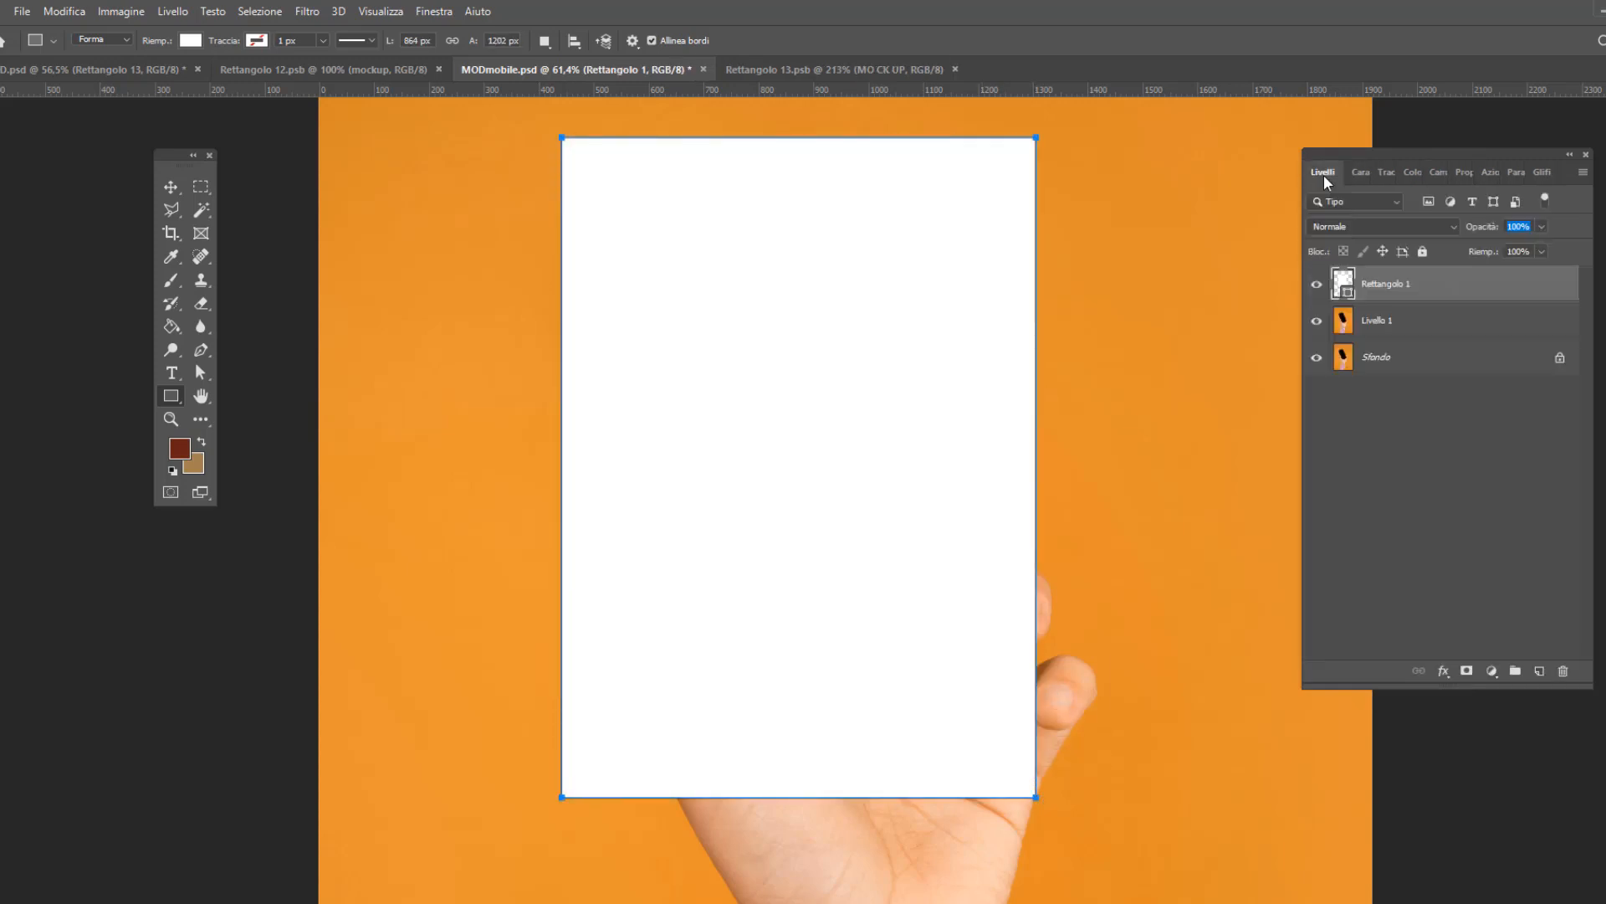
pyautogui.moveTo(1488, 232); pyautogui.dragTo(1457, 238)
# Step: Distort the white Rettangolo 1 smart object so its four corners roughly match the corners of the handheld phone's screen
pyautogui.press('v')
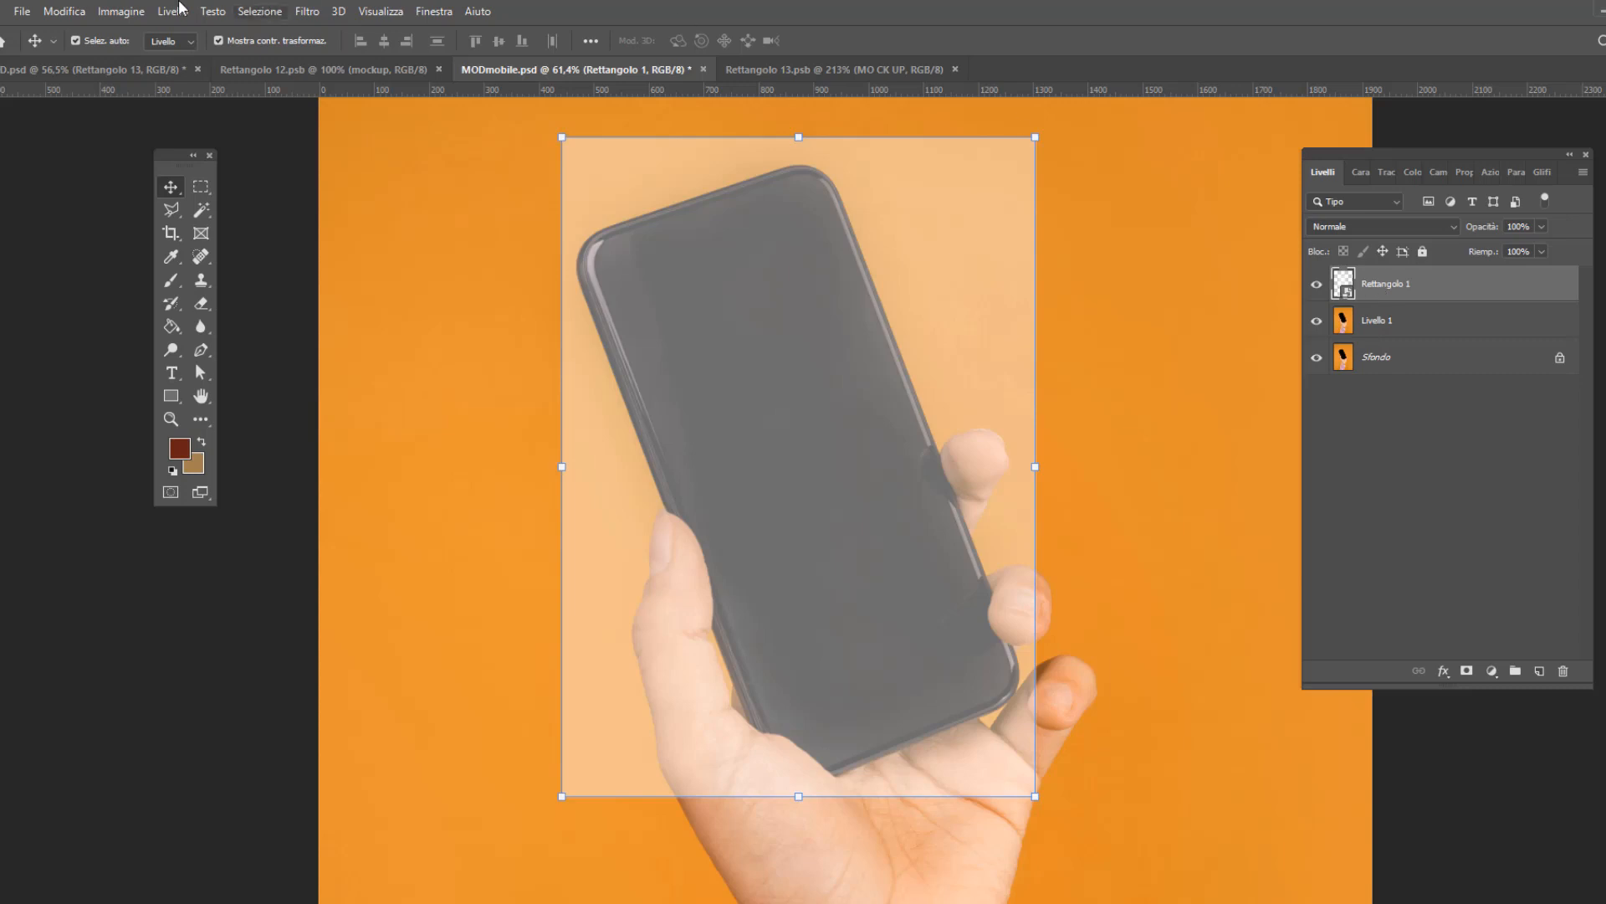
pyautogui.click(65, 12)
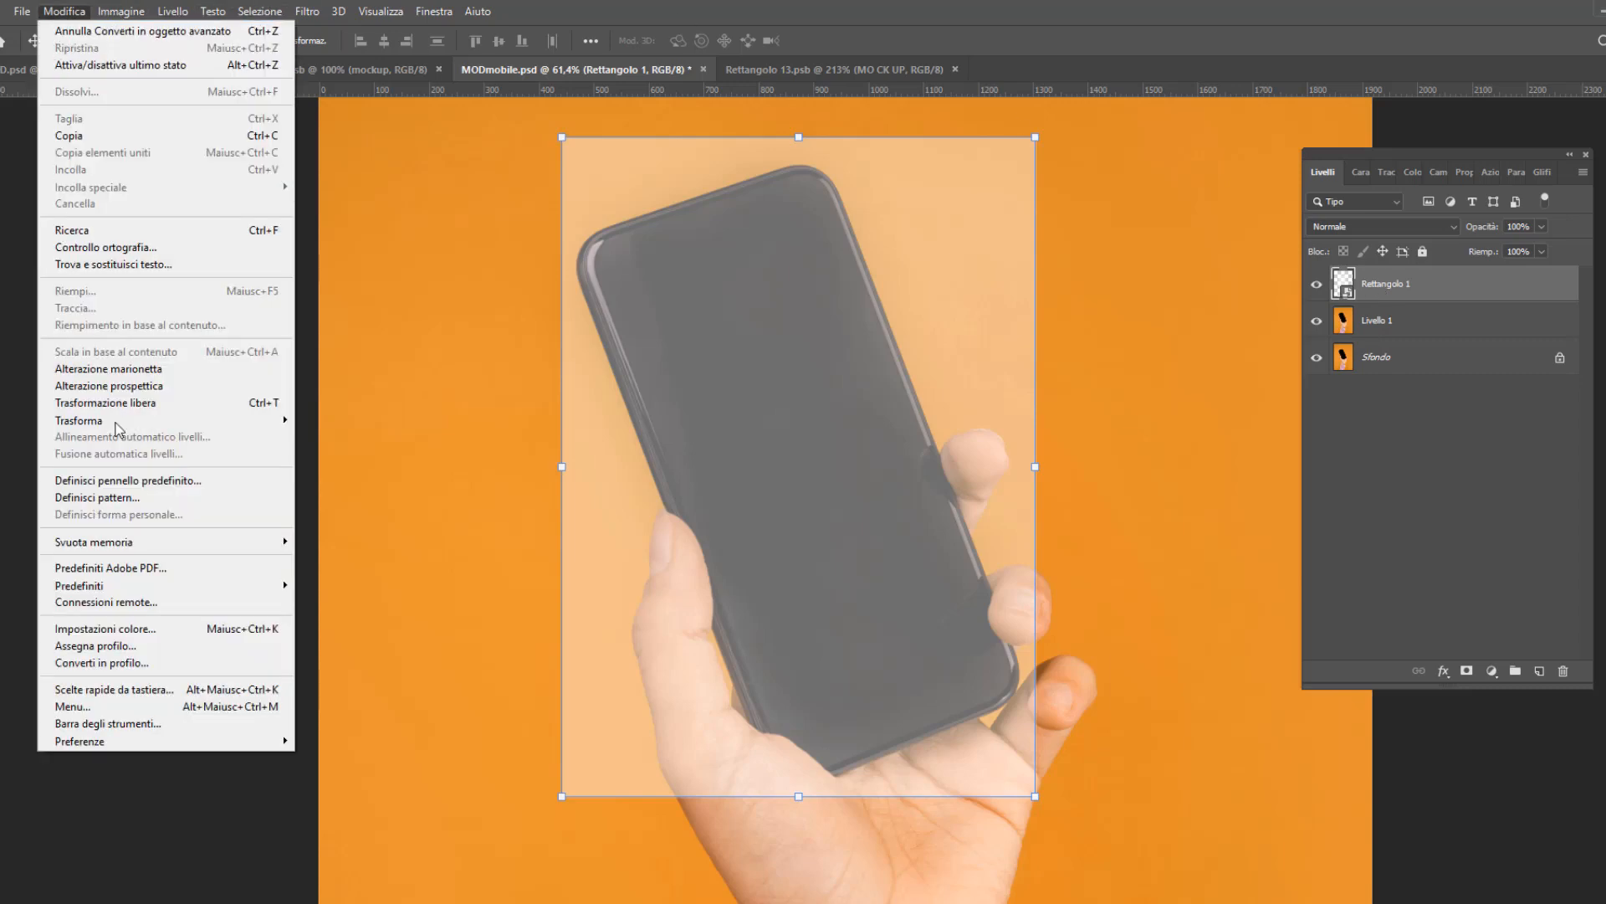
pyautogui.moveTo(270, 429)
pyautogui.click(334, 514)
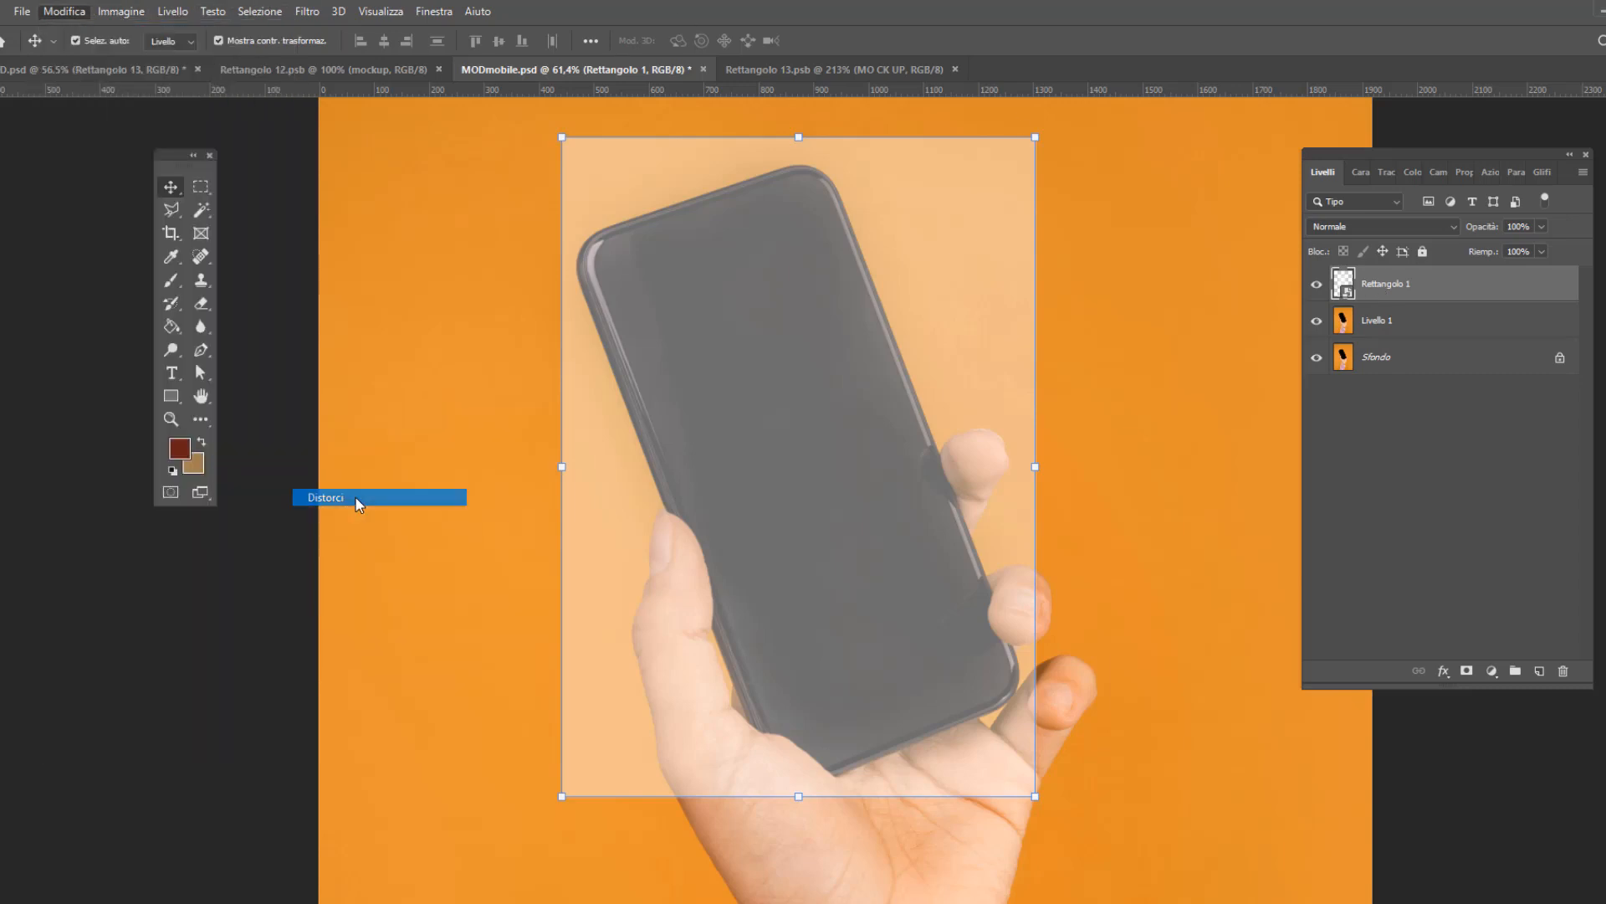
pyautogui.moveTo(563, 149); pyautogui.dragTo(580, 246)
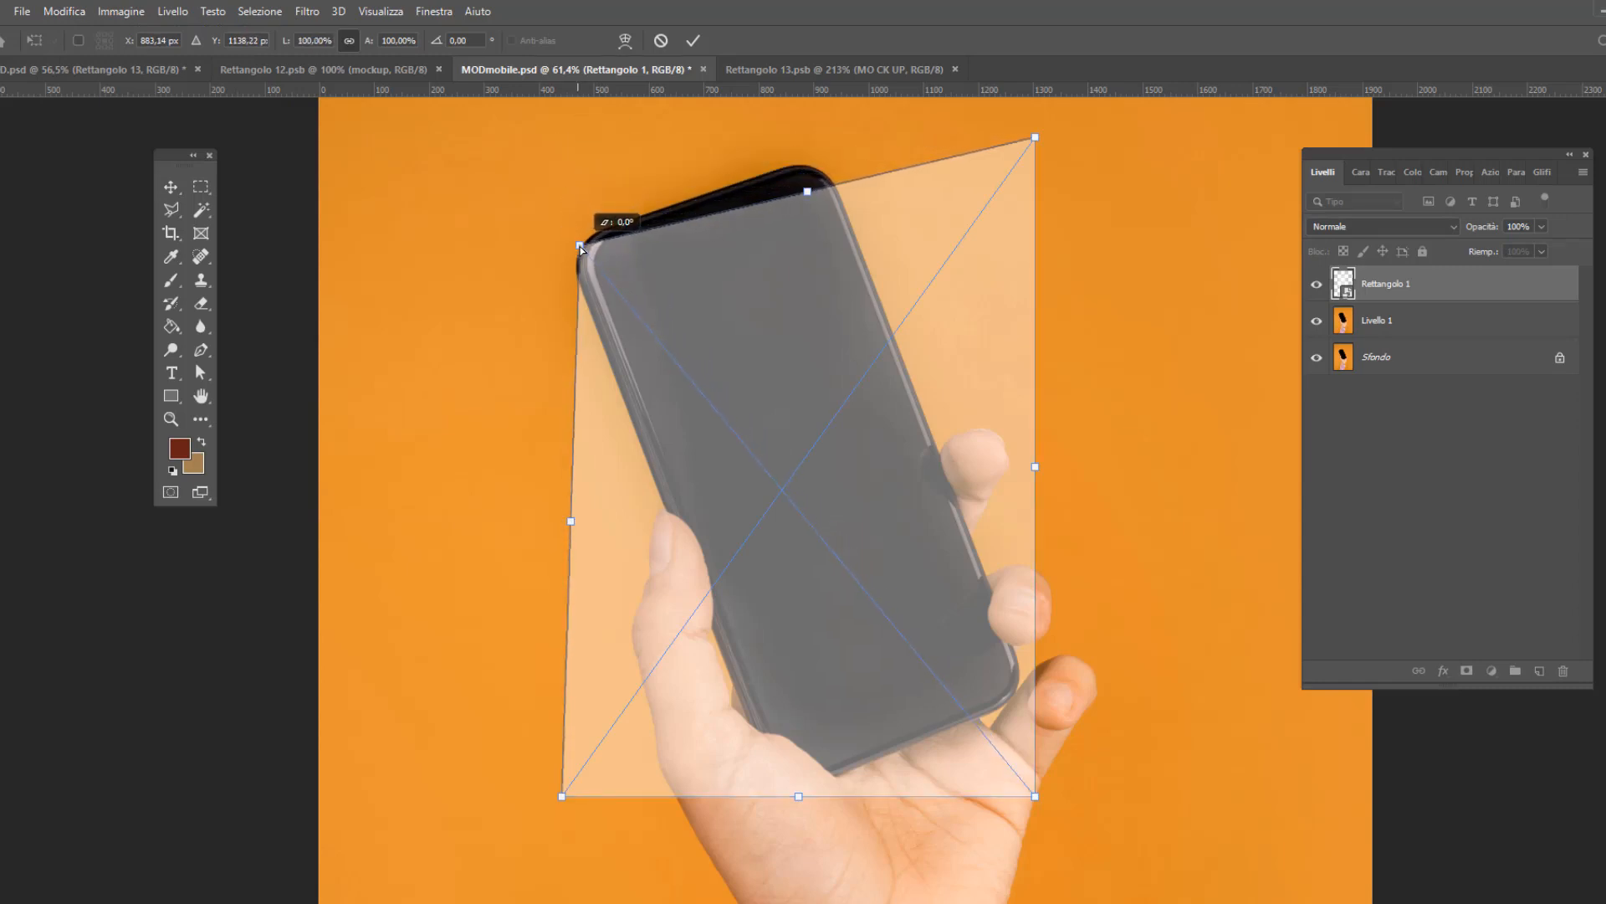
pyautogui.moveTo(1038, 139); pyautogui.dragTo(840, 164)
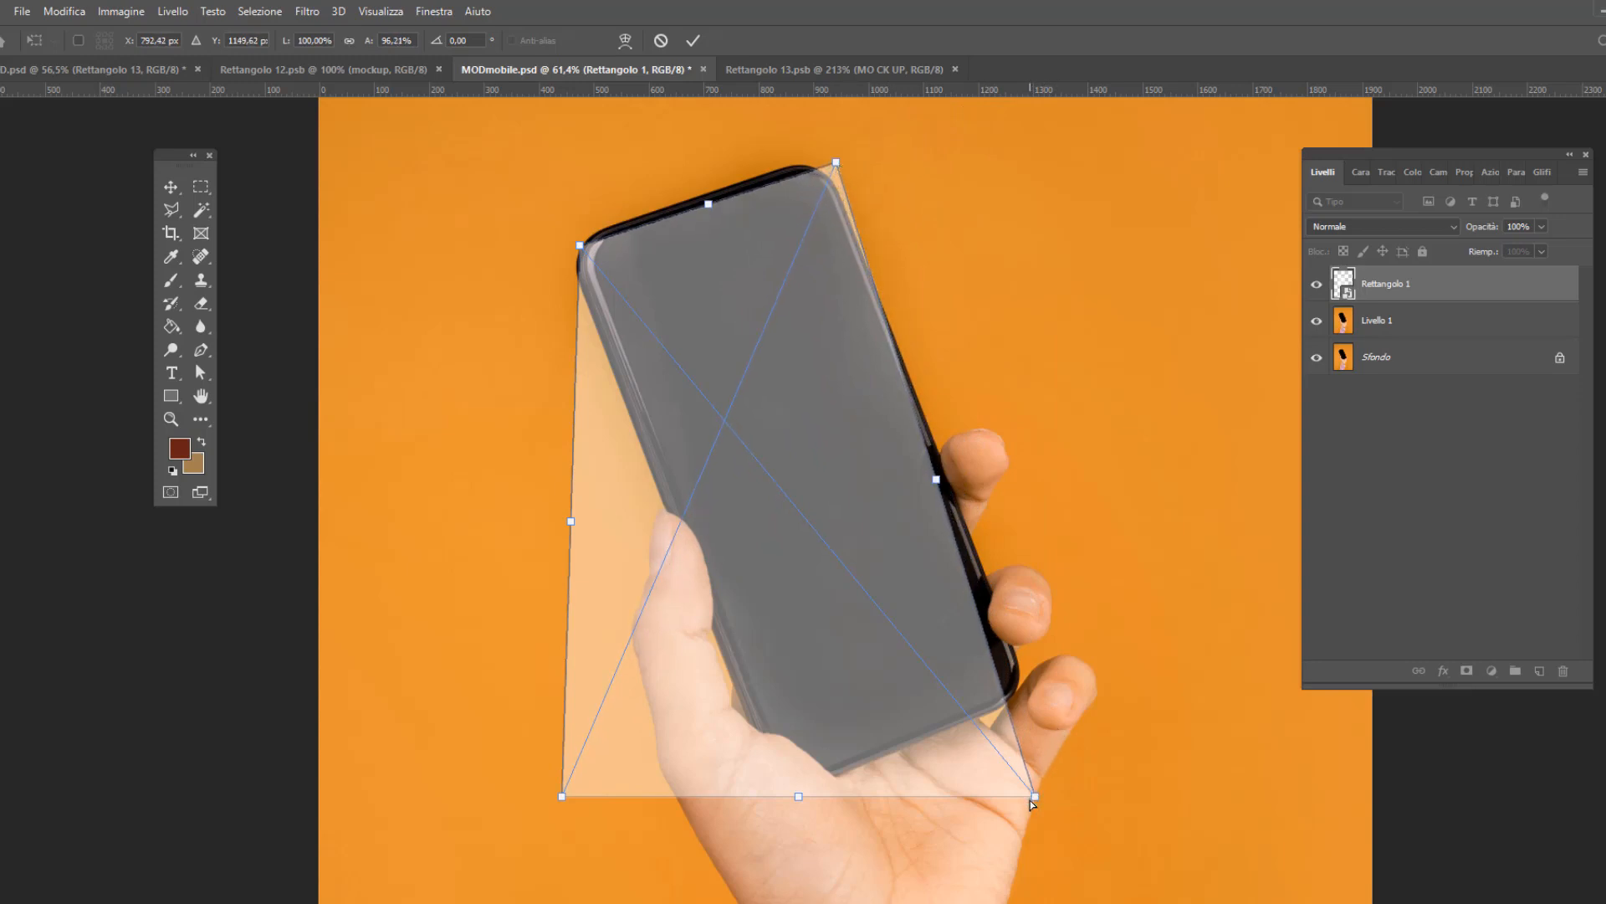
pyautogui.moveTo(1034, 796); pyautogui.dragTo(1020, 708)
pyautogui.moveTo(560, 801); pyautogui.dragTo(791, 783)
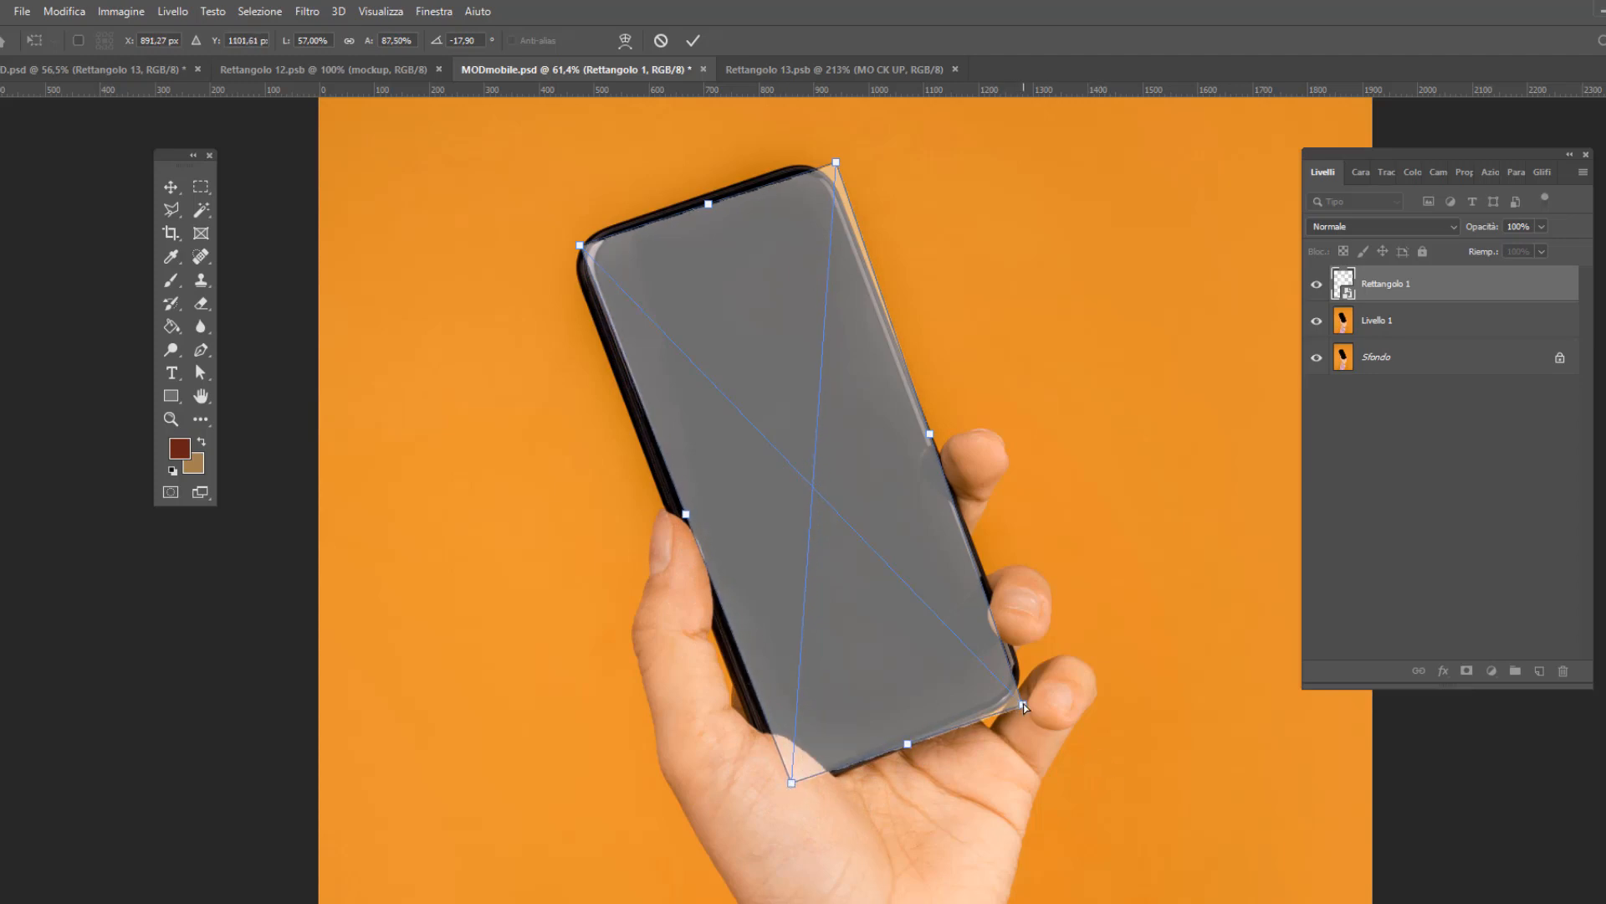
# Step: Refine the distorted corners so the white overlay sits inside the phone's bezel, and apply the transformation
pyautogui.moveTo(1024, 707); pyautogui.dragTo(1018, 690)
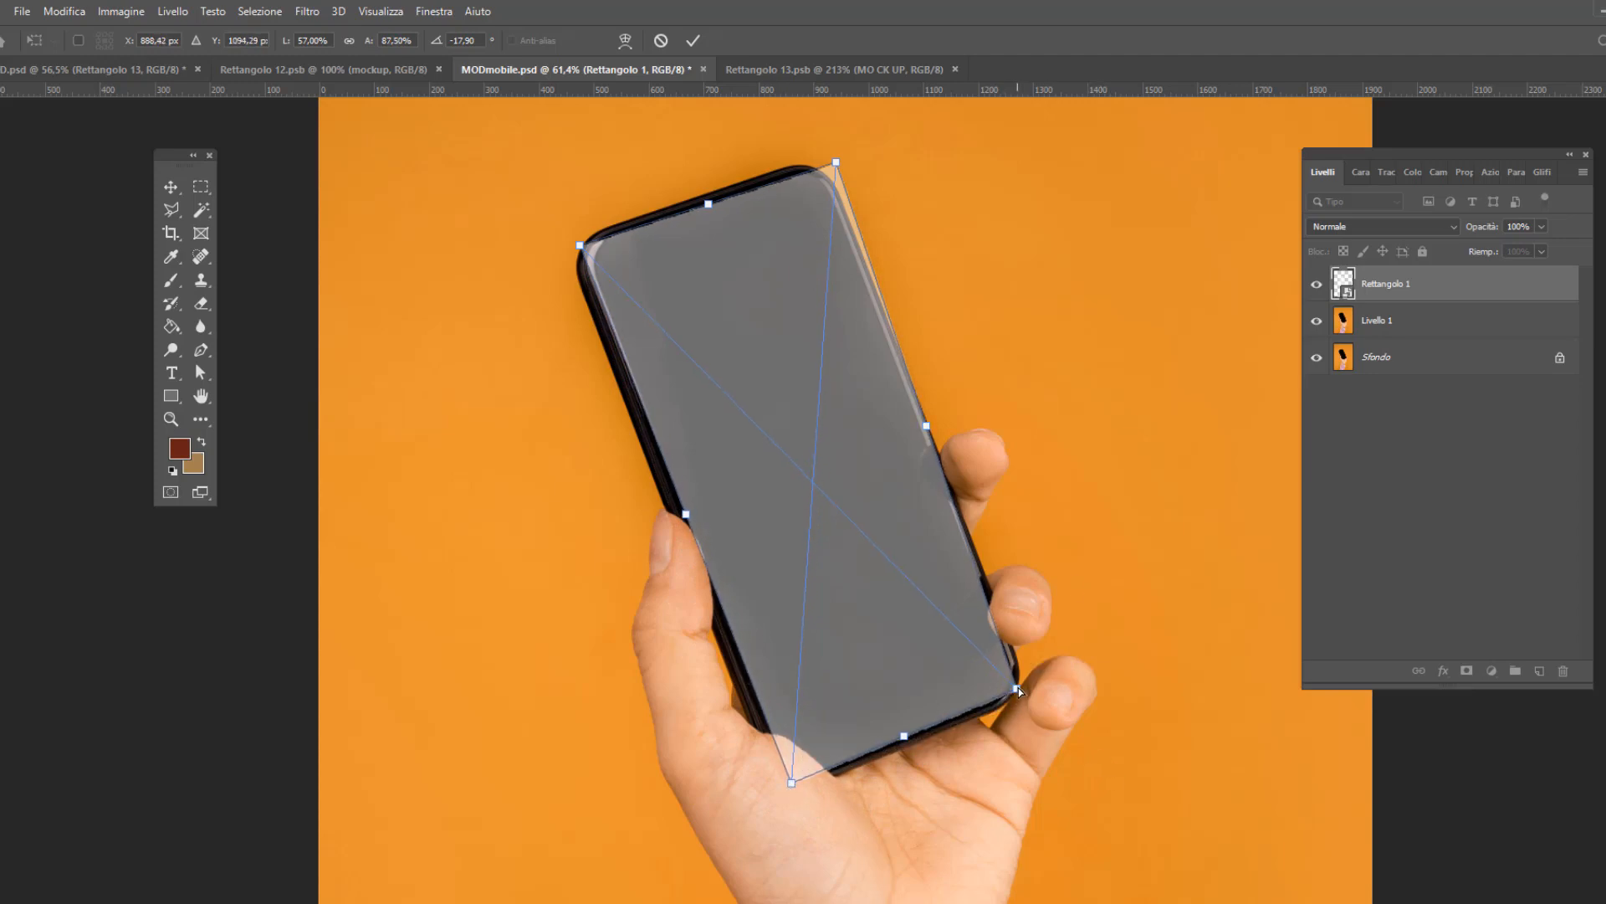
pyautogui.moveTo(836, 162); pyautogui.dragTo(817, 170)
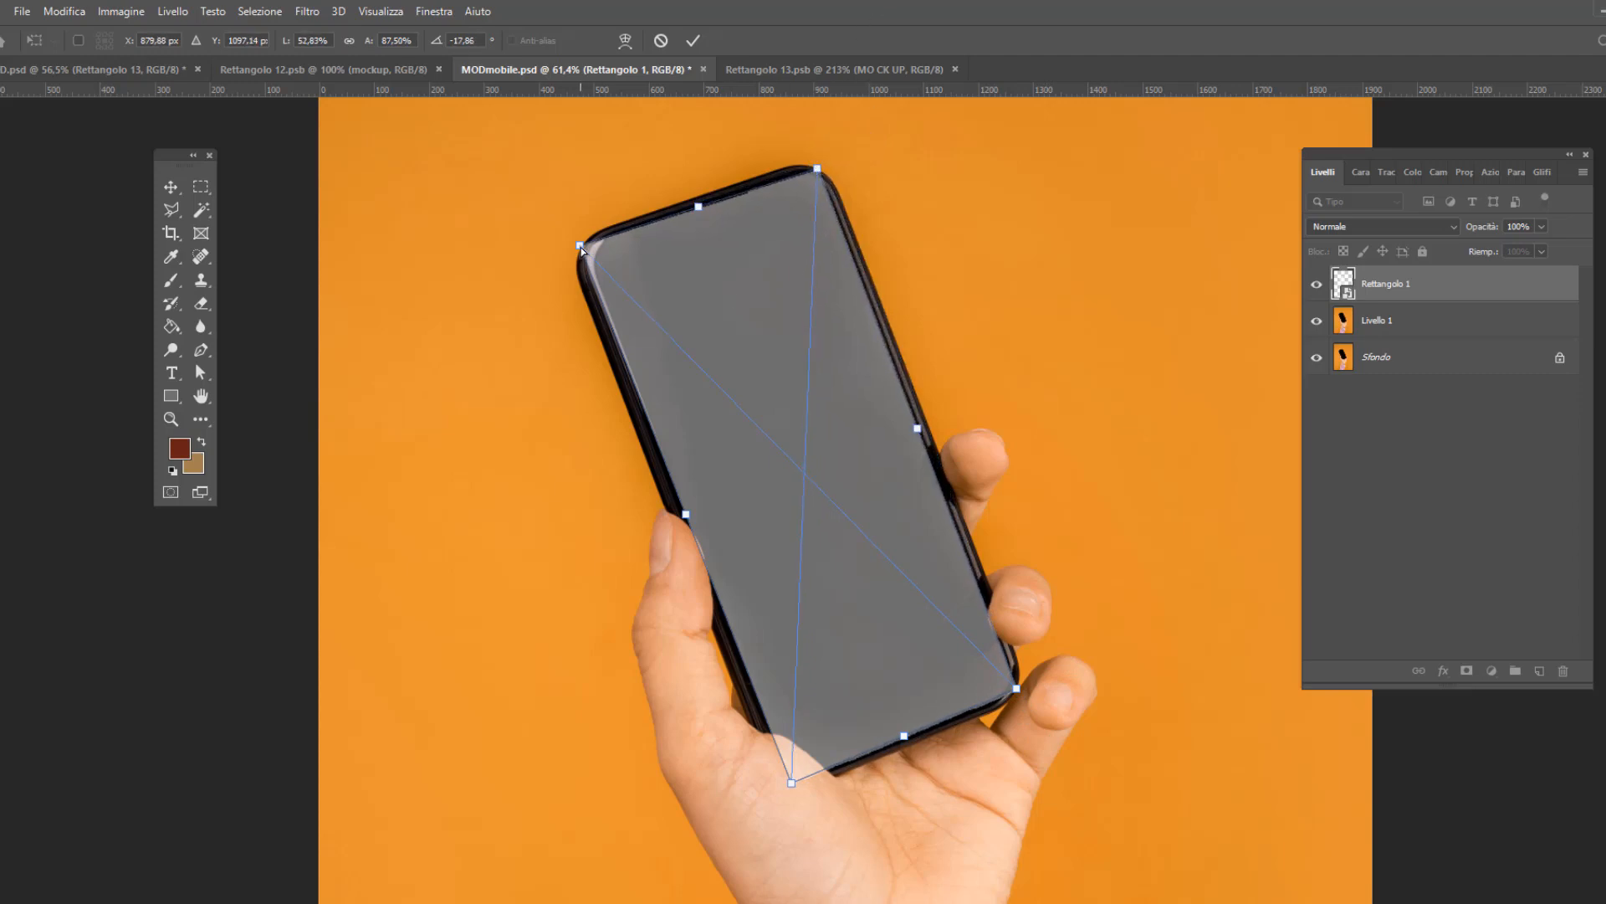
pyautogui.moveTo(580, 246); pyautogui.dragTo(585, 249)
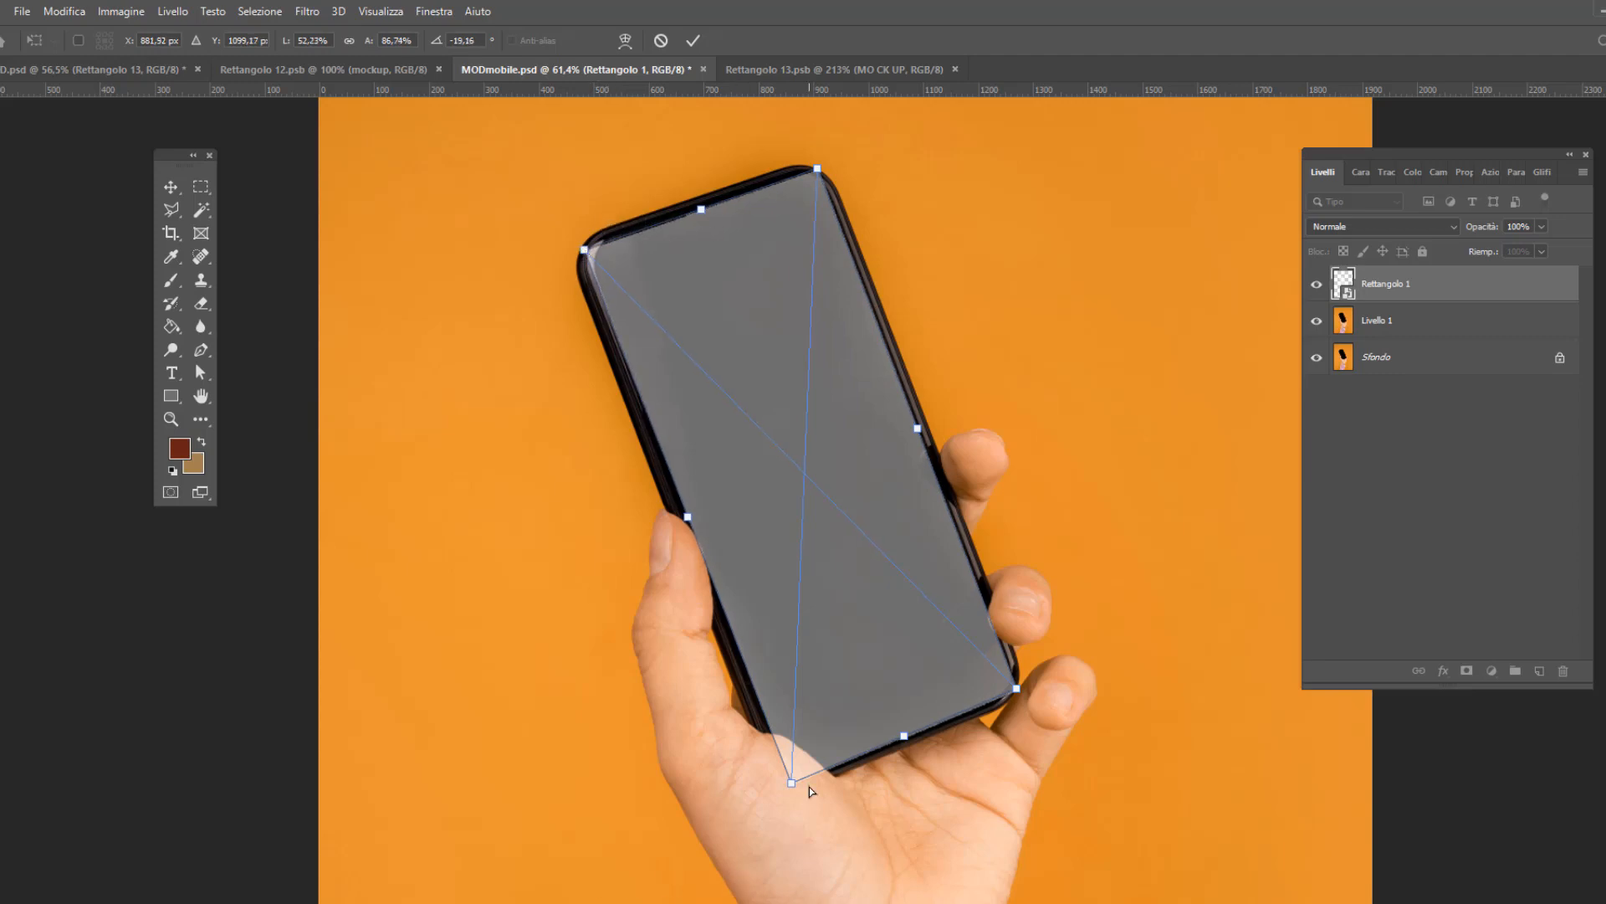
pyautogui.moveTo(792, 785); pyautogui.dragTo(792, 787)
pyautogui.press('Return')
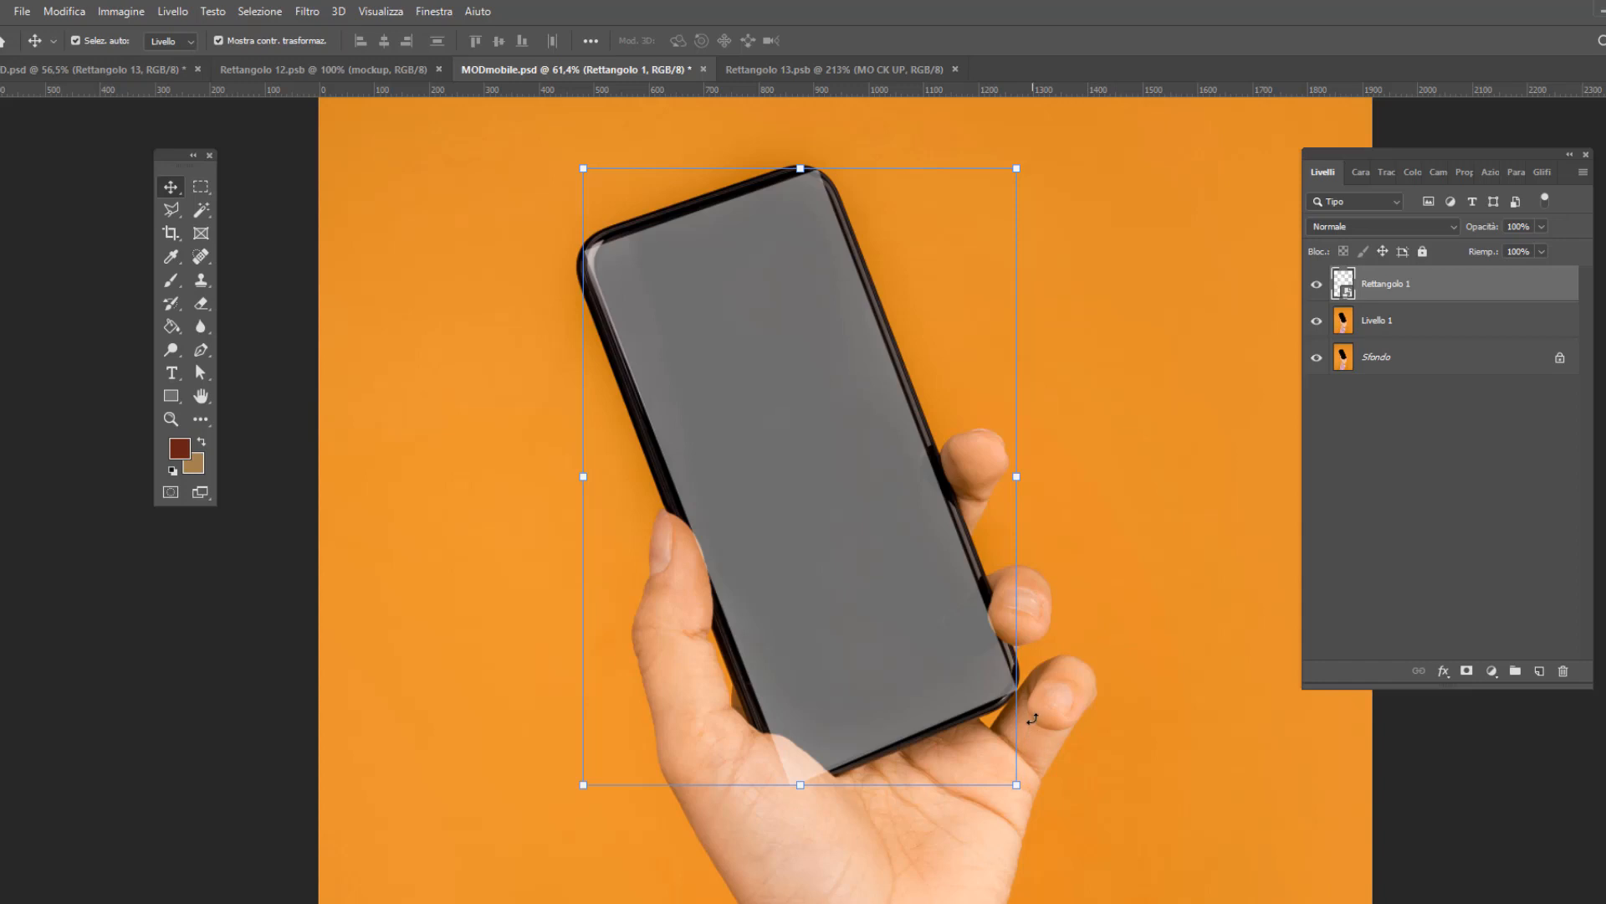
# Step: Examine up close how the white overlay's edges and corners line up with the phone's bezel and the fingers
pyautogui.scroll(5, 1028, 713)
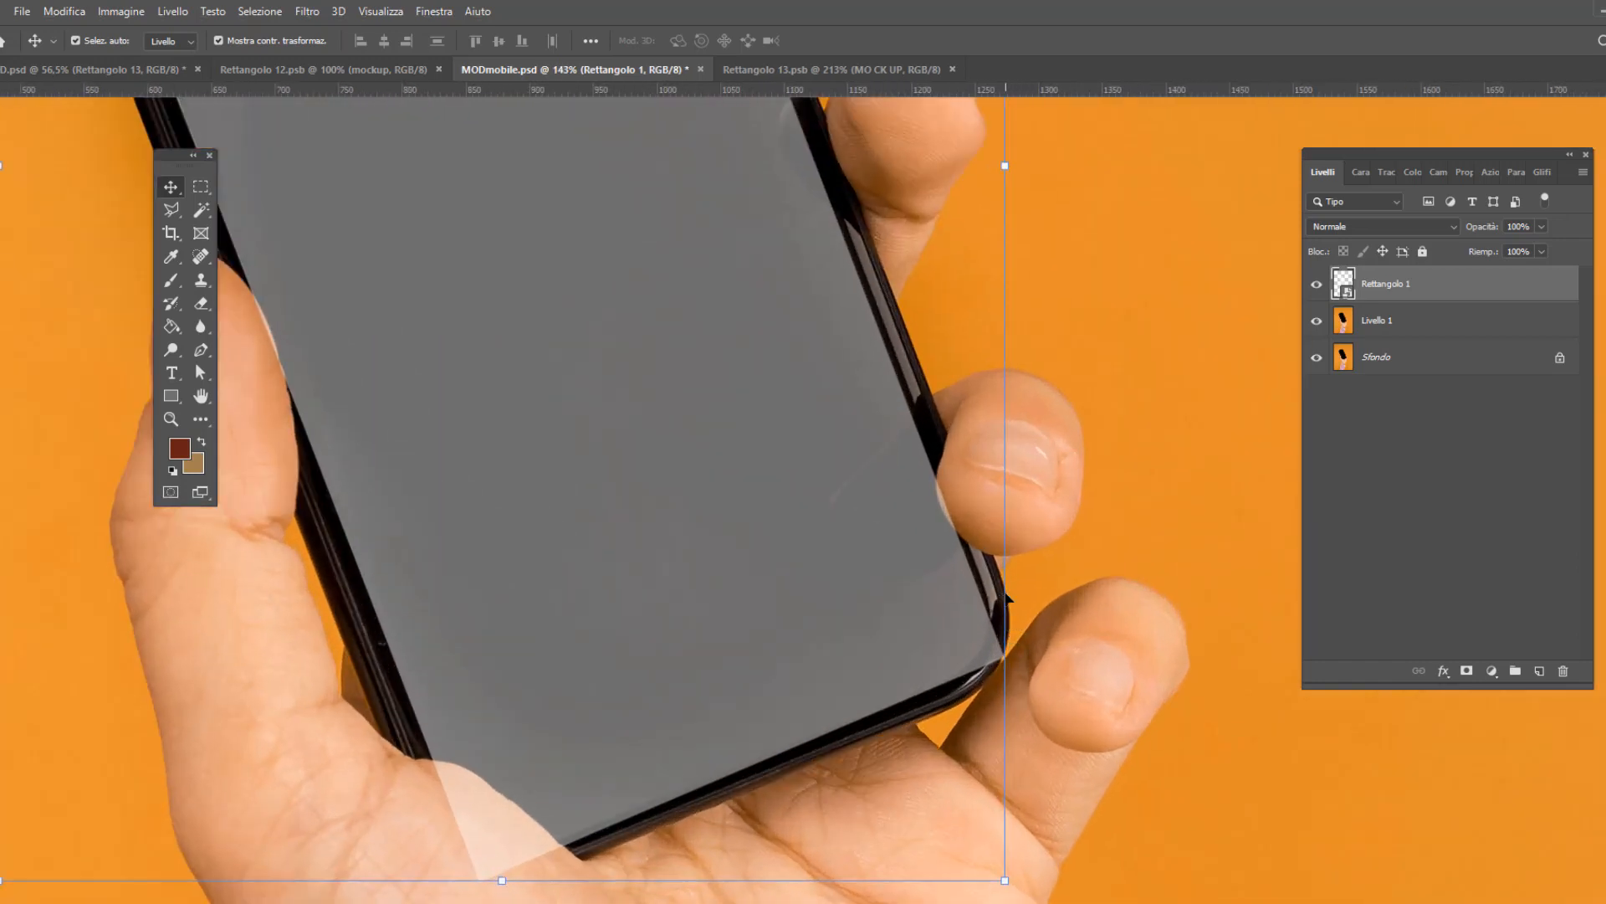
pyautogui.press('h')
pyautogui.moveTo(1040, 585); pyautogui.dragTo(1076, 661)
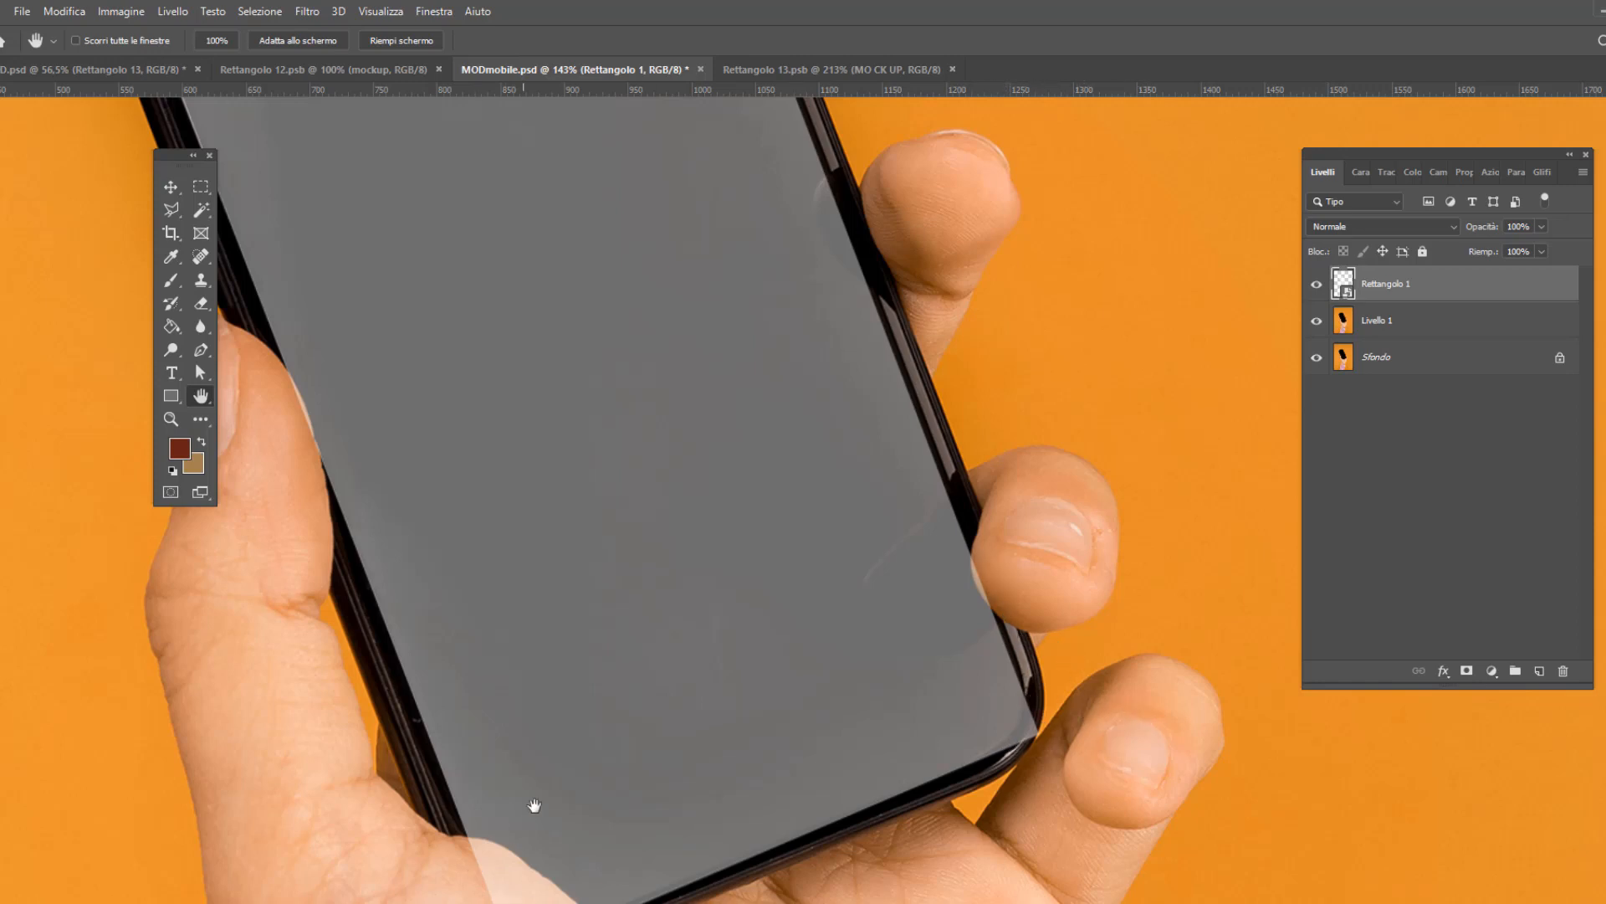
pyautogui.moveTo(535, 805); pyautogui.dragTo(602, 631)
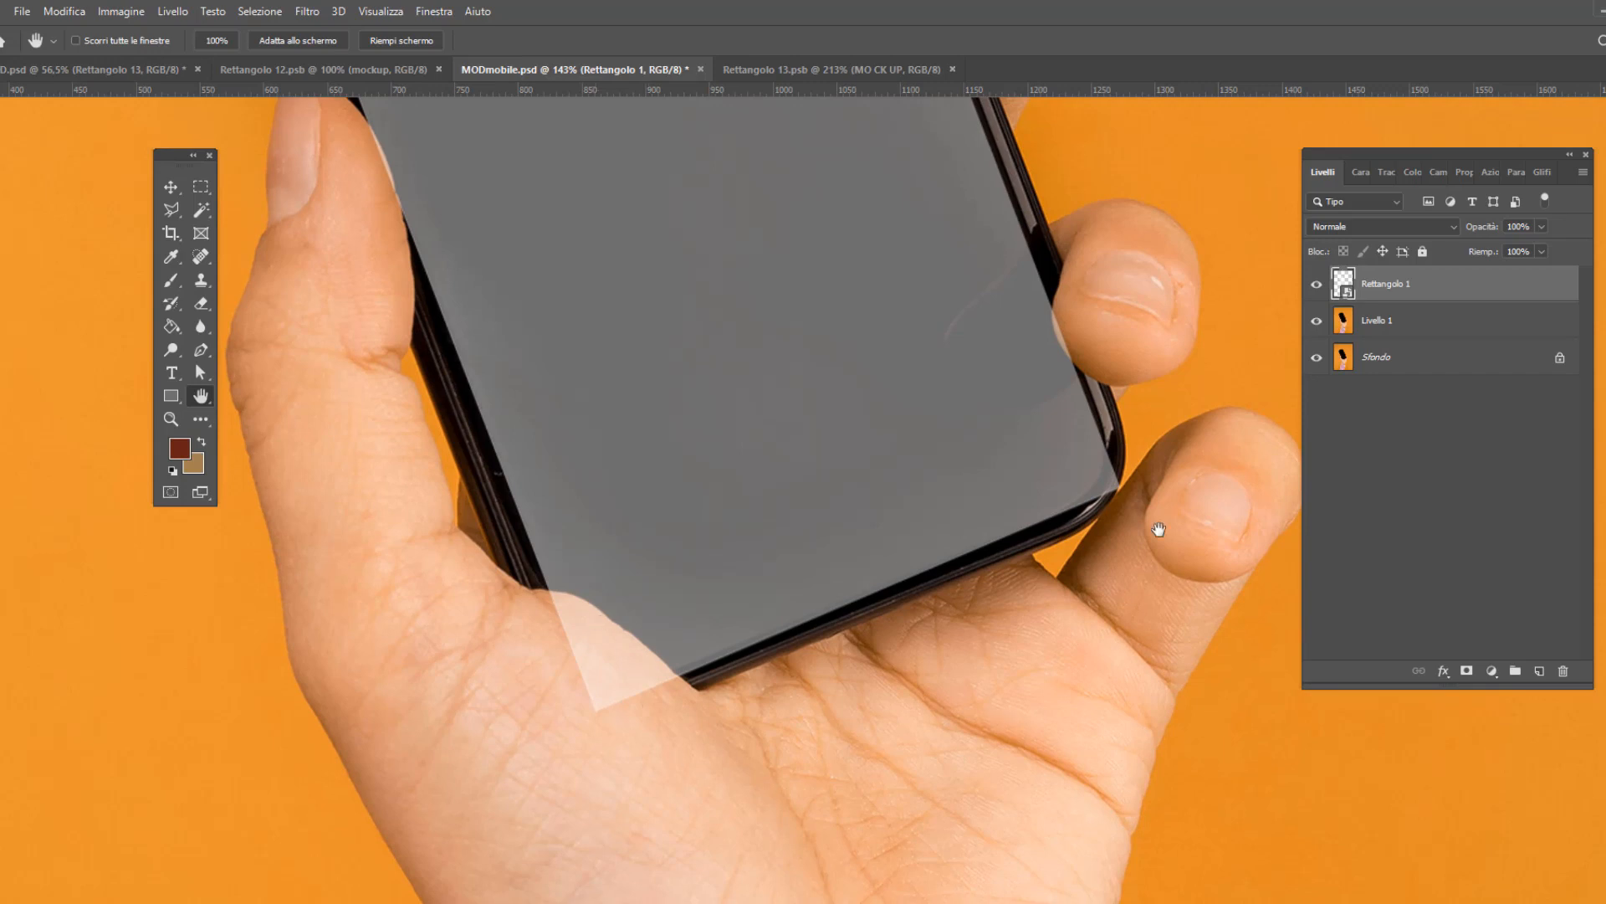
pyautogui.moveTo(1090, 334); pyautogui.dragTo(1255, 727)
pyautogui.moveTo(1083, 294); pyautogui.dragTo(1129, 708)
pyautogui.moveTo(821, 471); pyautogui.dragTo(1003, 169)
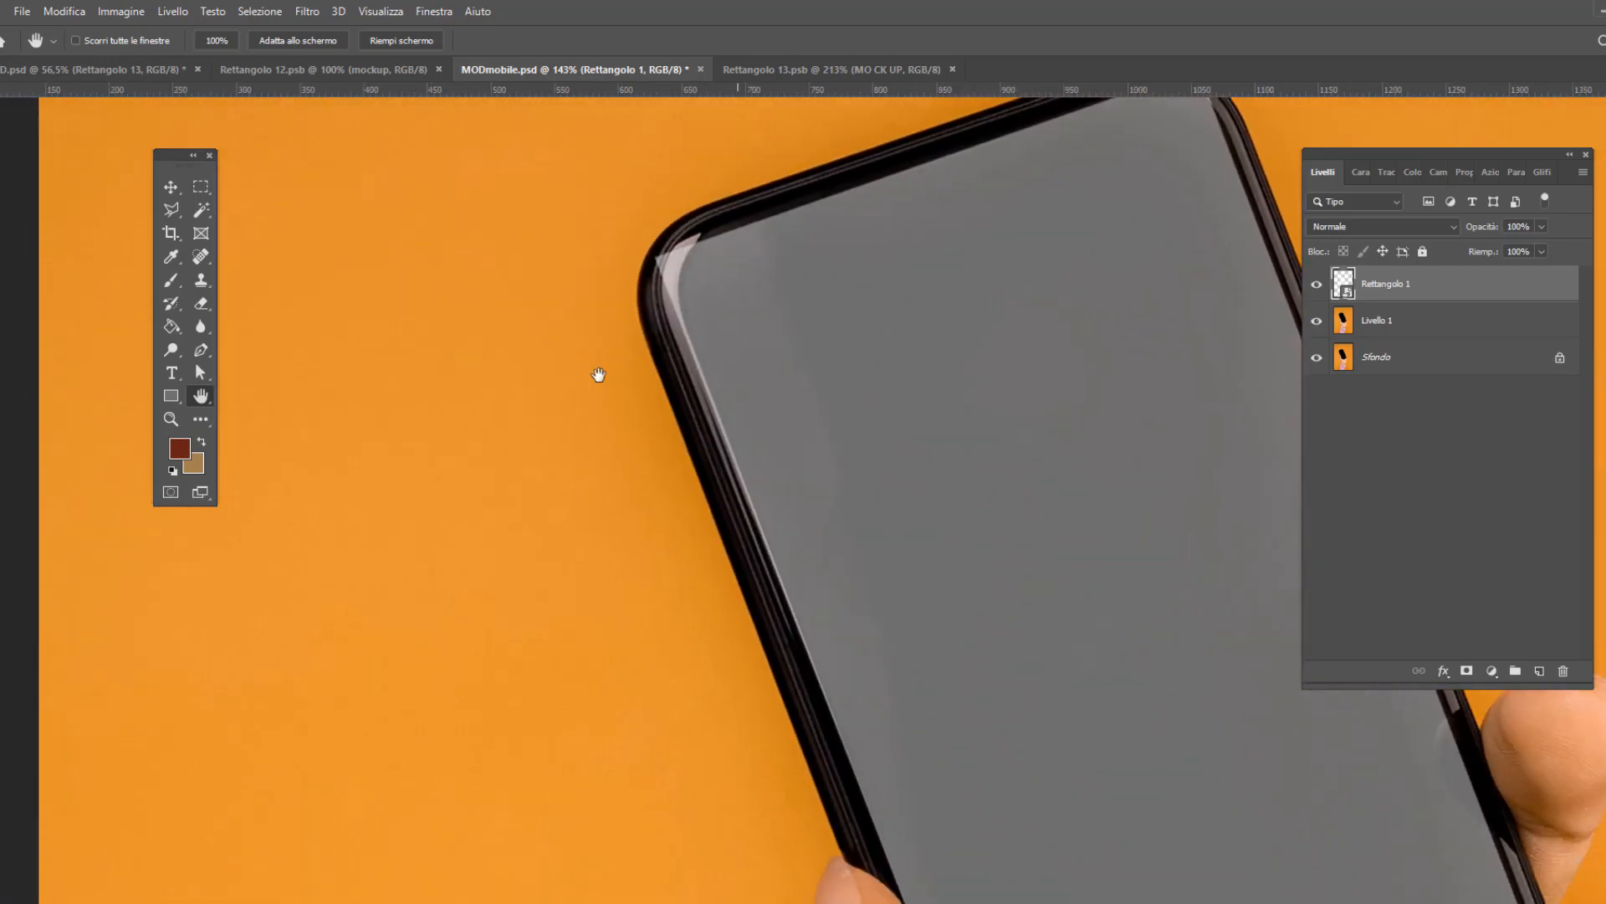
pyautogui.moveTo(599, 375); pyautogui.dragTo(839, 329)
pyautogui.moveTo(937, 530); pyautogui.dragTo(795, 348)
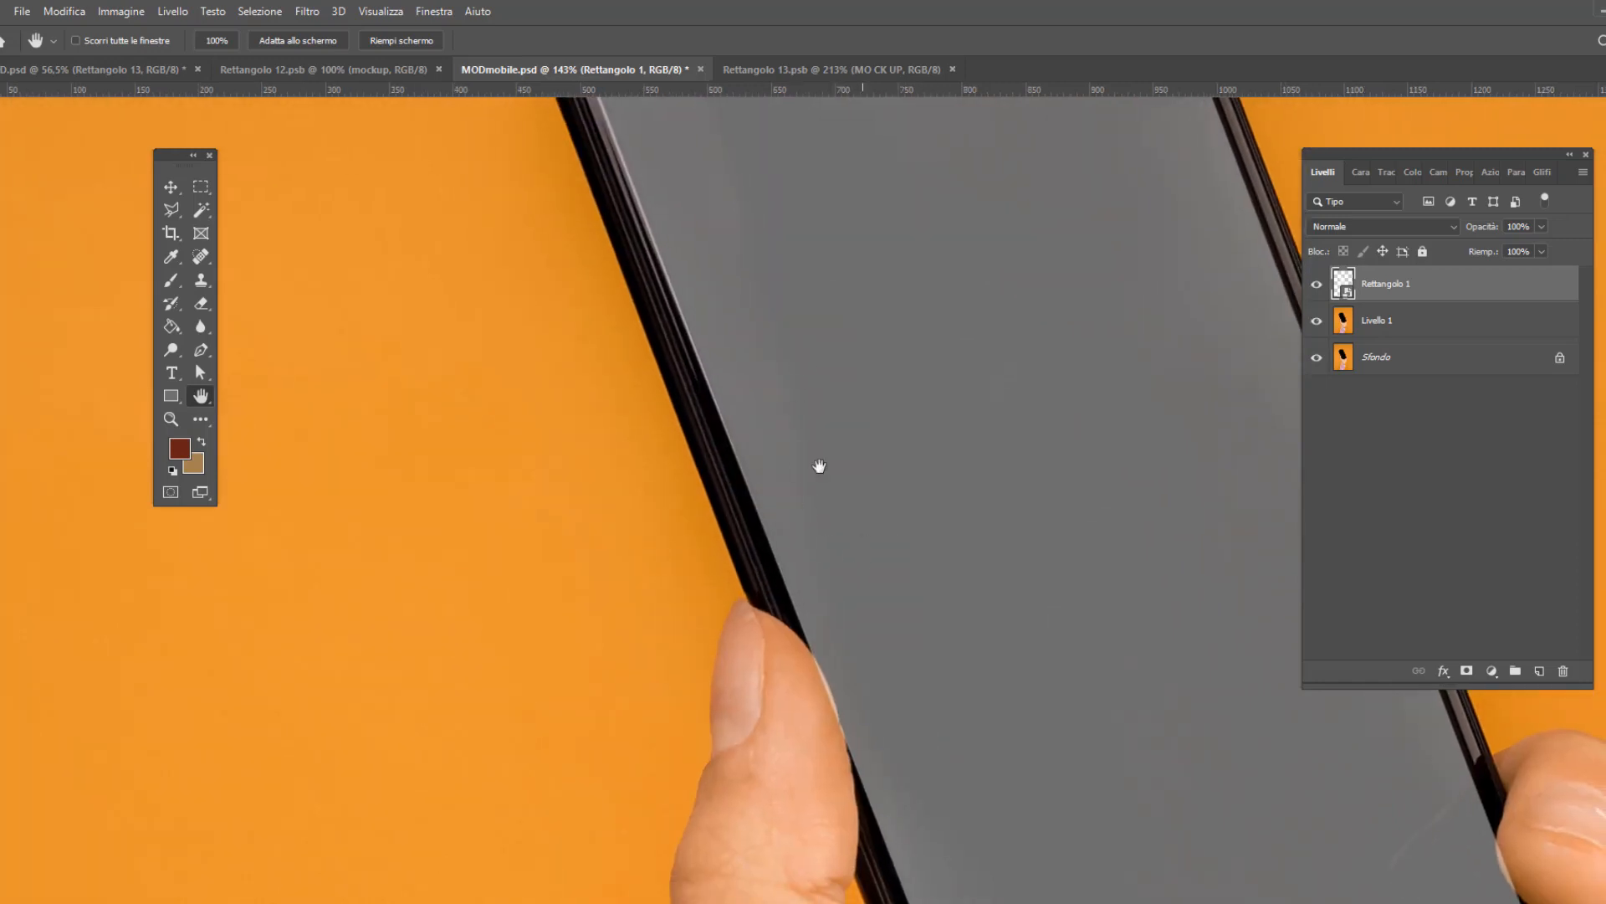
pyautogui.moveTo(819, 466); pyautogui.dragTo(744, 318)
pyautogui.moveTo(974, 453); pyautogui.dragTo(791, 573)
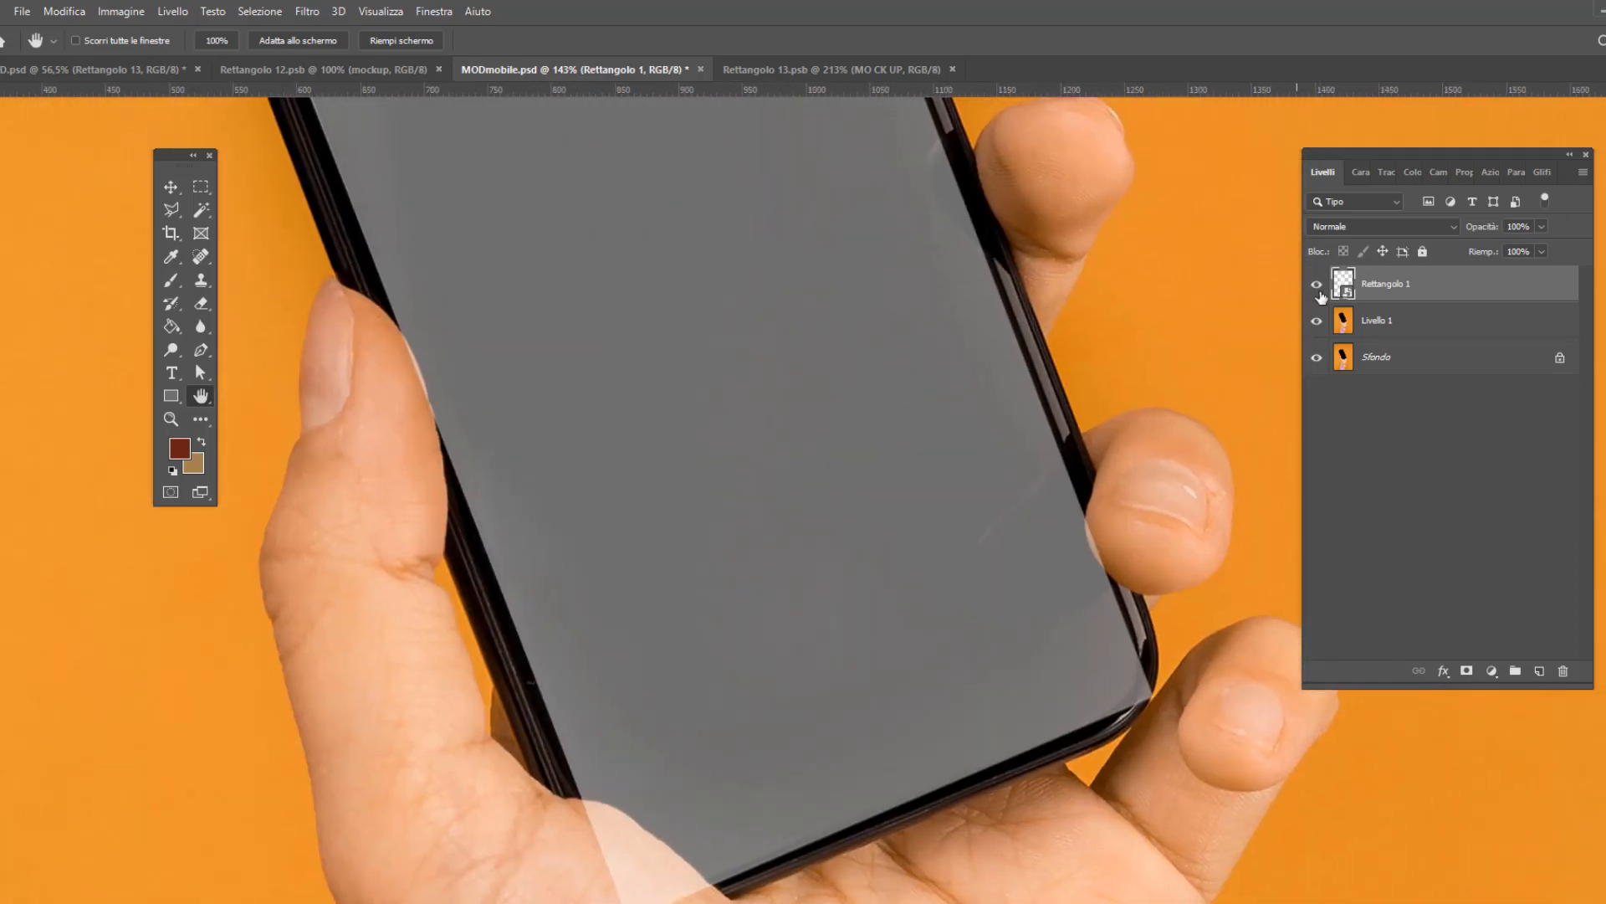
# Step: Distort Rettangolo 1 again, adjusting its lower-left corner over the palm to follow the screen edges, and apply it
pyautogui.click(173, 187)
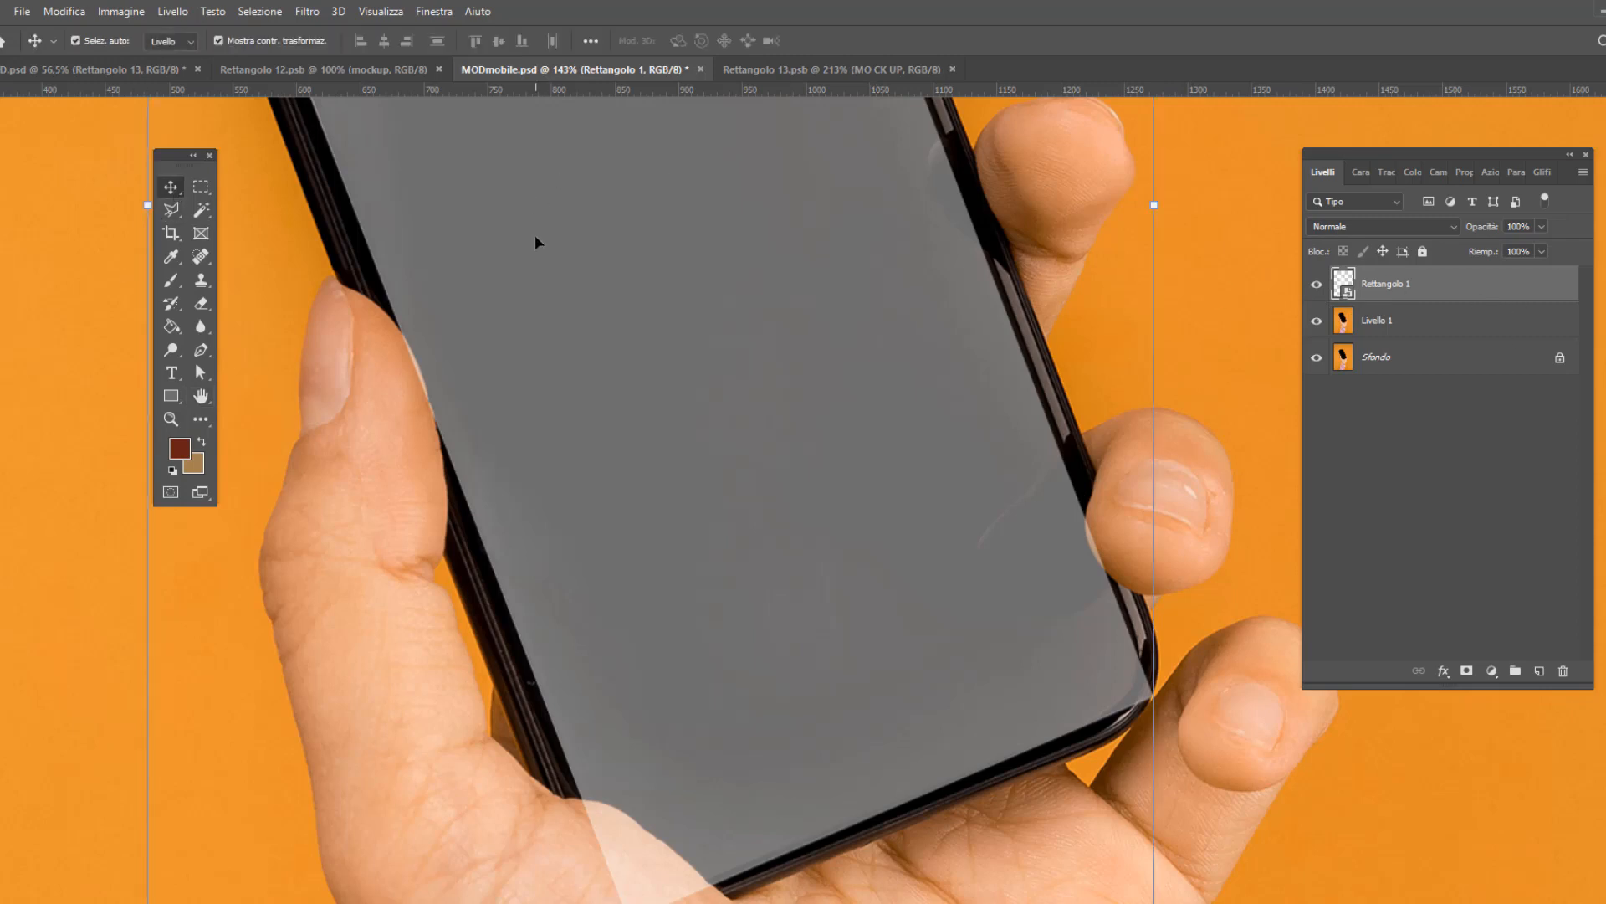
pyautogui.click(57, 14)
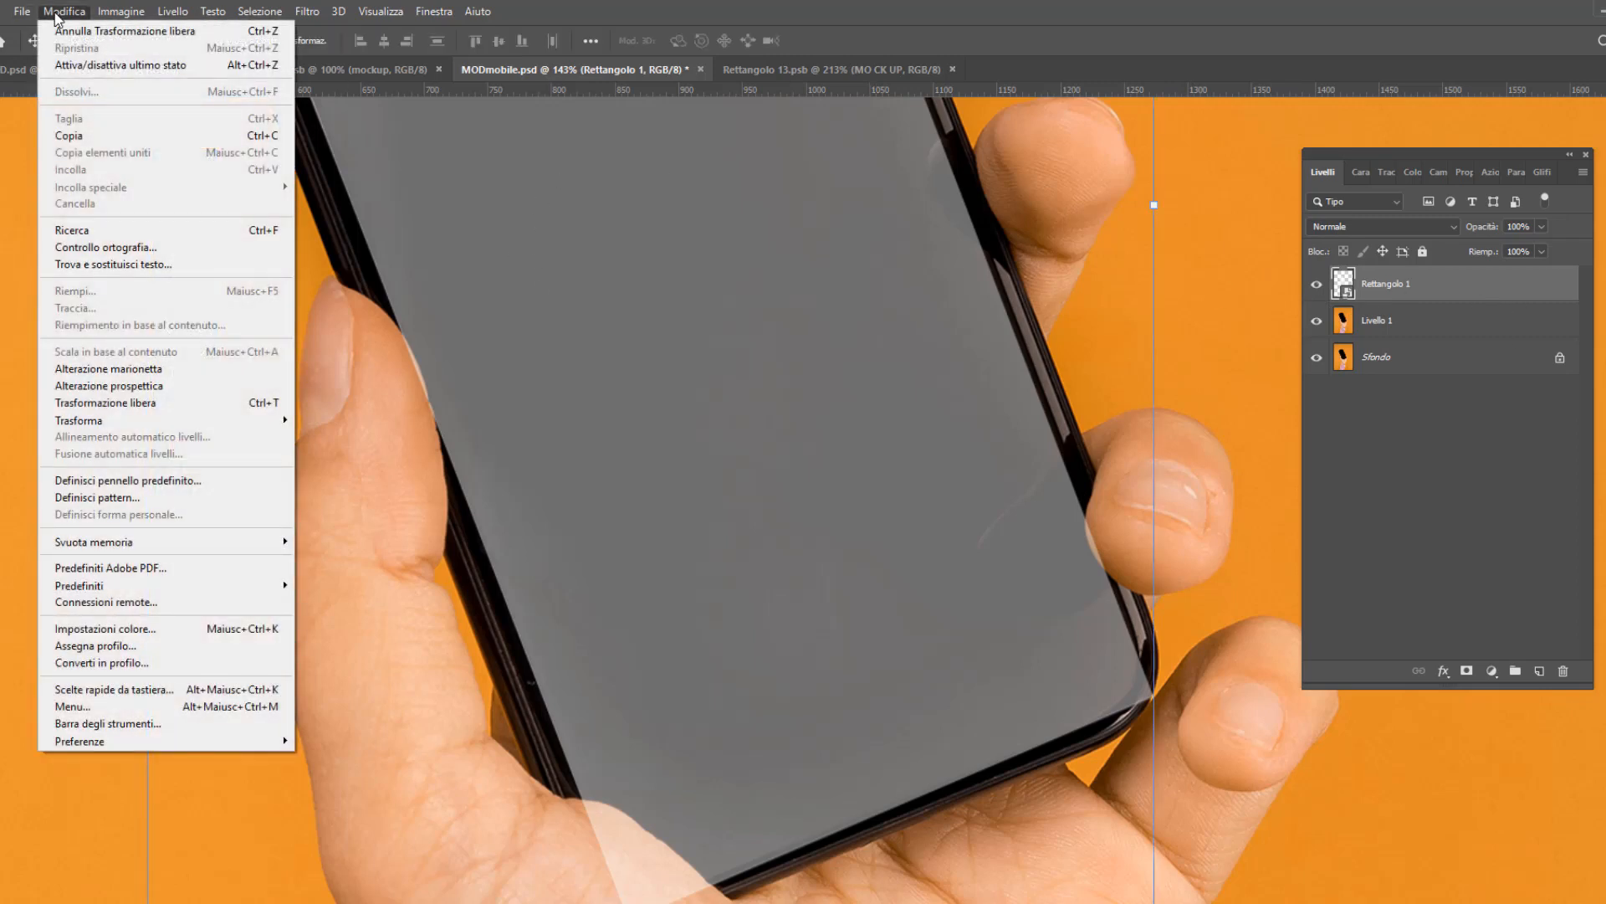
pyautogui.moveTo(221, 423)
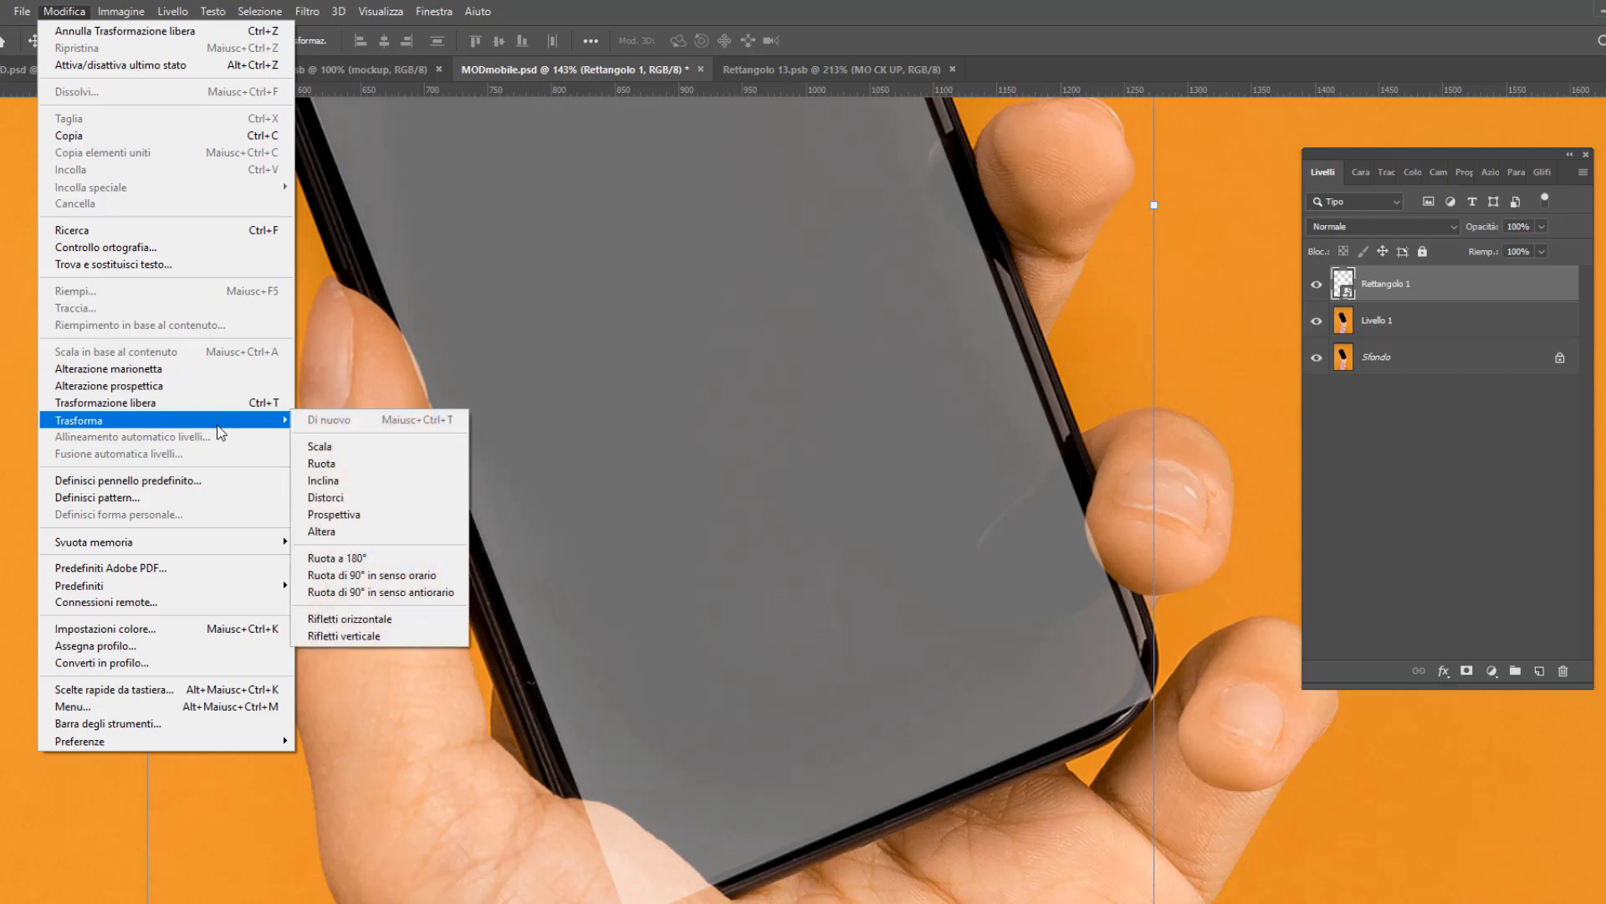
pyautogui.click(359, 500)
pyautogui.moveTo(852, 760); pyautogui.dragTo(632, 866)
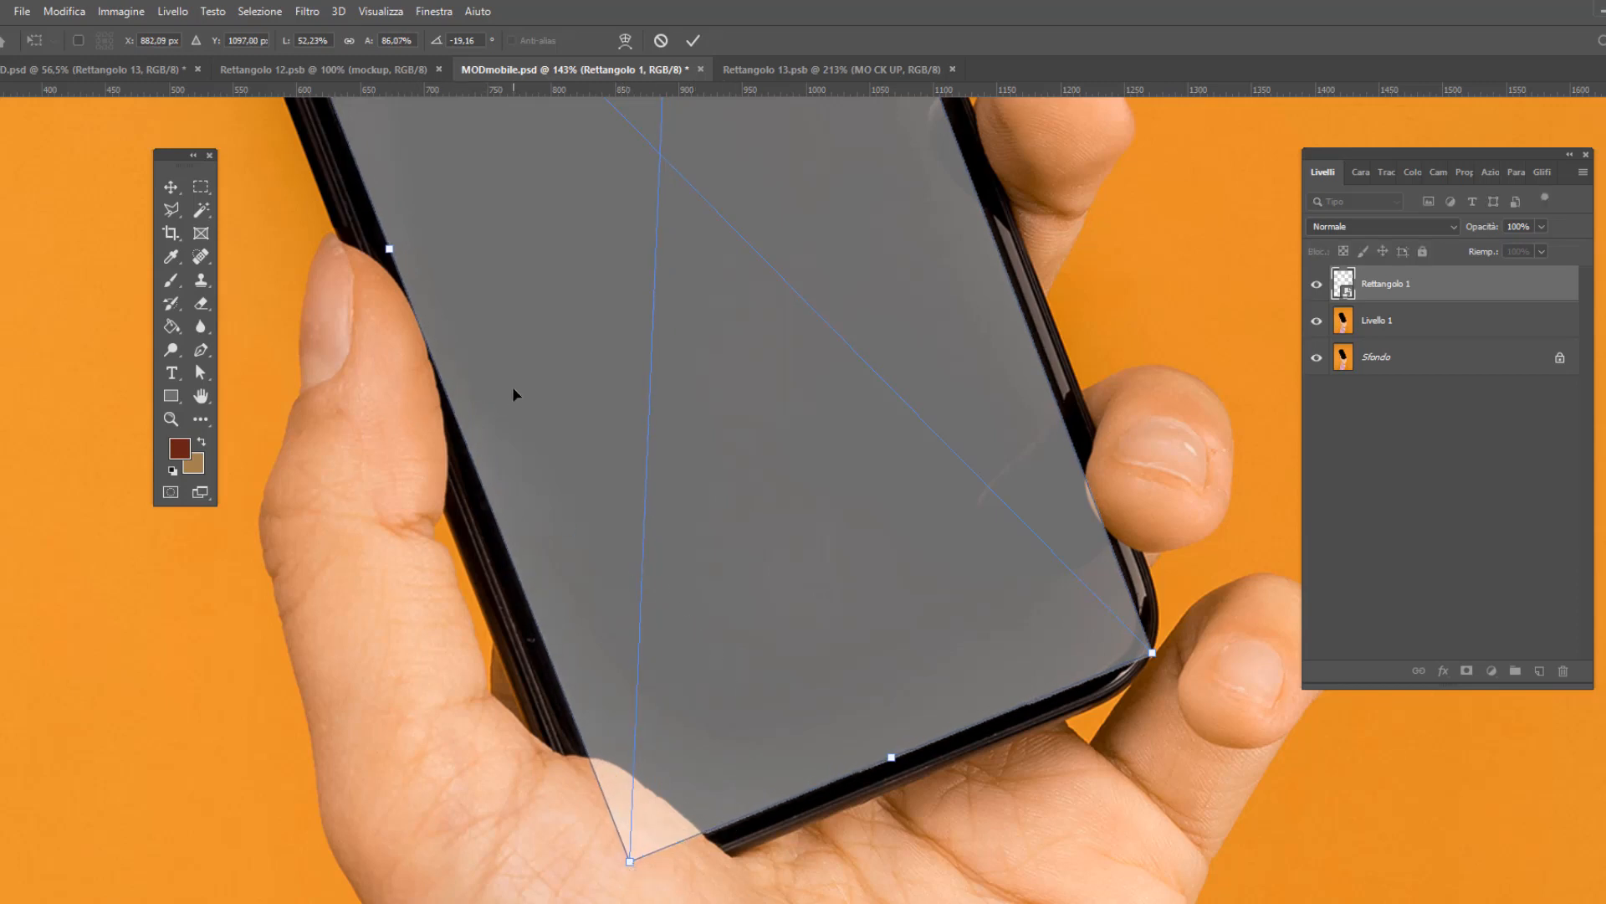
pyautogui.click(692, 40)
# Step: Add a layer mask to the Rettangolo 1 smart object
pyautogui.hotkey('ctrl', '0')
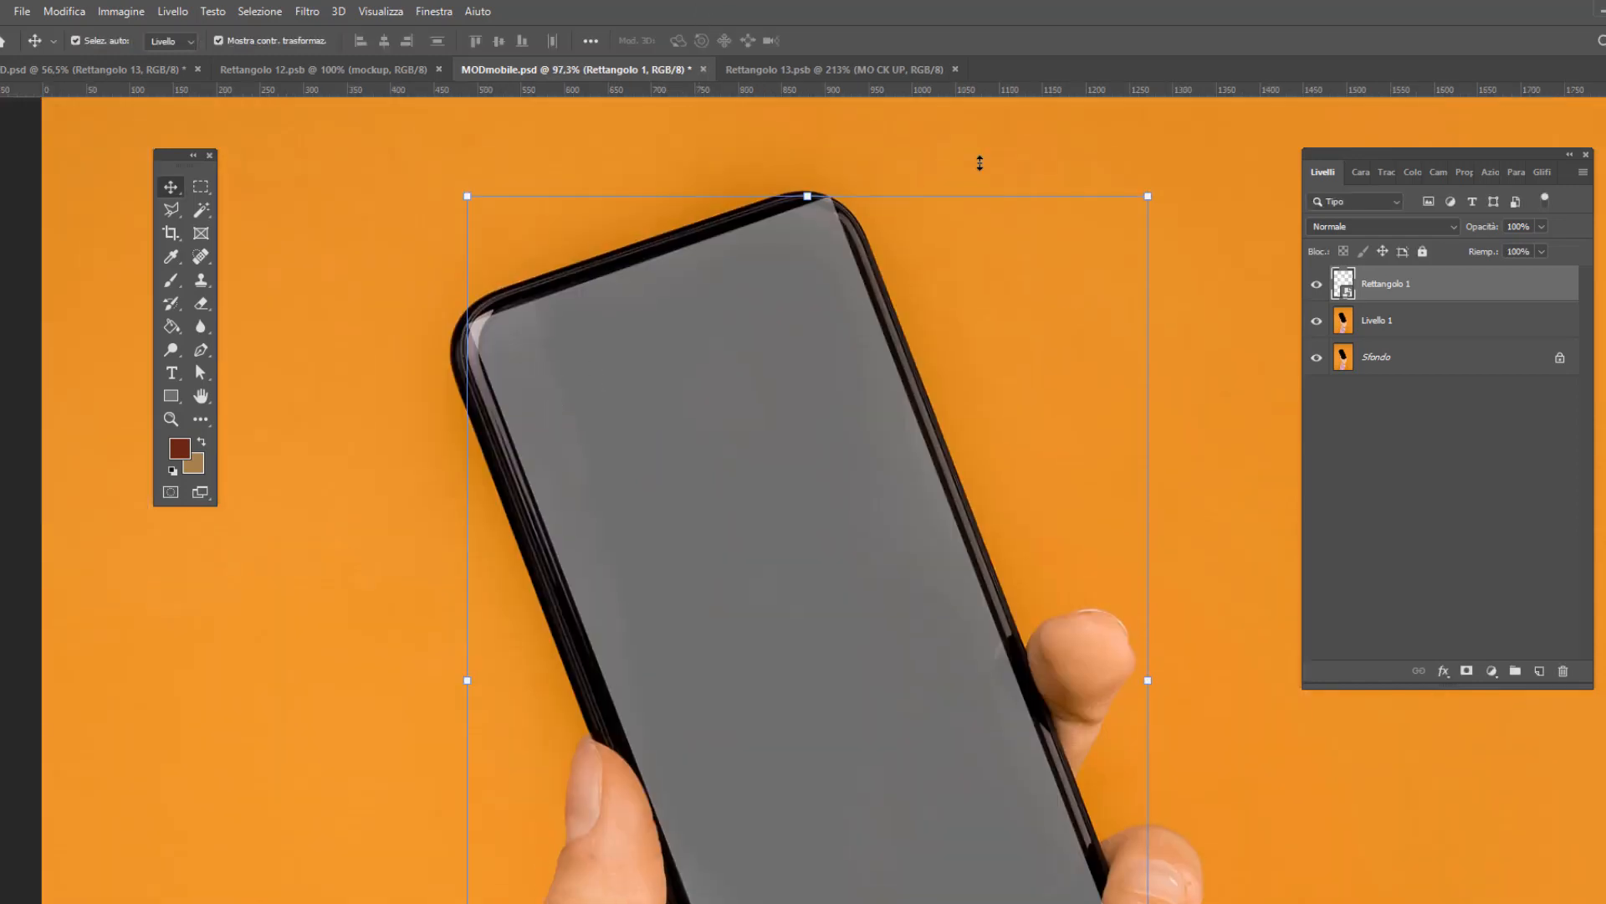
pyautogui.scroll(5, 839, 192)
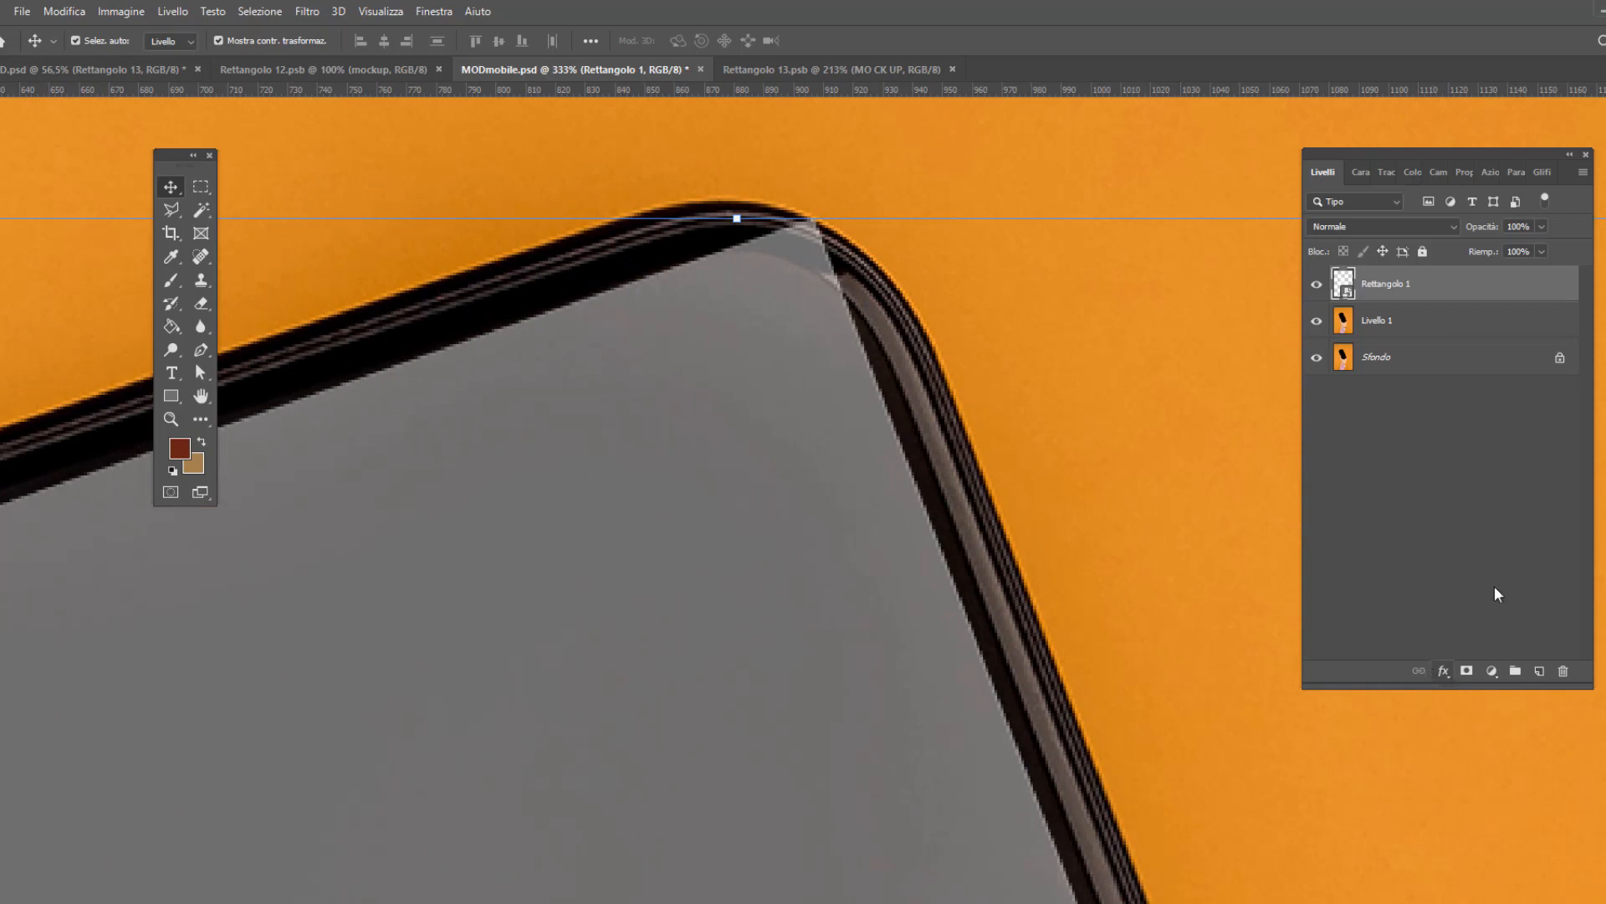
pyautogui.click(1466, 671)
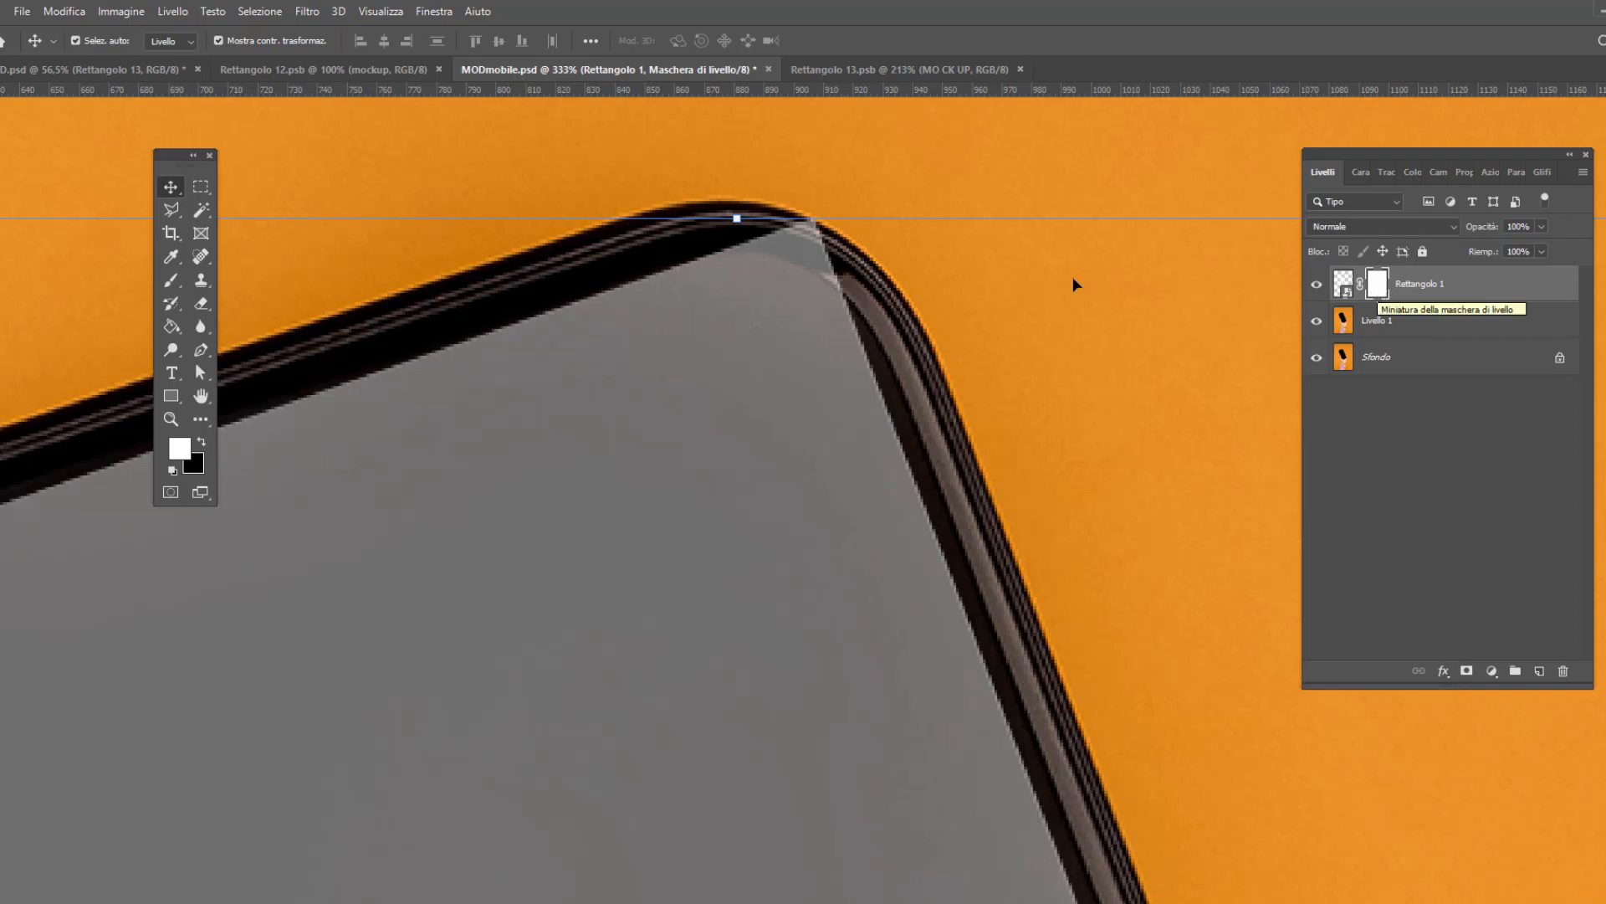
pyautogui.moveTo(170, 155); pyautogui.dragTo(176, 134)
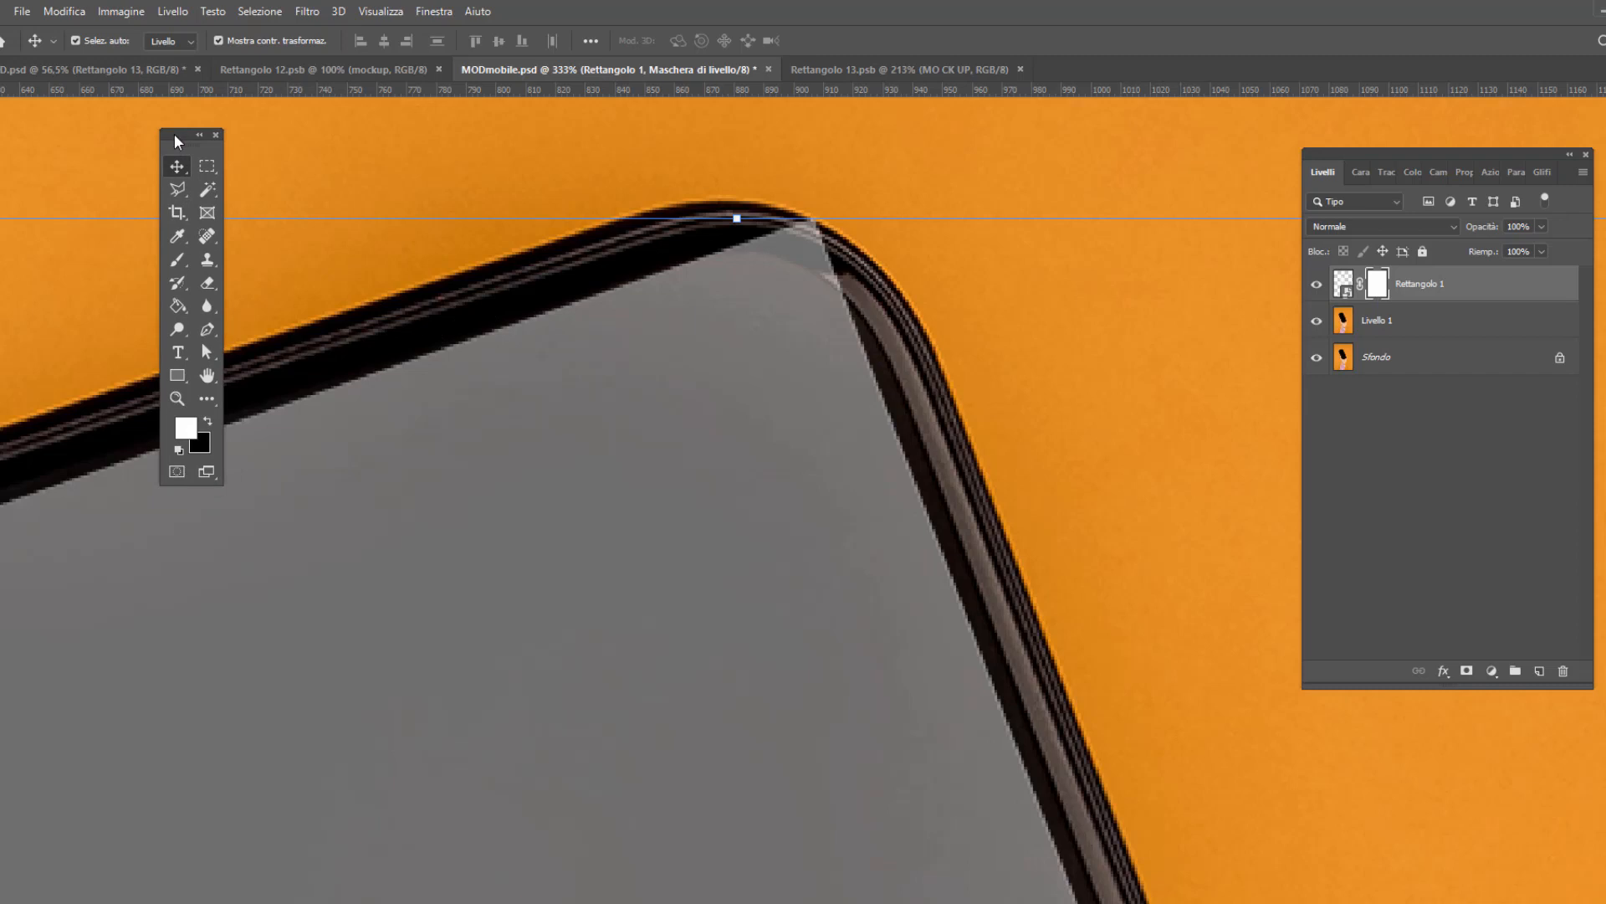
# Step: Paint black on the mask with a soft 7 px brush to hide the overlay beyond the phone screen's two rounded upper corners
pyautogui.press('b')
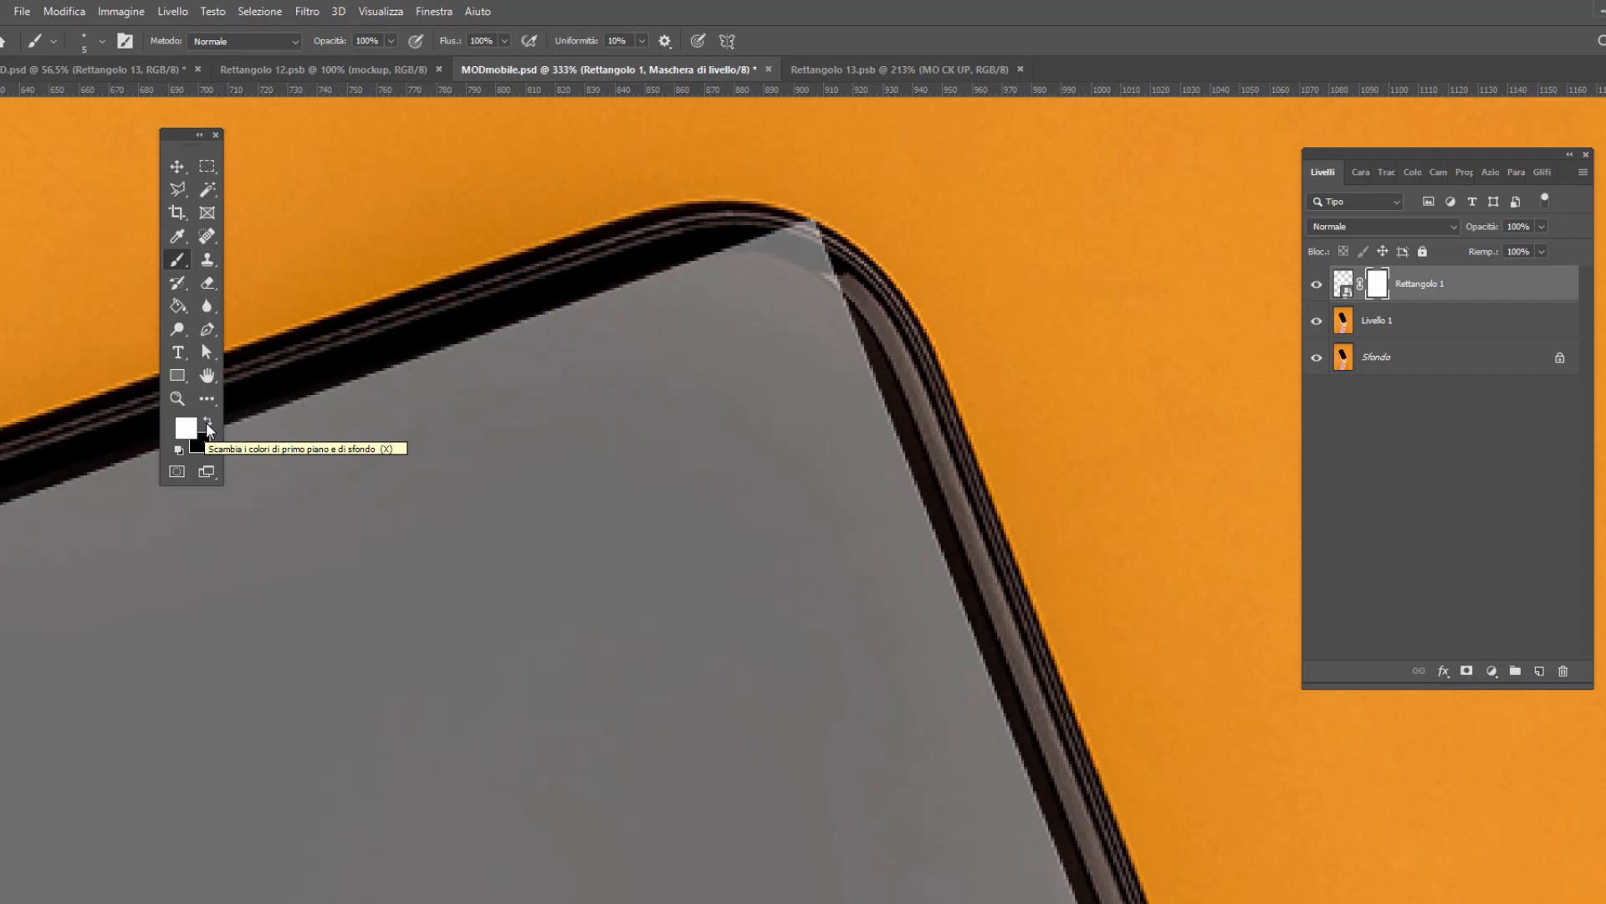
pyautogui.click(209, 425)
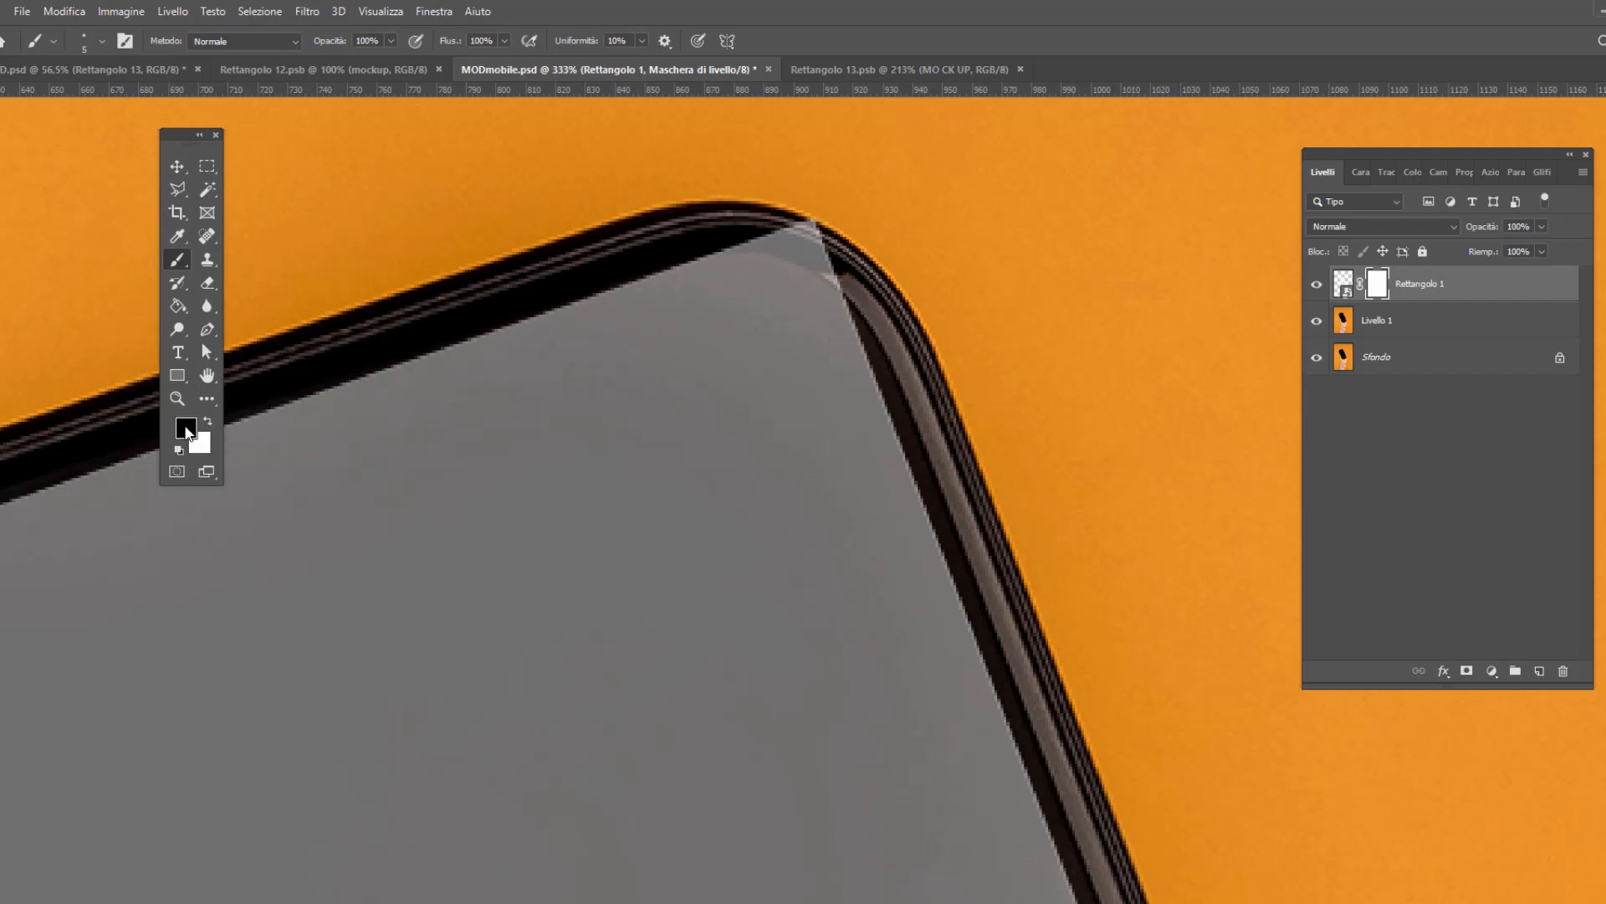
pyautogui.rightClick(787, 292)
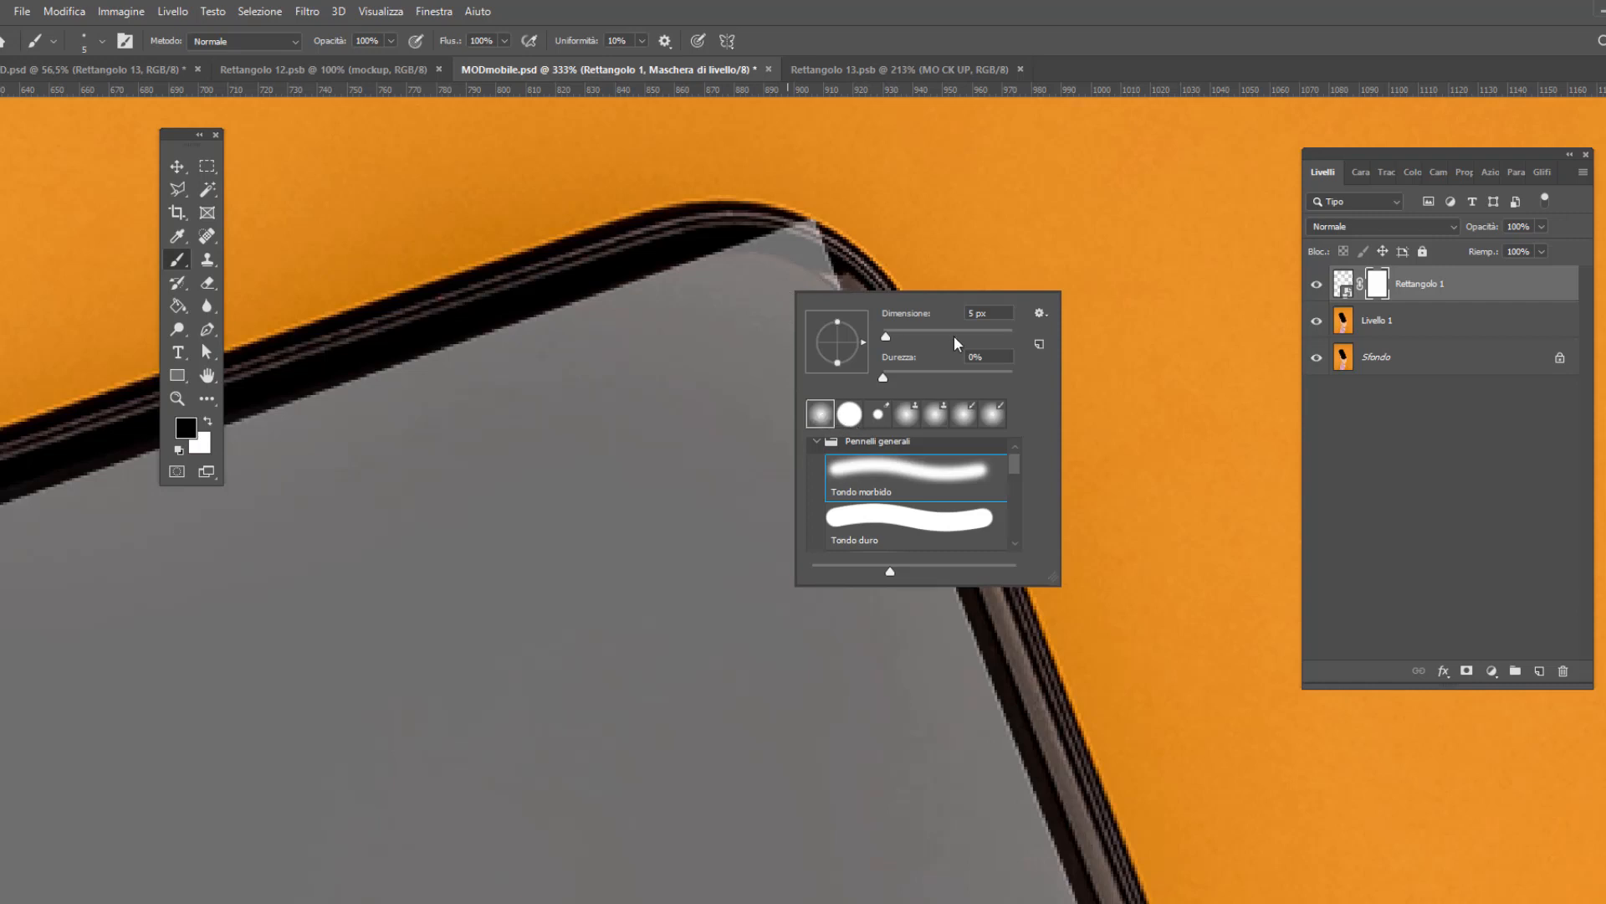
pyautogui.moveTo(913, 319); pyautogui.dragTo(917, 318)
pyautogui.click(966, 42)
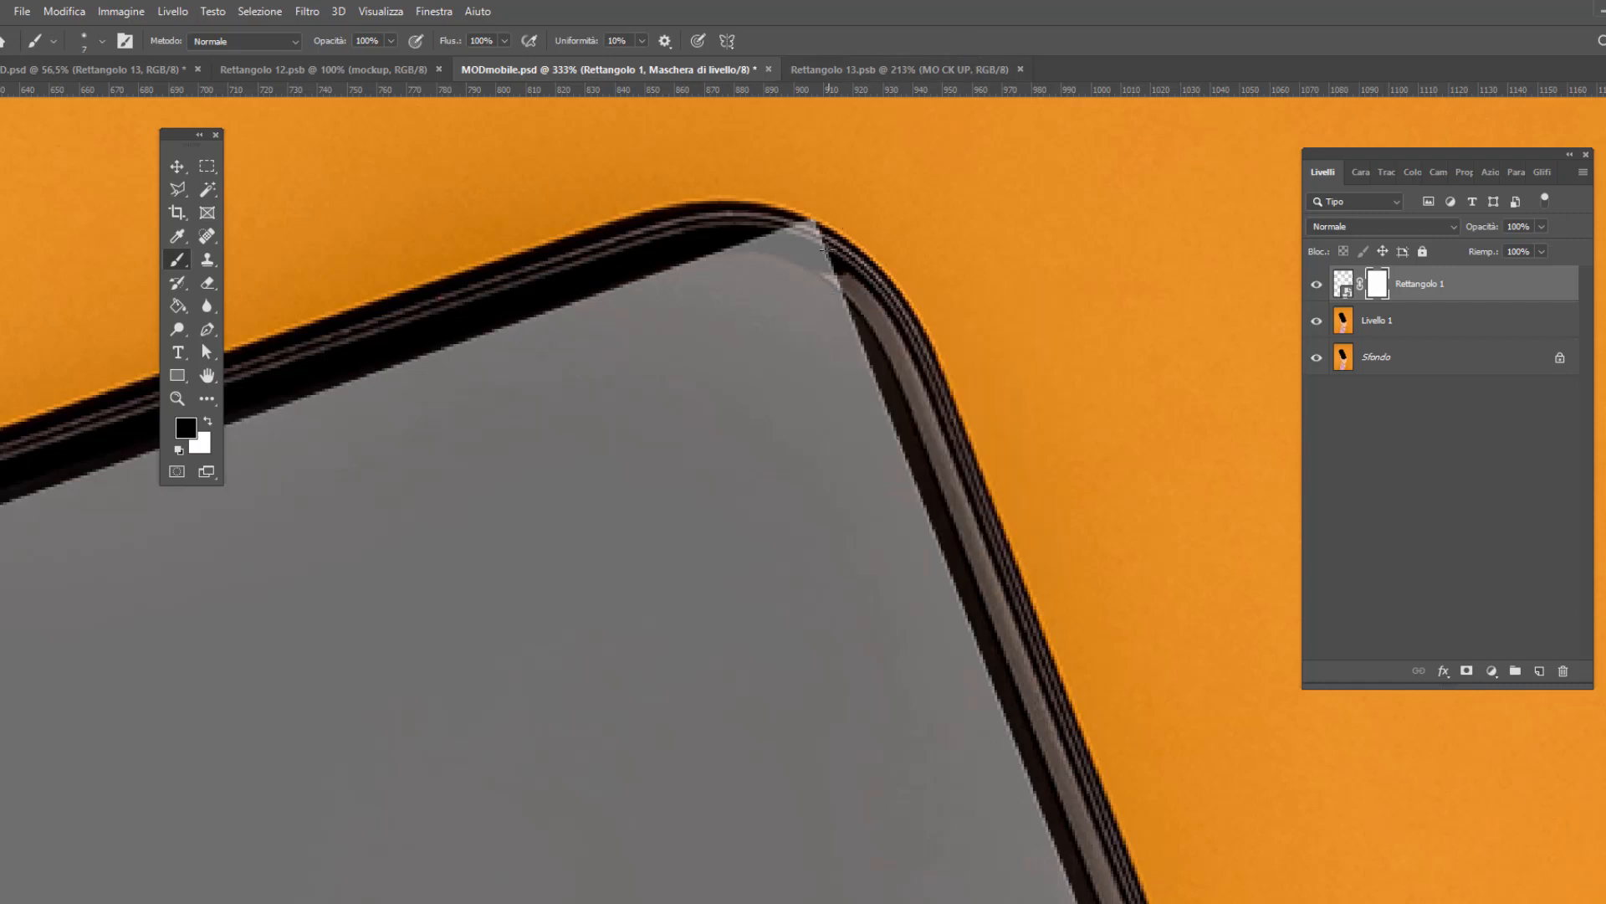
pyautogui.moveTo(825, 249)
pyautogui.mouseDown()
pyautogui.moveTo(779, 219)
pyautogui.moveTo(824, 249)
pyautogui.moveTo(771, 210)
pyautogui.moveTo(732, 225)
pyautogui.moveTo(853, 277)
pyautogui.moveTo(735, 265)
pyautogui.mouseUp()
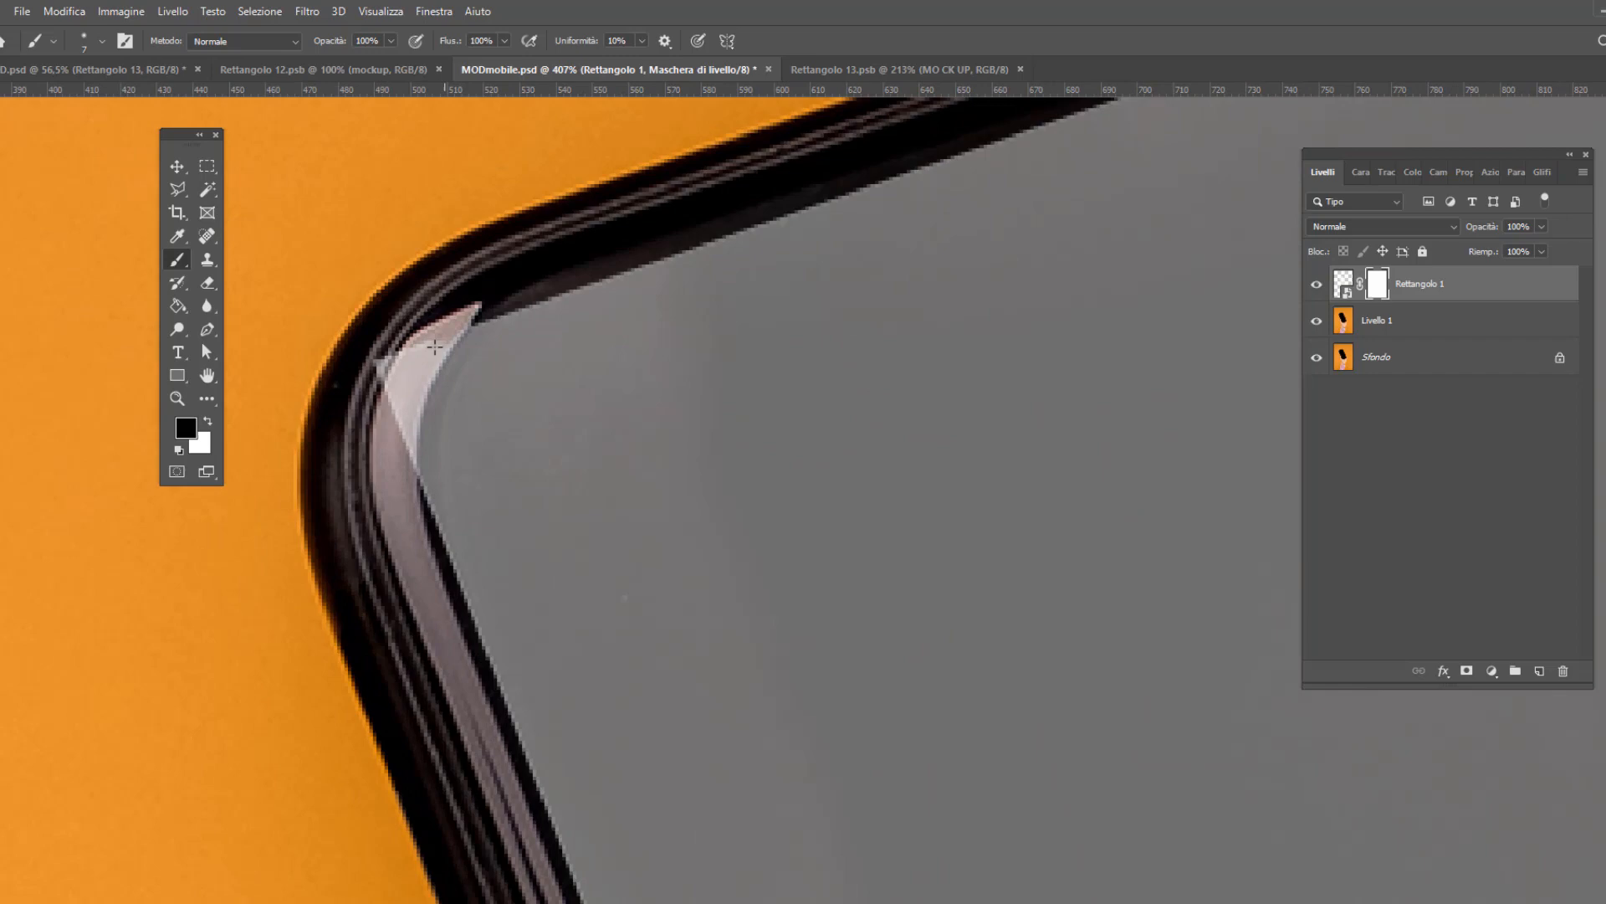
pyautogui.moveTo(434, 346); pyautogui.dragTo(414, 401)
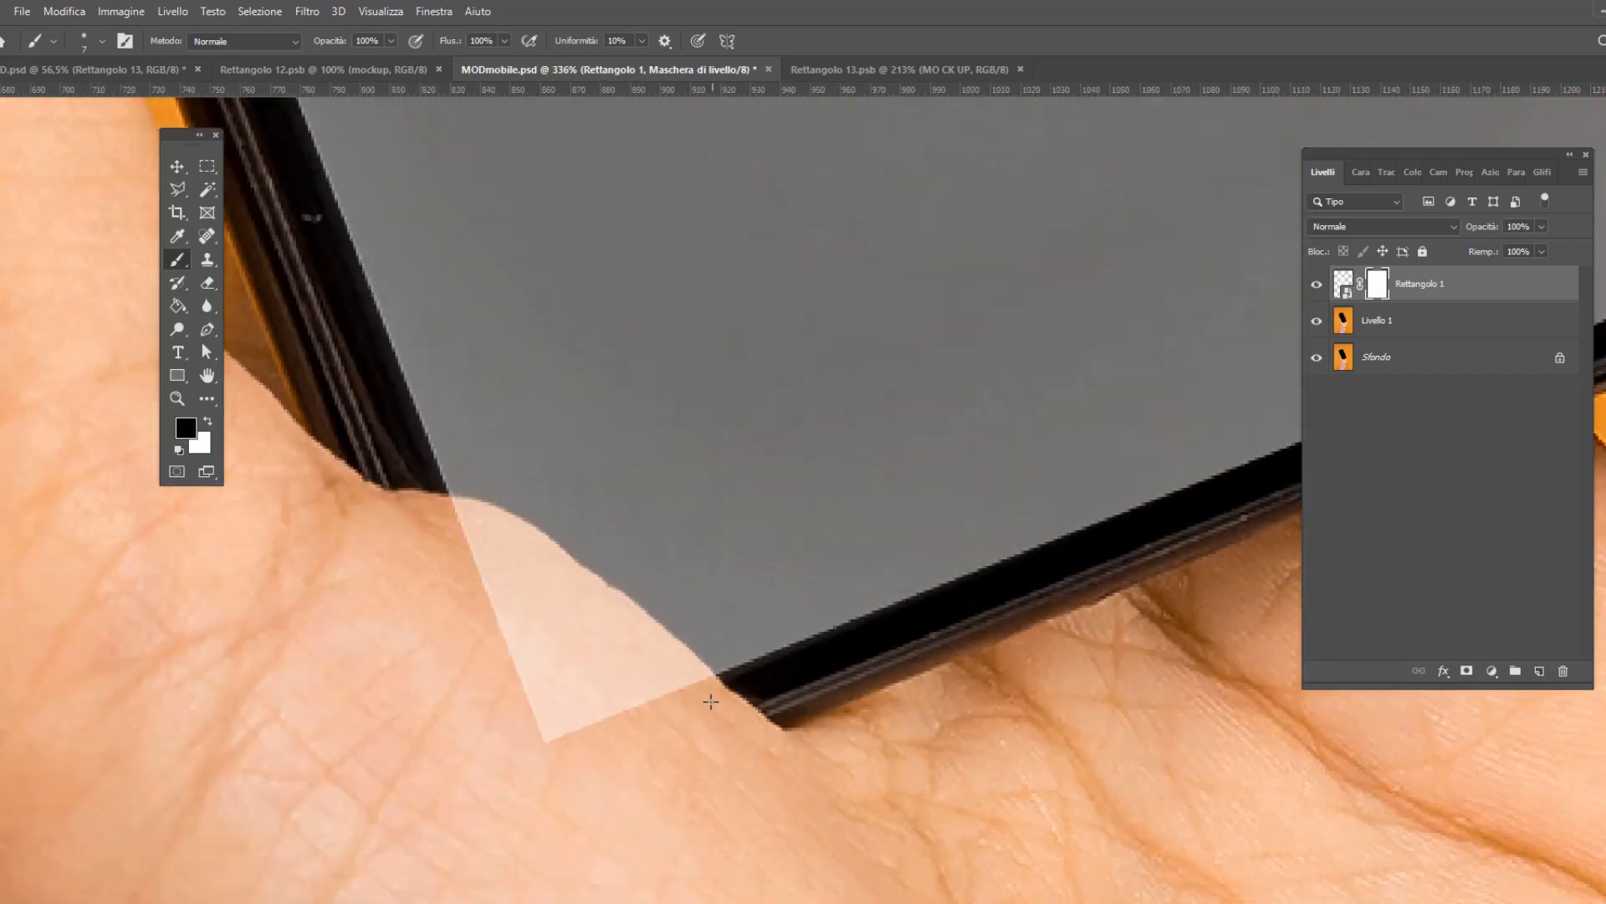
# Step: Mask out the overlay covering the palm, and paint white along the palm's edge to restore the overlay there
pyautogui.moveTo(636, 677)
pyautogui.mouseDown()
pyautogui.moveTo(516, 638)
pyautogui.moveTo(528, 764)
pyautogui.moveTo(624, 611)
pyautogui.moveTo(574, 583)
pyautogui.moveTo(683, 696)
pyautogui.moveTo(461, 509)
pyautogui.moveTo(514, 526)
pyautogui.moveTo(695, 744)
pyautogui.mouseUp()
pyautogui.scroll(5, 682, 672)
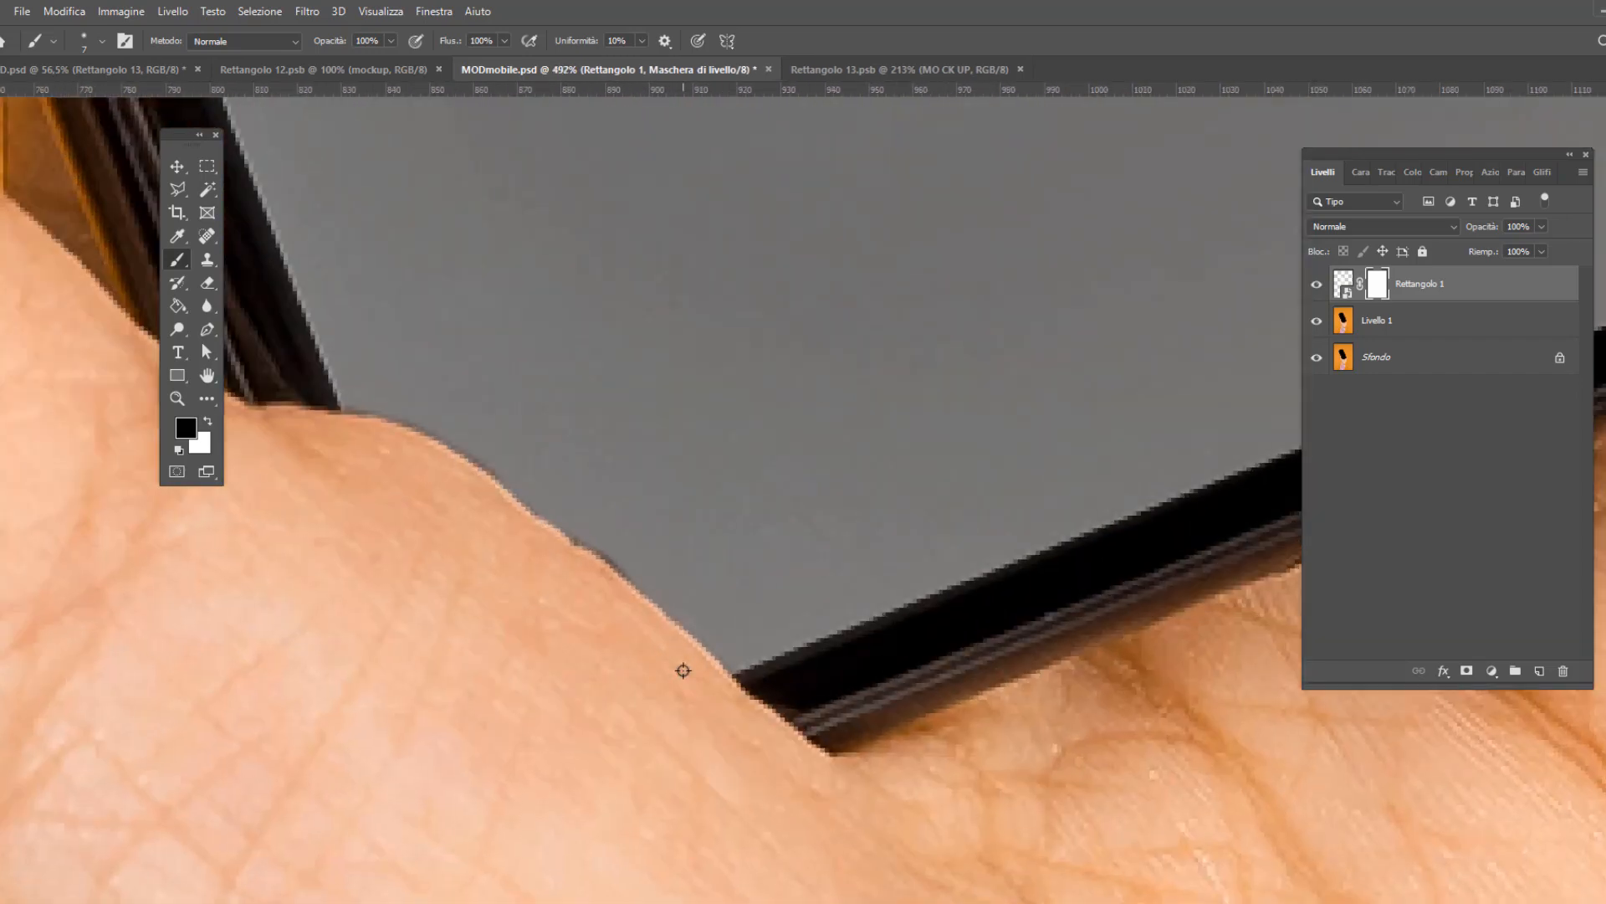
pyautogui.moveTo(736, 670)
pyautogui.mouseDown()
pyautogui.moveTo(406, 423)
pyautogui.moveTo(280, 370)
pyautogui.mouseUp()
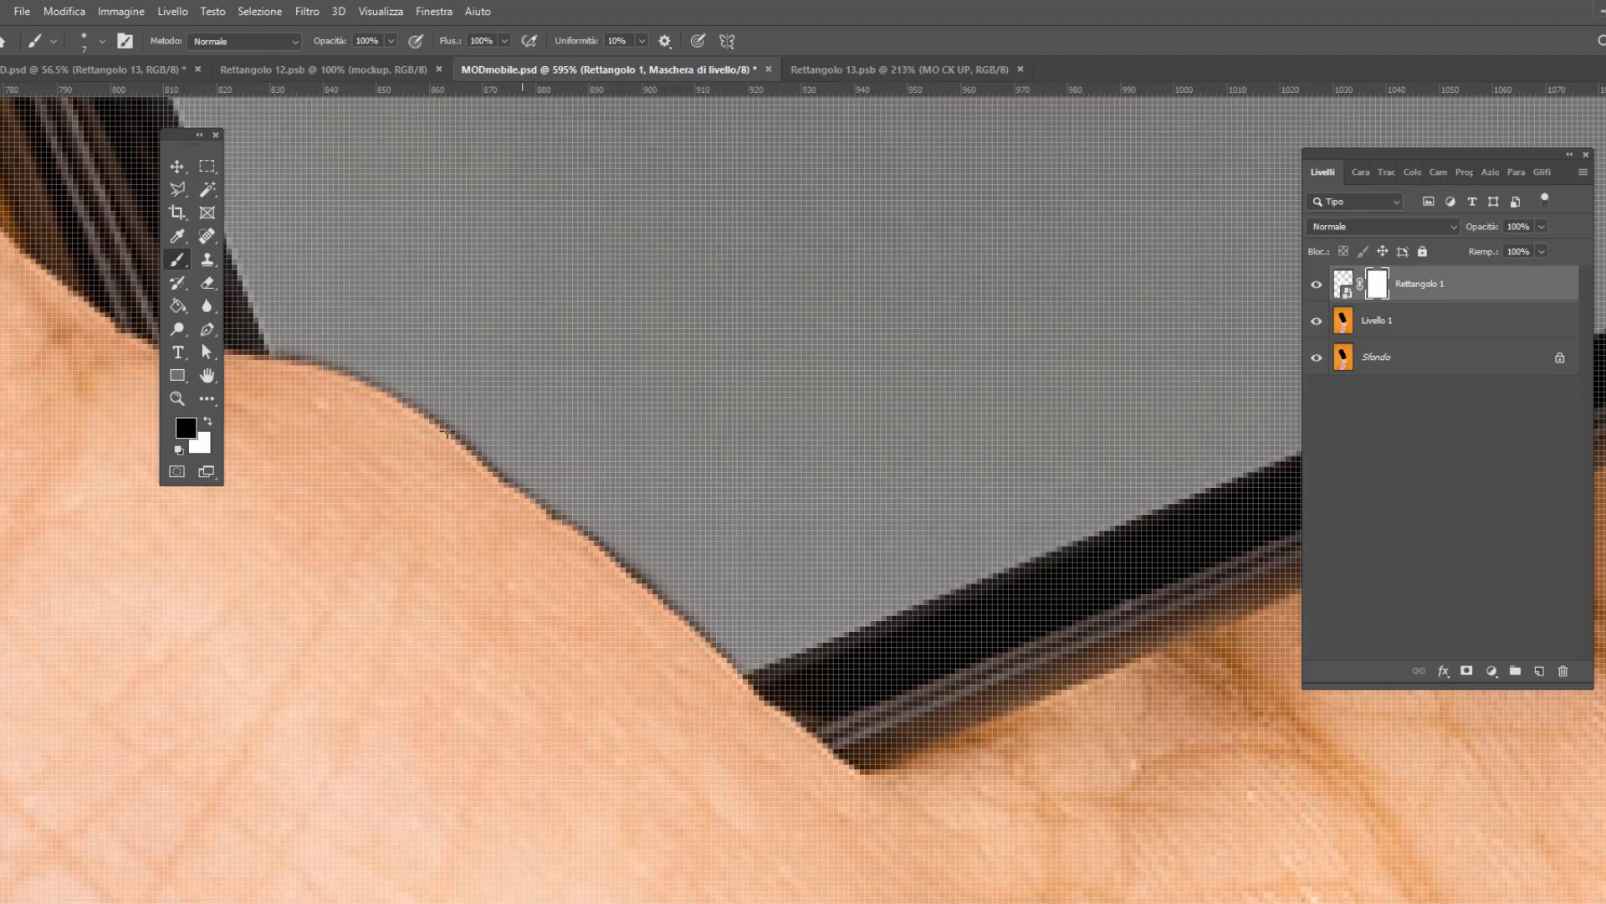
pyautogui.scroll(-1, 802, 515)
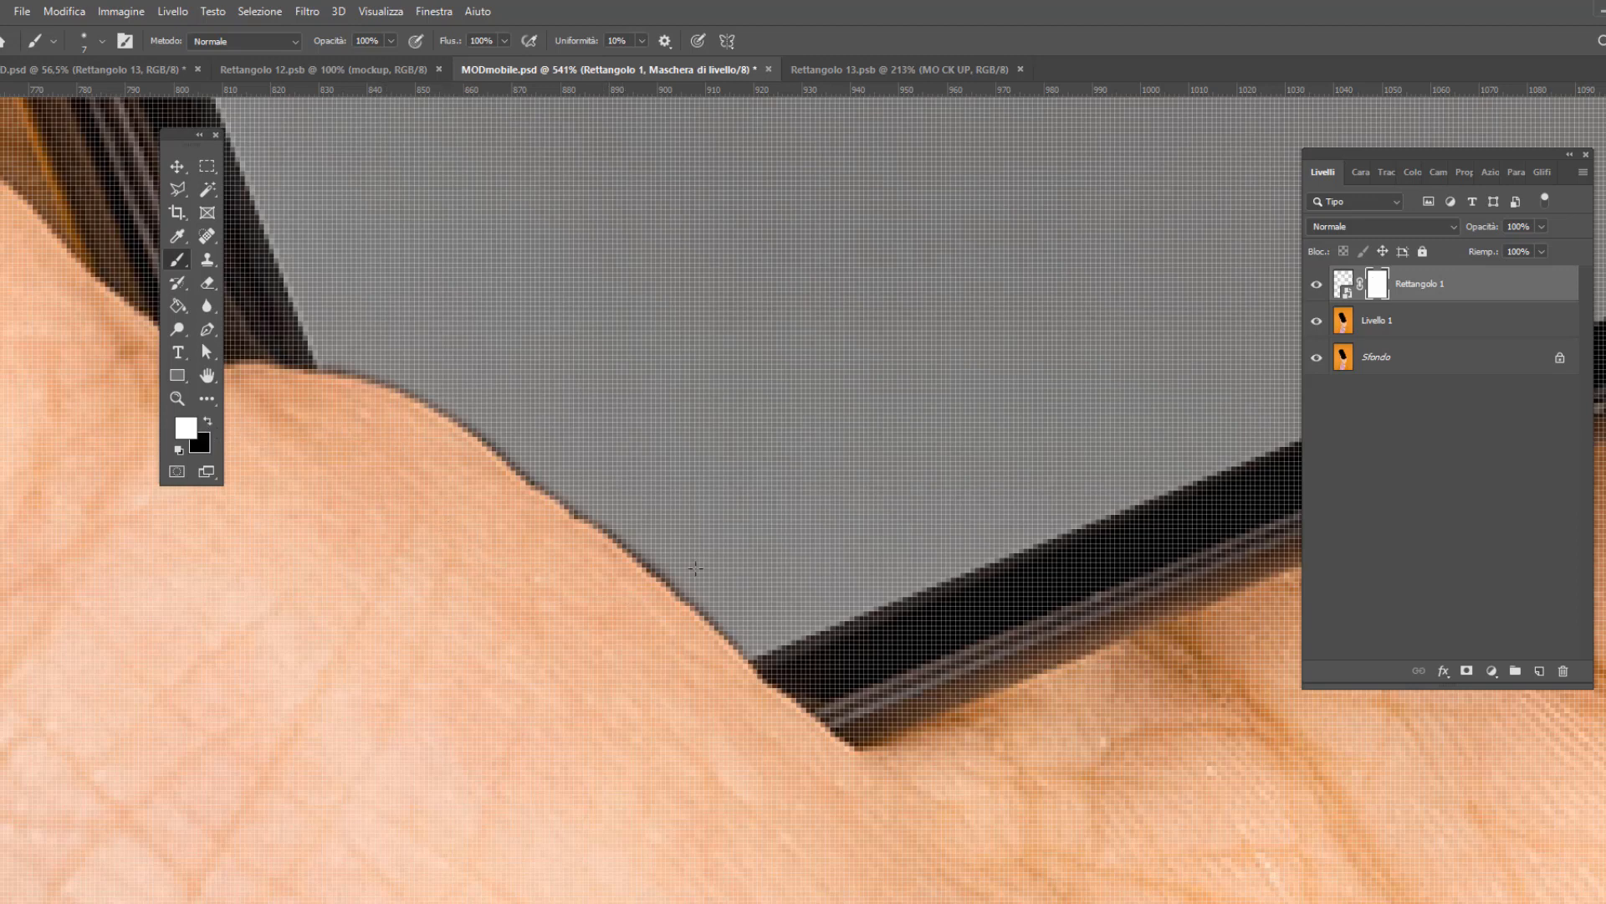
pyautogui.moveTo(753, 642)
pyautogui.mouseDown()
pyautogui.moveTo(464, 416)
pyautogui.moveTo(325, 366)
pyautogui.mouseUp()
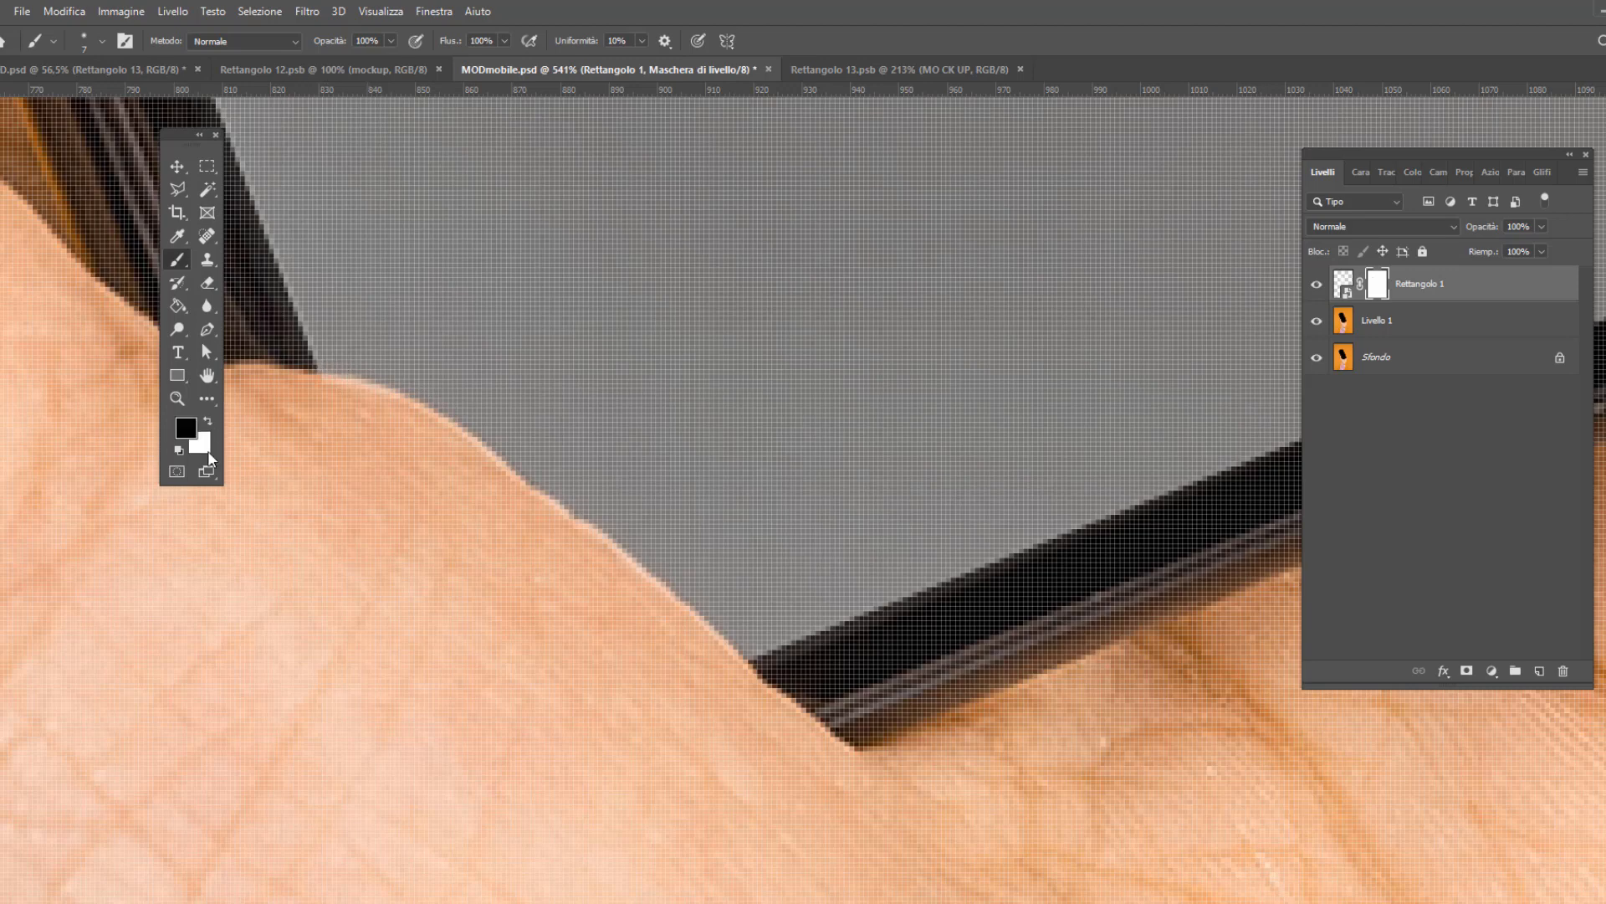
# Step: Mask the overlay around the phone screen's lower-right rounded corner and the overlapping fingertips, painting white to restore it along the finger edge
pyautogui.press('space')
pyautogui.moveTo(882, 530); pyautogui.dragTo(913, 608)
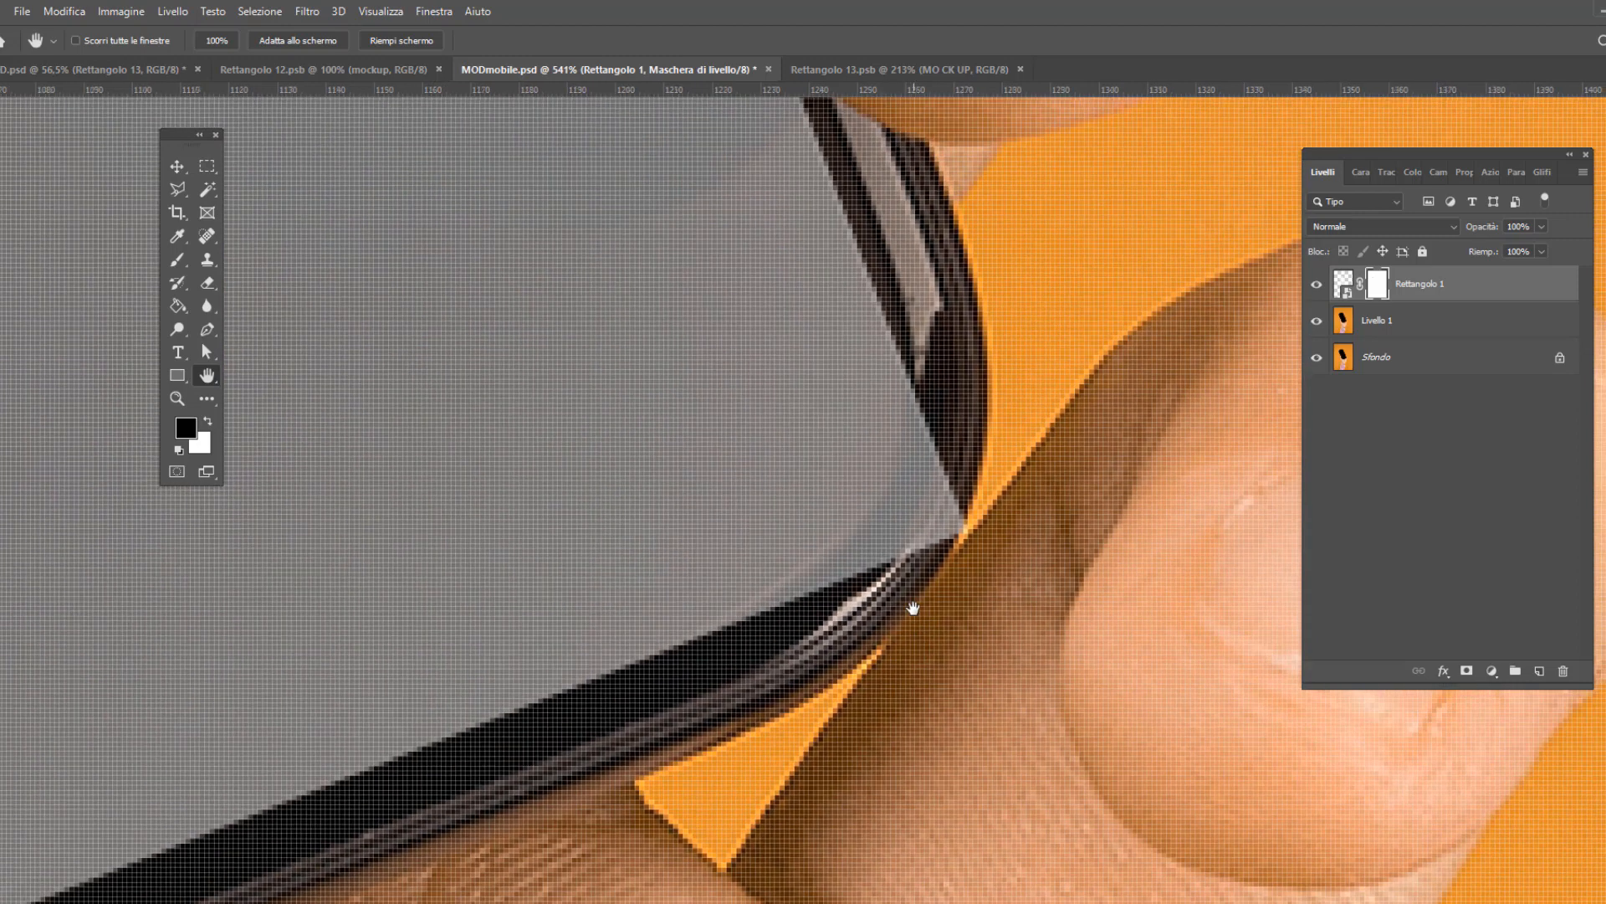
pyautogui.moveTo(913, 414)
pyautogui.mouseDown()
pyautogui.moveTo(678, 676)
pyautogui.moveTo(908, 410)
pyautogui.moveTo(856, 542)
pyautogui.moveTo(903, 656)
pyautogui.moveTo(816, 569)
pyautogui.moveTo(786, 456)
pyautogui.mouseUp()
pyautogui.scroll(4, 903, 656)
pyautogui.scroll(-4, 972, 619)
pyautogui.scroll(5, 965, 642)
pyautogui.press('x')
pyautogui.moveTo(830, 625); pyautogui.dragTo(789, 571)
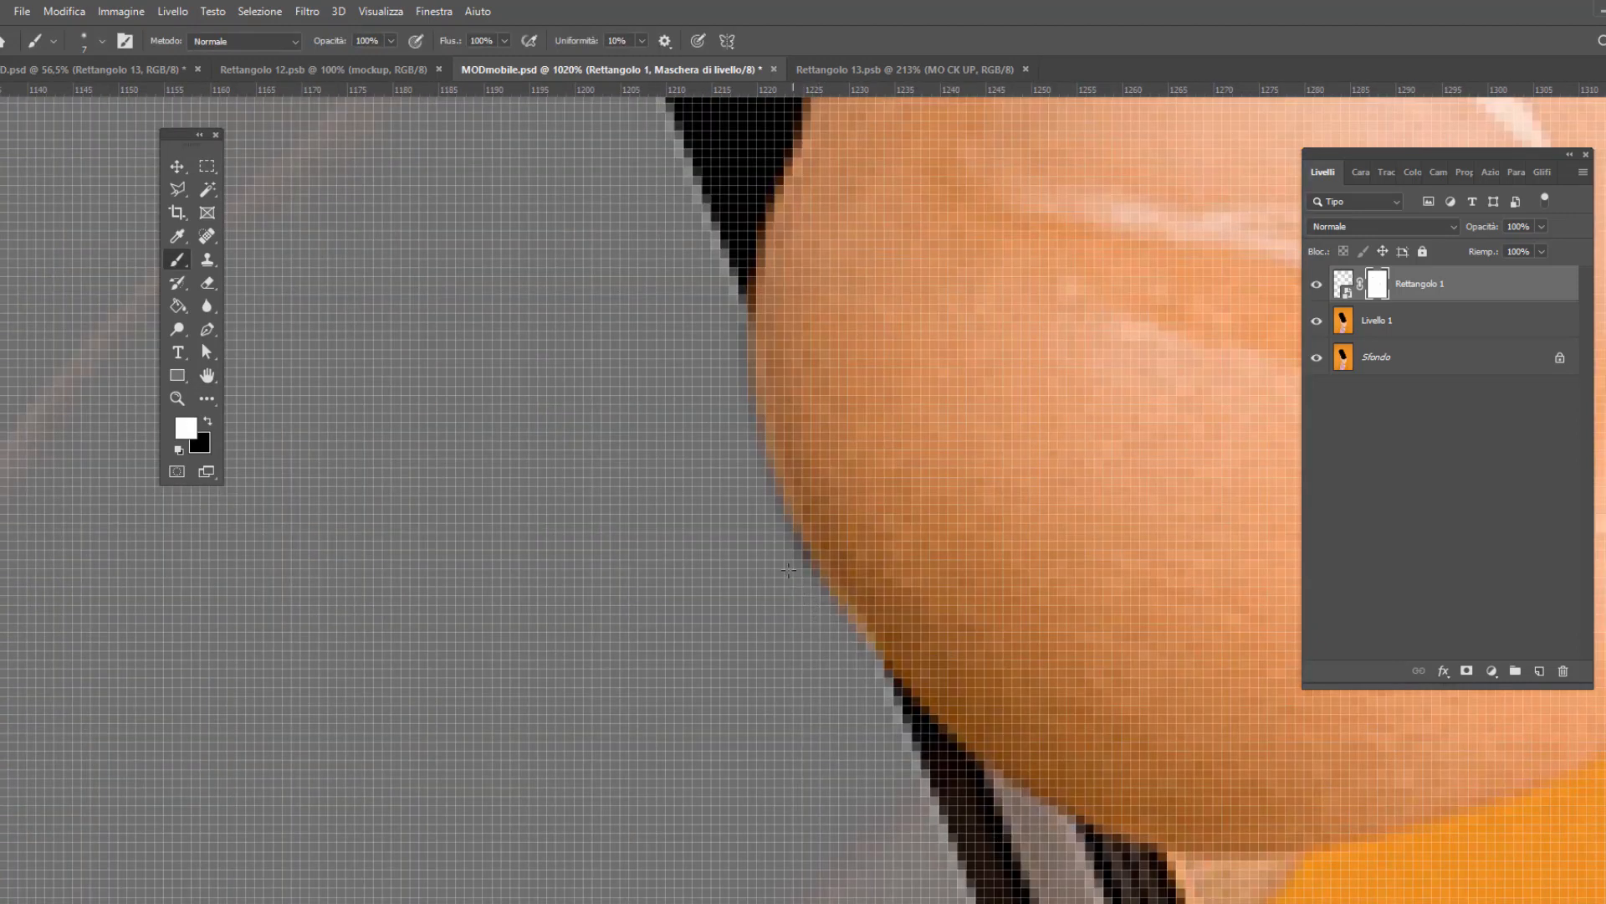
pyautogui.scroll(-8, 788, 571)
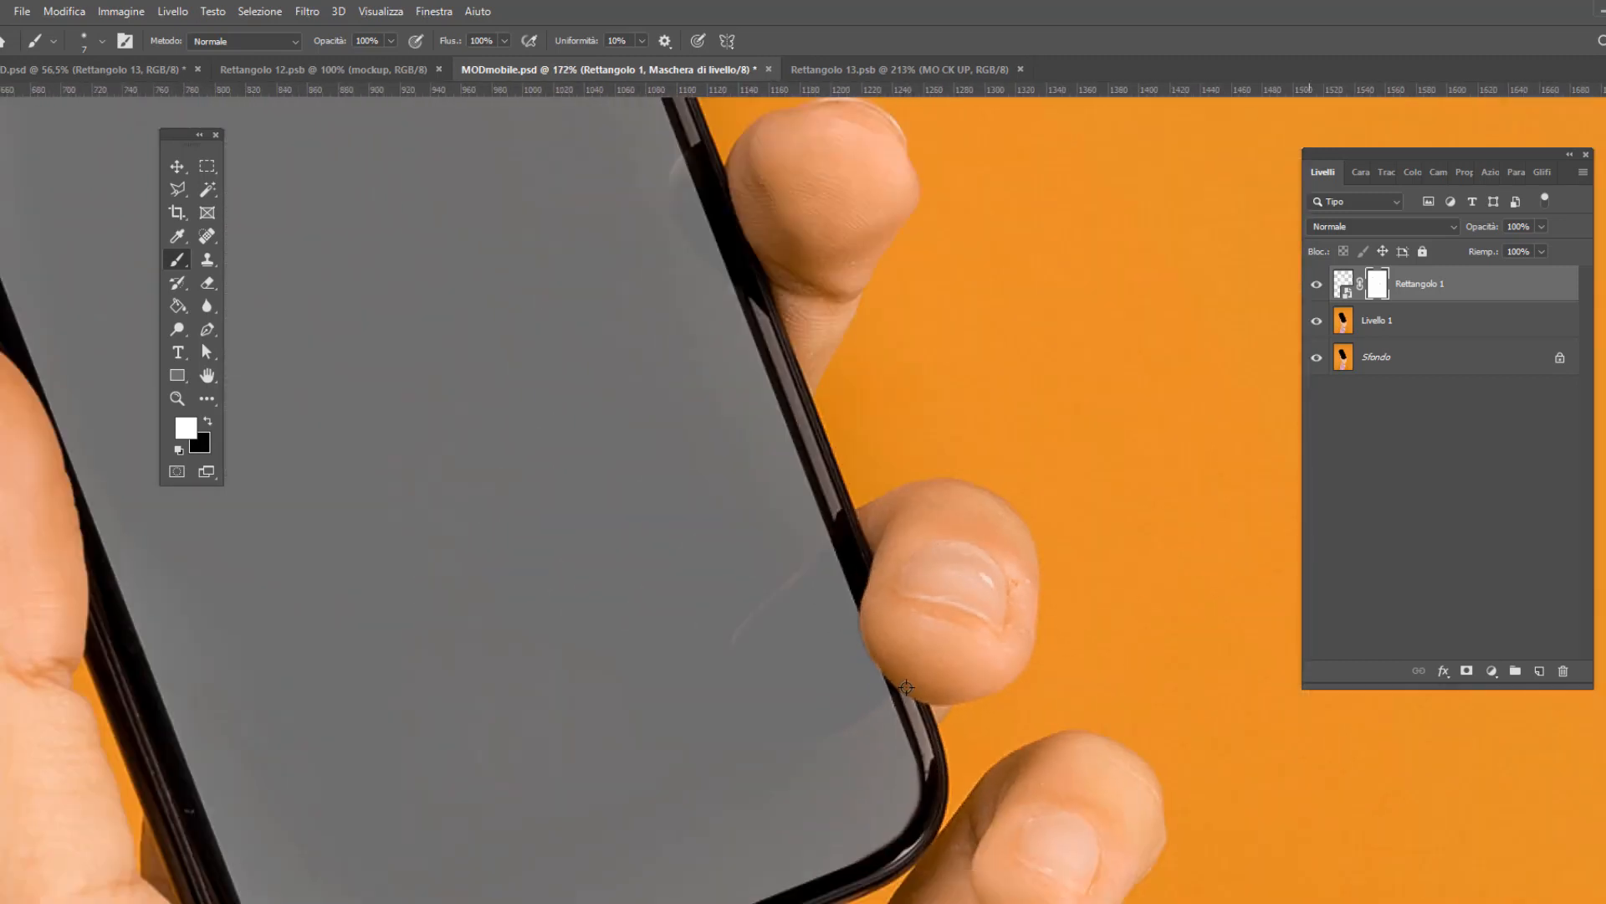
pyautogui.scroll(-5, 906, 687)
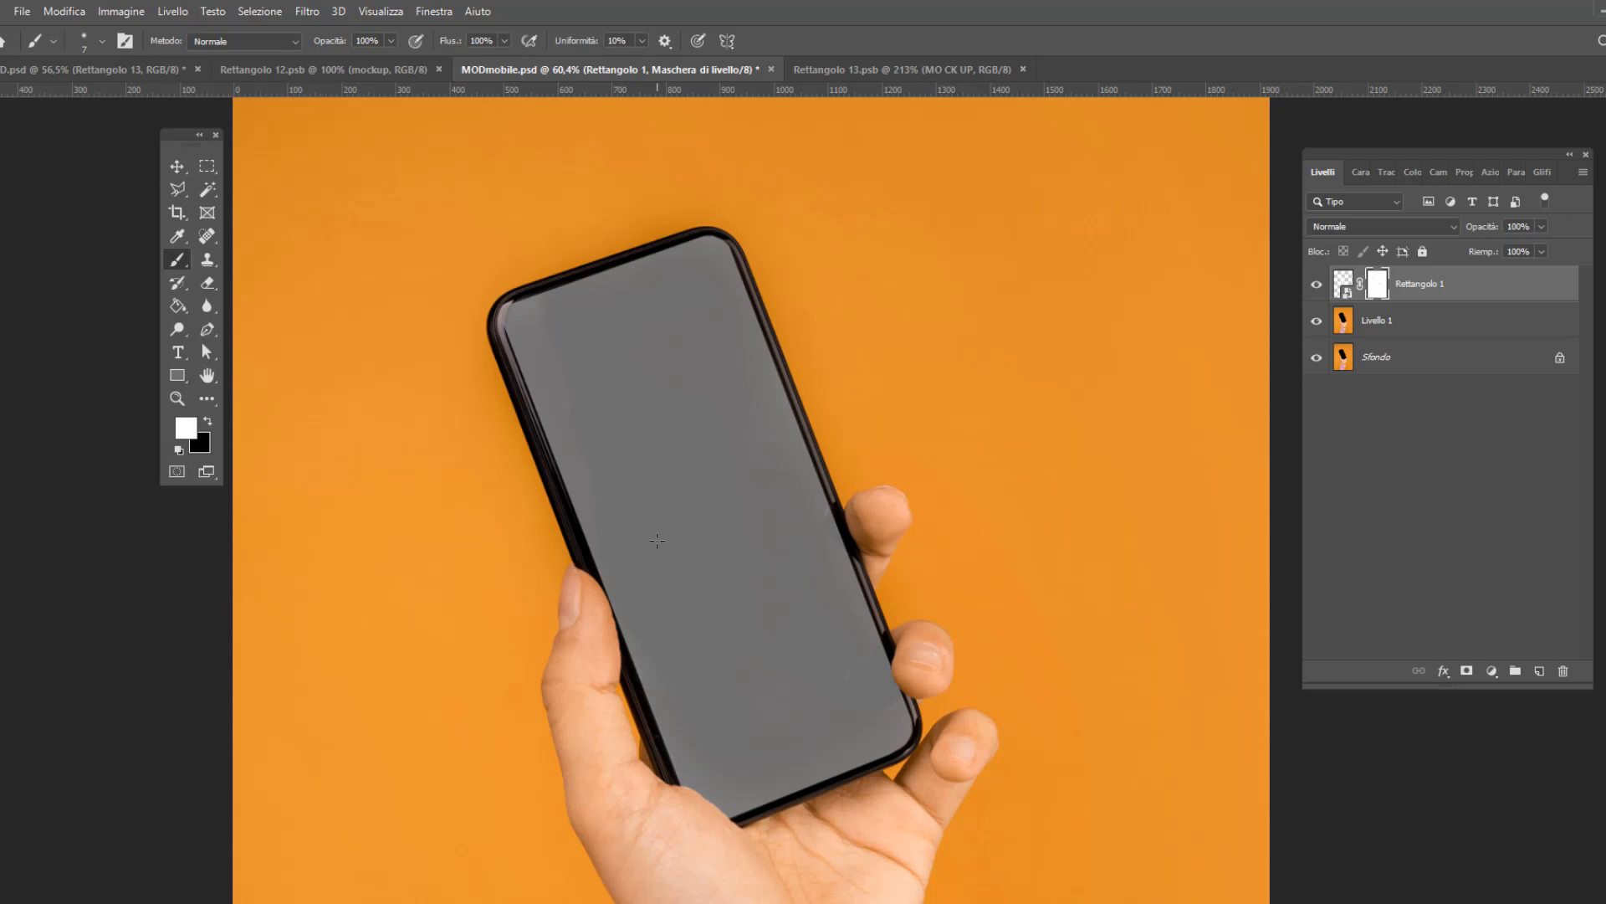
# Step: Open the contents of the Rettangolo 1 smart object and make its canvas solid orange
pyautogui.click(1347, 285)
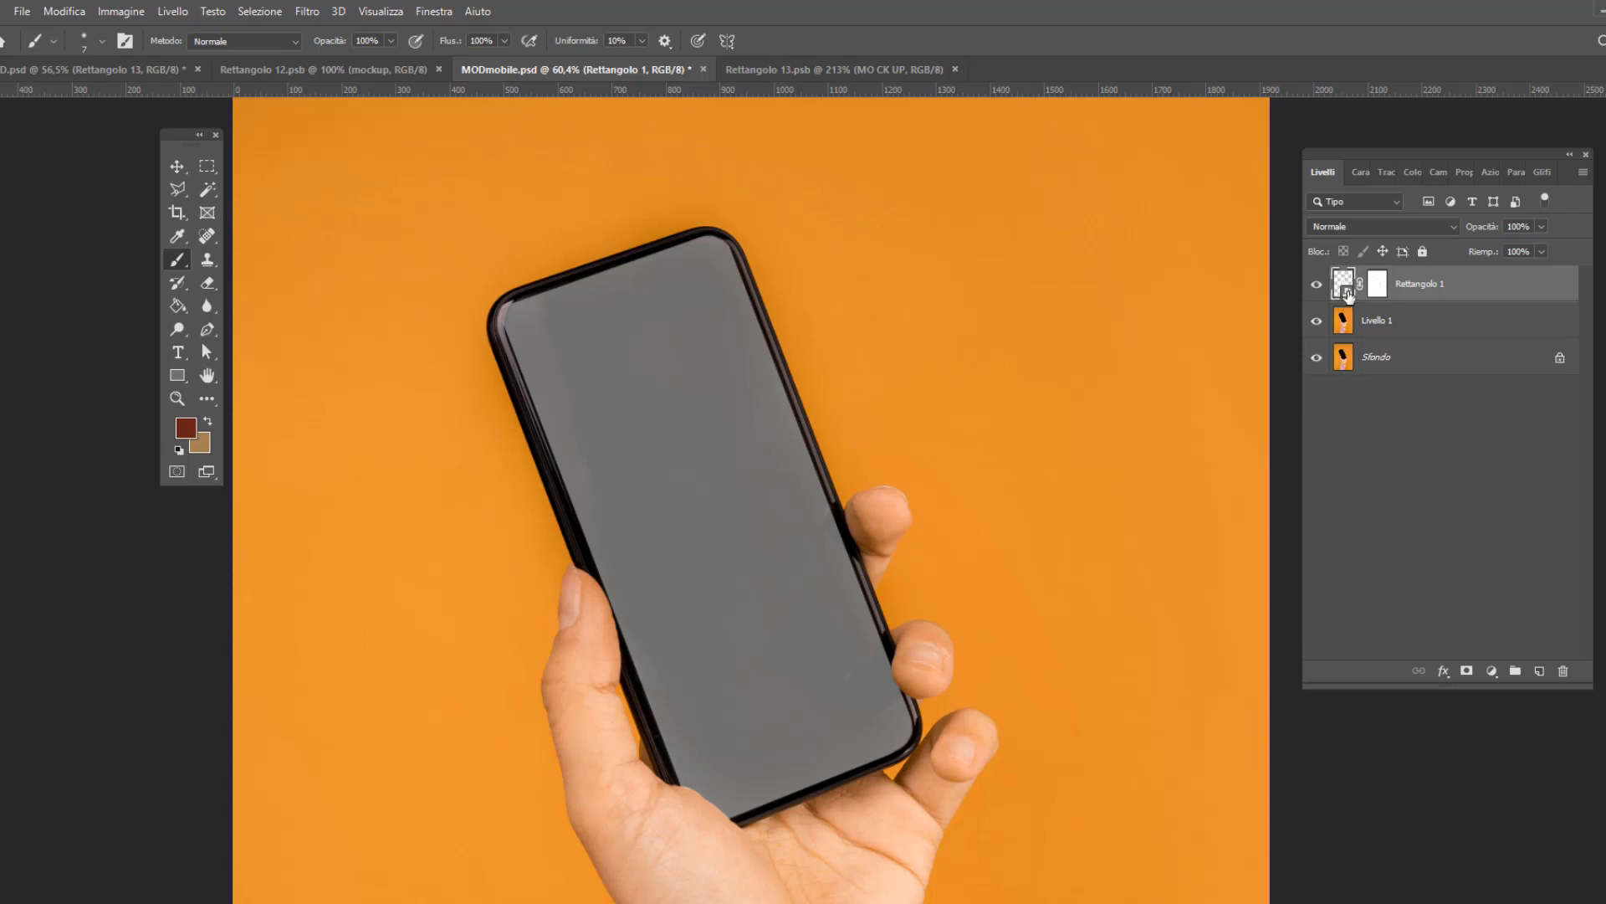
pyautogui.doubleClick(1347, 289)
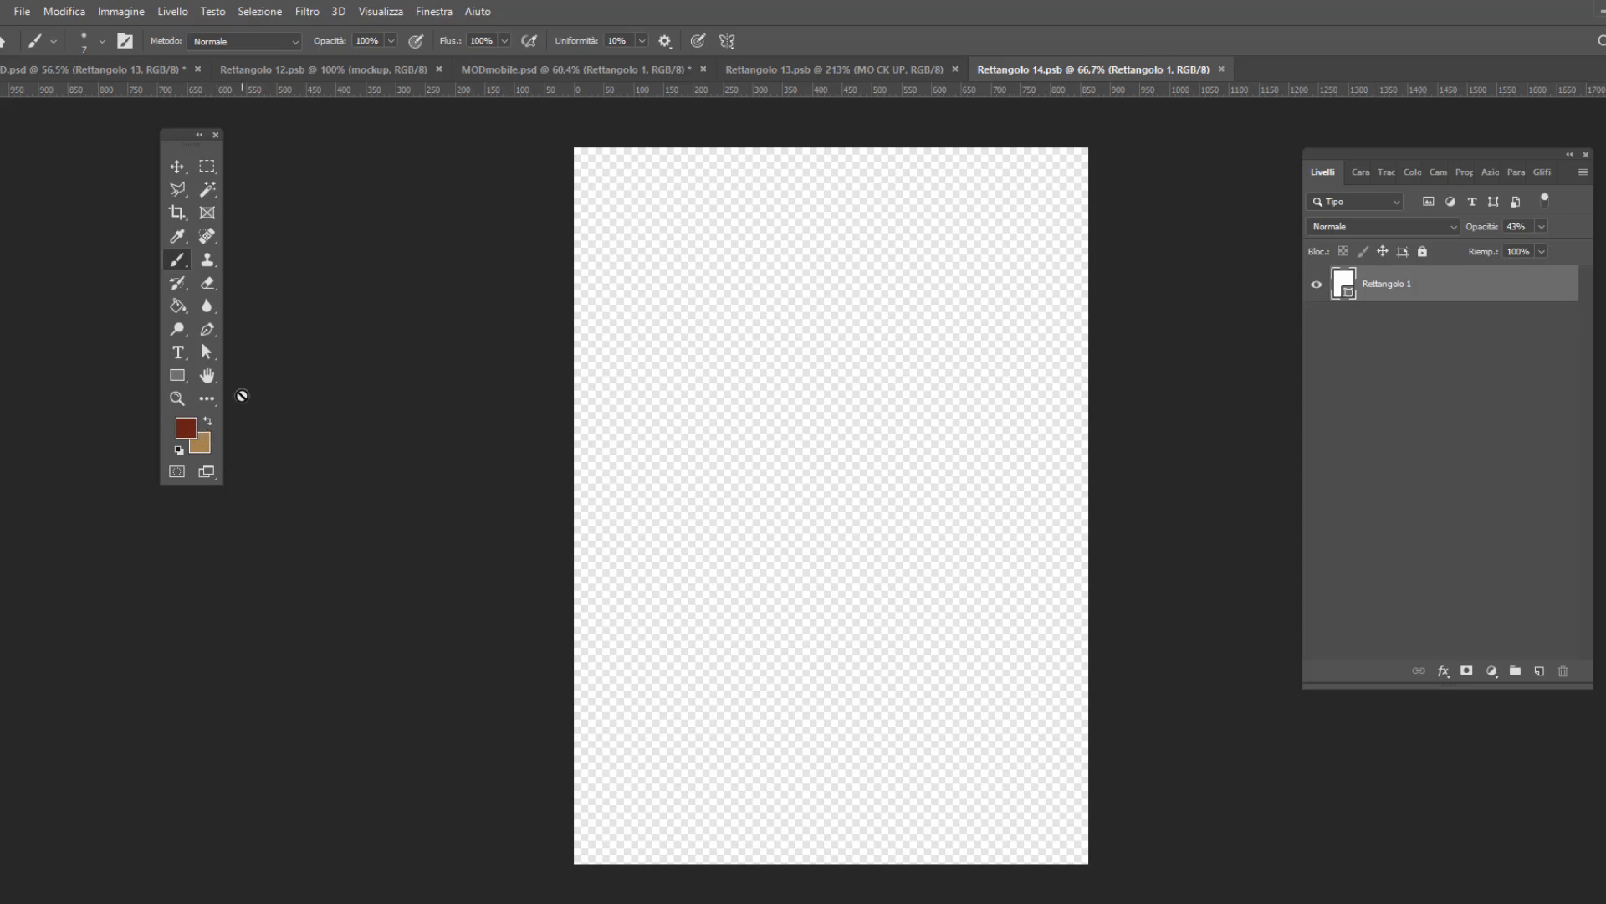
pyautogui.click(207, 421)
pyautogui.click(186, 427)
pyautogui.write('ec9c02')
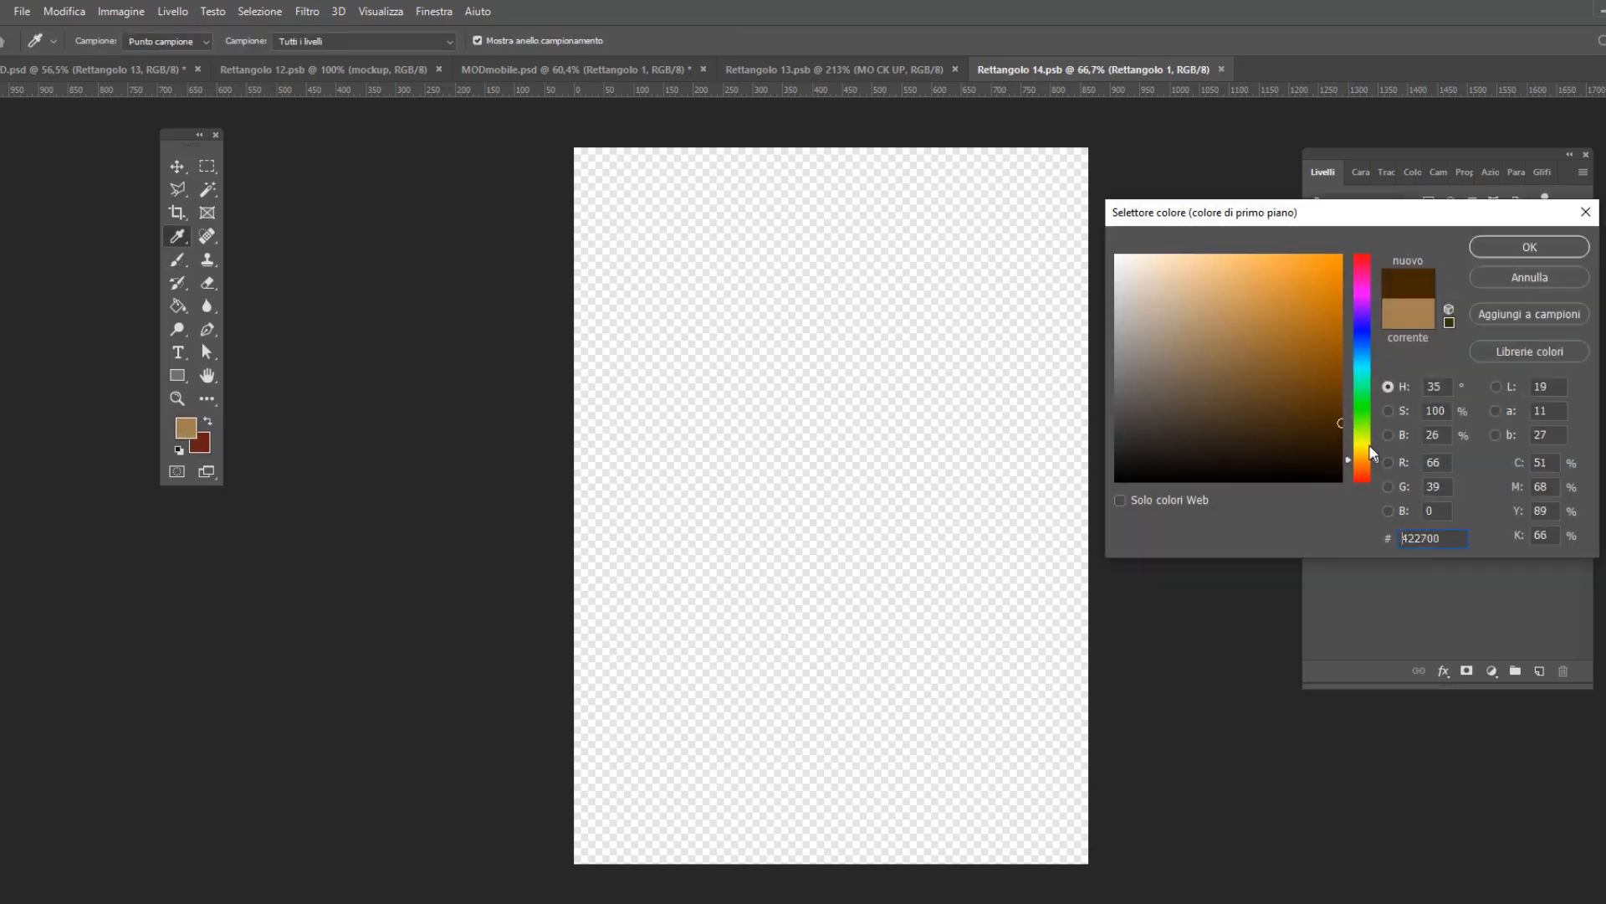
pyautogui.click(1529, 246)
# Step: Add the three-line text "MO CK UP" in black Montserrat ExtraBold, enlarge it to about 308 pt and centre it on the canvas
pyautogui.click(789, 351)
pyautogui.moveTo(1482, 227); pyautogui.dragTo(1506, 227)
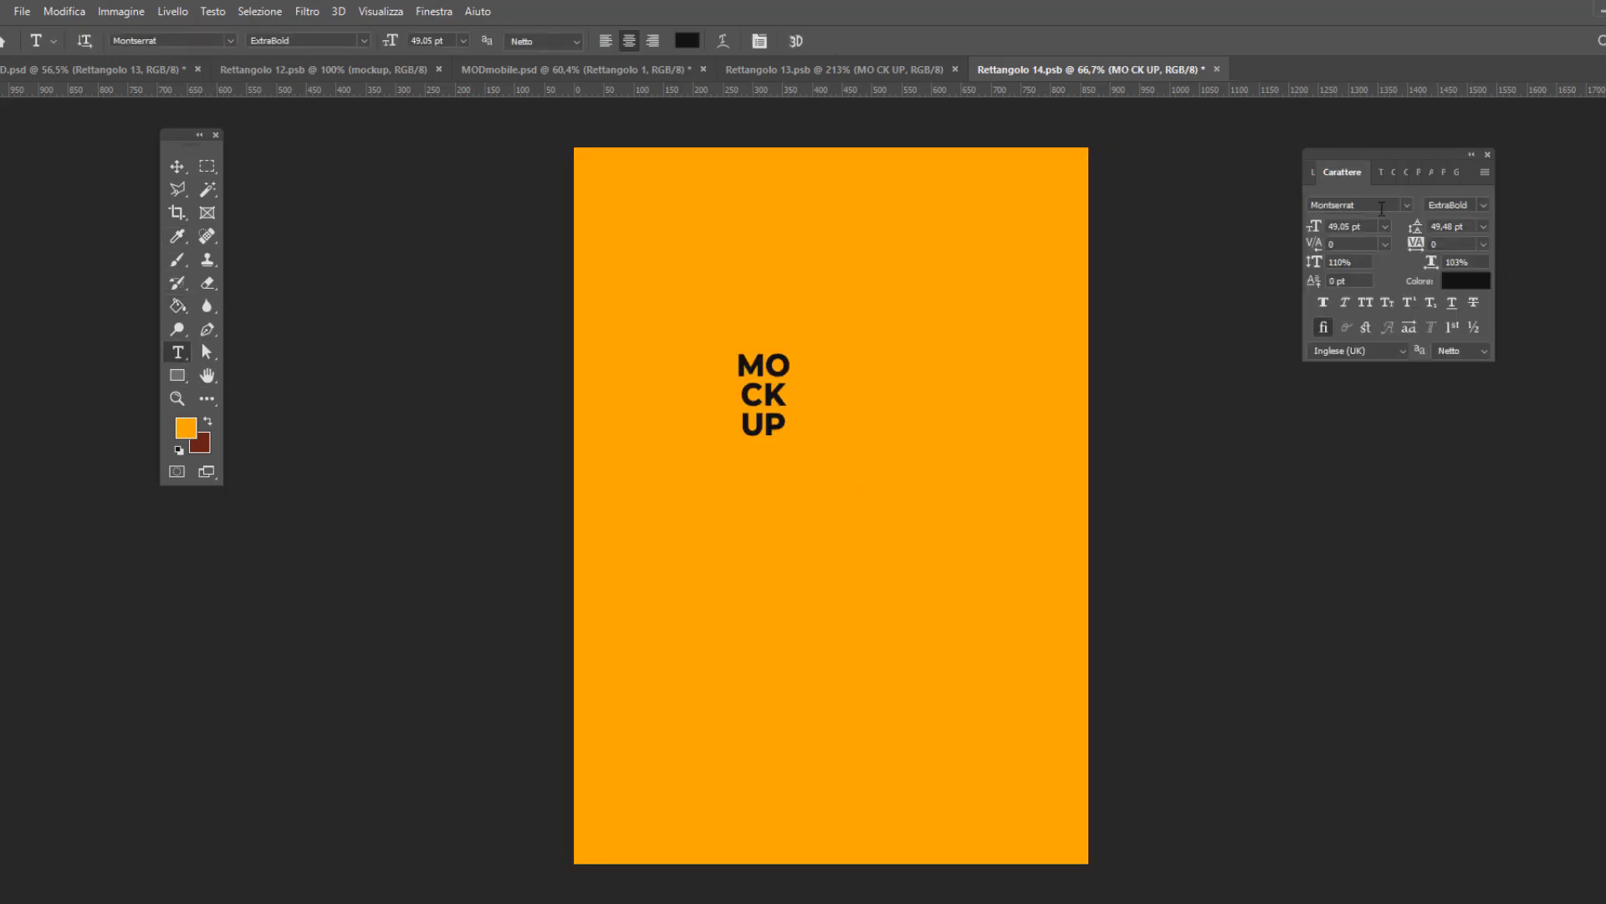
pyautogui.hotkey('ctrl', 't')
pyautogui.moveTo(791, 442); pyautogui.dragTo(1022, 800)
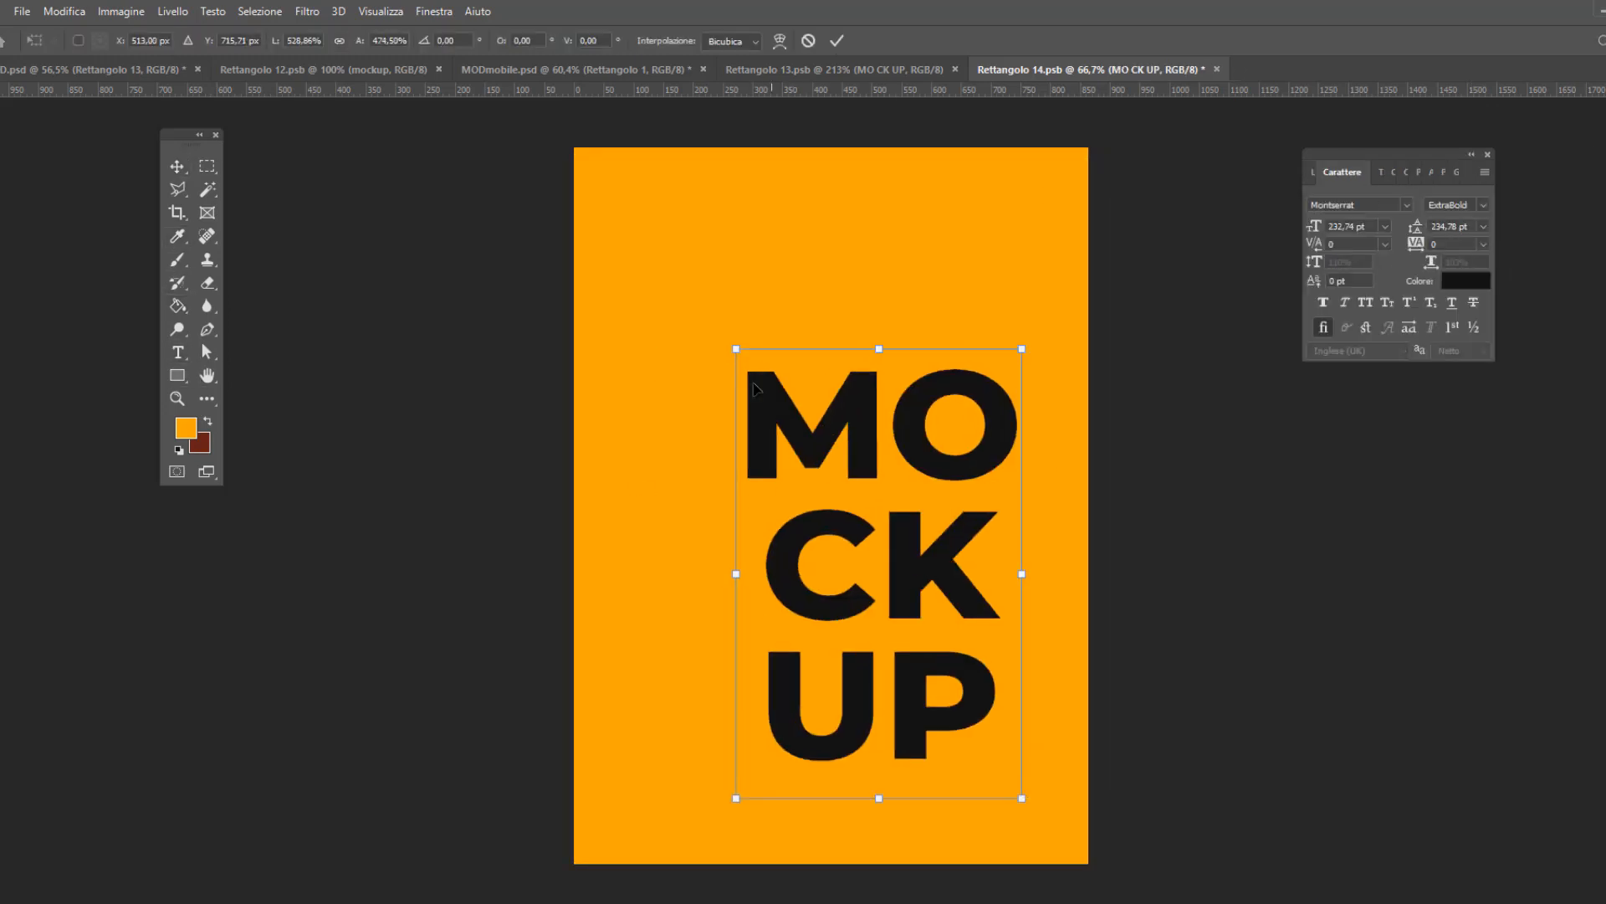
pyautogui.moveTo(735, 349); pyautogui.dragTo(653, 201)
pyautogui.moveTo(821, 313); pyautogui.dragTo(814, 316)
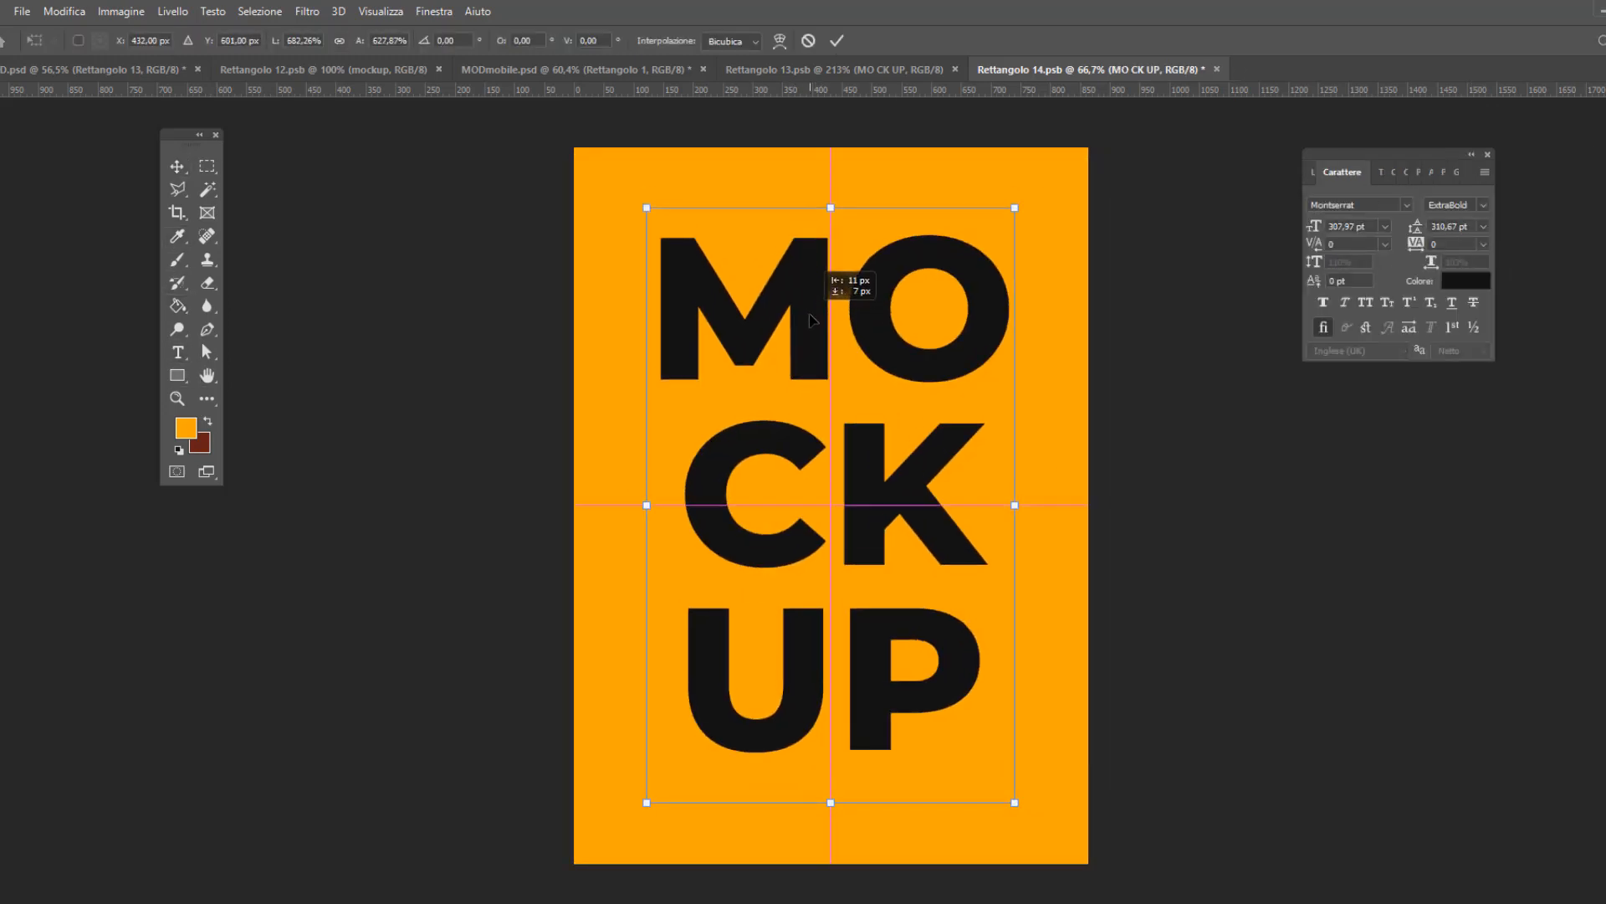
pyautogui.click(837, 41)
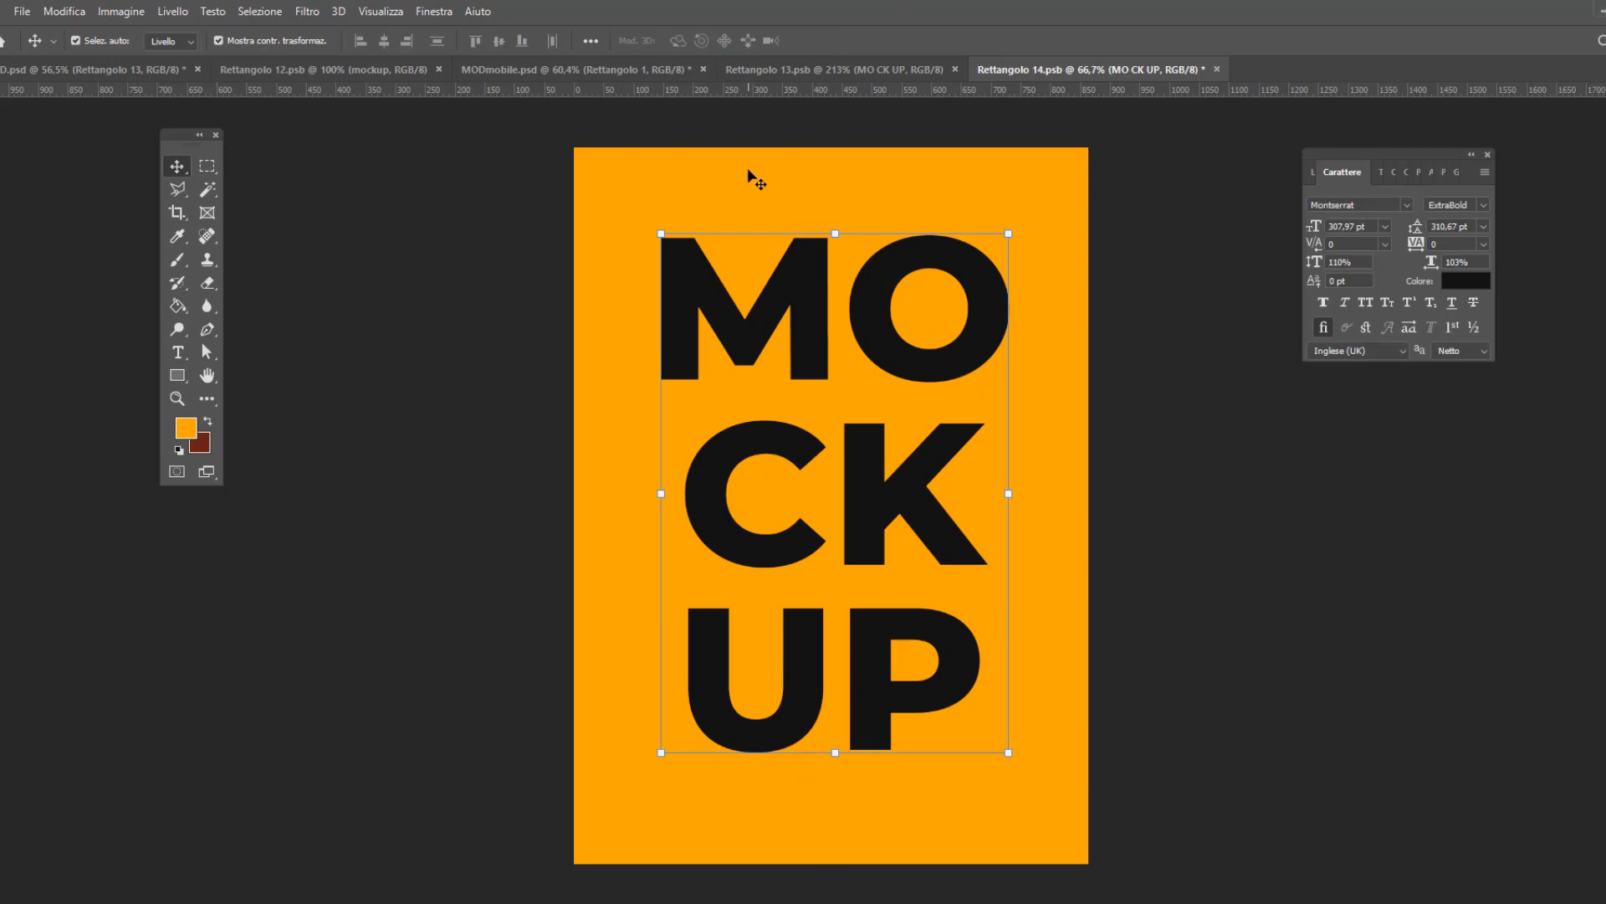
# Step: Save the smart object's contents and return to MODmobile.psd to check the graphic on the phone screen and its layers
pyautogui.click(21, 11)
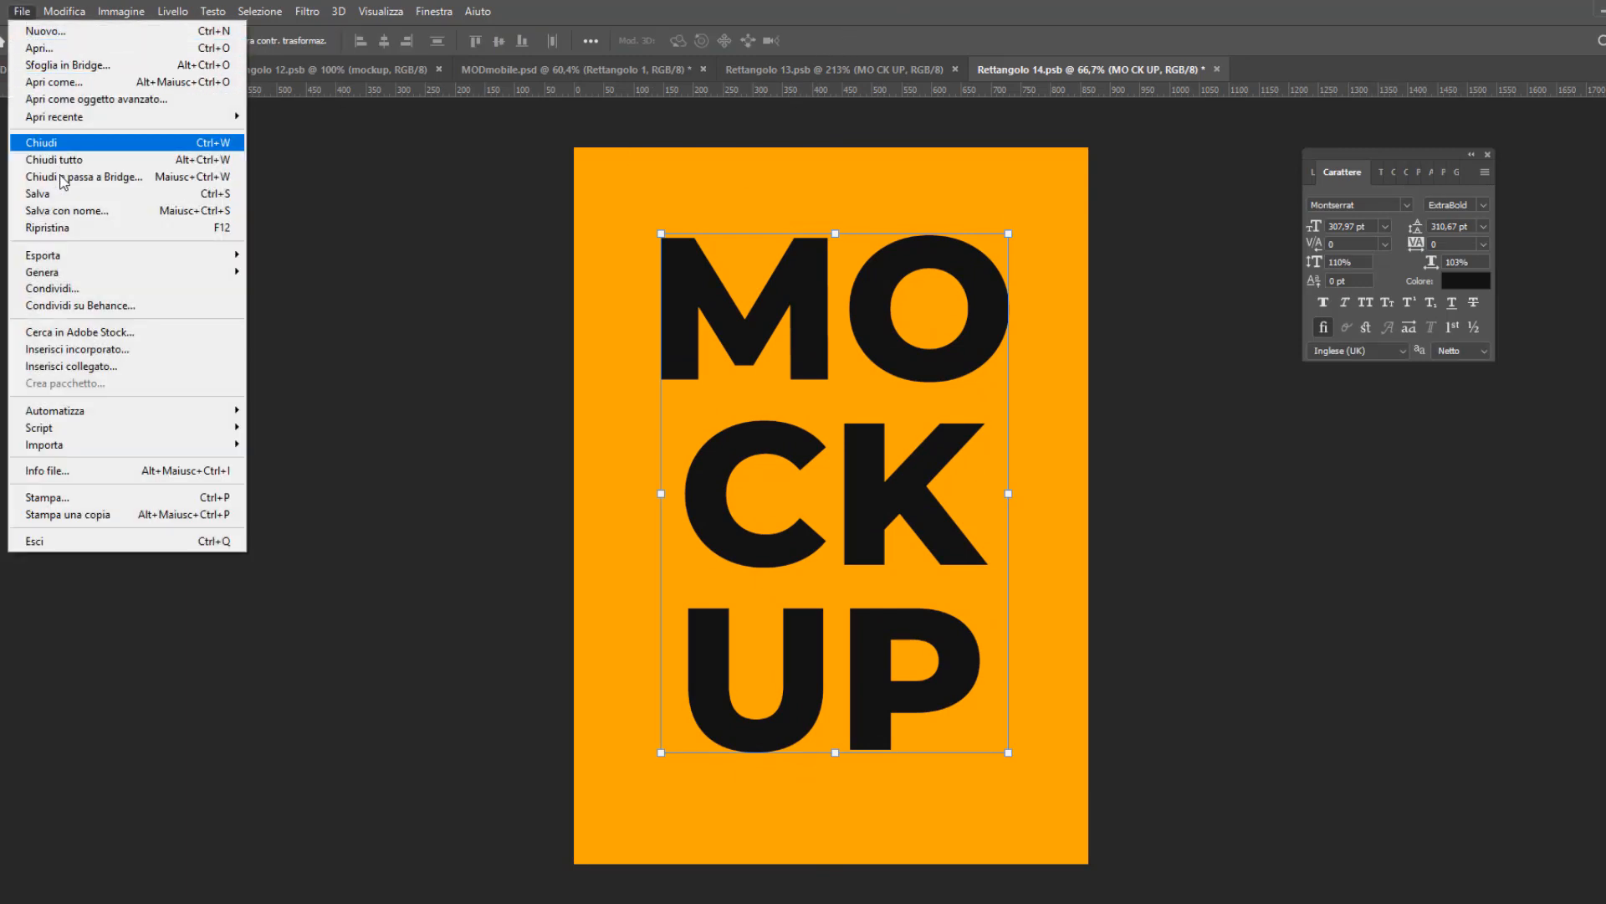
pyautogui.click(60, 193)
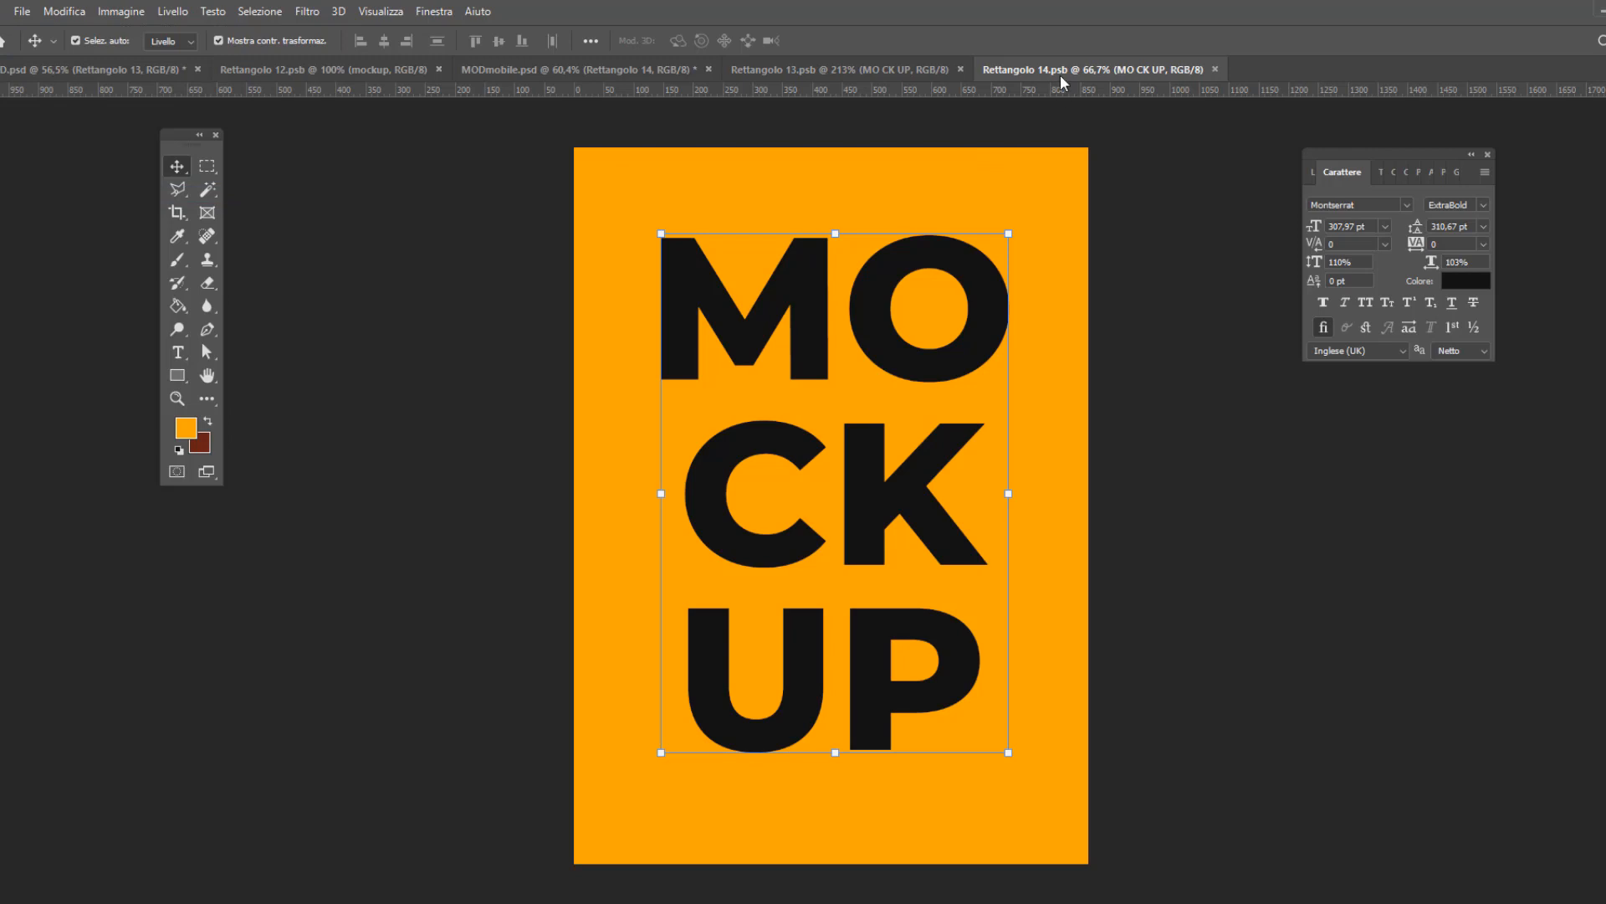
pyautogui.click(570, 69)
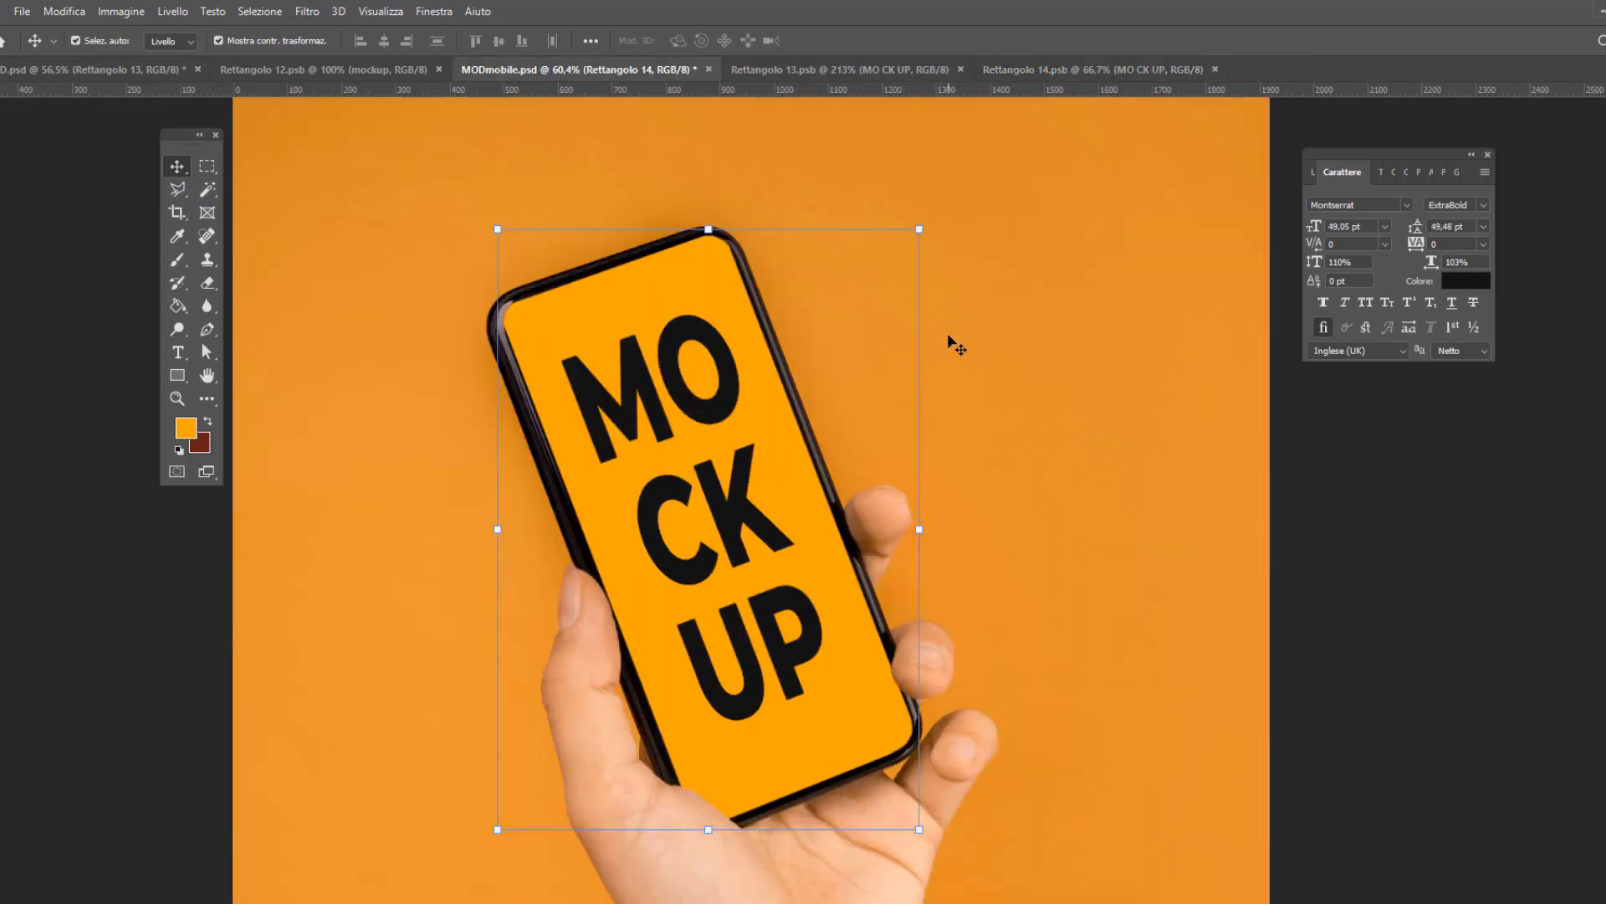
pyautogui.scroll(-2, 958, 322)
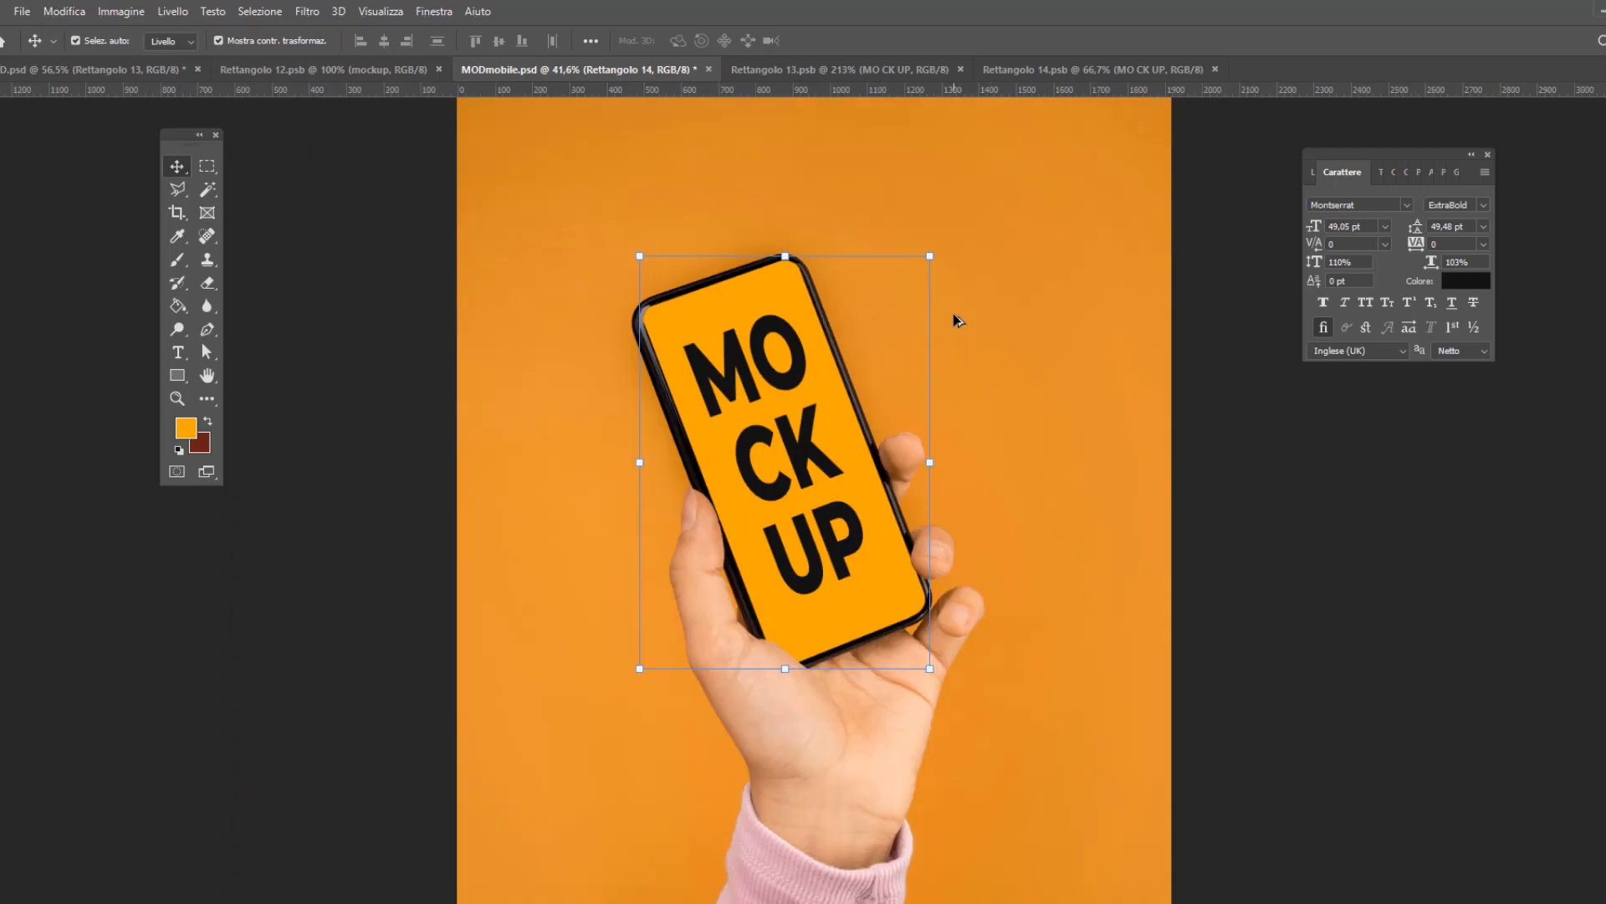
pyautogui.scroll(-1, 958, 322)
pyautogui.press('F7')
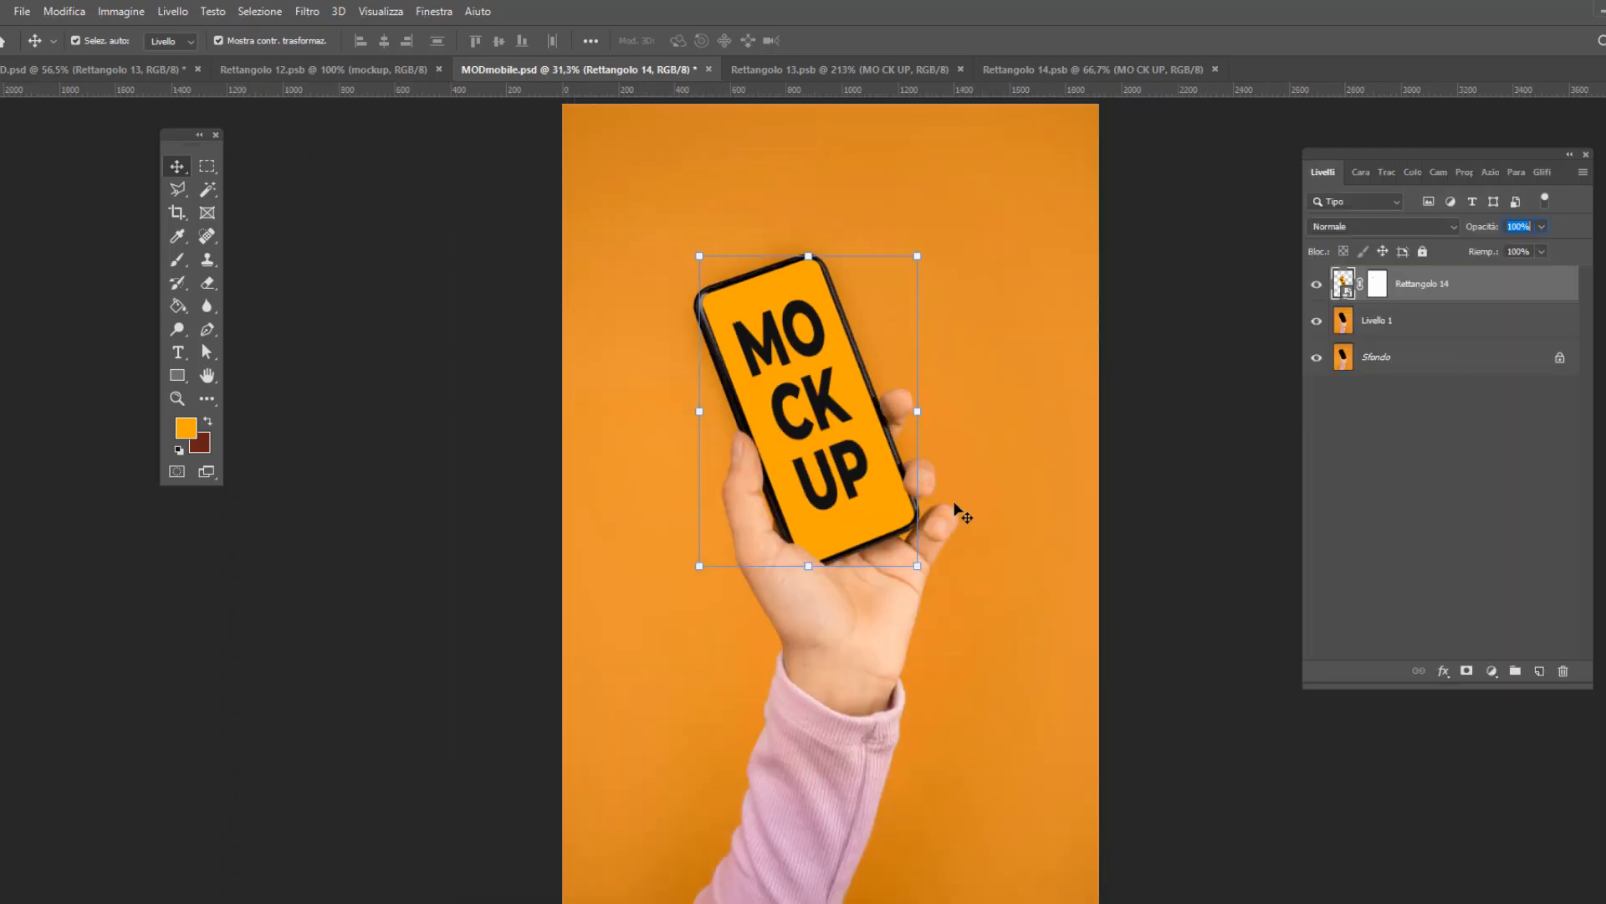